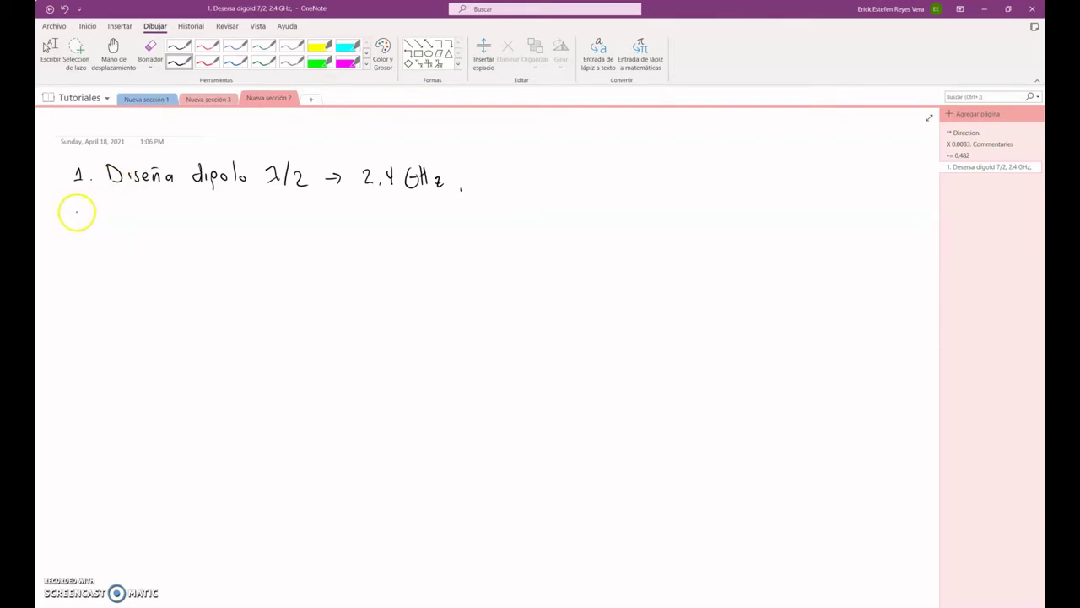
Handwrite a second list item reading "2. Agregar elementos." below the half-wave dipole line.
left_click_drag(74, 207, 90, 224)
left_click(87, 223)
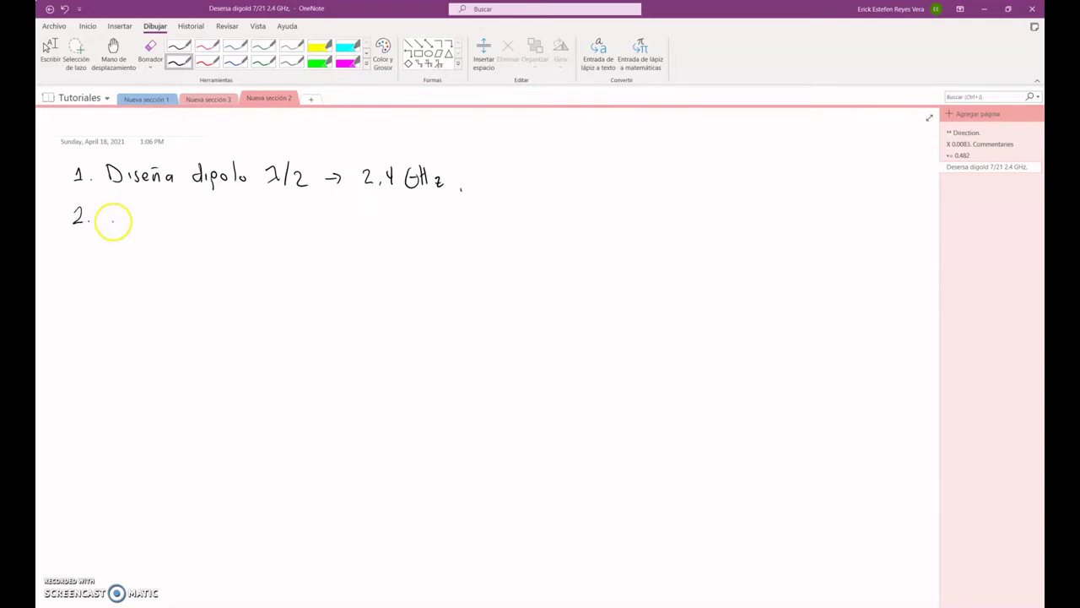
left_click_drag(112, 227, 124, 226)
mouse_move(115, 218)
left_mouse_down()
mouse_move(127, 233)
mouse_move(141, 215)
mouse_move(265, 220)
mouse_move(275, 230)
left_mouse_up()
left_click(144, 224)
left_click(291, 228)
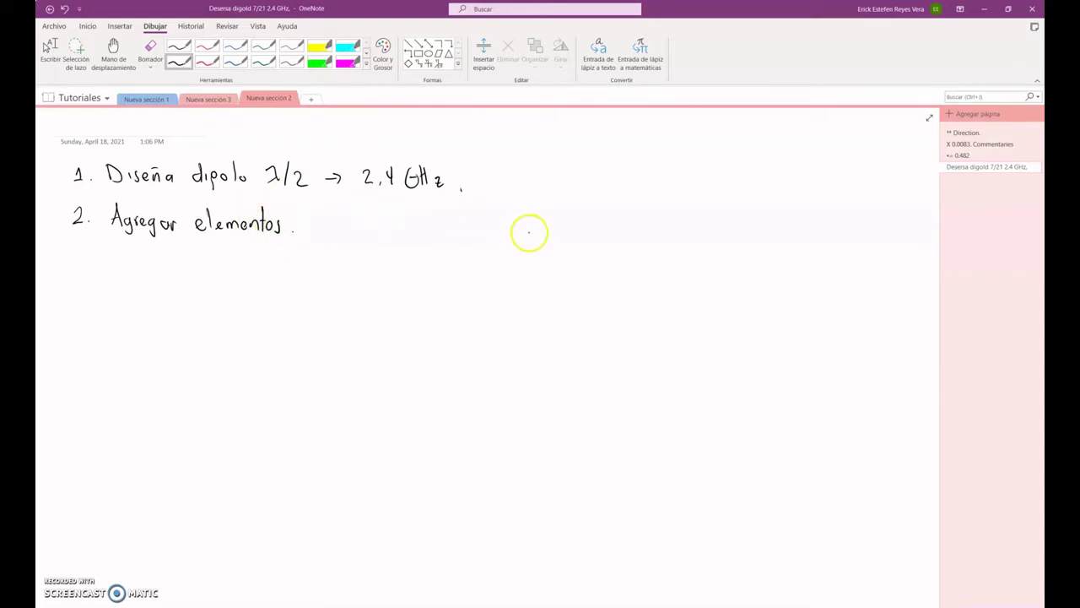
Switch to CST Studio Suite and start a numerically defined cylinder along Z named Dioplo.
left_click(204, 606)
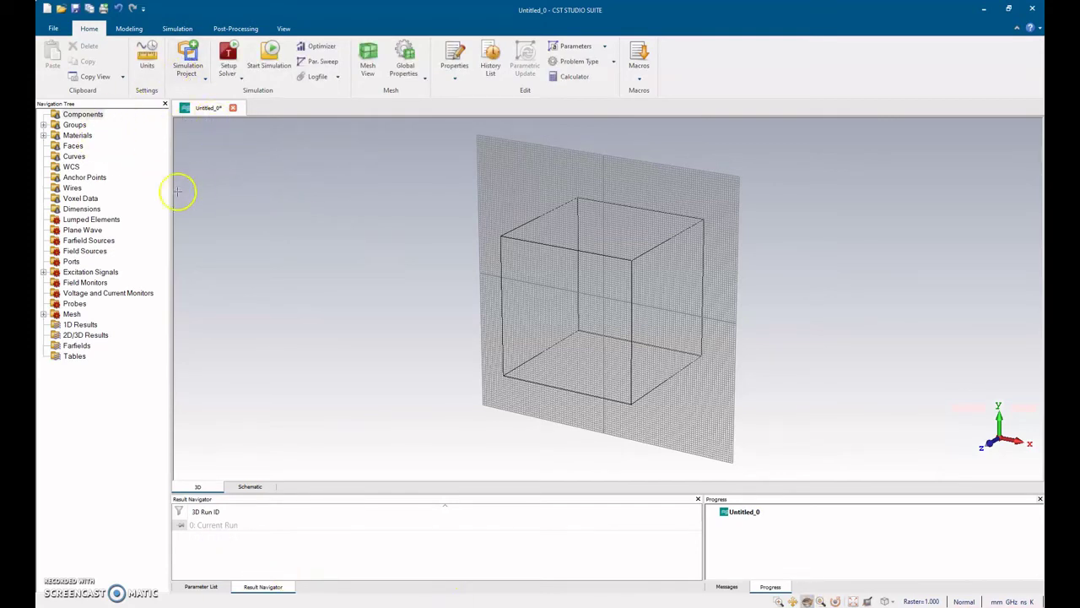
left_click(129, 27)
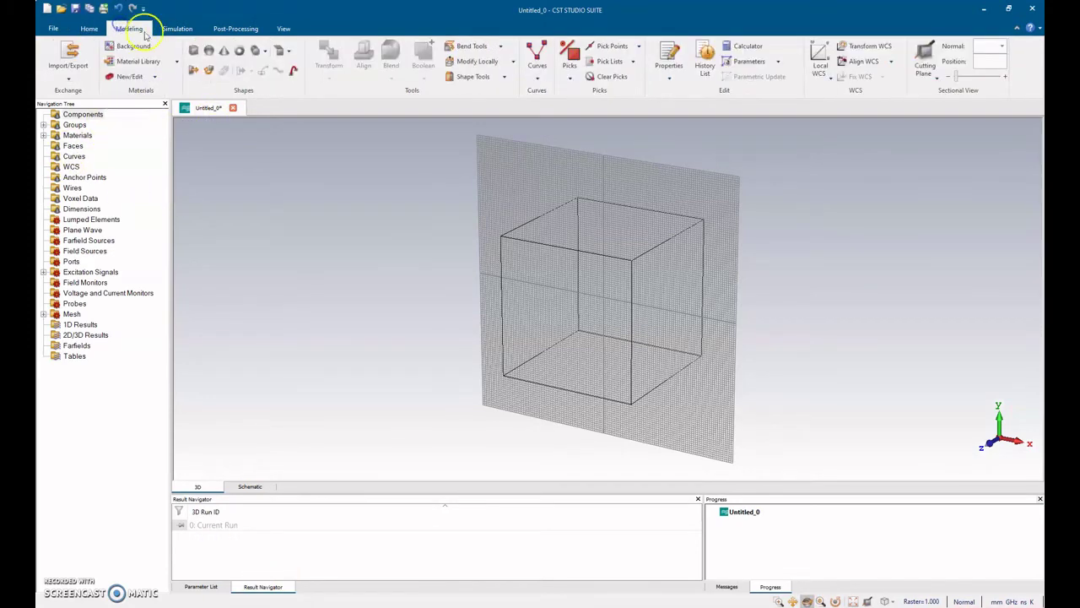
left_click(257, 52)
key("Escape")
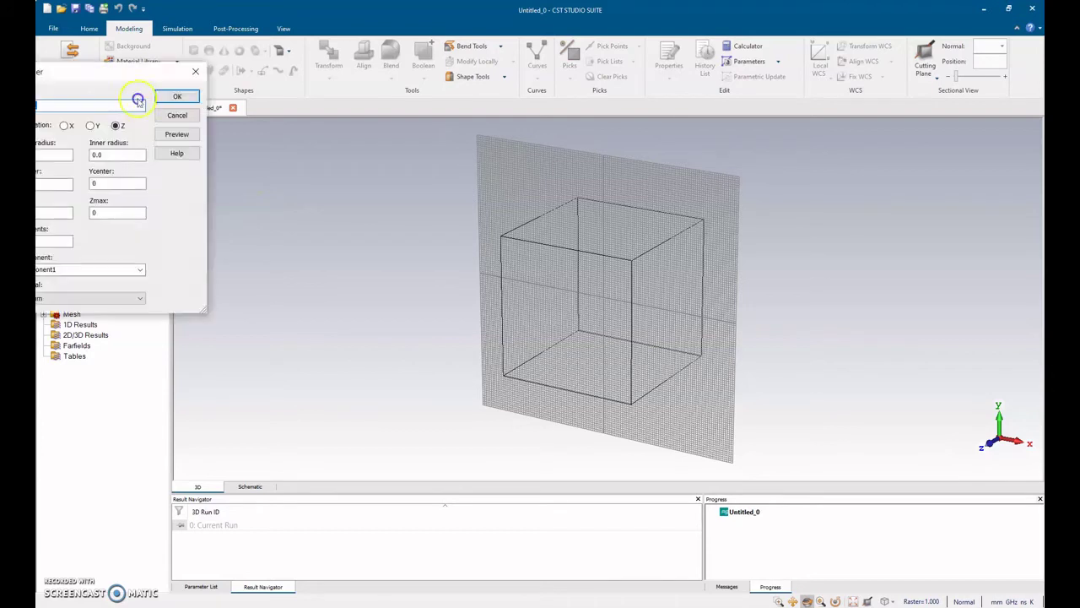
left_click(381, 146)
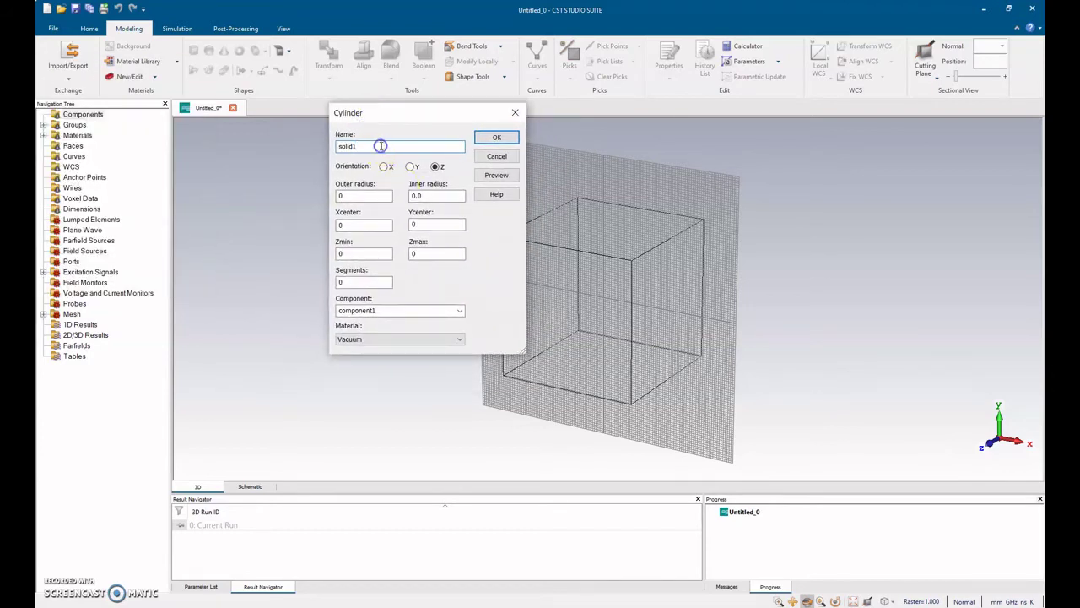
double_click(380, 146)
type("Dioplo")
Set the Dioplo cylinder's outer radius to the parameter Rd, keeping the inner radius at 0.0.
double_click(362, 195)
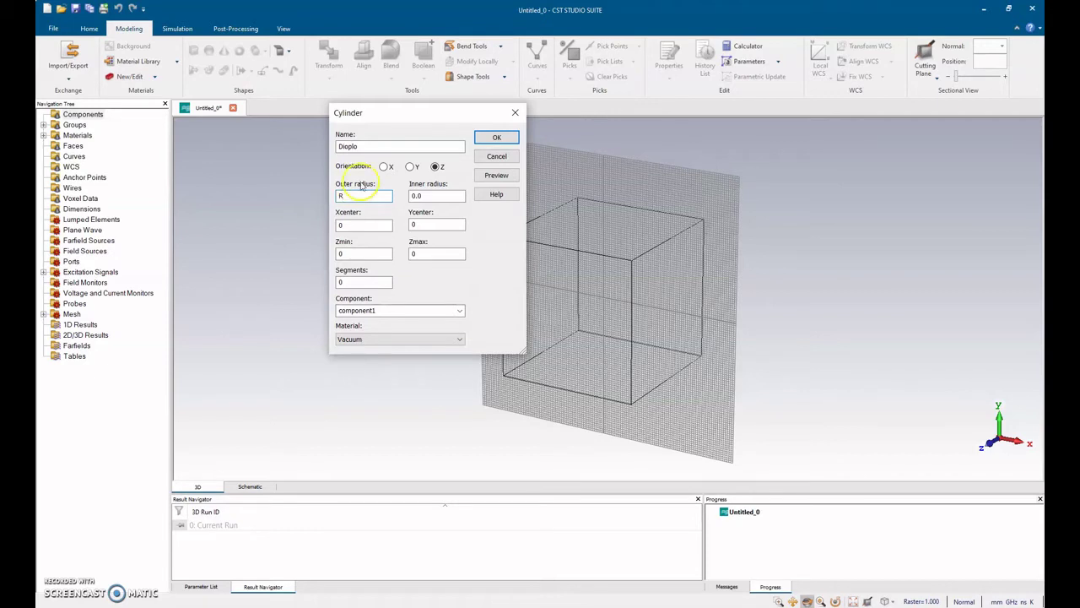
double_click(433, 195)
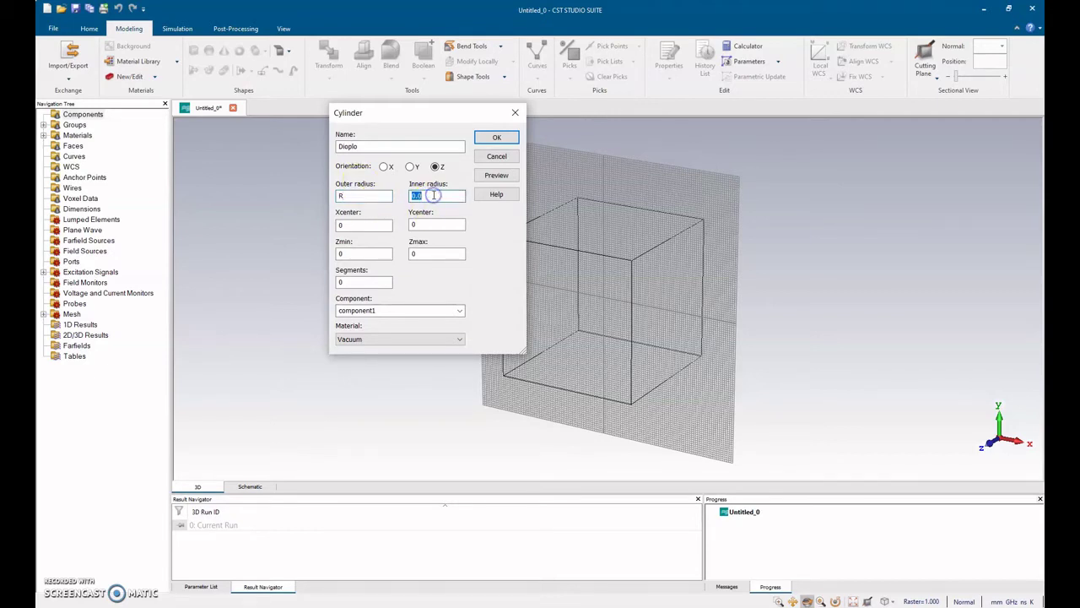
left_click(358, 196)
double_click(354, 225)
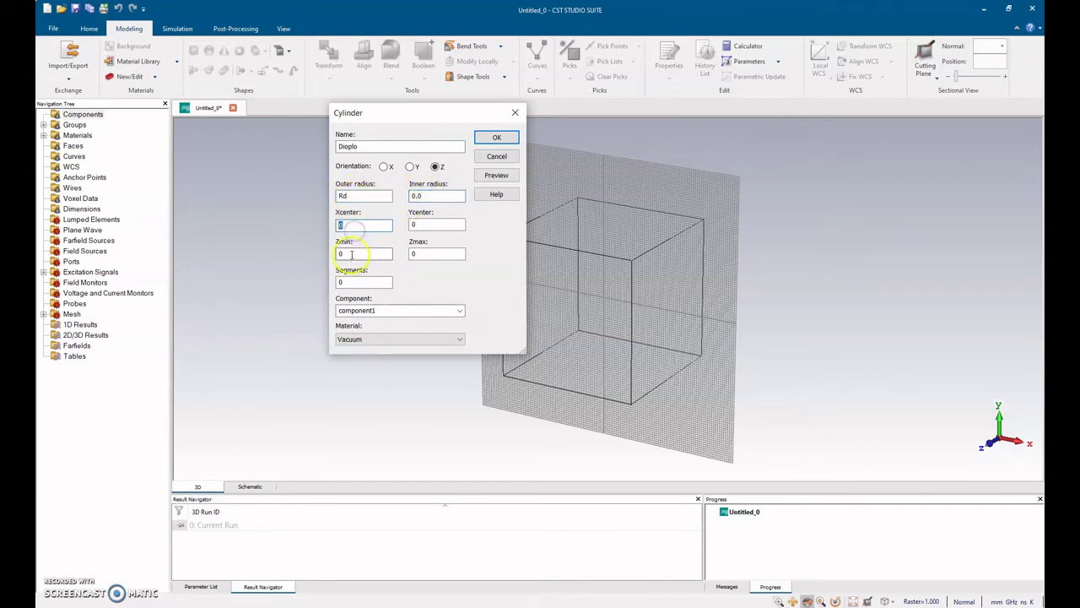
Set the cylinder's Z extent from -Ld/2 to Ld/2.
double_click(352, 254)
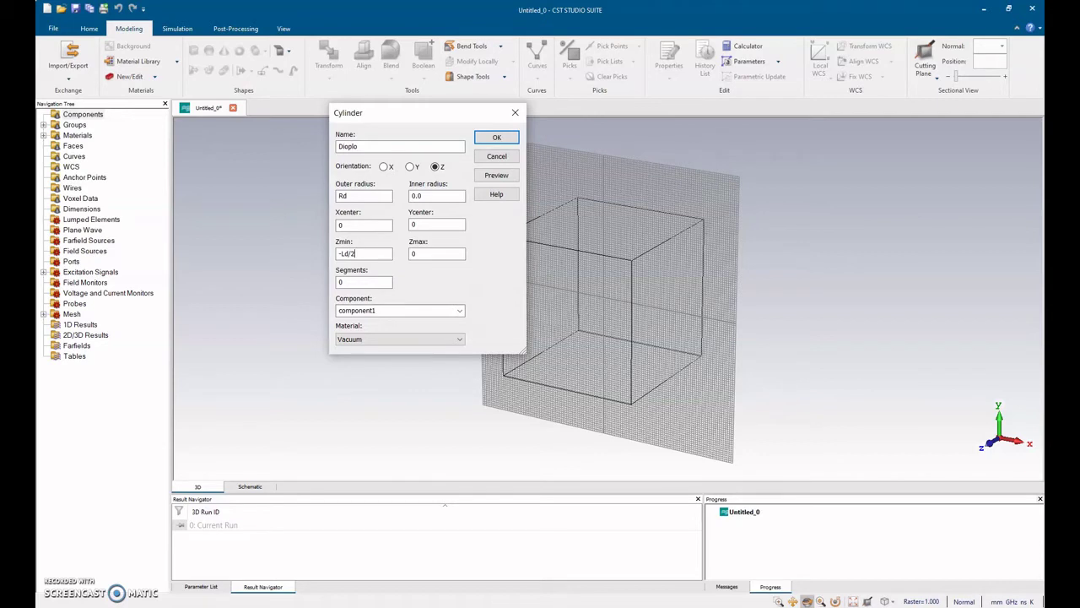
left_click_drag(359, 255, 338, 255)
left_click_drag(429, 253, 398, 253)
type("Ld/2")
left_click(347, 255)
left_click(356, 283)
double_click(336, 282)
Load Copper (pure) from the material library as the cylinder's material.
left_click(389, 338)
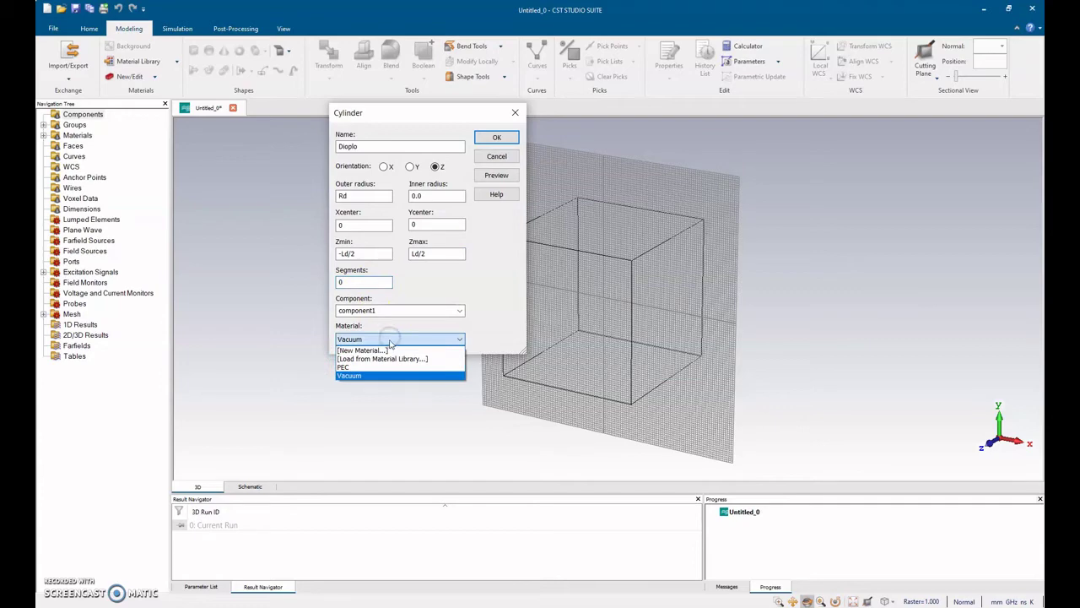
left_click(382, 359)
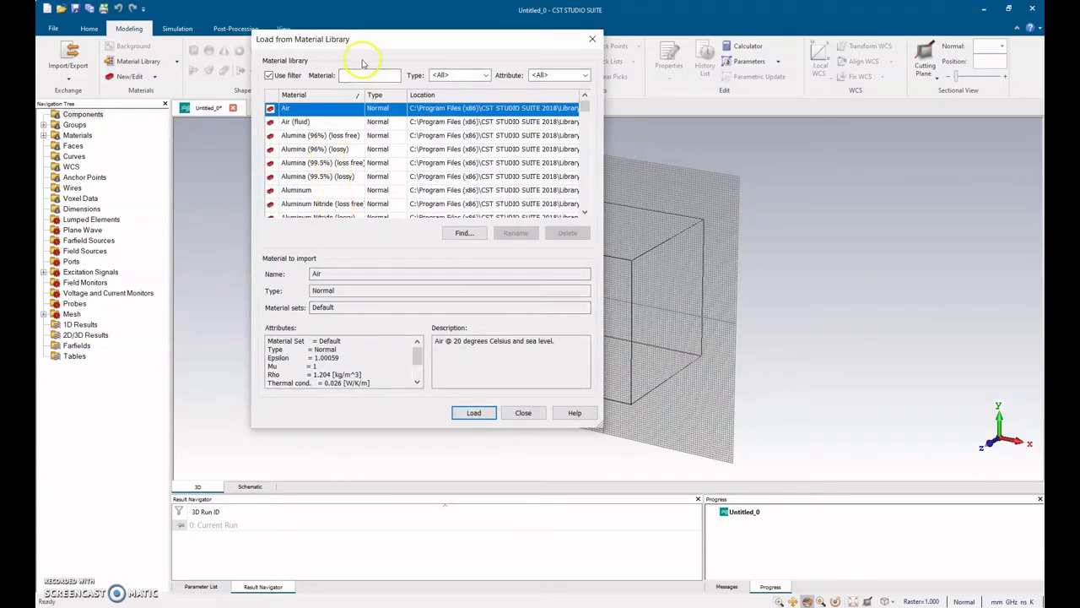
left_click(359, 75)
type("co")
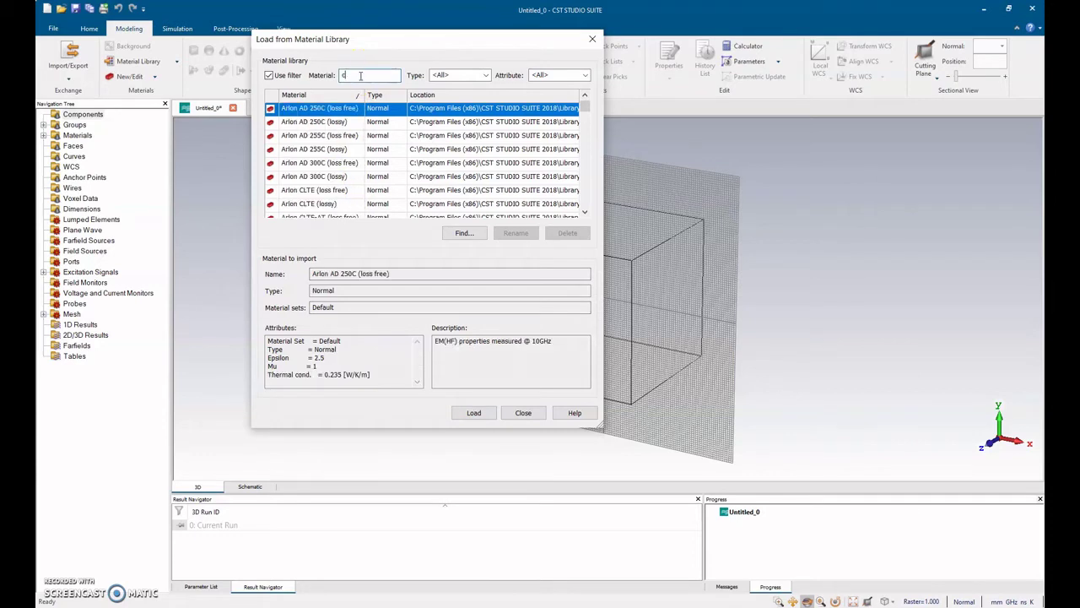
left_click(302, 148)
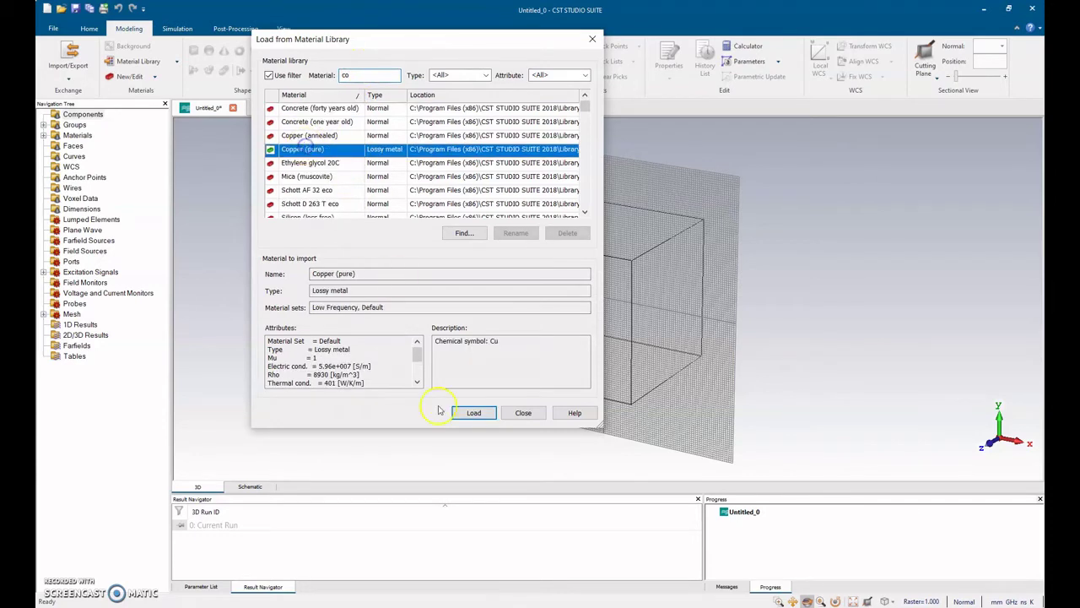
left_click(485, 415)
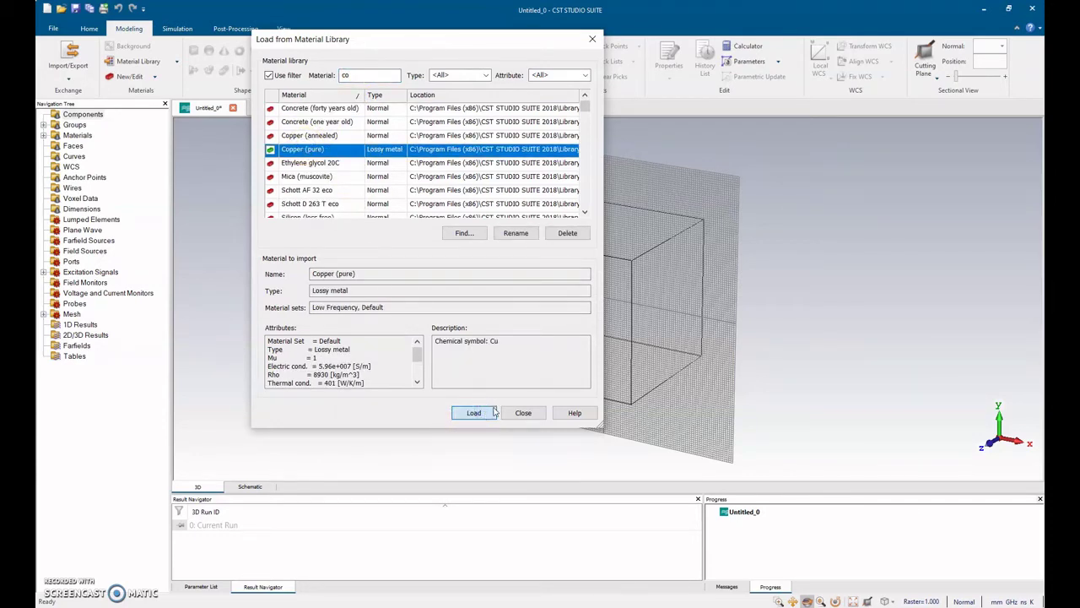
left_click(472, 412)
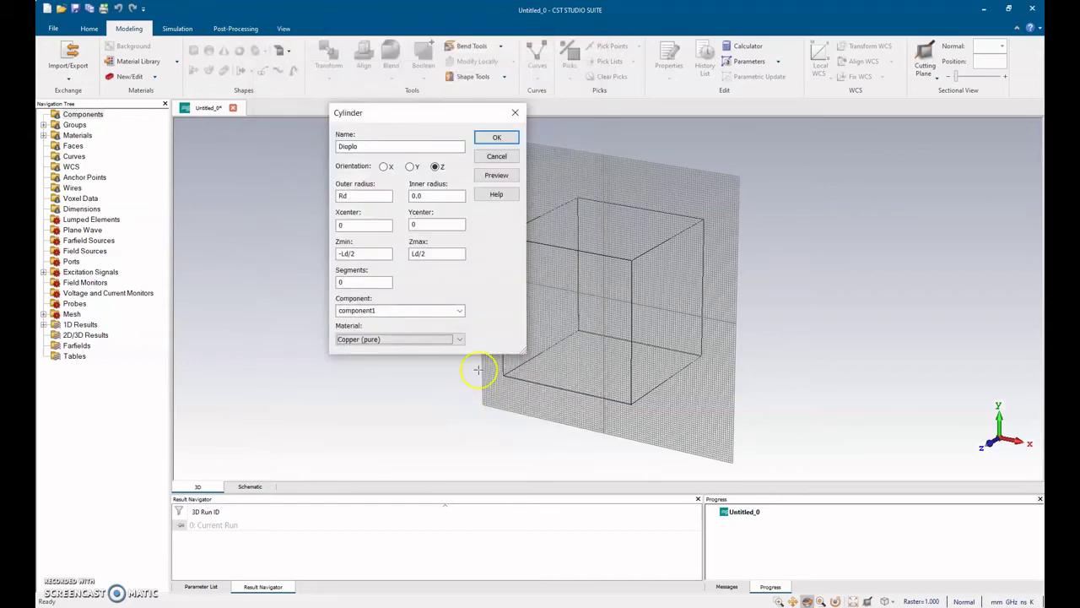
Preview the cylinder and define the missing parameter Rd as 0.25/2 with the description "Radio del Dipolo".
left_click(498, 175)
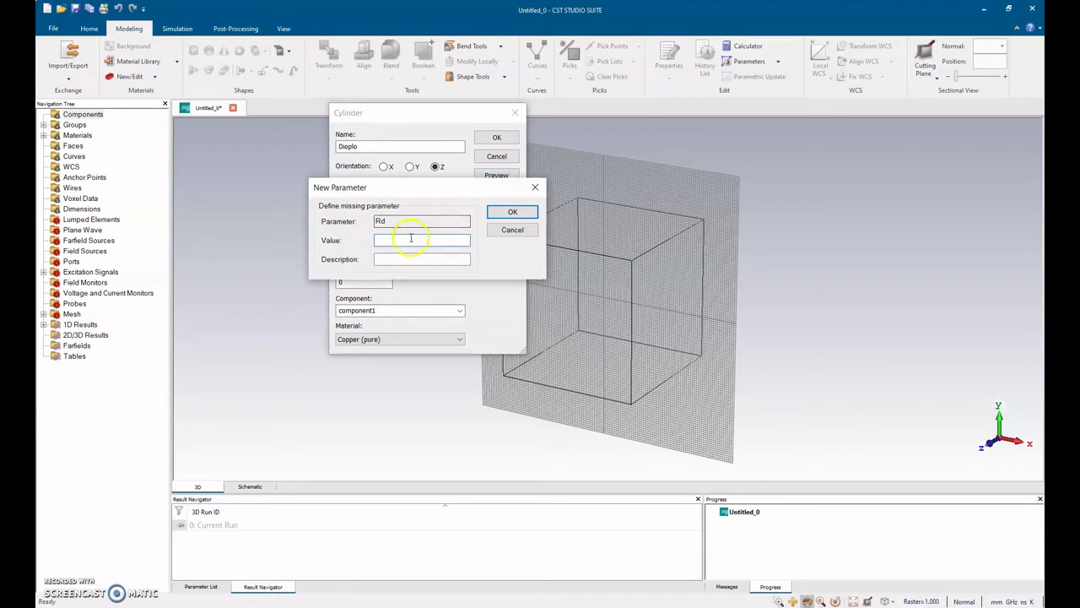
left_click(411, 238)
left_click(393, 259)
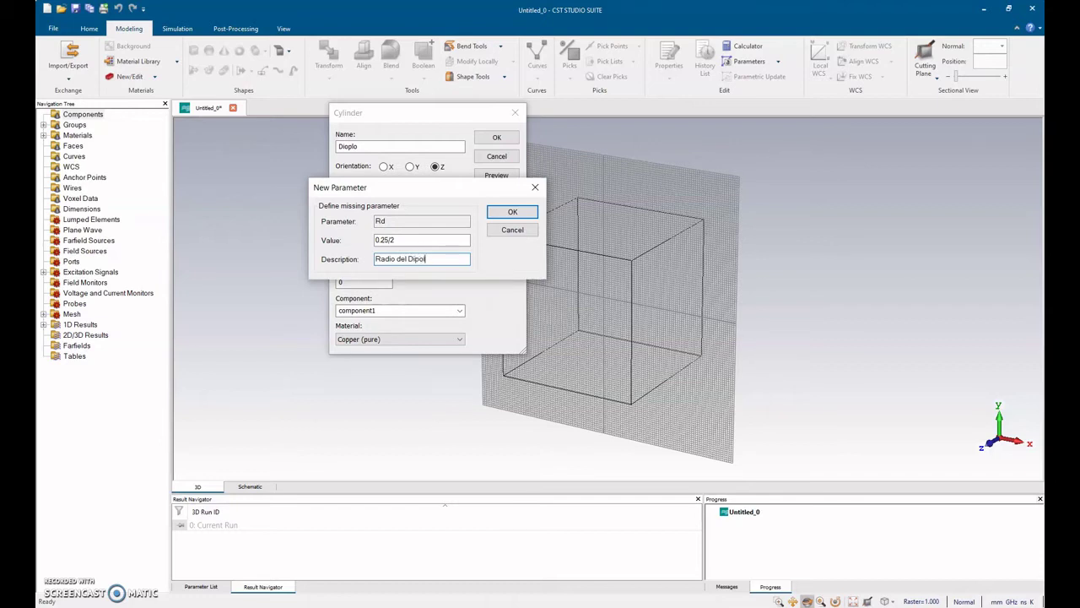
type("Radio del Dipolo")
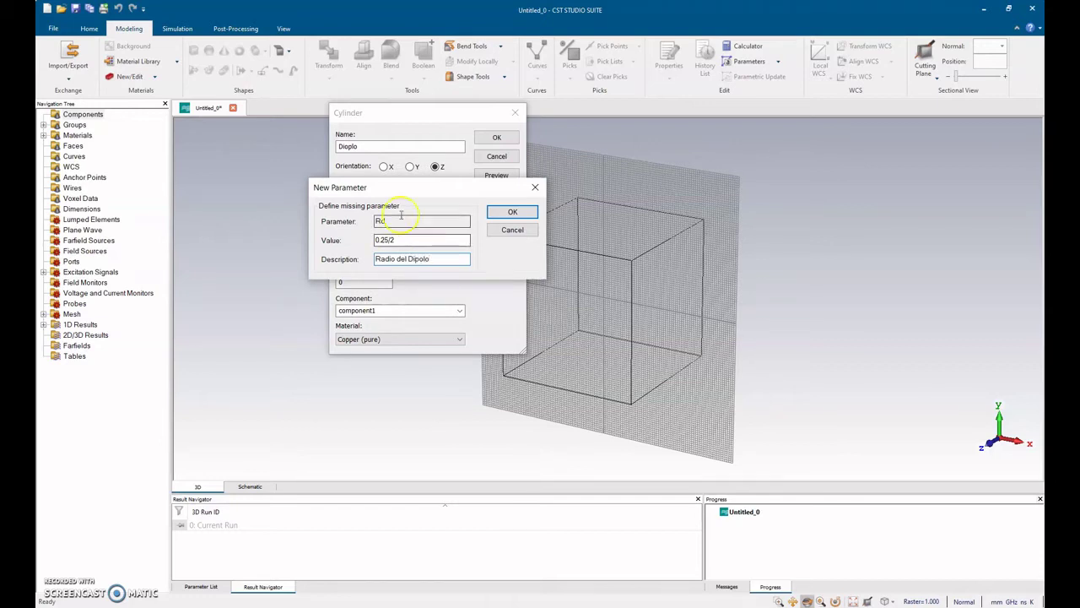
left_click(530, 211)
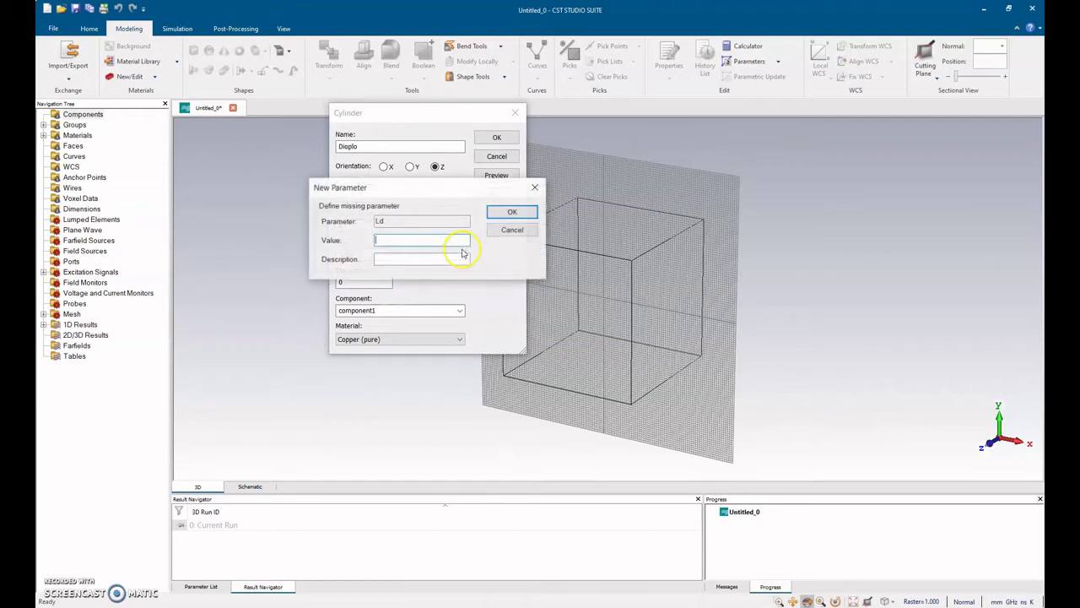
Define the parameter Ld as 60 with the description "Longitud del Dipolo" and create the copper dipole cylinder.
type("60")
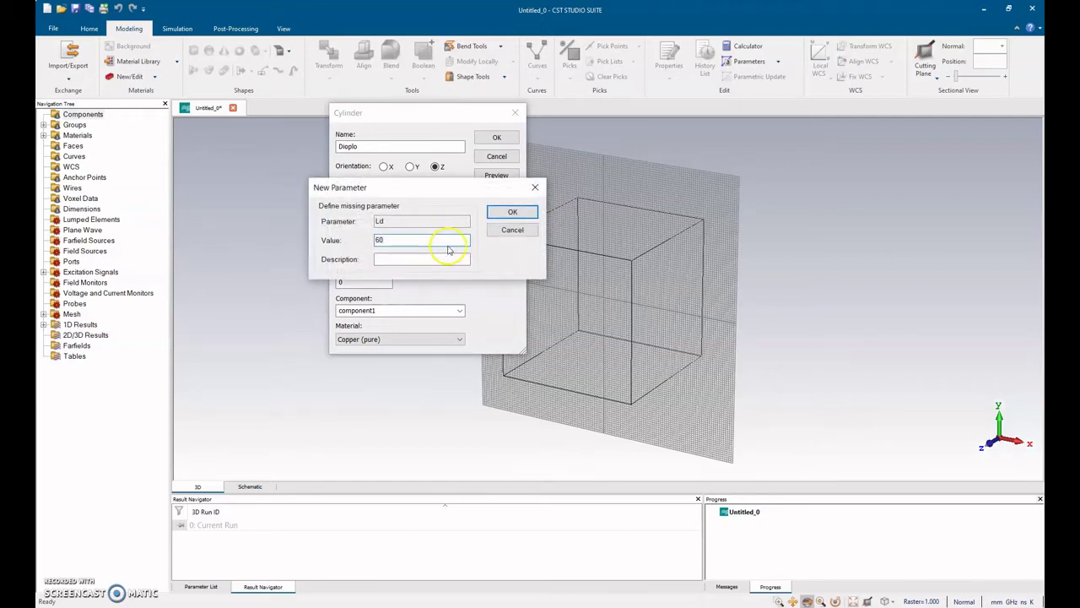
left_click(434, 258)
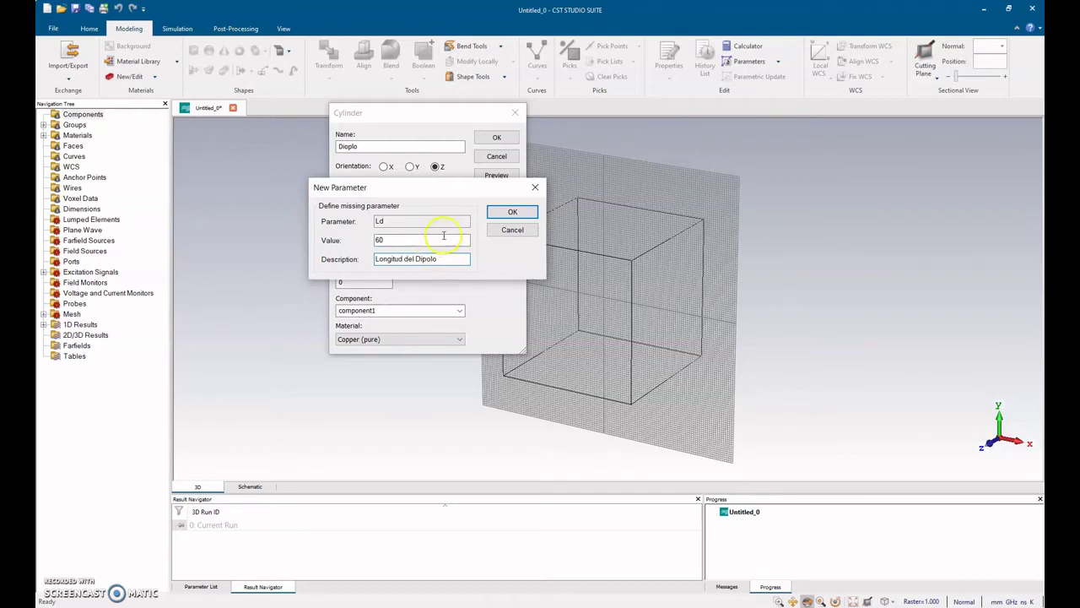
left_click(495, 213)
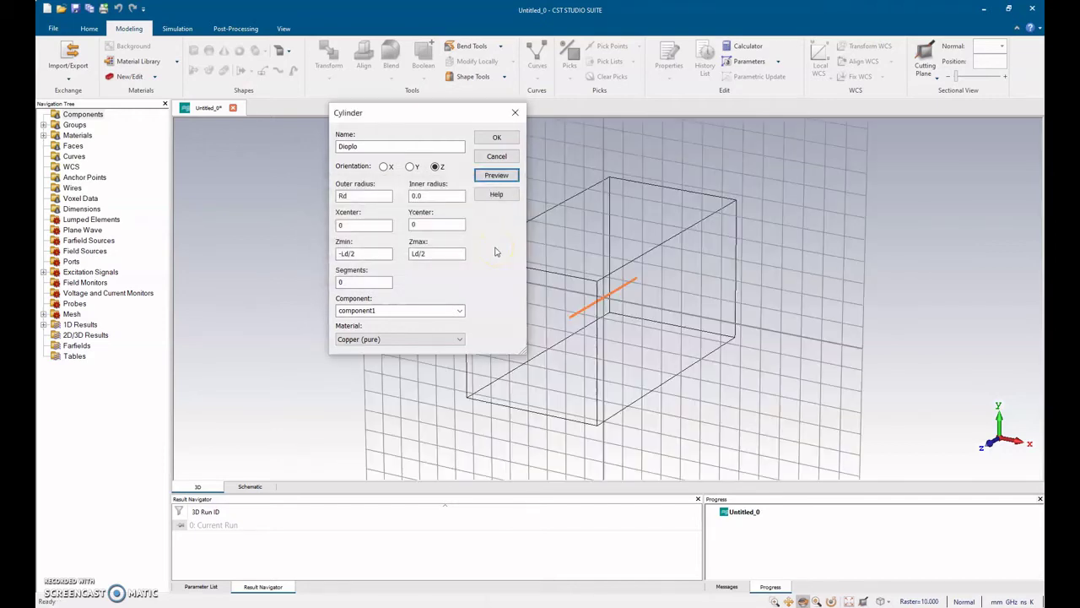
left_click(495, 136)
scroll(593, 283, "up", 3)
scroll(594, 284, "up", 3)
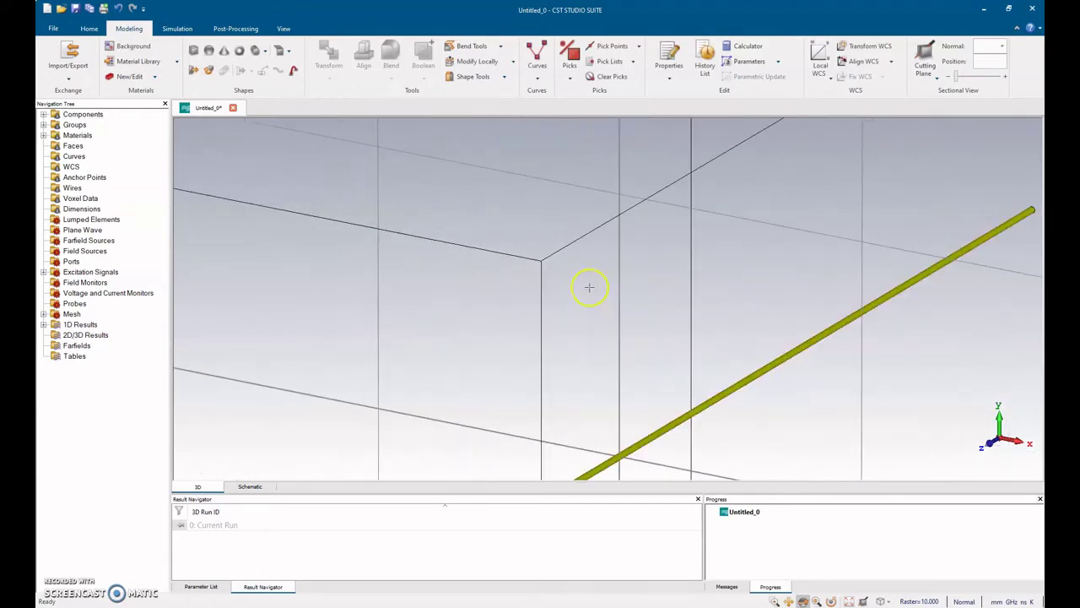
scroll(585, 287, "down", 2)
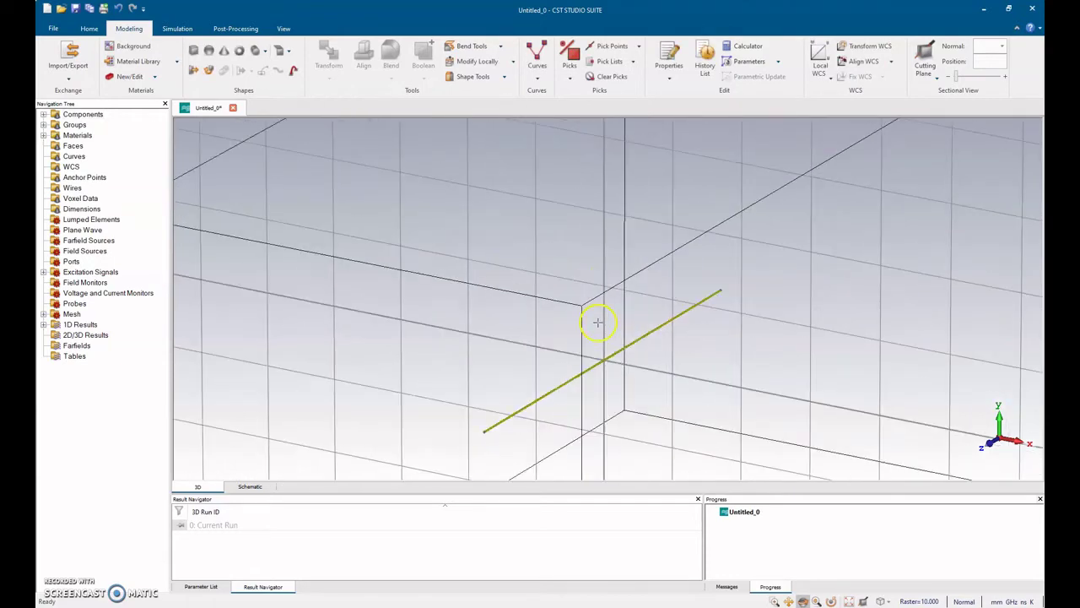
left_click(253, 49)
key("Escape")
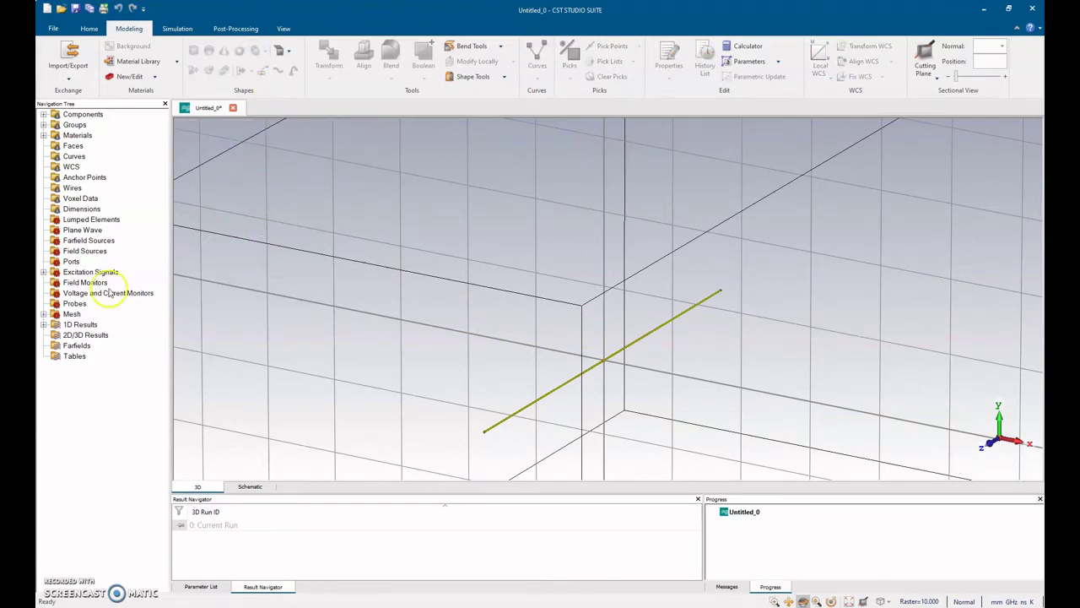
left_click(53, 28)
left_click_drag(368, 103, 306, 126)
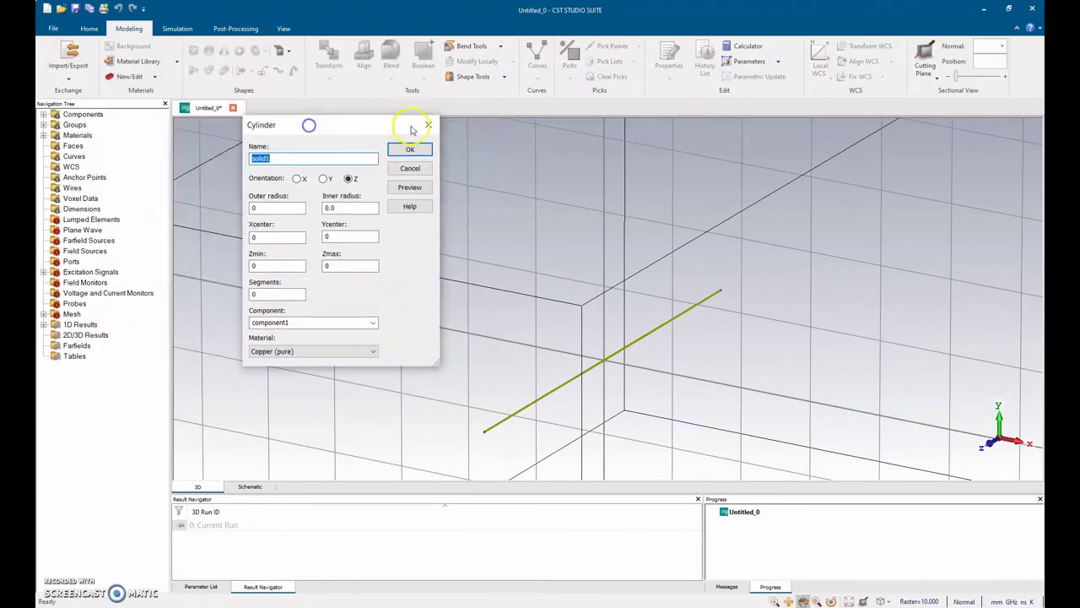
left_click(431, 128)
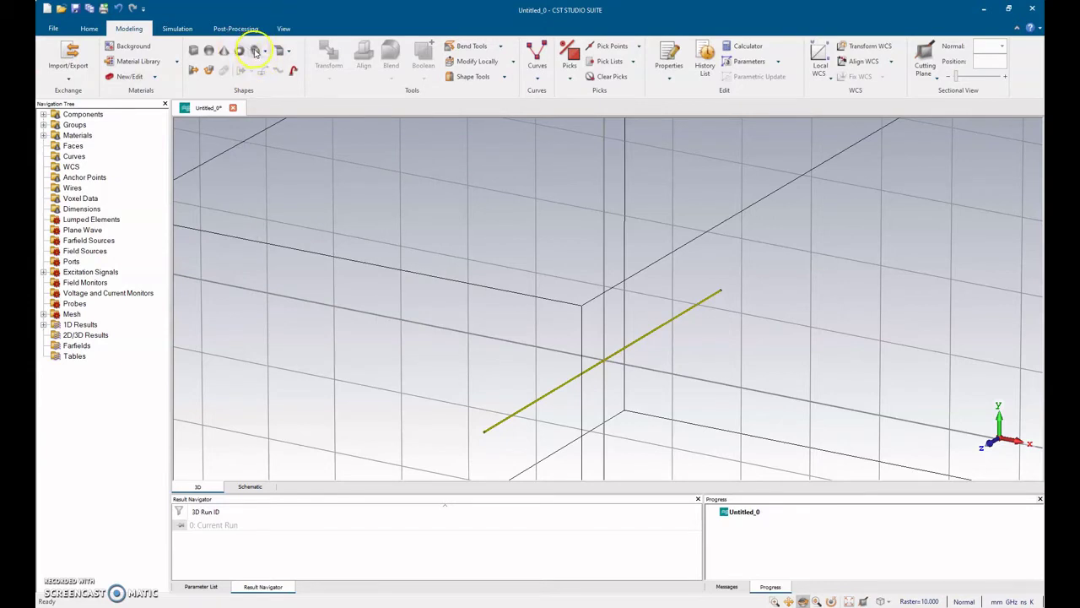
Start a second numerically defined cylinder along Z named Gap.
left_click(255, 51)
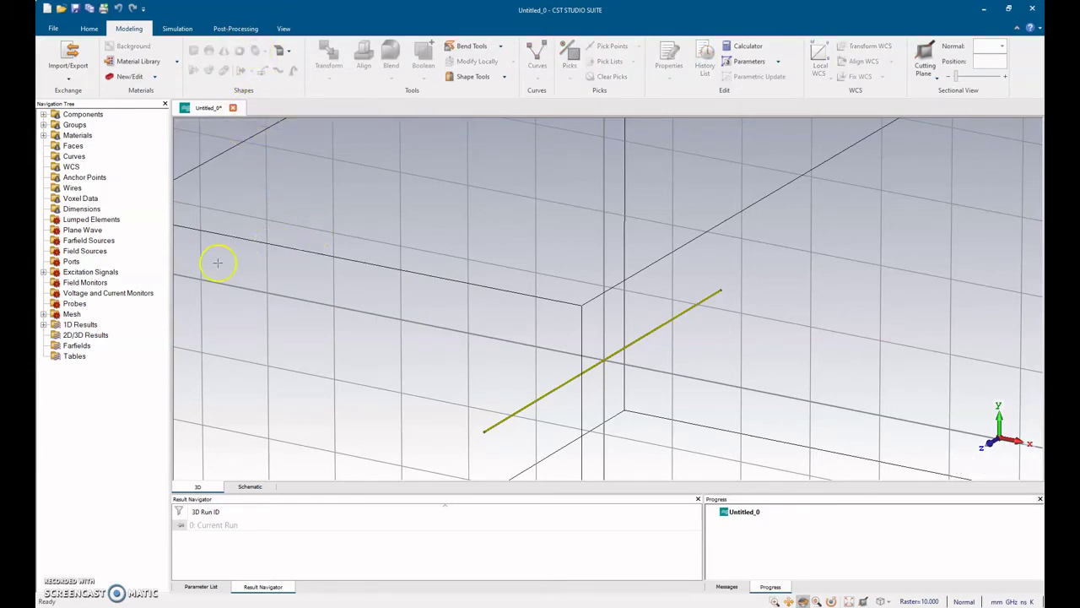
key("Escape")
left_click_drag(296, 105, 379, 128)
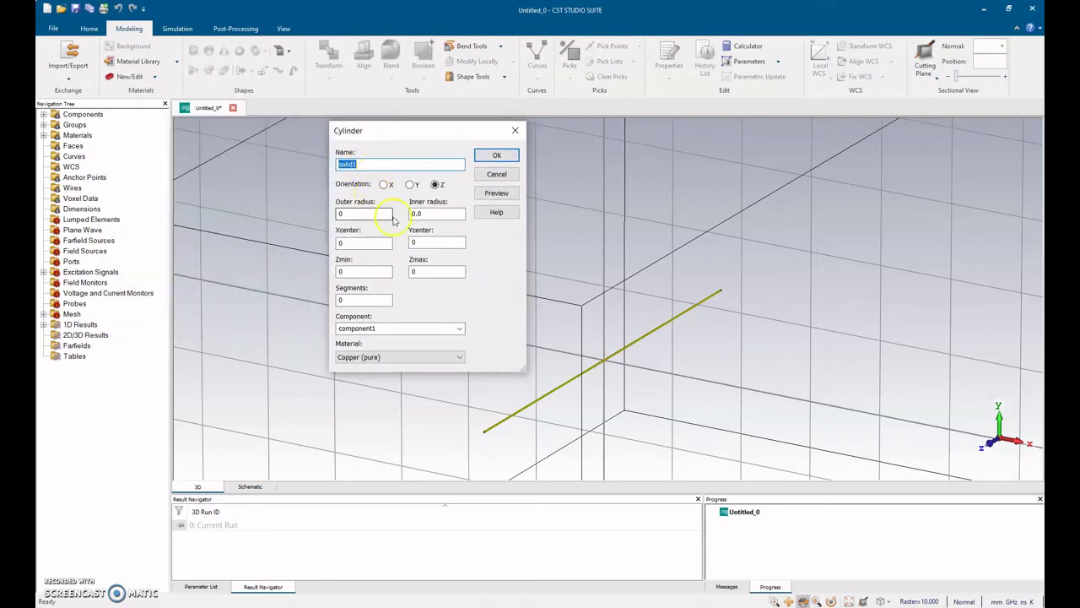
left_click(370, 162)
double_click(371, 161)
type("Gap")
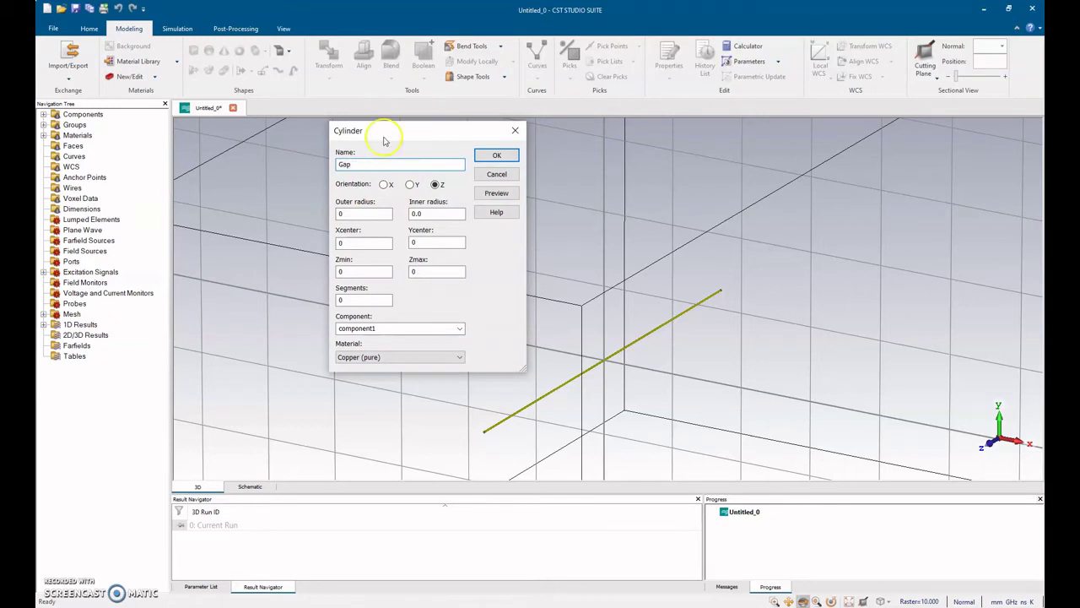
Give the Gap cylinder outer radius Rd, a Z extent from -Gap/2 to Gap/2, and Vacuum as its material.
double_click(355, 213)
double_click(353, 271)
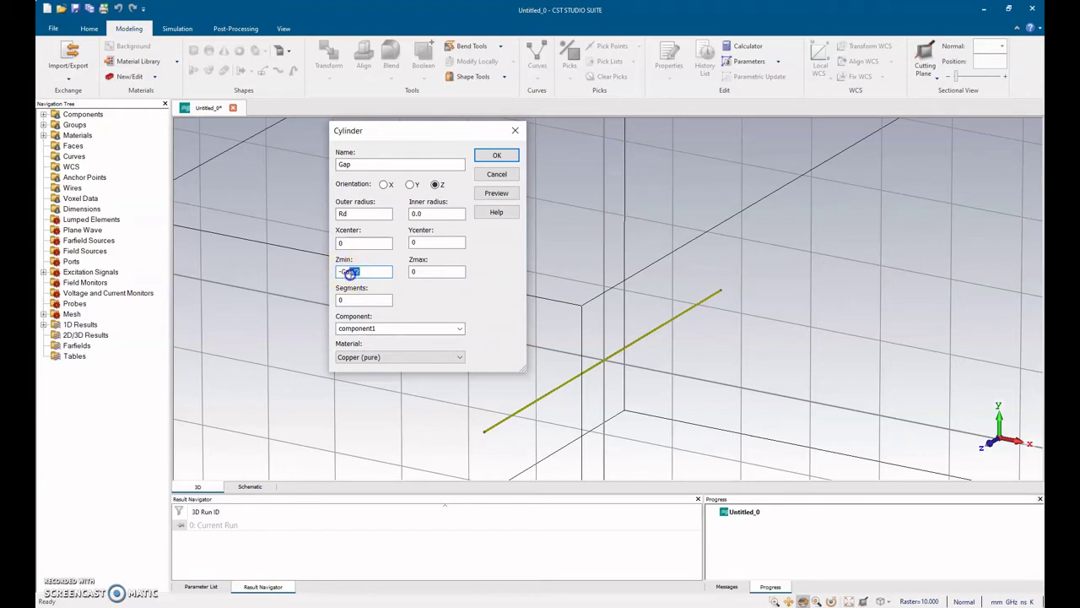
double_click(412, 271)
type("Gap/2")
left_click(356, 298)
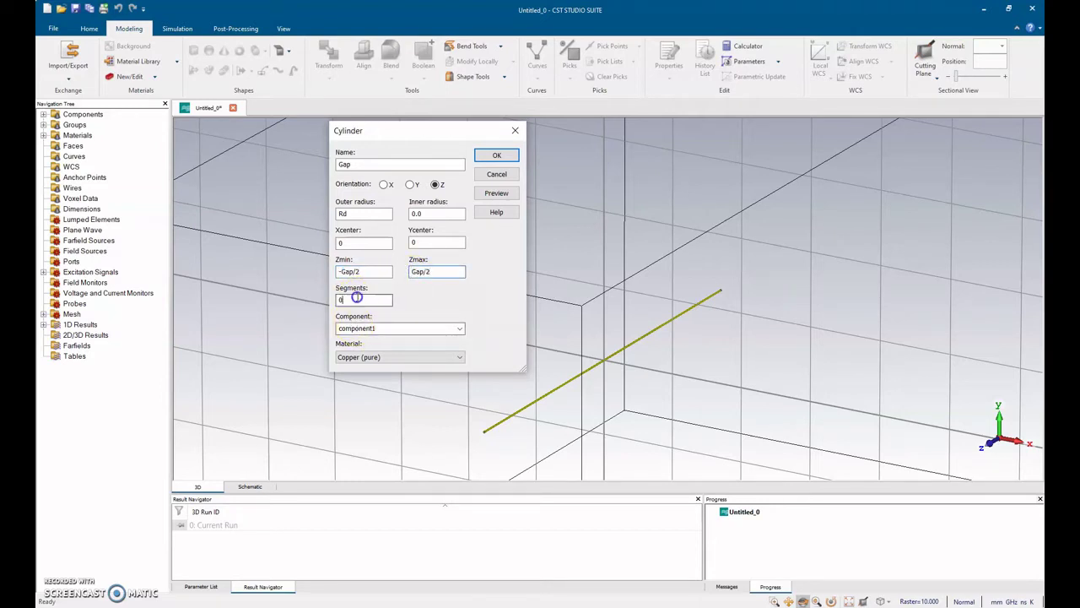
left_click(405, 357)
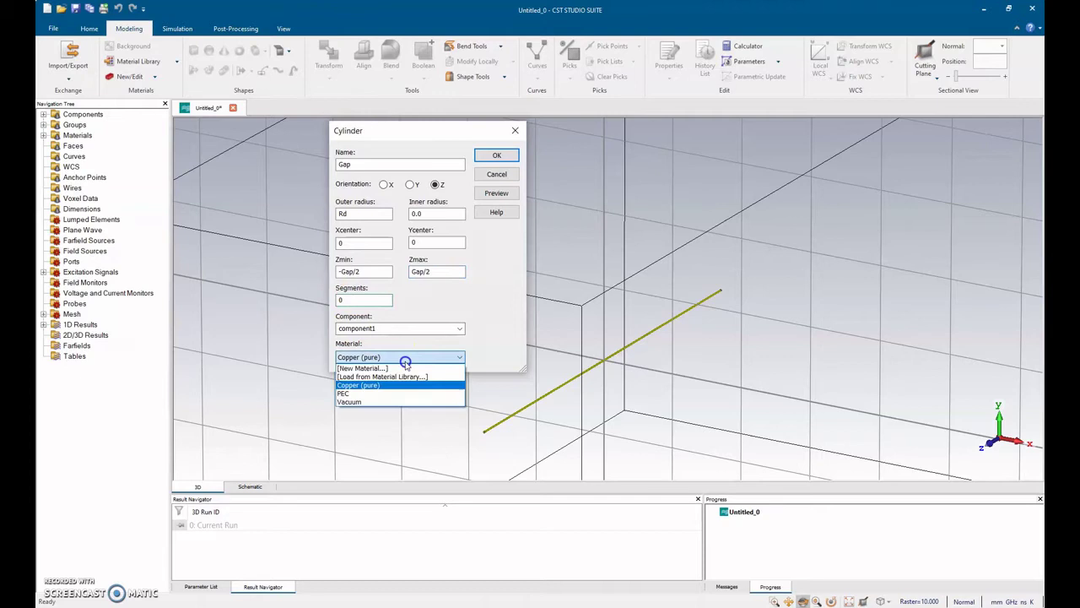
left_click(377, 402)
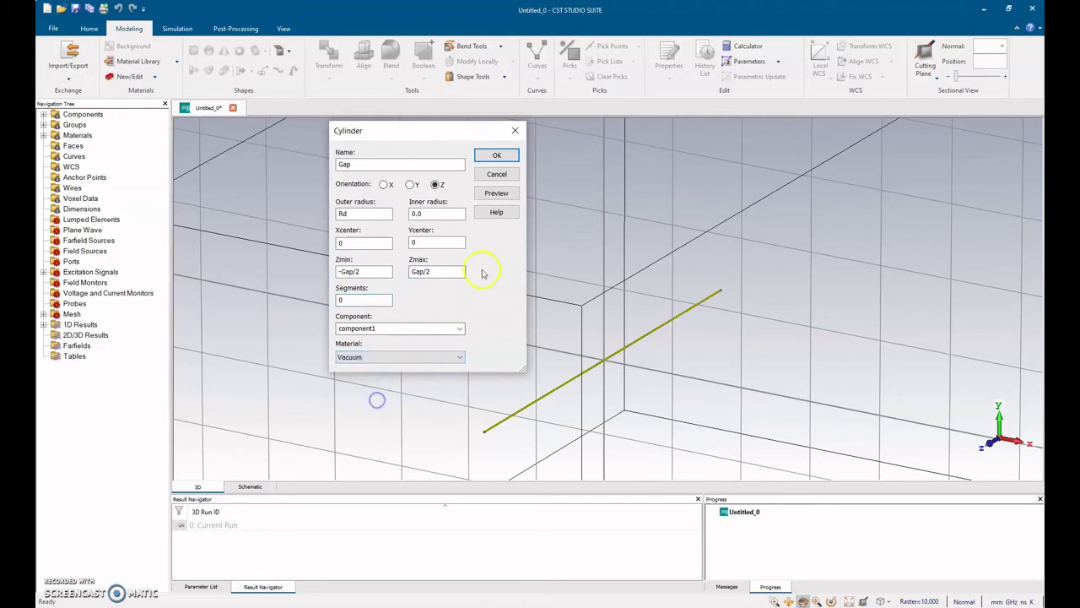
Preview the Gap cylinder and define the missing parameter Gap as Ld/200 with the description "Longitud del Gap".
left_click(492, 196)
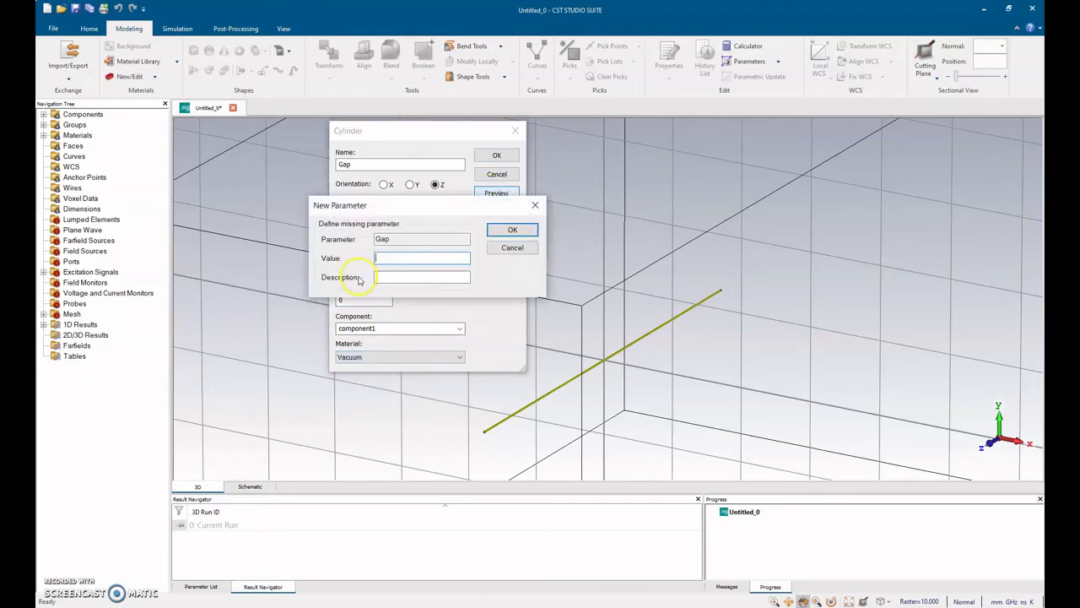
left_click(387, 258)
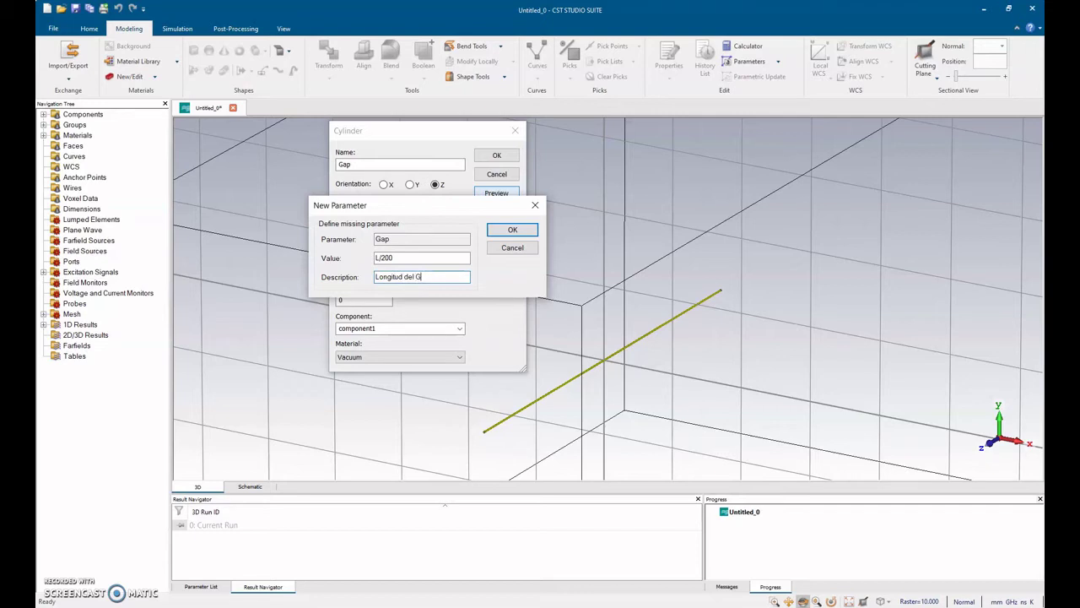
left_click(512, 230)
left_click(475, 283)
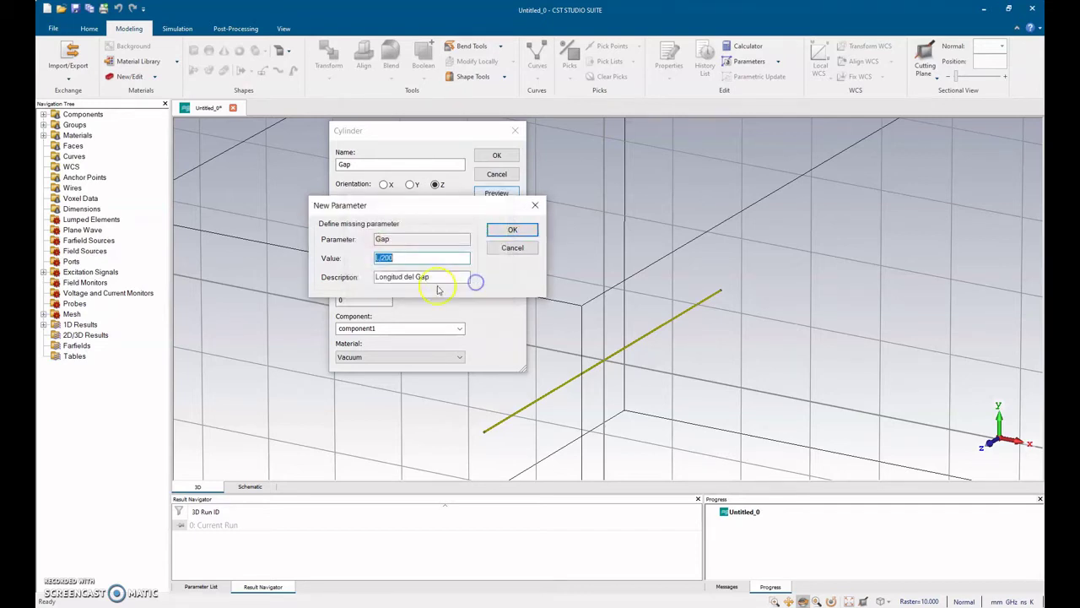
left_click(410, 258)
left_click(387, 257)
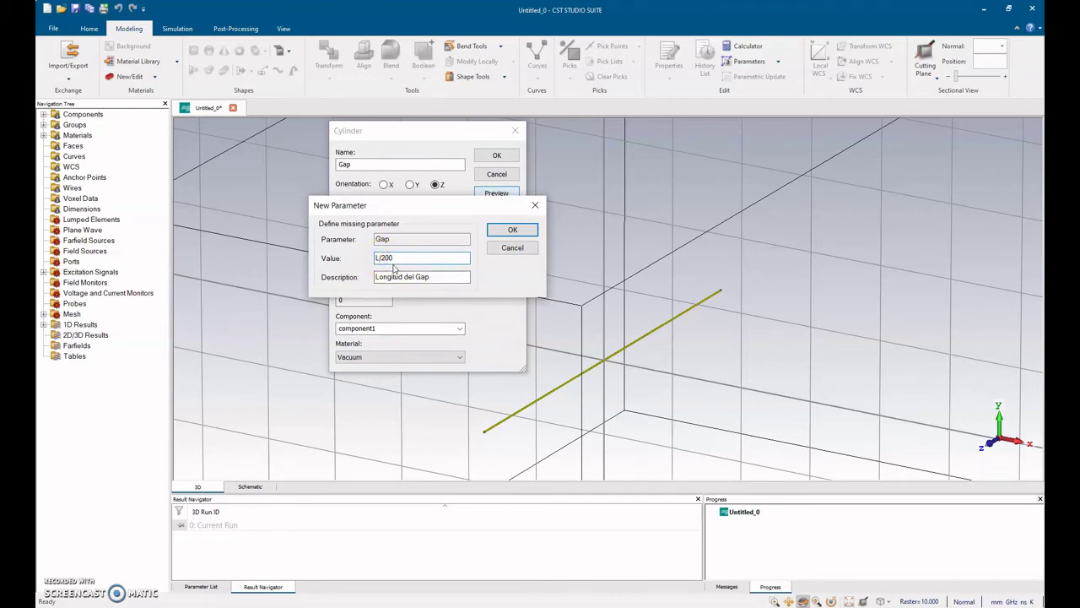
type("d")
left_click(378, 257)
left_click(395, 258)
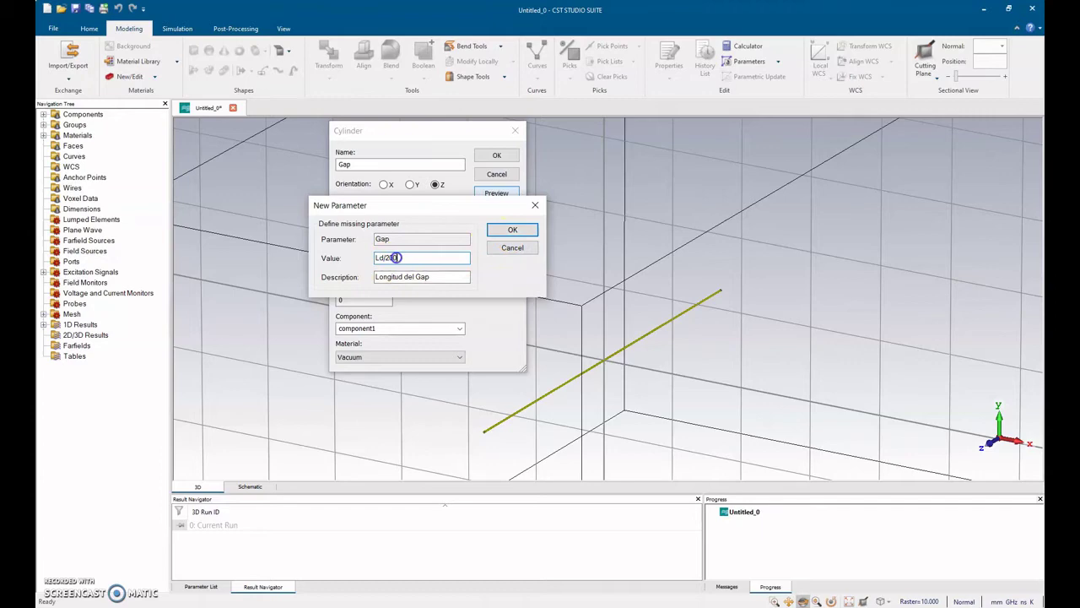
left_click(500, 233)
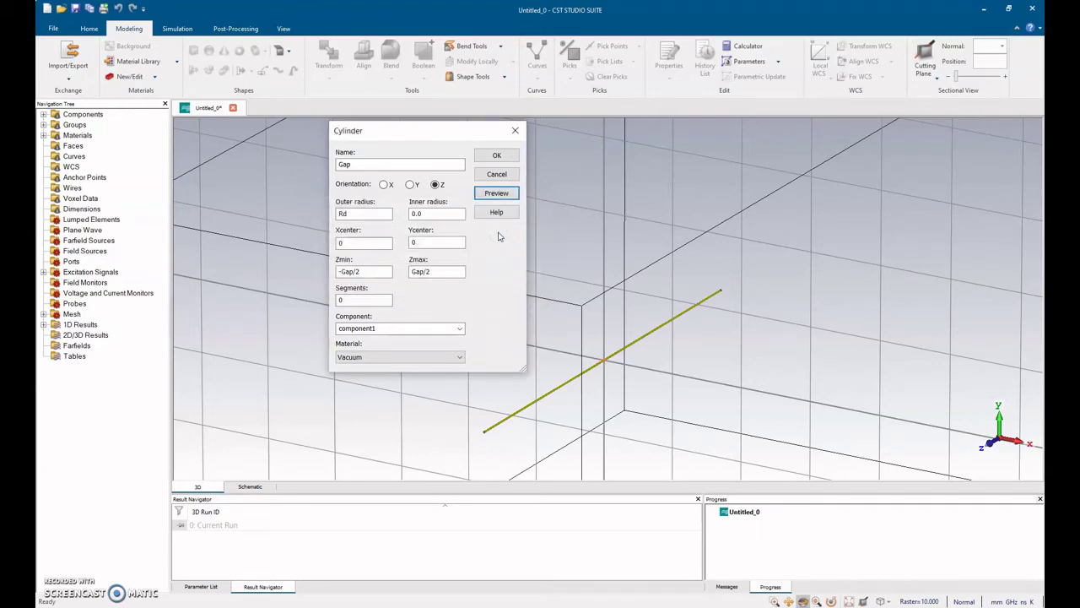
Create the vacuum Gap cylinder and choose None as the Boolean combination for its intersection with the copper dipole.
mouse_move(599, 350)
left_mouse_down()
mouse_move(610, 386)
mouse_move(586, 349)
mouse_move(635, 368)
left_mouse_up()
scroll(635, 368, "up", 2)
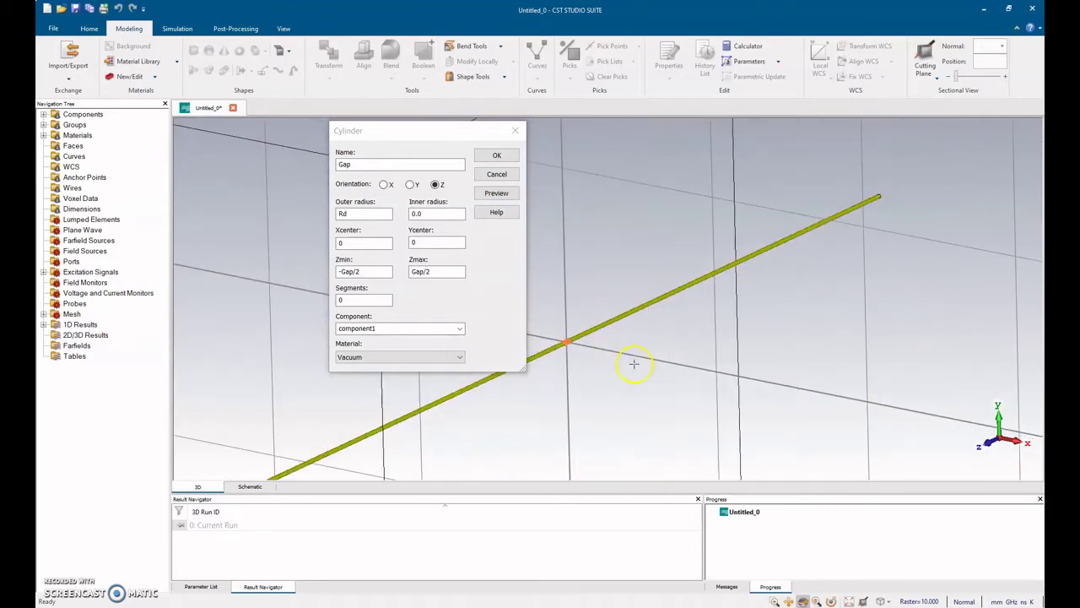
left_click(496, 155)
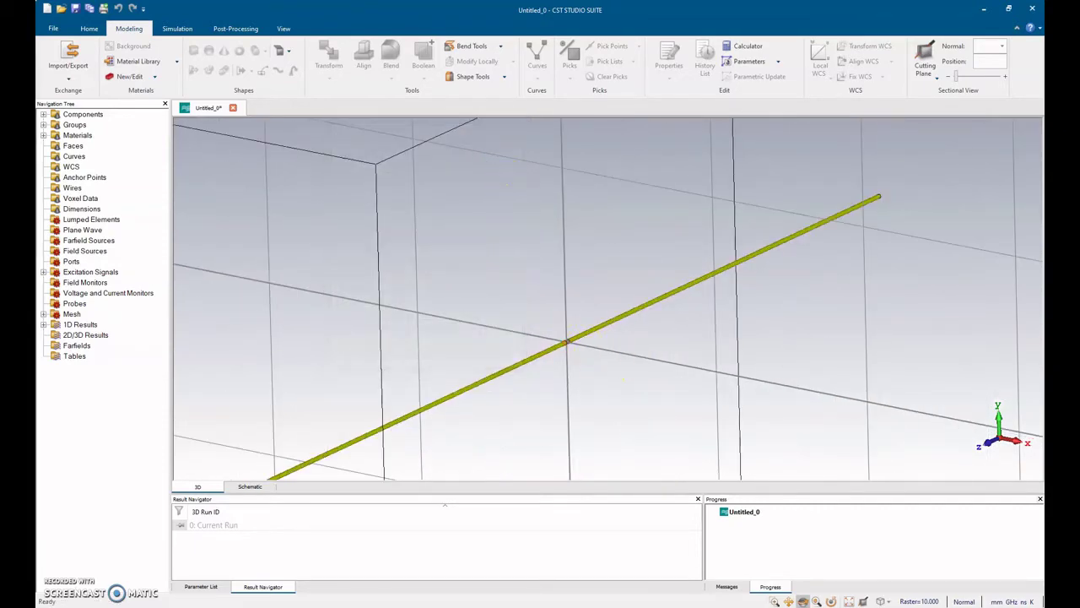
left_click_drag(268, 52, 385, 102)
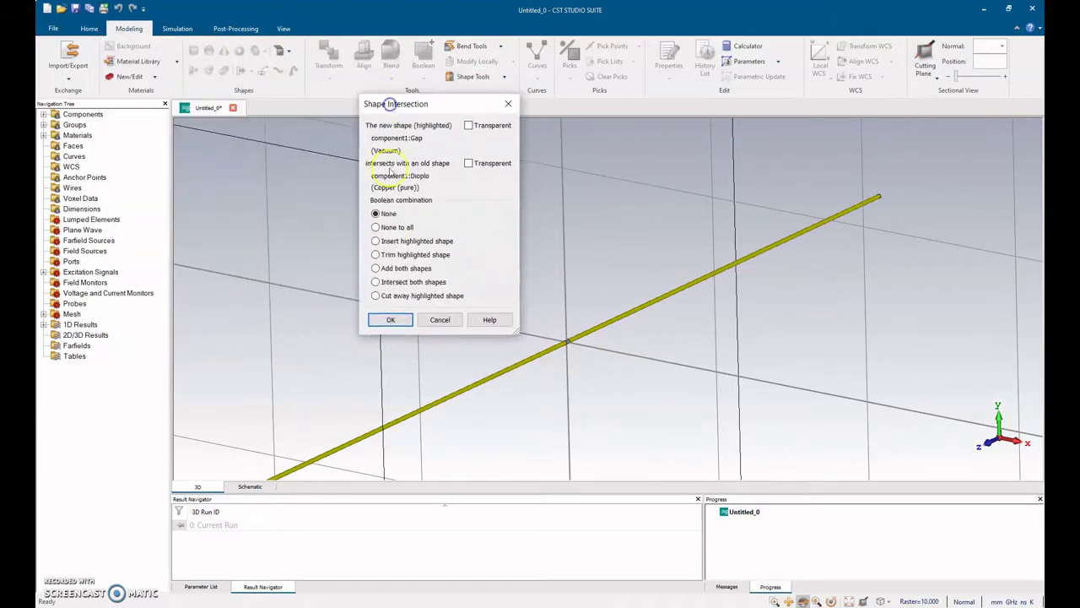
left_click(393, 321)
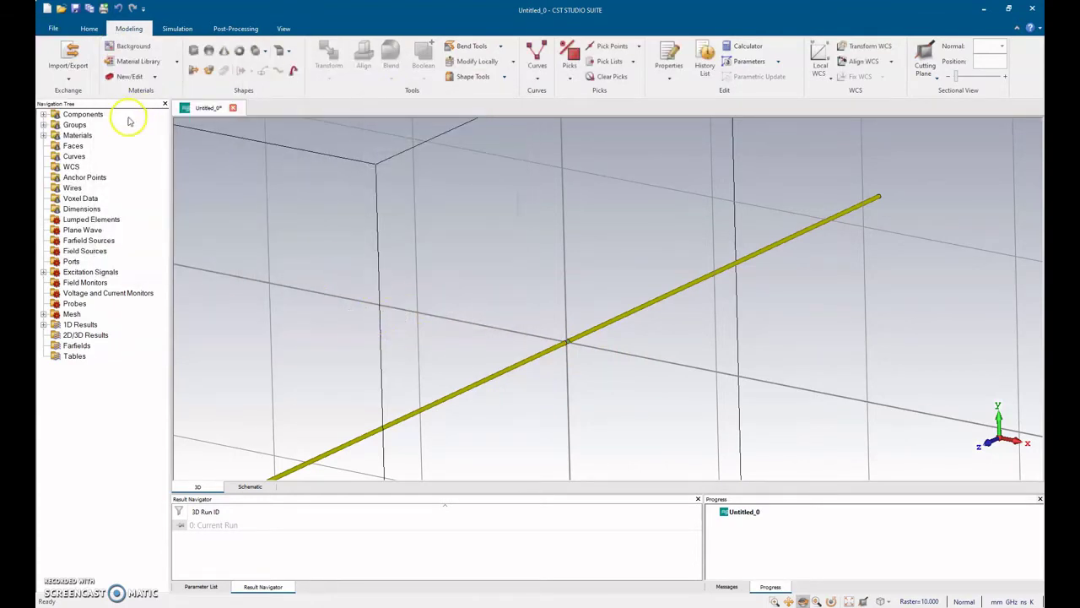
Subtract the Gap cylinder from the copper dipole cylinder in component1.
left_click(44, 114)
left_click(55, 124)
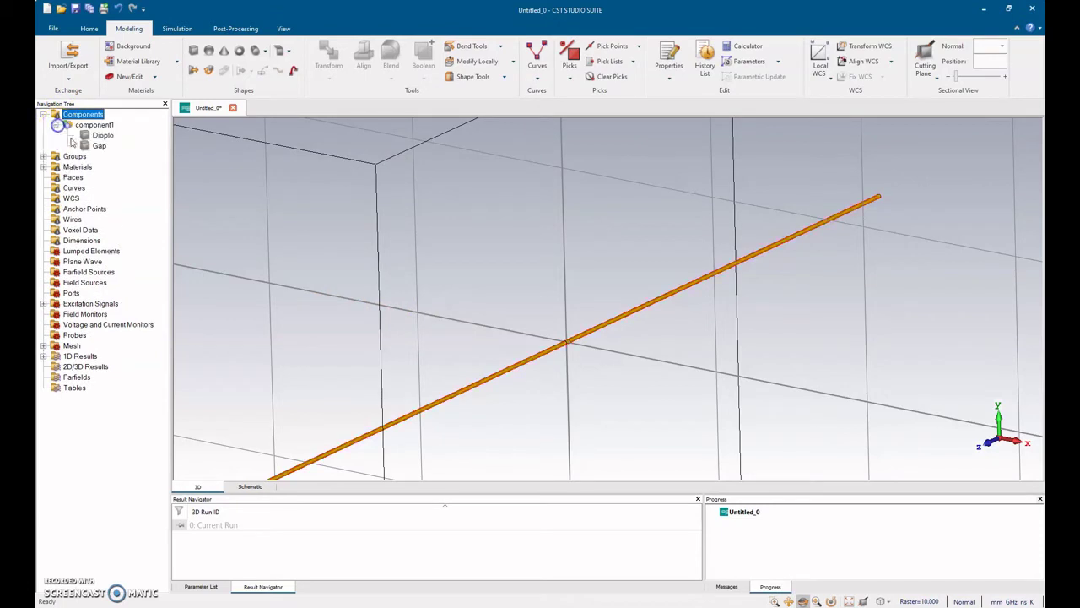
left_click(101, 135)
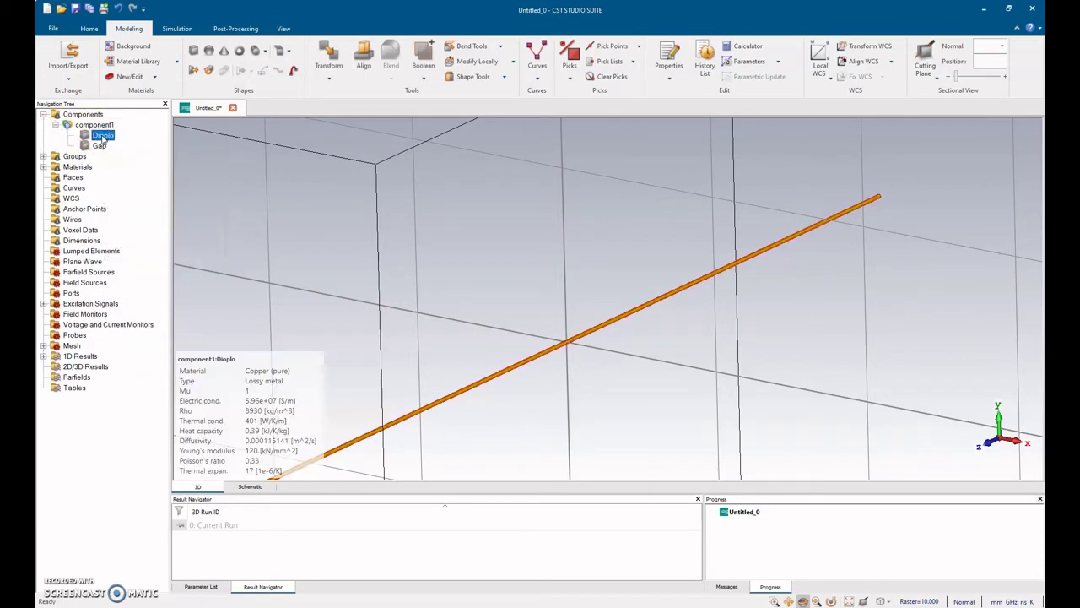
key("minus")
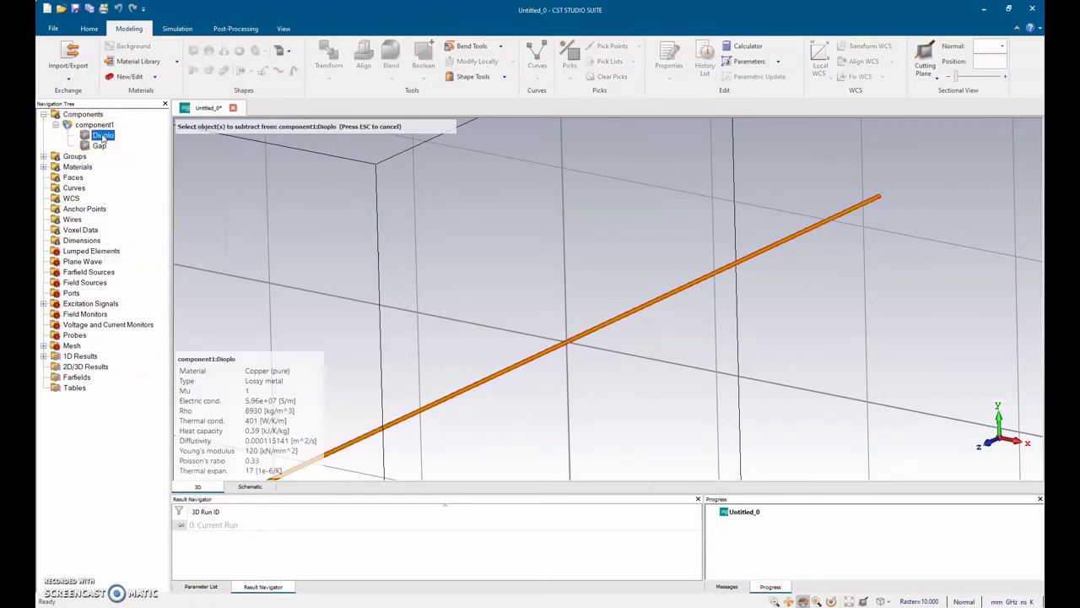
left_click(100, 146)
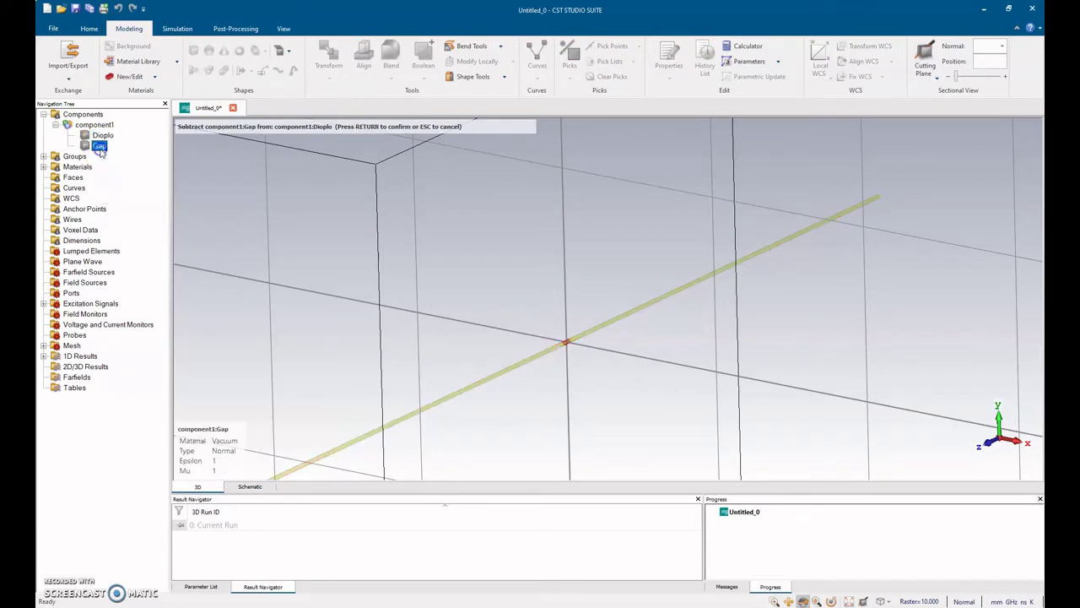
key("Return")
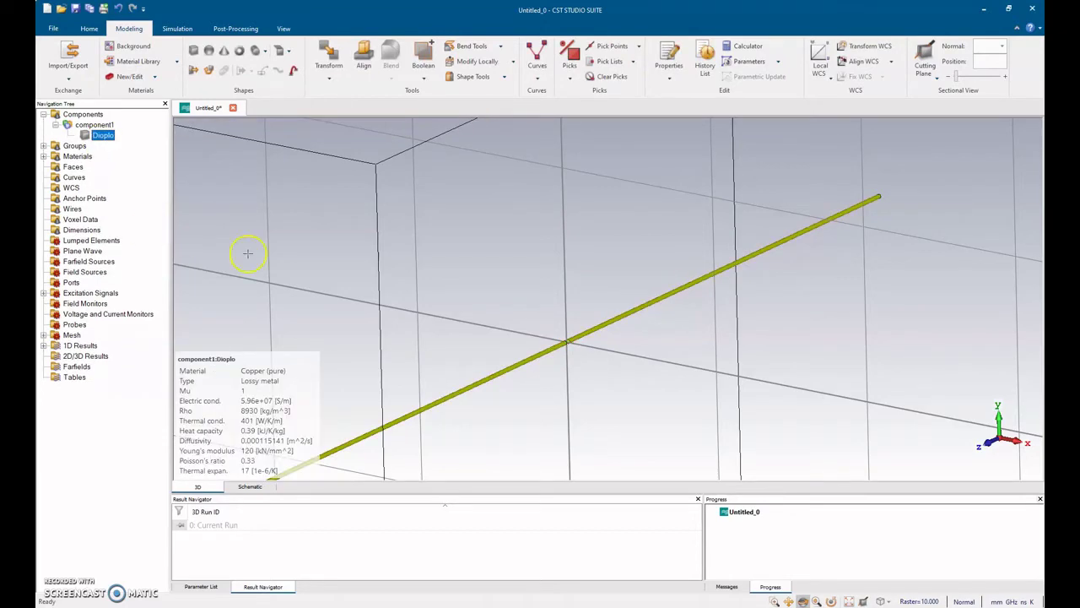
Pick the circular end edges of both dipole arms facing each other across the central gap.
scroll(512, 306, "up", 5)
scroll(660, 377, "down", 5)
left_click_drag(675, 368, 629, 340)
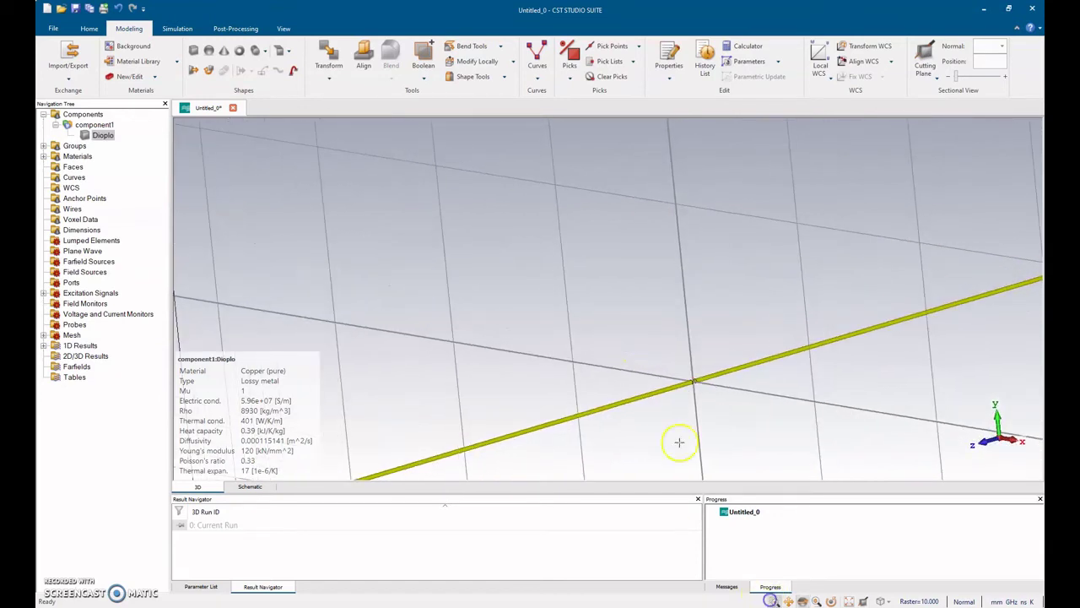
scroll(725, 409, "up", 5)
scroll(538, 307, "down", 5)
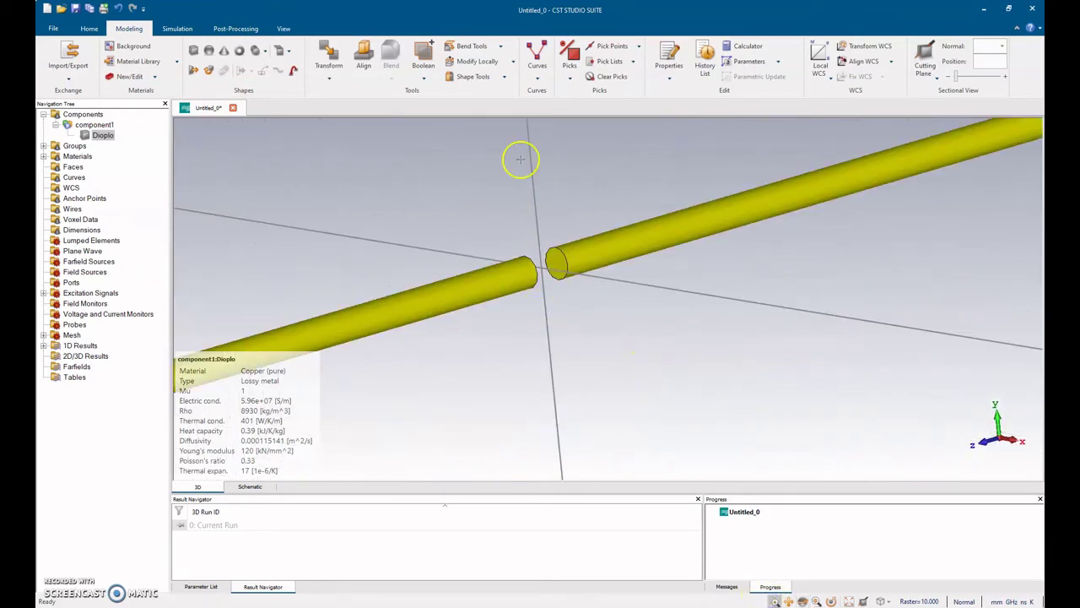
left_click(535, 76)
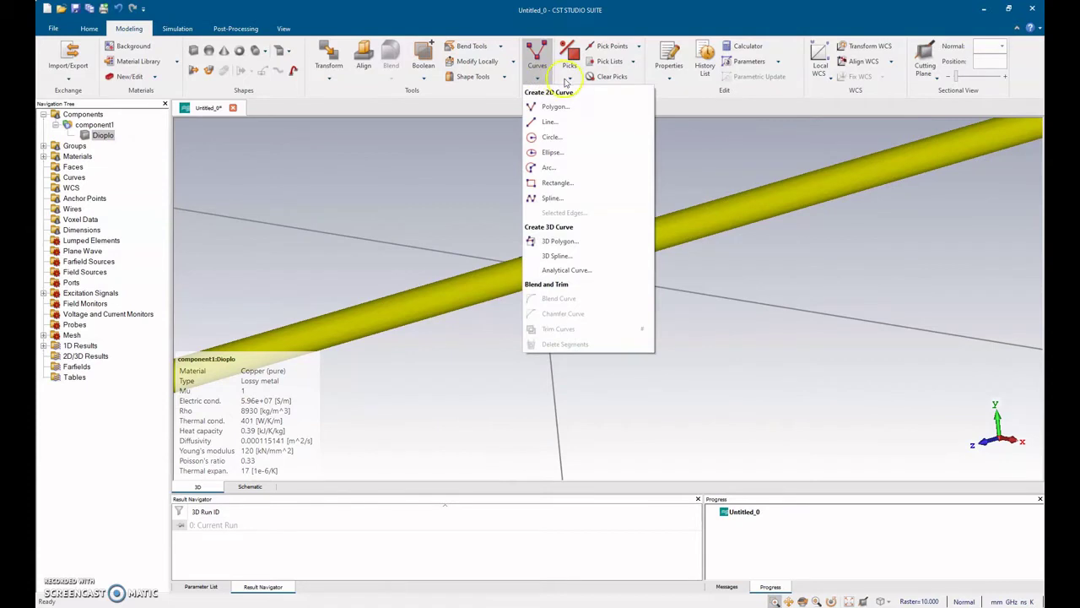
left_click(569, 78)
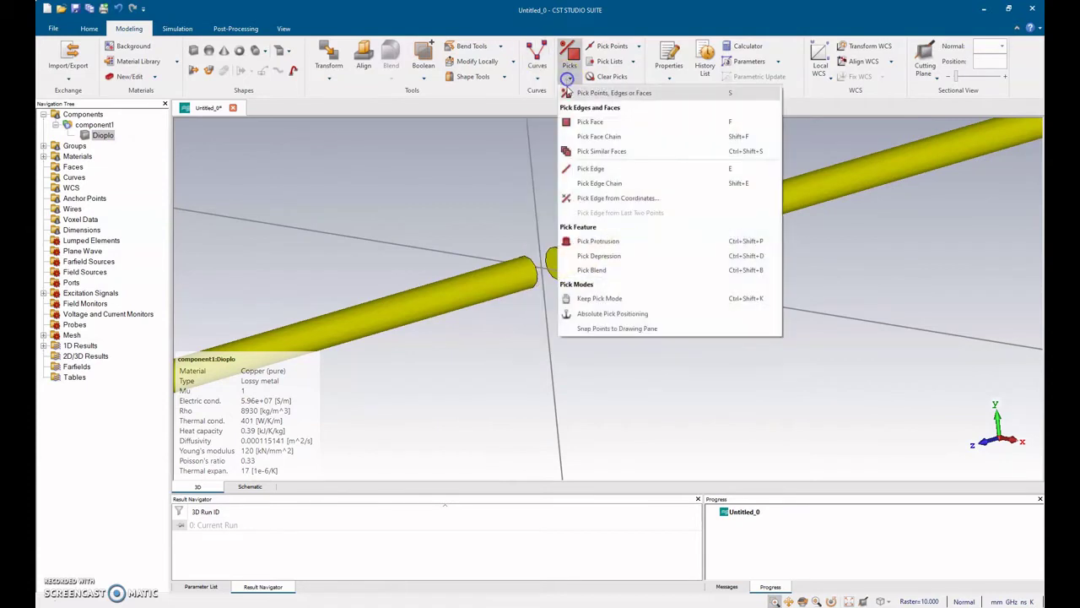
left_click(595, 169)
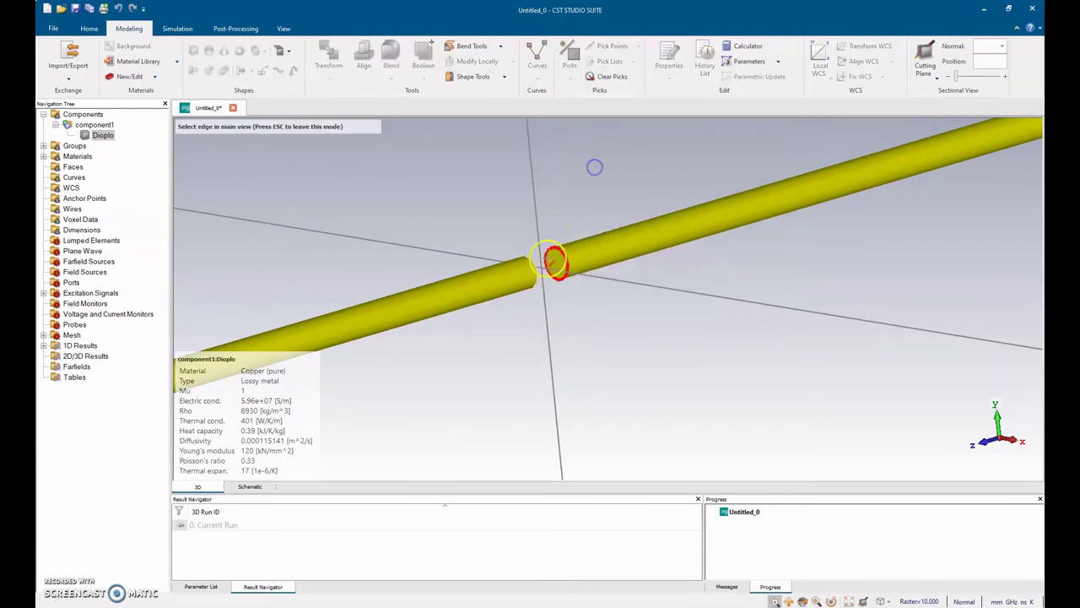
left_click(557, 250)
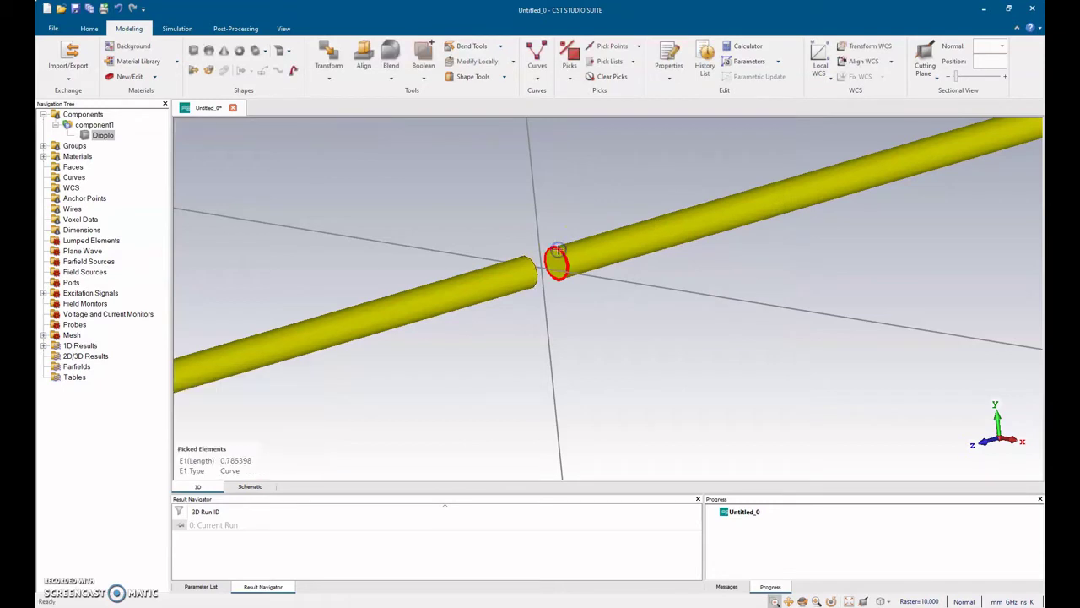
left_click(569, 71)
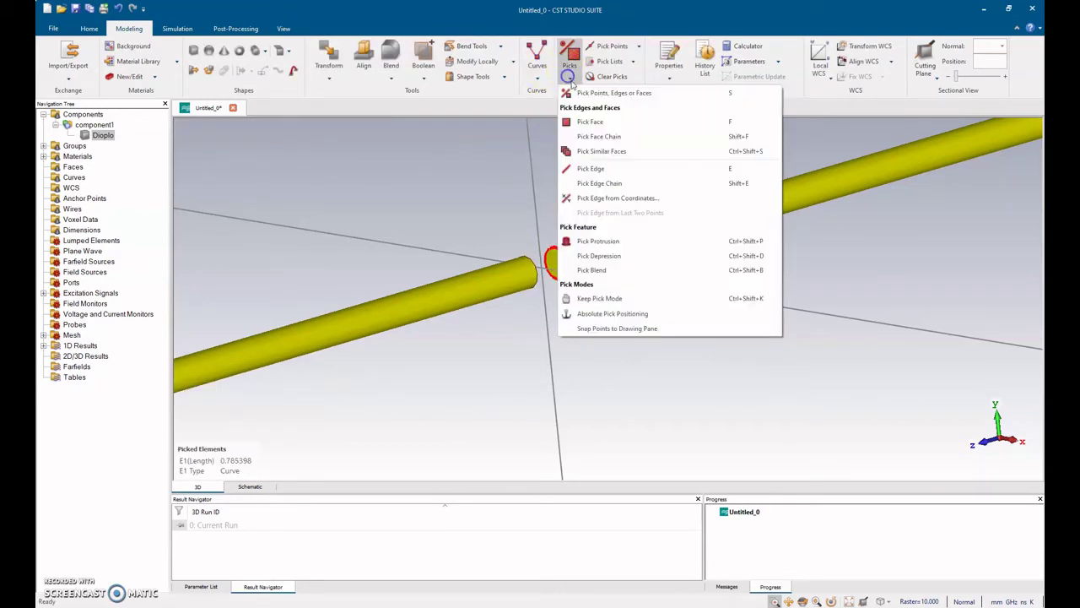
left_click(593, 168)
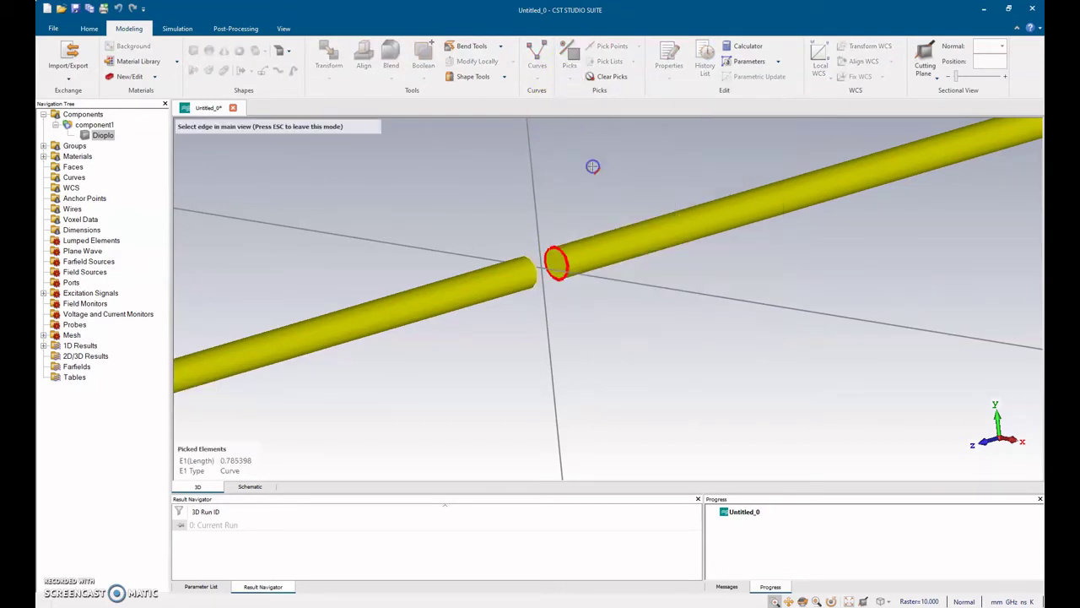
left_click(532, 264)
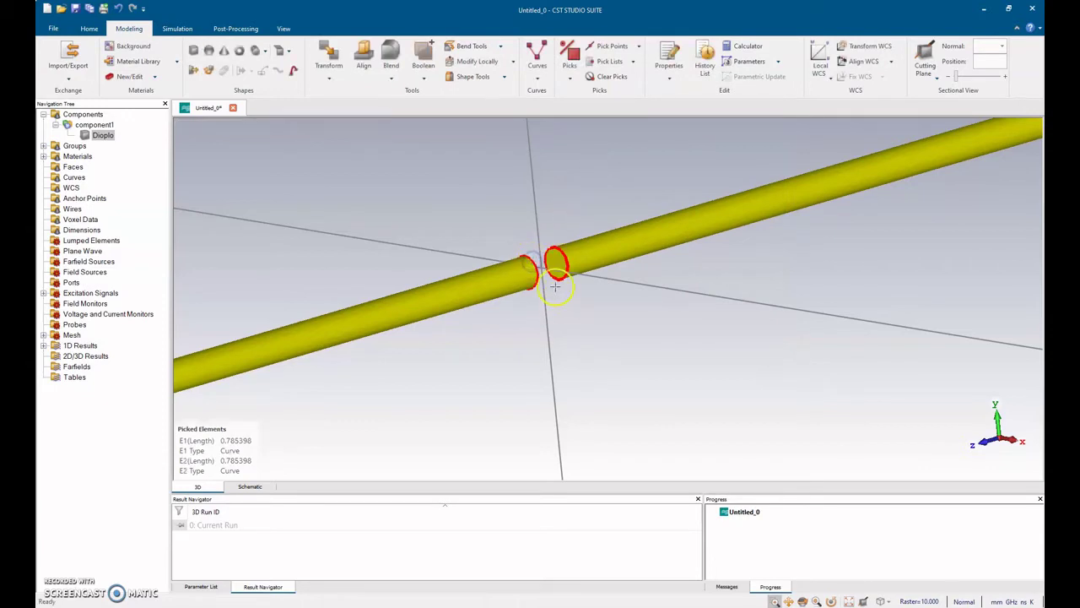
Create an S-parameter discrete face port between the two picked edges with an impedance of 73 Ohm.
left_click(176, 30)
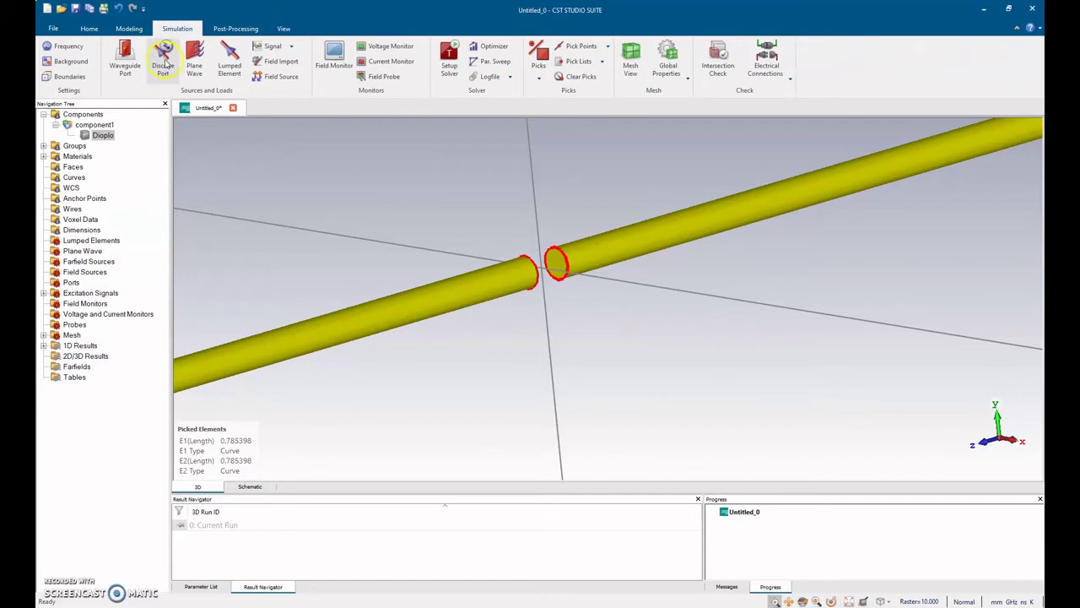
left_click(165, 60)
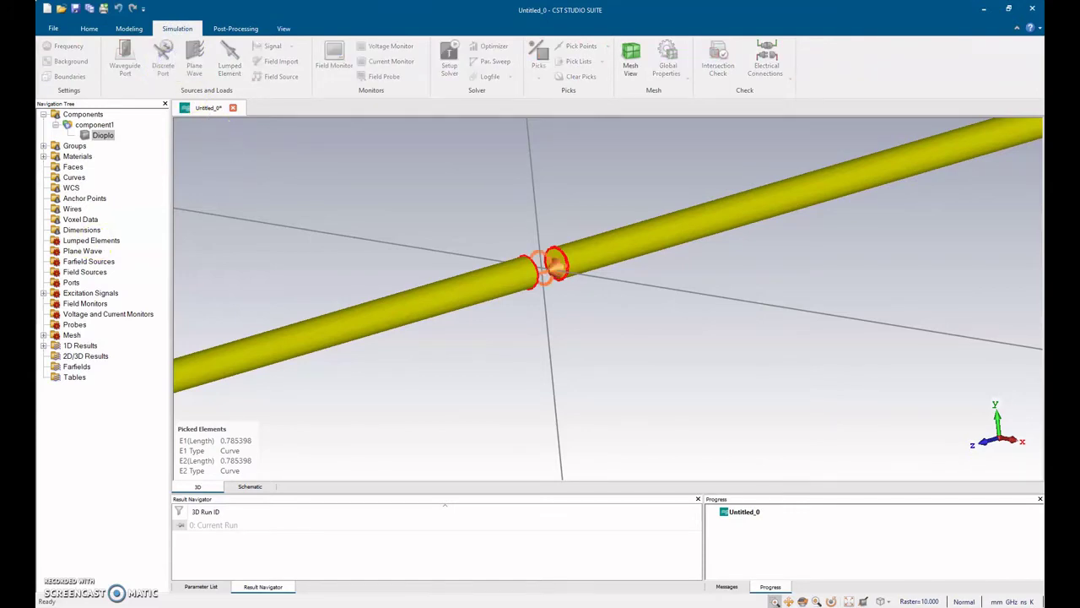
key("Return")
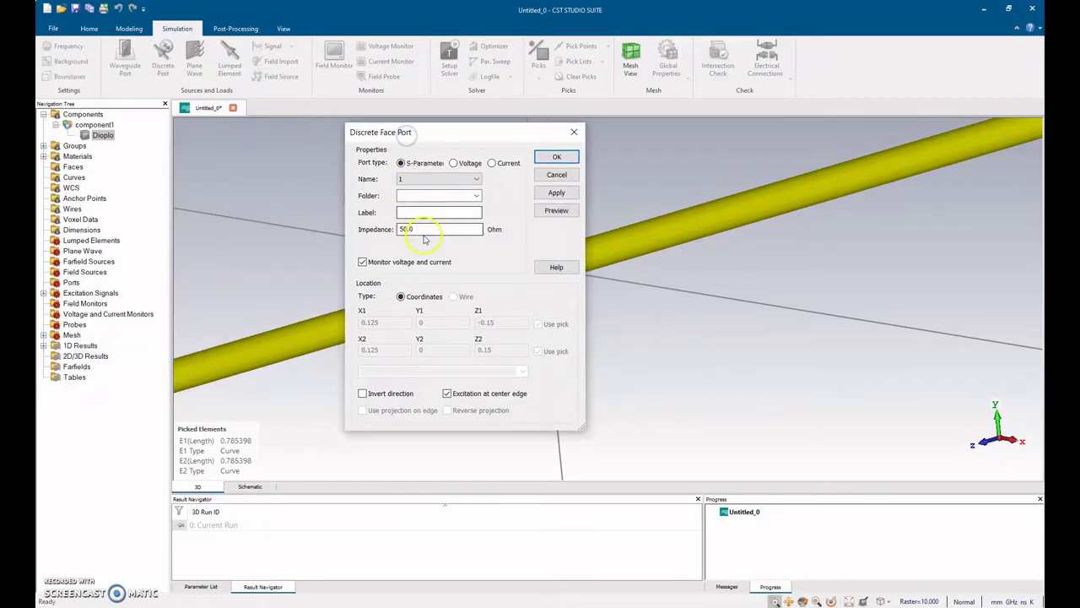
double_click(420, 229)
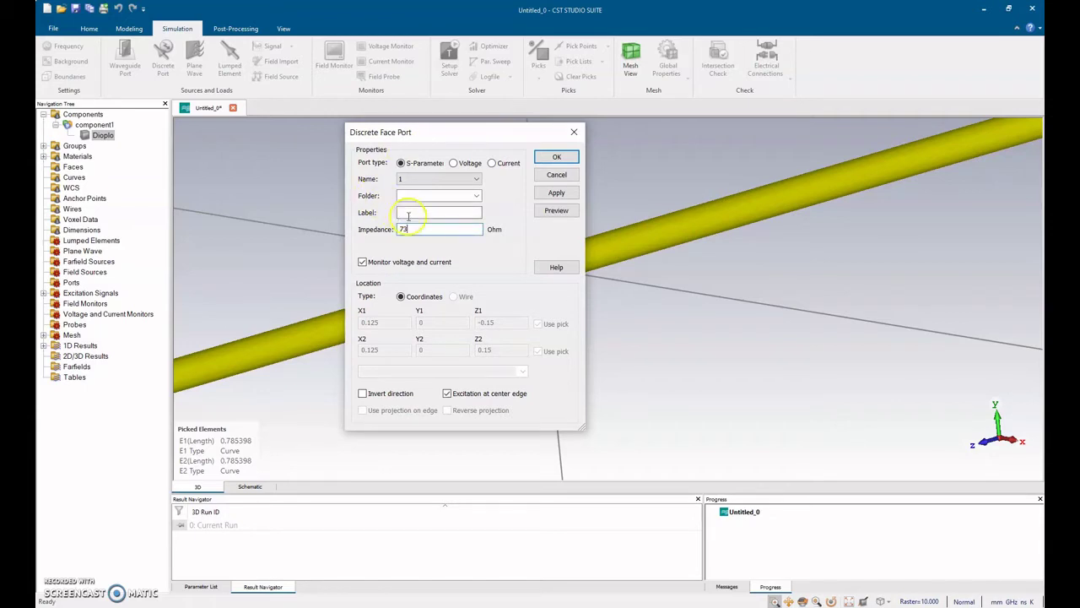
left_click_drag(413, 229, 393, 233)
left_click(423, 229)
left_click(548, 158)
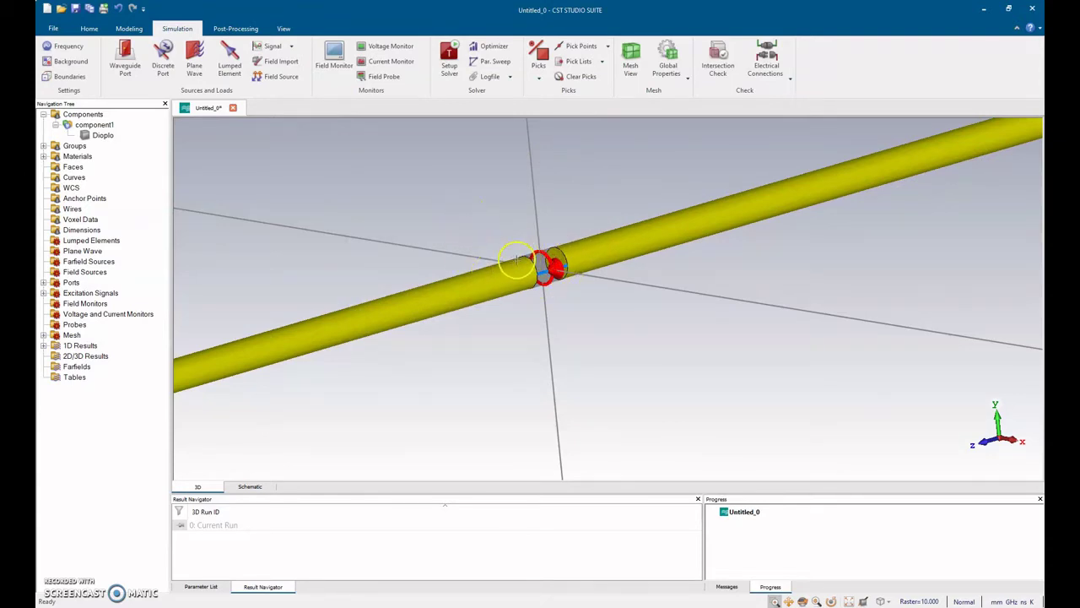
Run the time domain solver on the dipole with a hexahedral mesh, -40 dB accuracy and all ports as sources.
scroll(513, 265, "up", 3)
key("space")
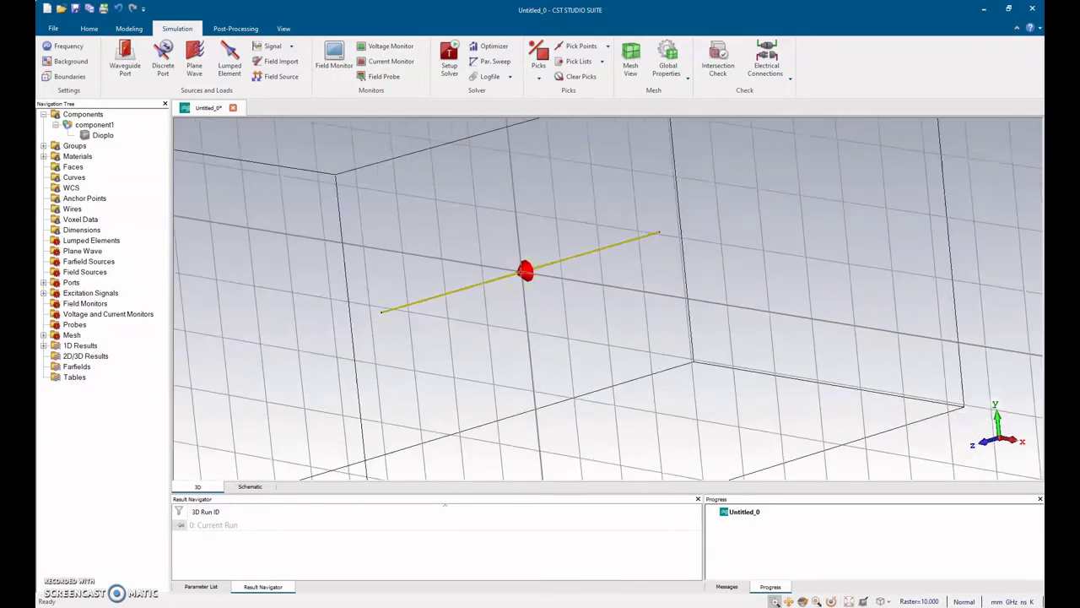
scroll(522, 271, "up", 5)
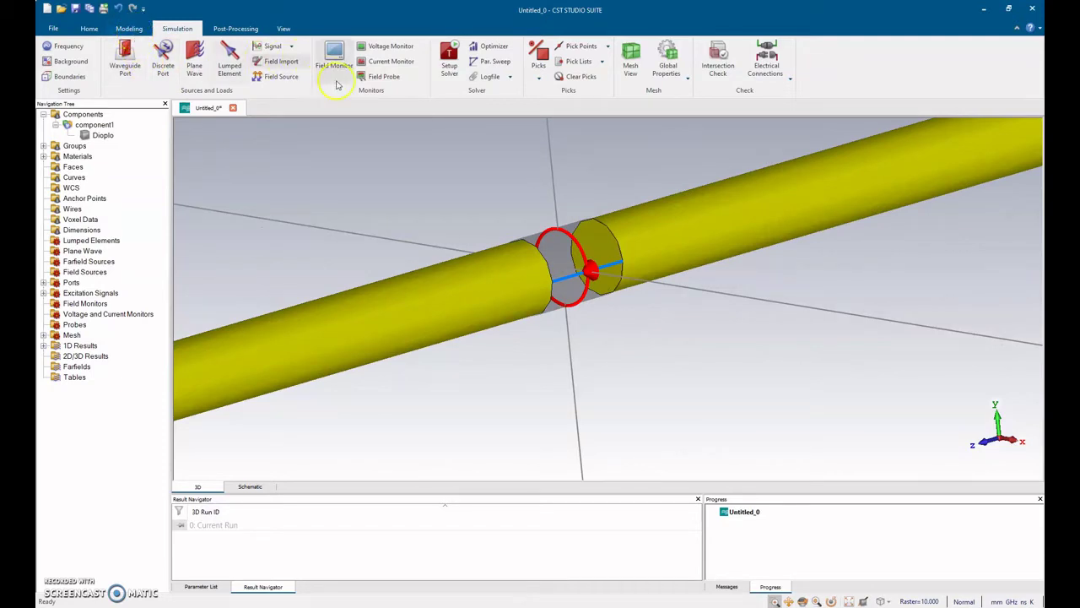
left_click(450, 57)
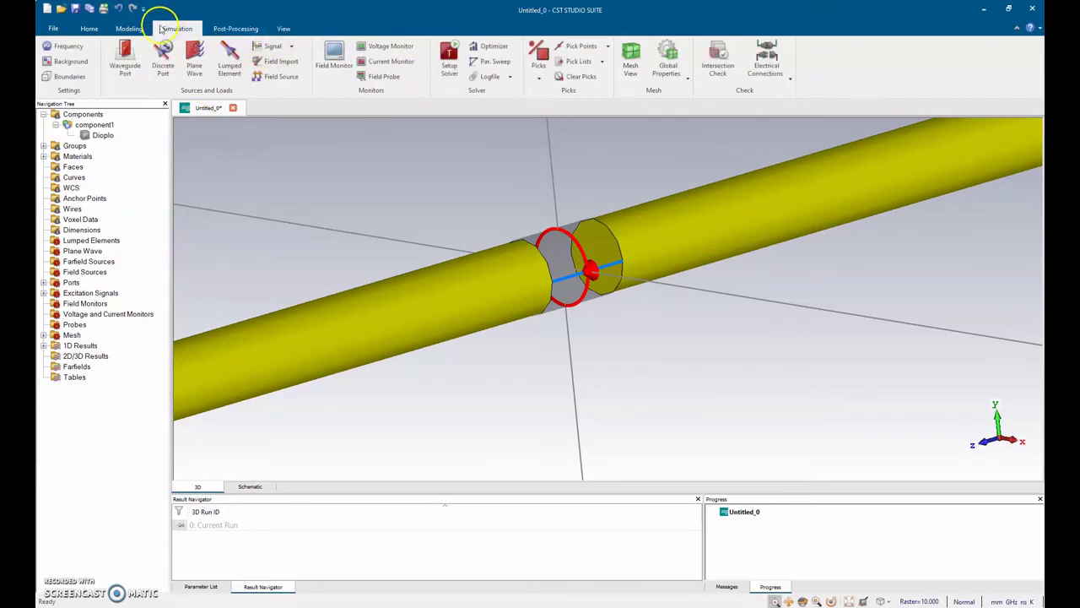
left_click(447, 56)
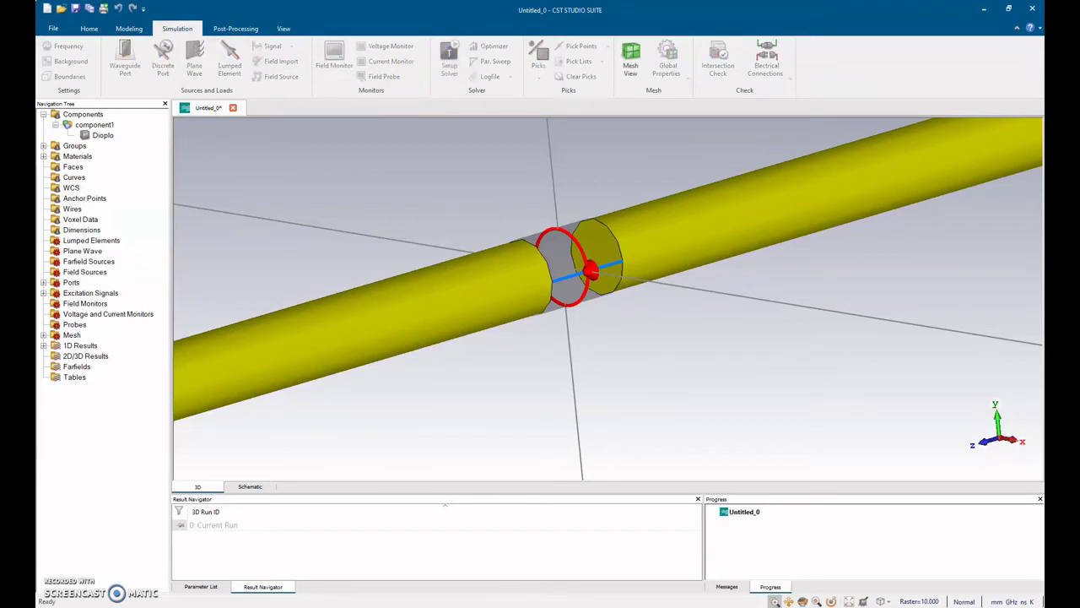
left_click_drag(258, 145, 349, 106)
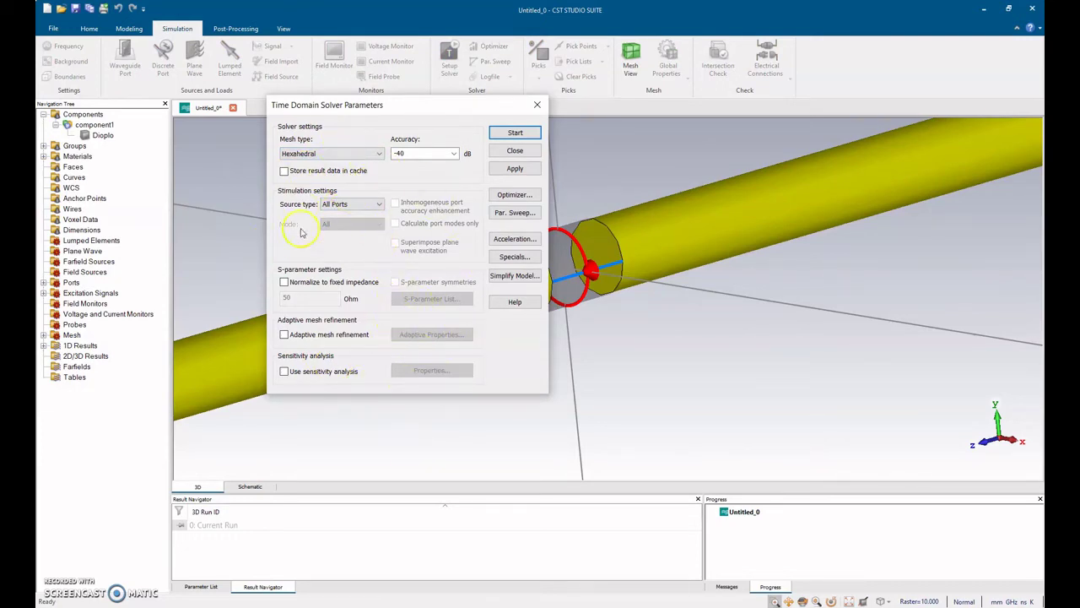
left_click(513, 132)
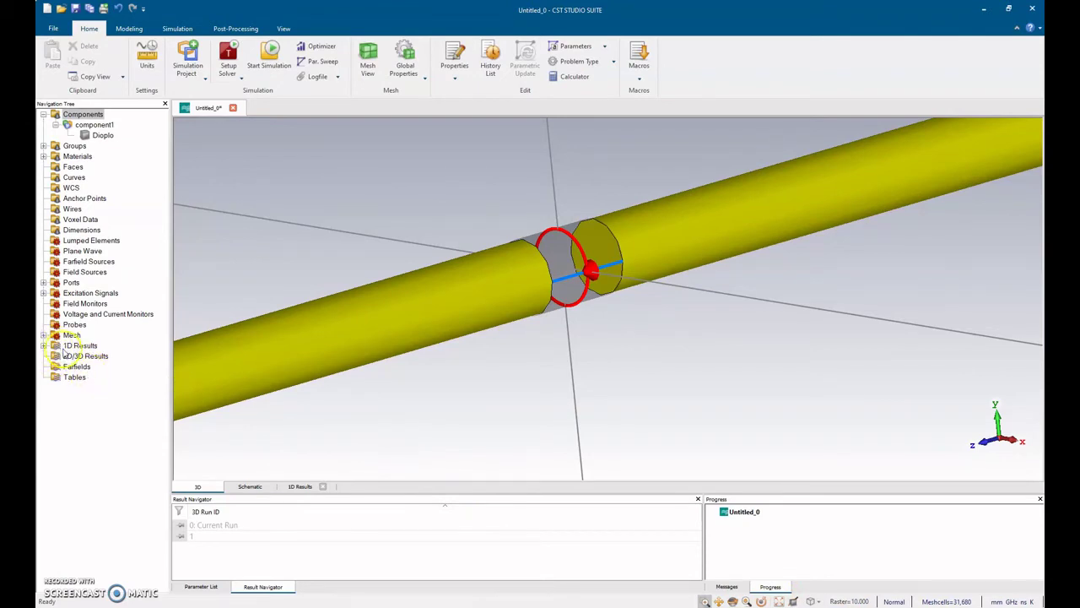
Display the S1,1 curve from the 1D results and place a curve marker on its lowest point.
left_click(43, 345)
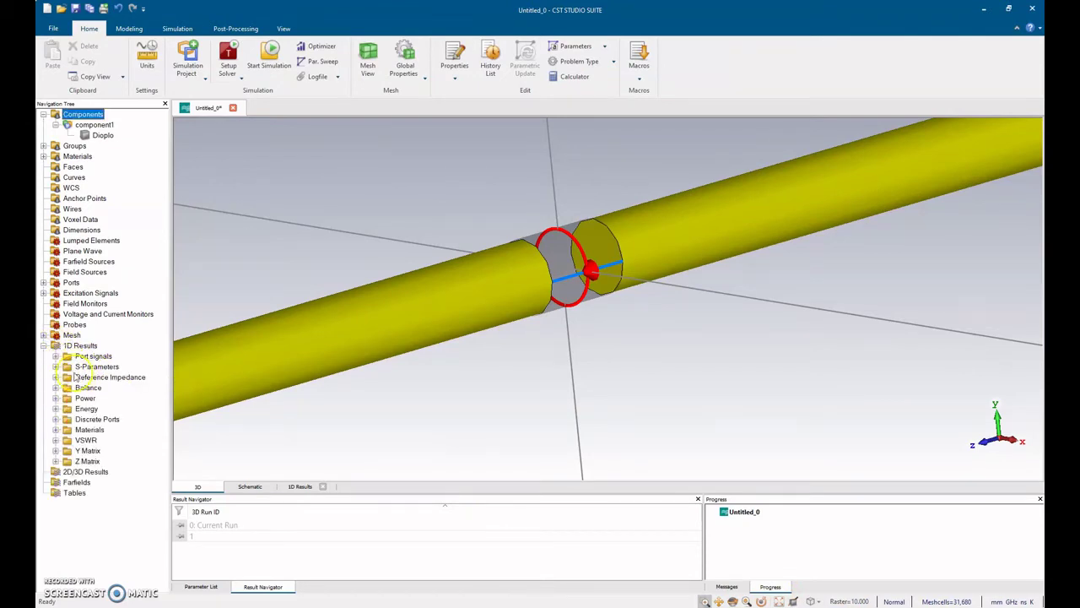
left_click(55, 366)
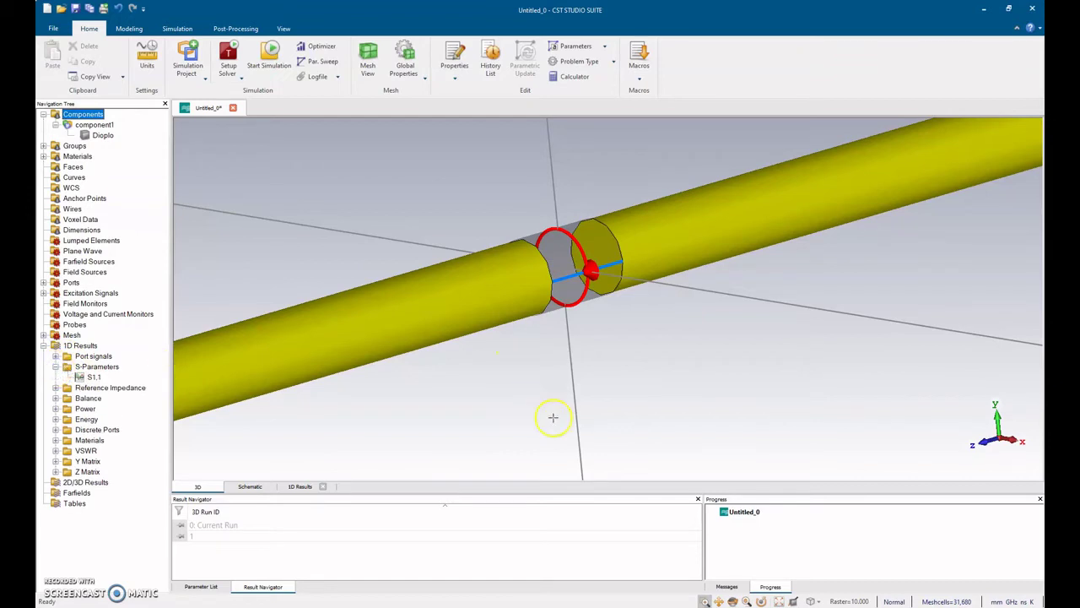
left_click(778, 601)
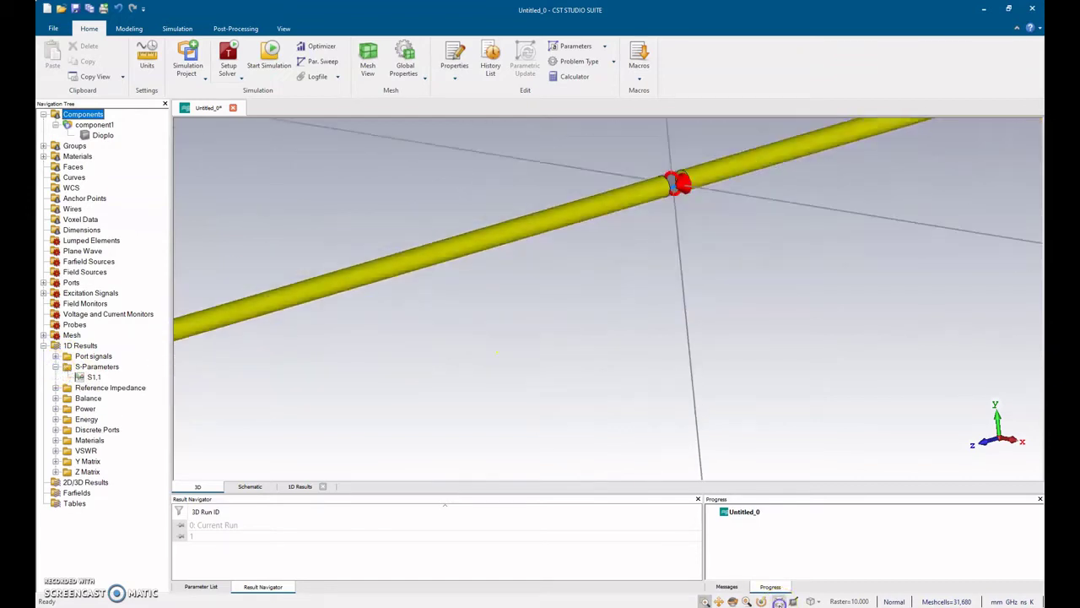
left_click(810, 600)
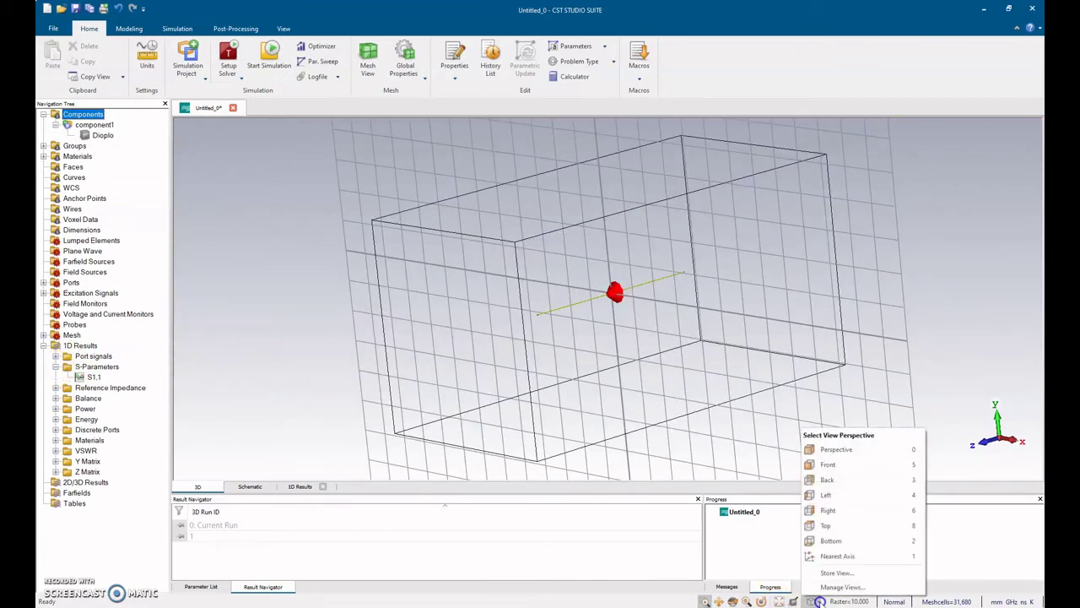
left_click(827, 464)
scroll(656, 390, "up", 3)
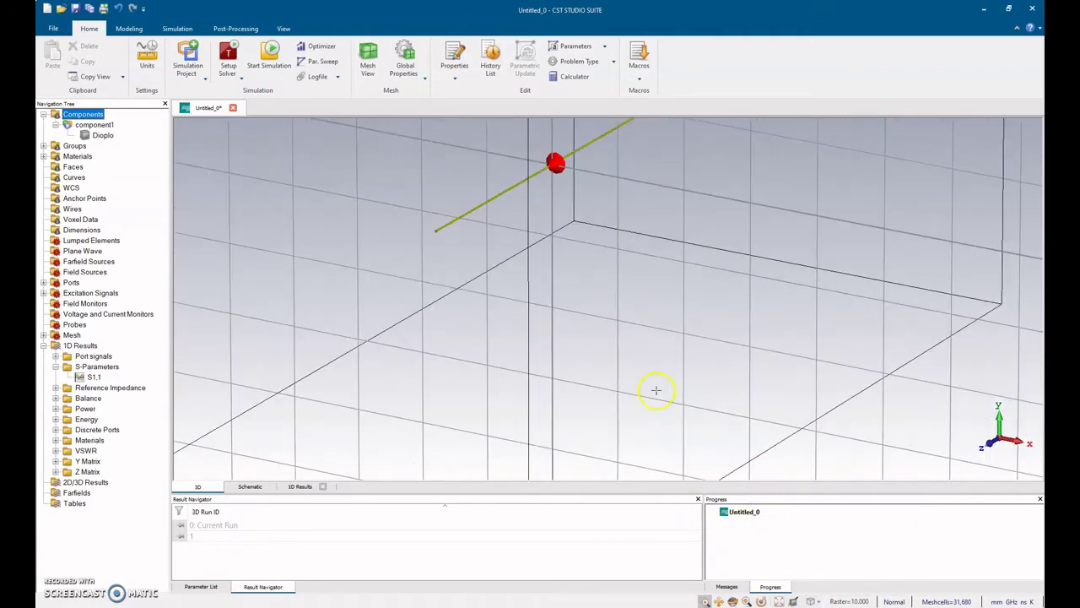
left_click(93, 376)
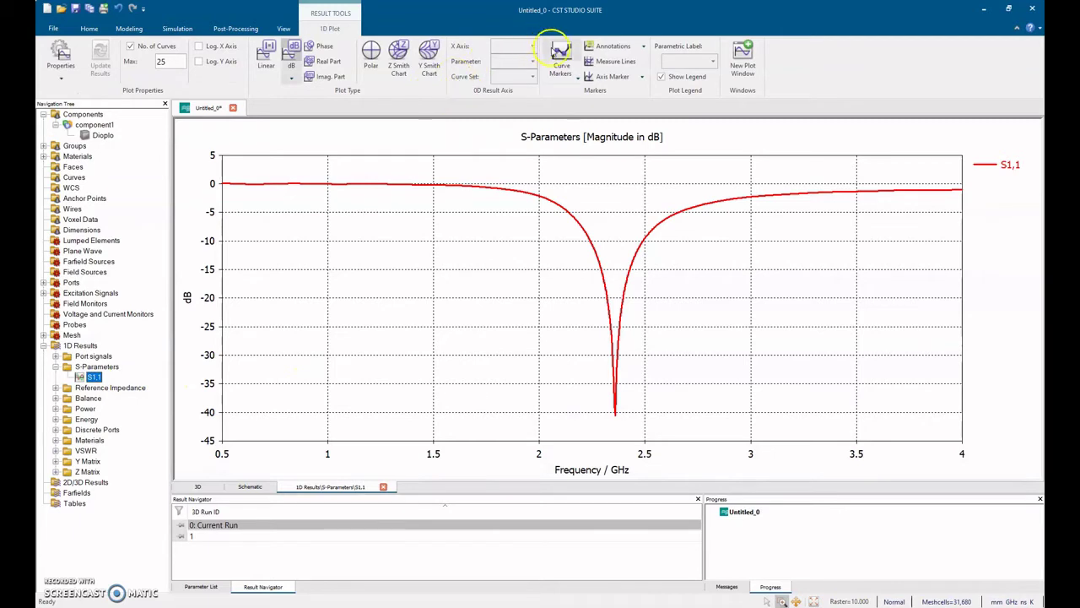
left_click(561, 61)
double_click(615, 415)
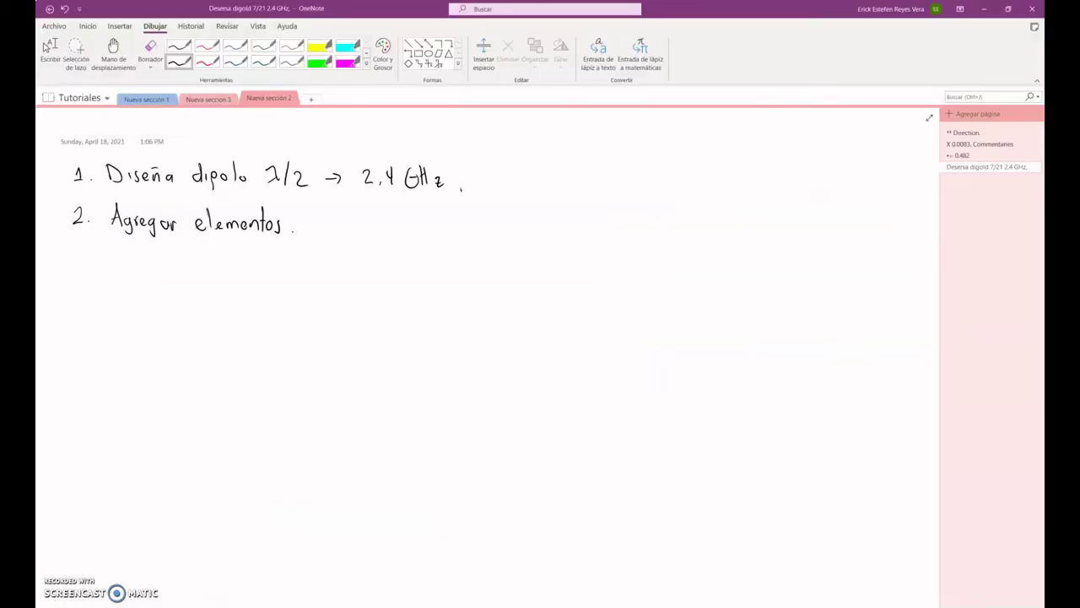
Switch to the OneNote page and handwrite "→ a =" after 2,4 GHz in the first list item.
left_click(228, 603)
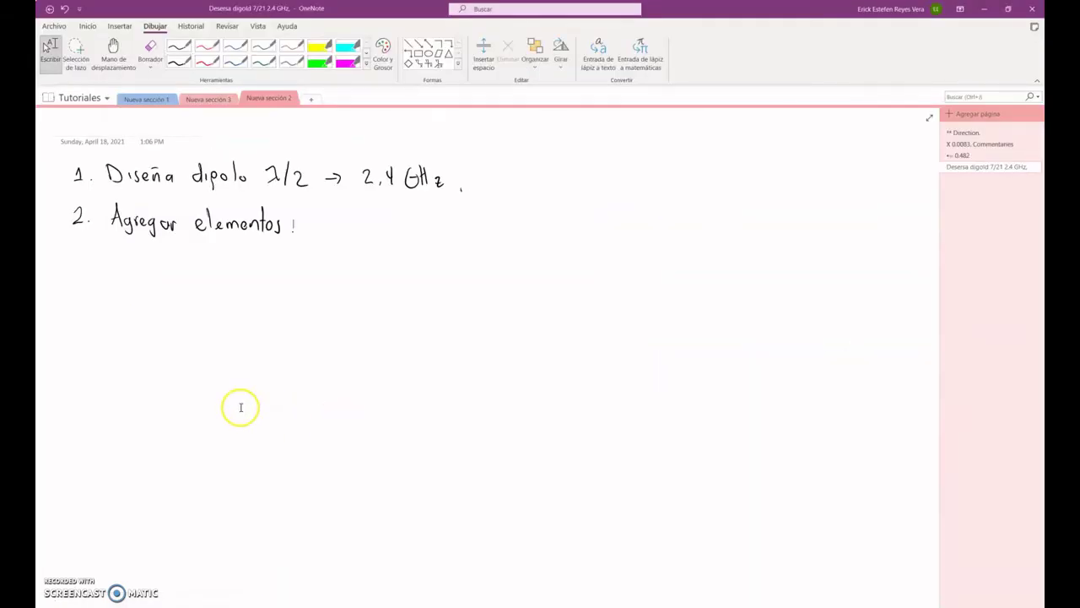
left_click(515, 234)
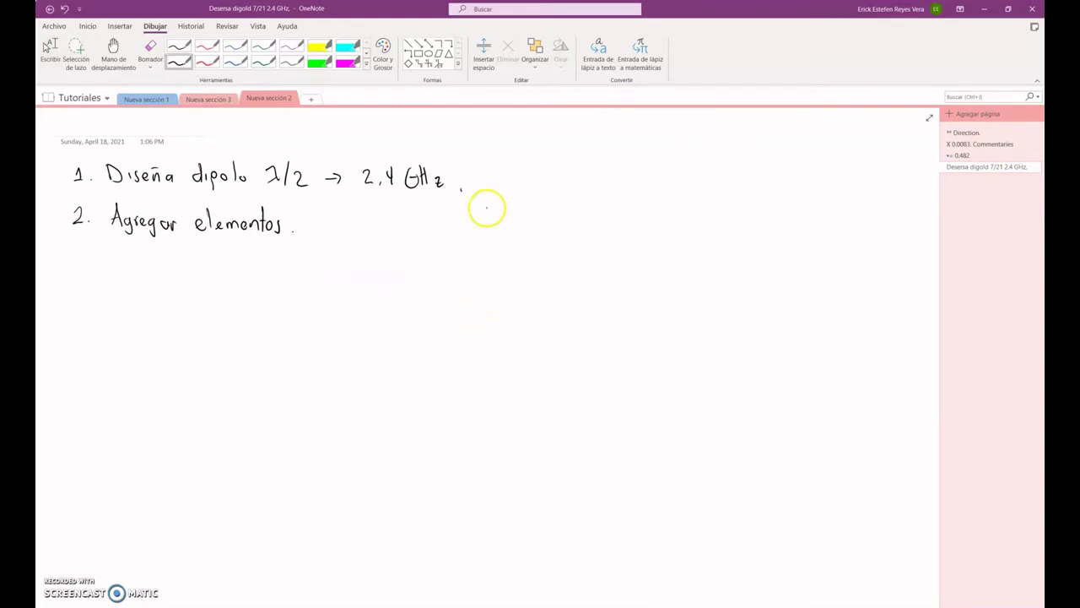
mouse_move(487, 179)
left_mouse_down()
mouse_move(547, 172)
mouse_move(551, 186)
mouse_move(570, 175)
left_mouse_up()
left_click_drag(561, 180, 570, 181)
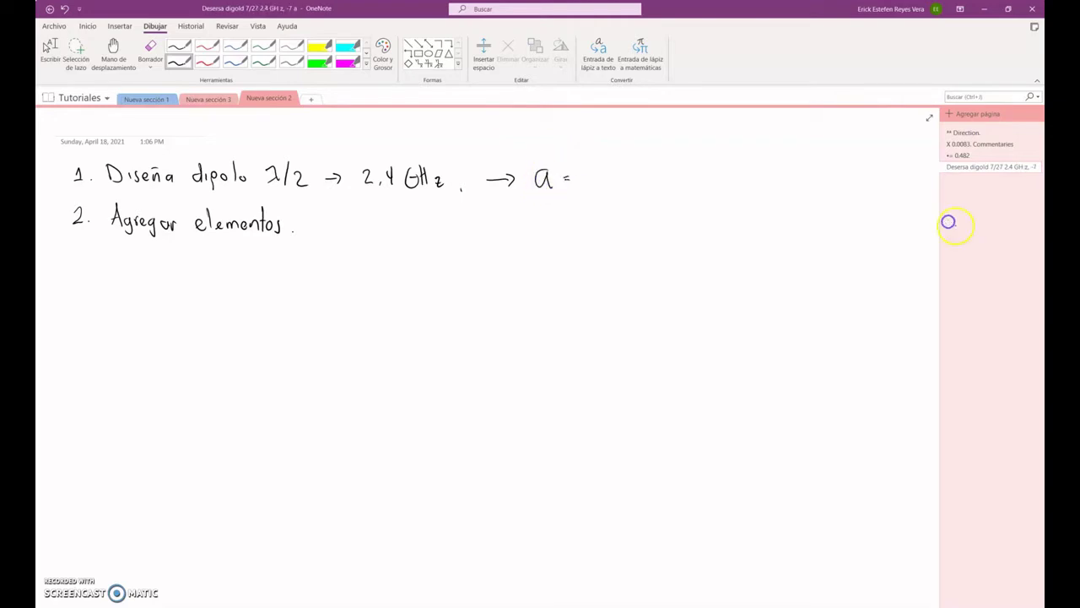
left_click(597, 163)
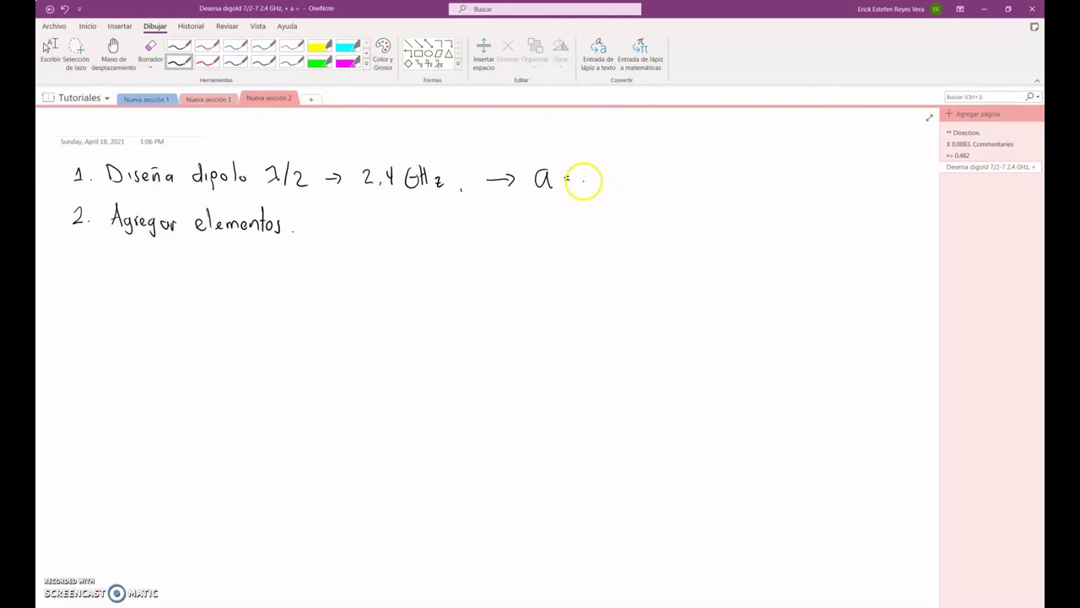
key("Escape")
key("alt+Tab")
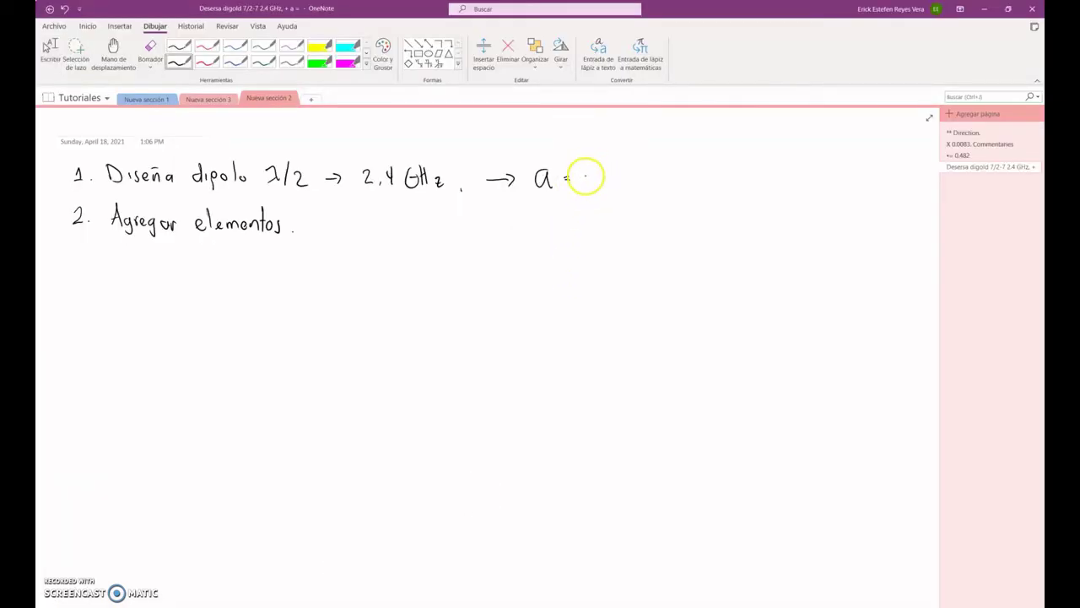
Handwrite the fraction 2,3585 over 2,4 after "a =".
mouse_move(579, 172)
left_mouse_down()
mouse_move(605, 169)
mouse_move(627, 172)
mouse_move(626, 183)
mouse_move(651, 184)
left_mouse_up()
left_click(667, 181)
left_click_drag(582, 194, 655, 196)
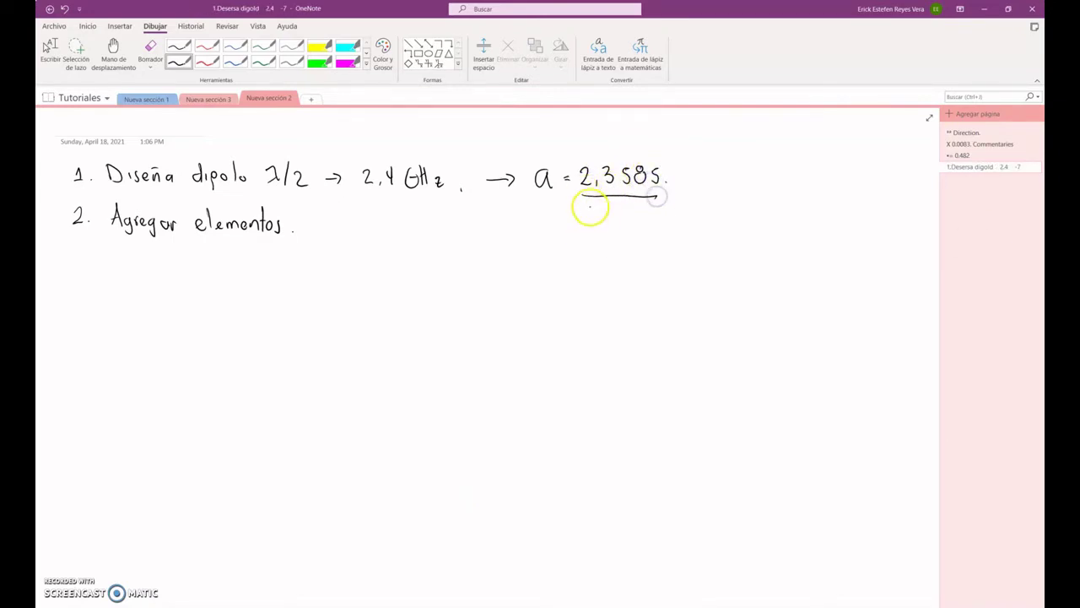
mouse_move(589, 206)
left_mouse_down()
mouse_move(594, 220)
mouse_move(625, 216)
left_mouse_up()
left_click_drag(623, 208, 622, 224)
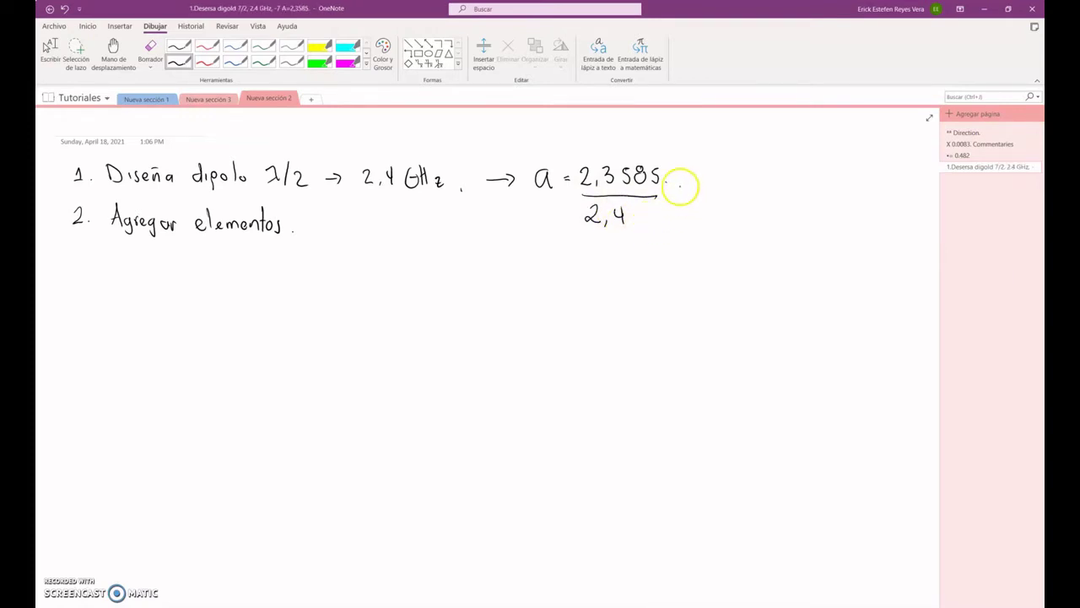
Handwrite "= 0,99375" after the fraction and draw an upward arrow beneath the letter a.
left_click_drag(674, 193, 682, 193)
left_click_drag(675, 198, 681, 197)
left_click(693, 197)
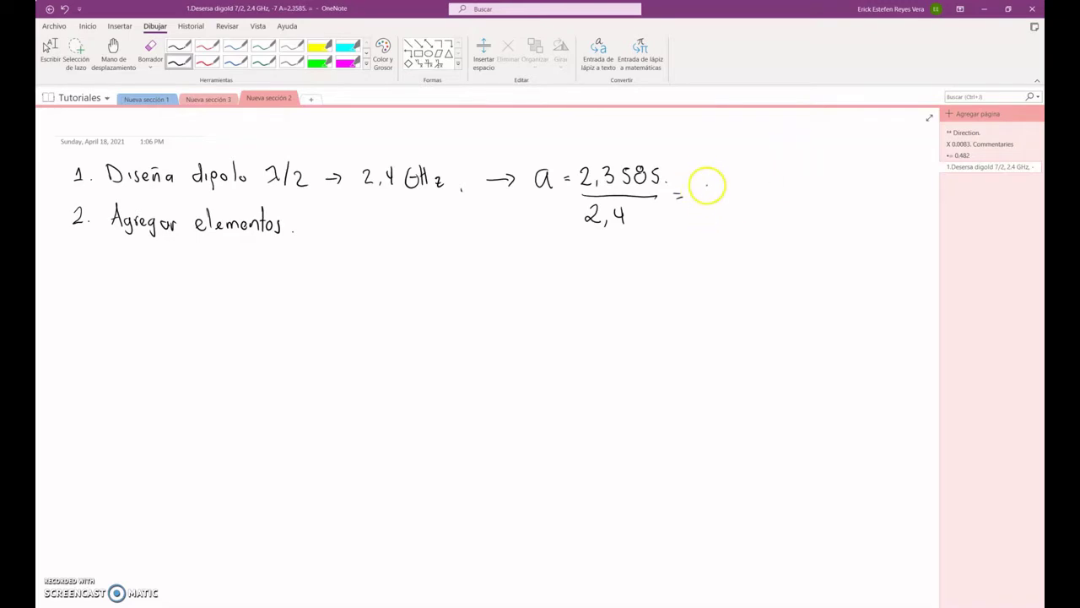
left_click_drag(706, 183, 717, 203)
mouse_move(731, 179)
left_mouse_down()
mouse_move(734, 199)
mouse_move(800, 199)
left_mouse_up()
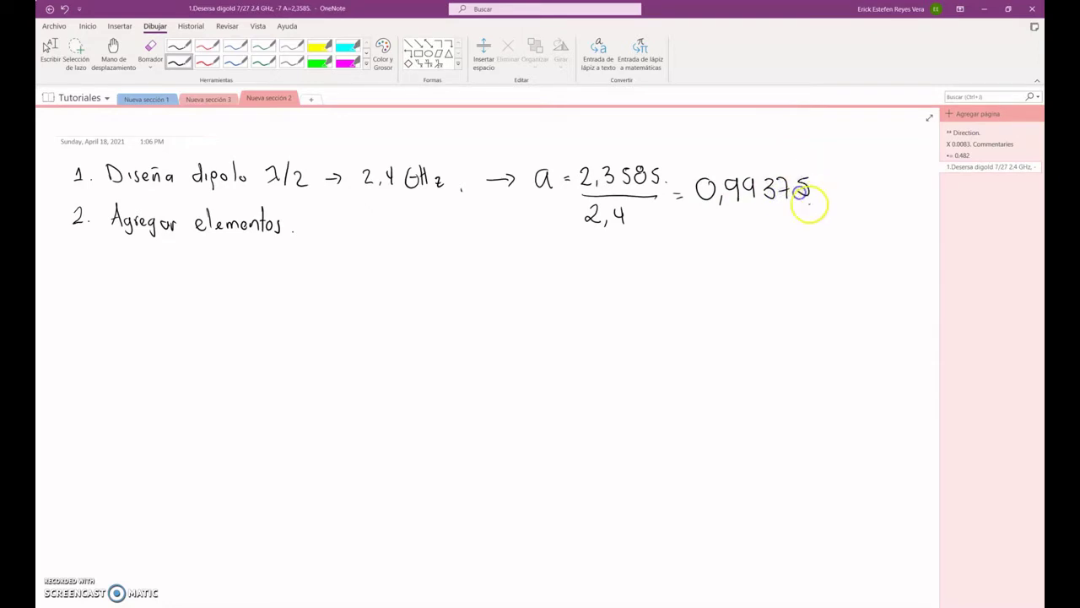
mouse_move(544, 200)
left_mouse_down()
mouse_move(544, 236)
mouse_move(550, 208)
left_mouse_up()
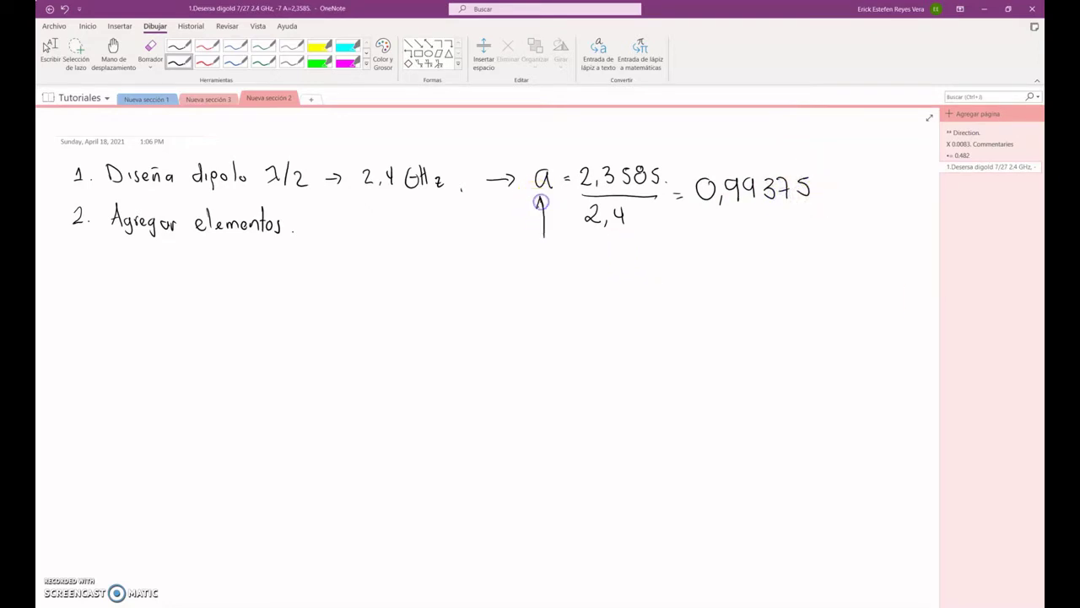
left_click(48, 49)
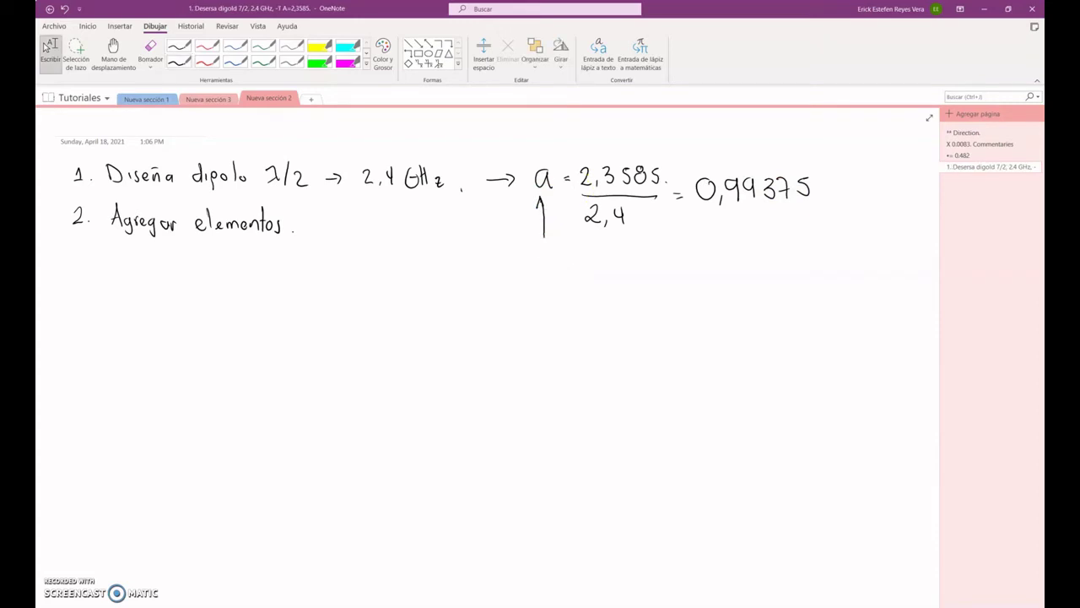
Switch back to CST Studio Suite and add a parameter named a with the expression 0.99375.
key("alt+Tab")
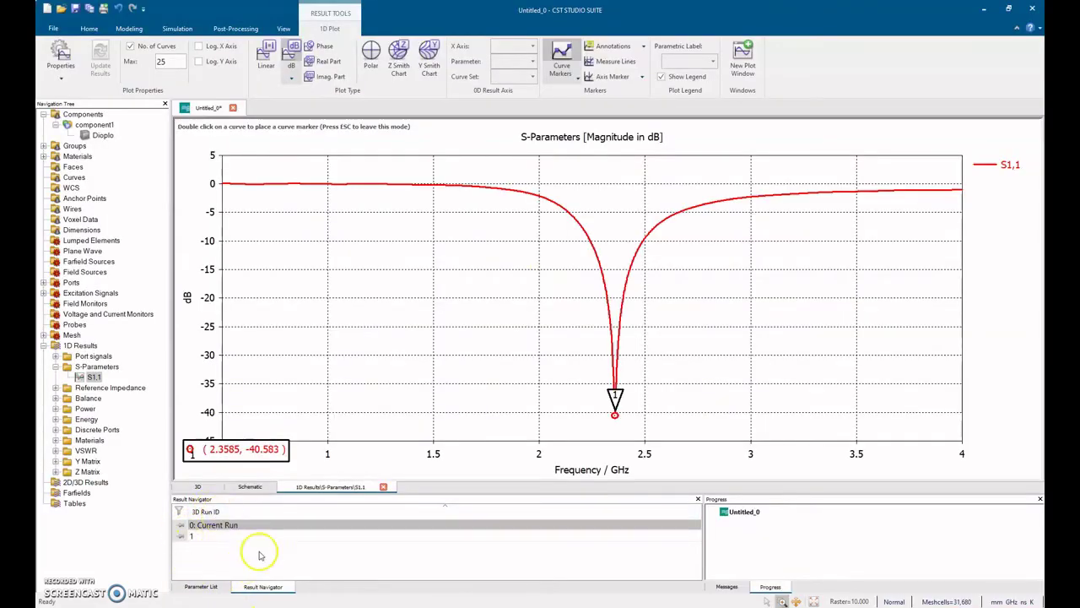
left_click(209, 587)
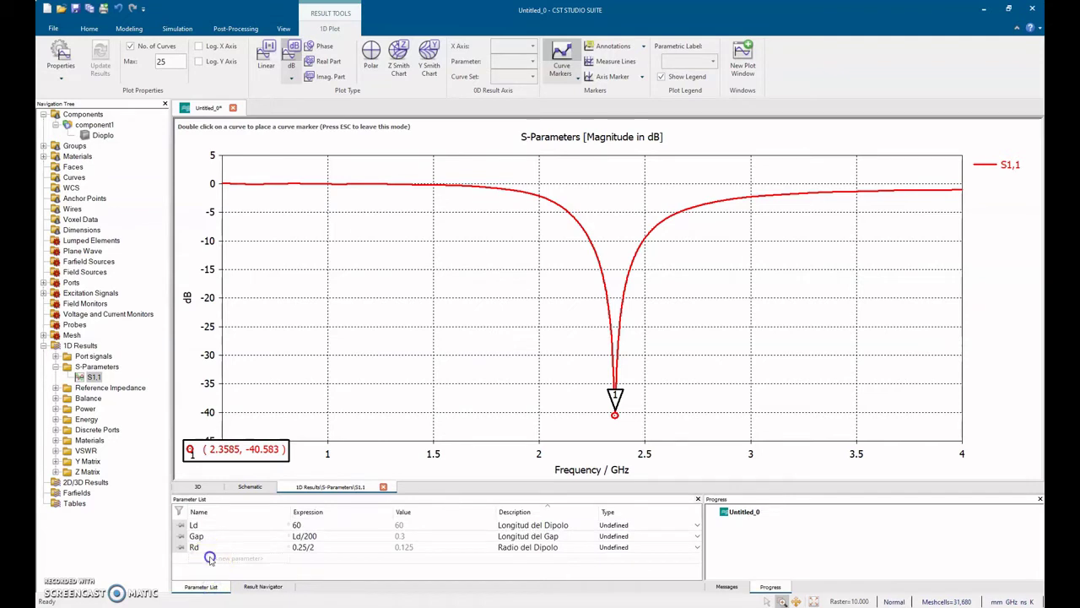
left_click(210, 556)
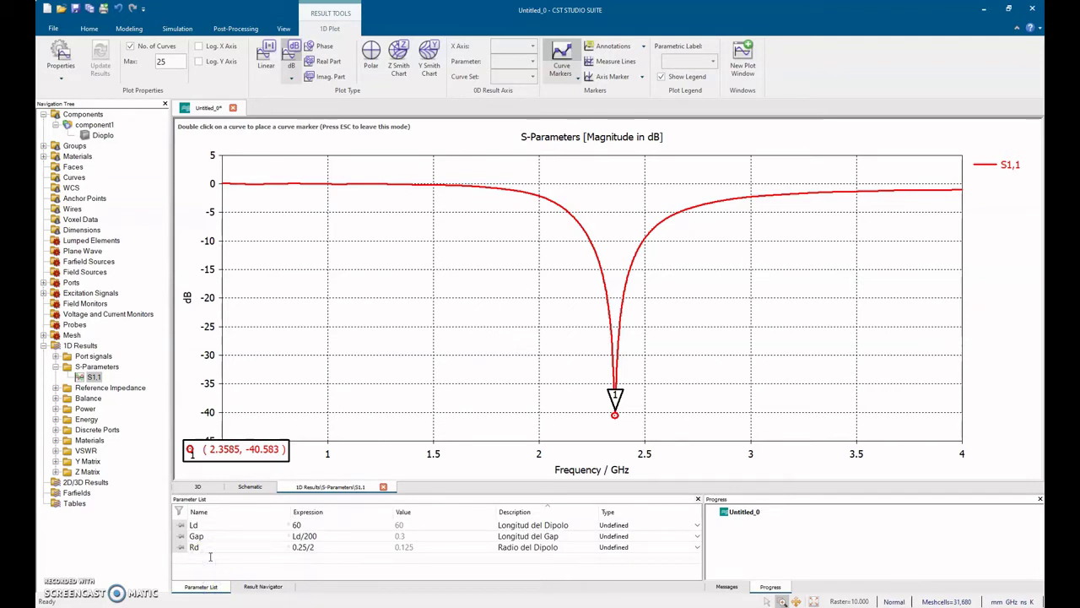
type("a")
left_click(308, 559)
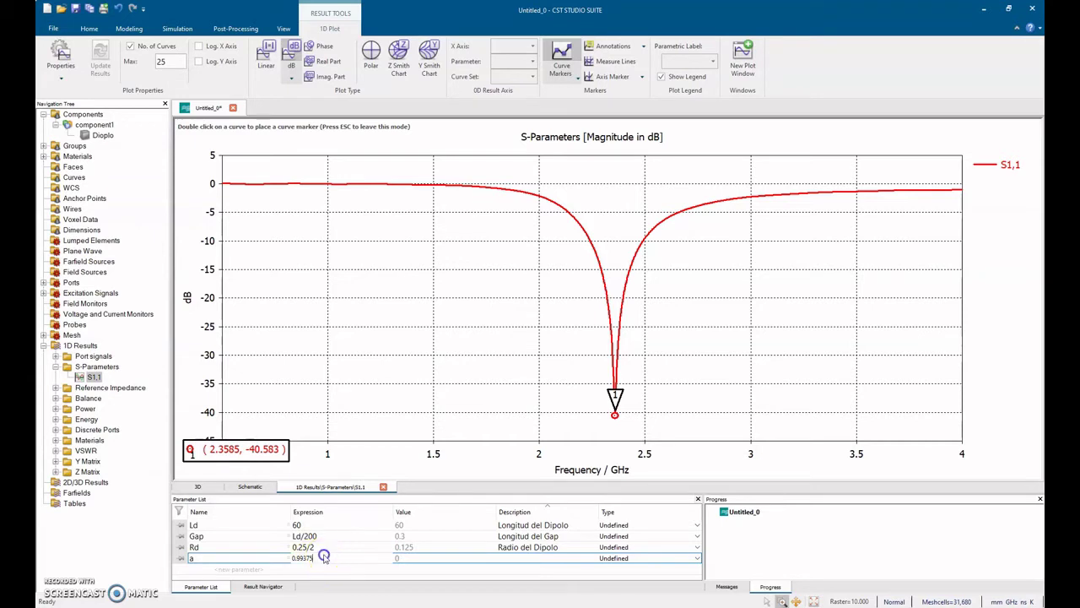
Set the expression of Ld to 60*a and accept deleting the current results while keeping parametric results and cache.
left_click(302, 525)
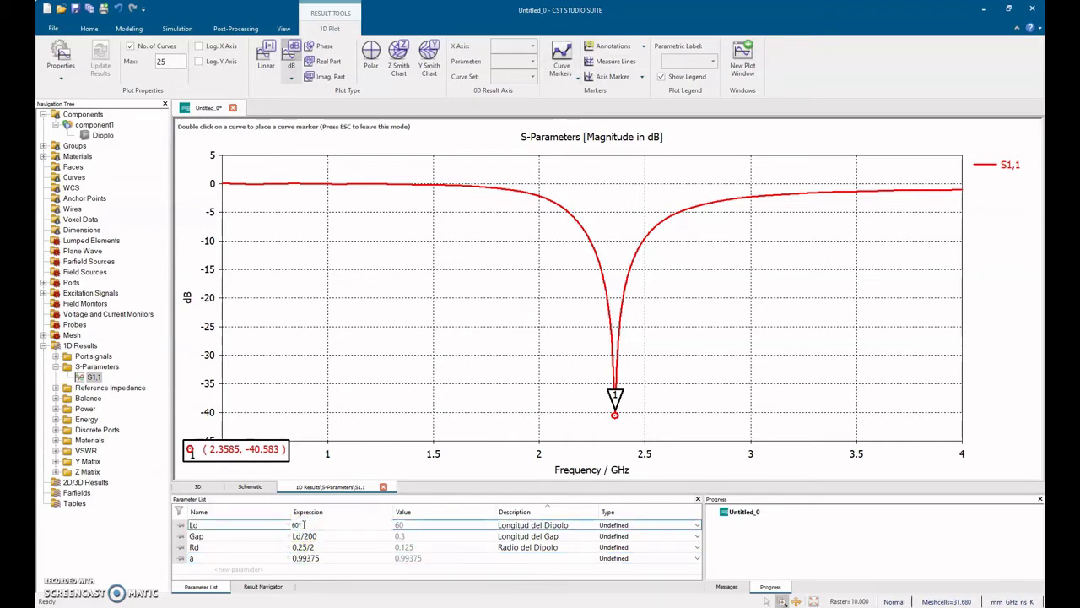
type("*a")
left_click(335, 558)
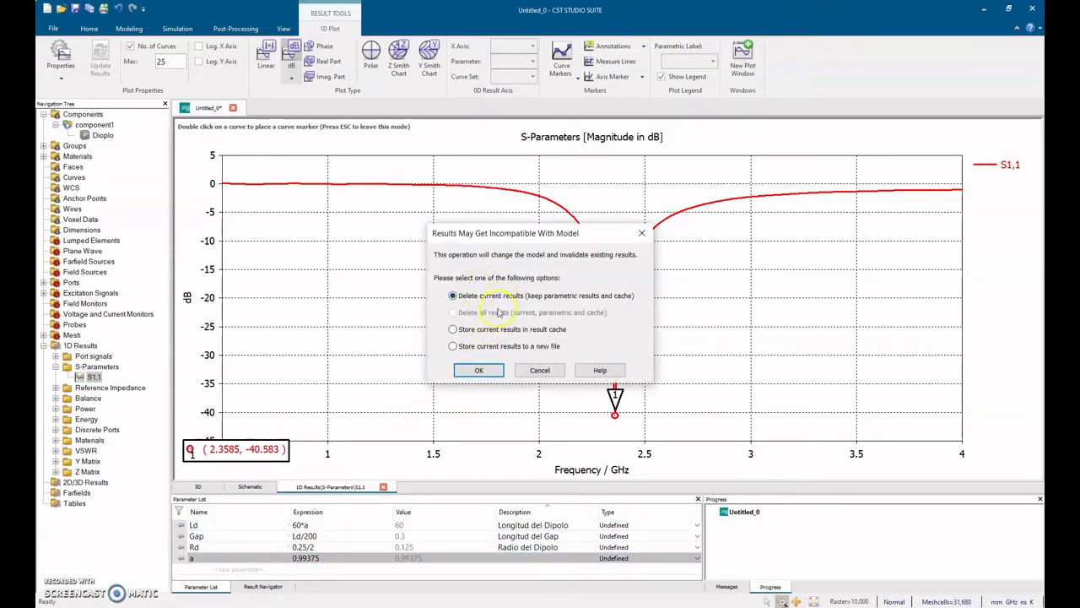
left_click(478, 369)
Display S1,1 for run 3 and for run 2 separately, and place a curve marker on the minimum of run 2.
left_click(94, 377)
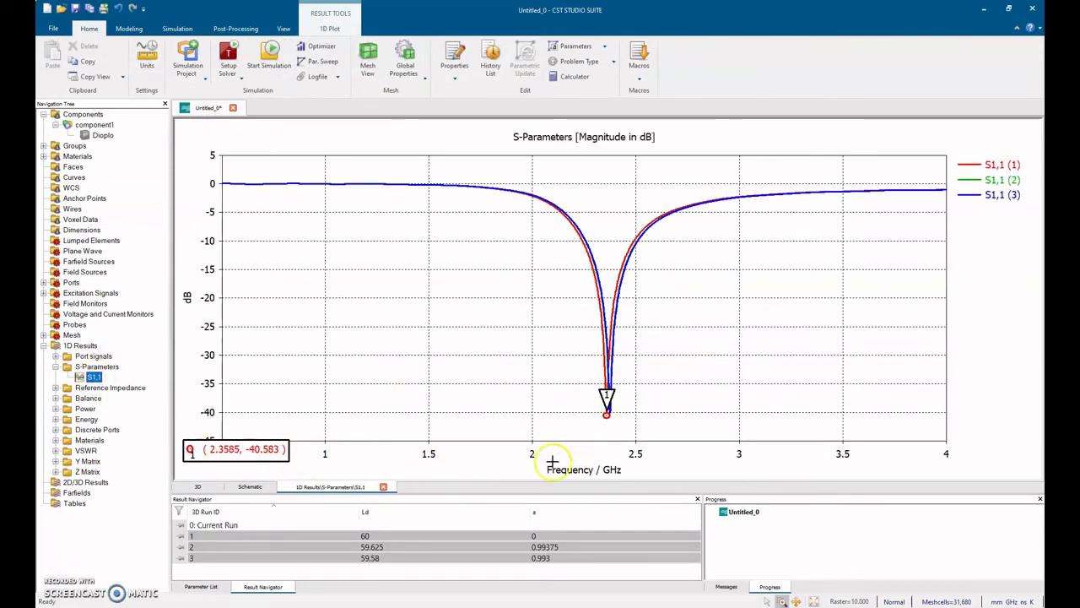
left_click(410, 558)
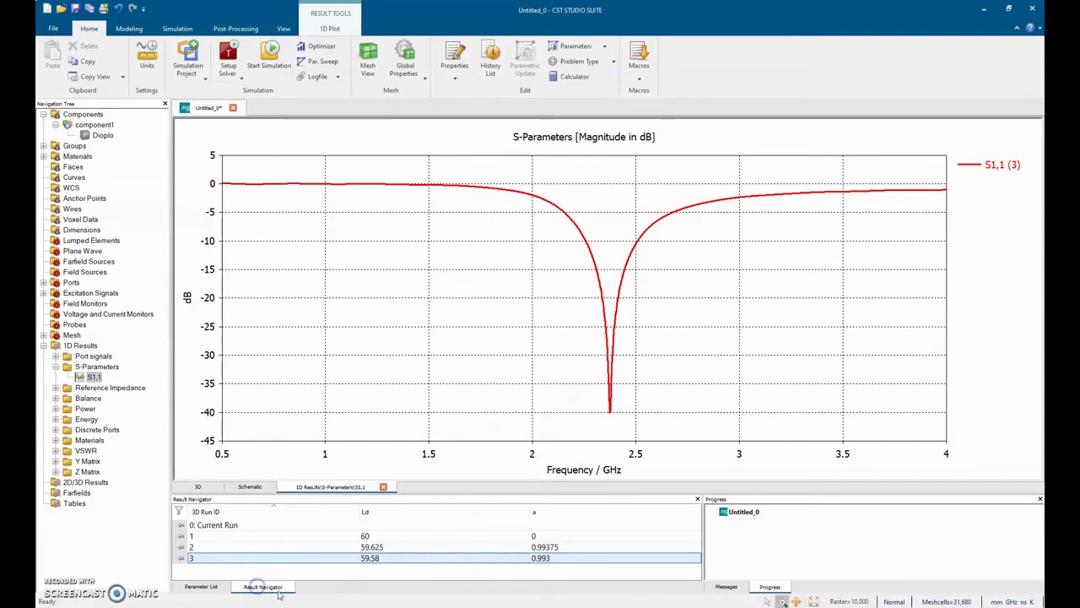
left_click(371, 547)
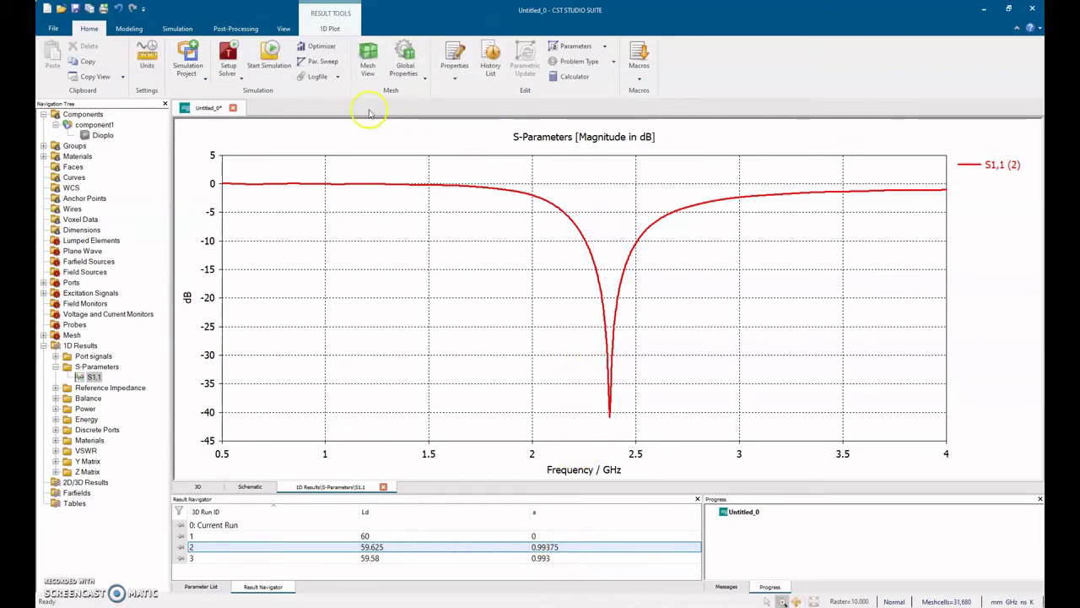
left_click(331, 29)
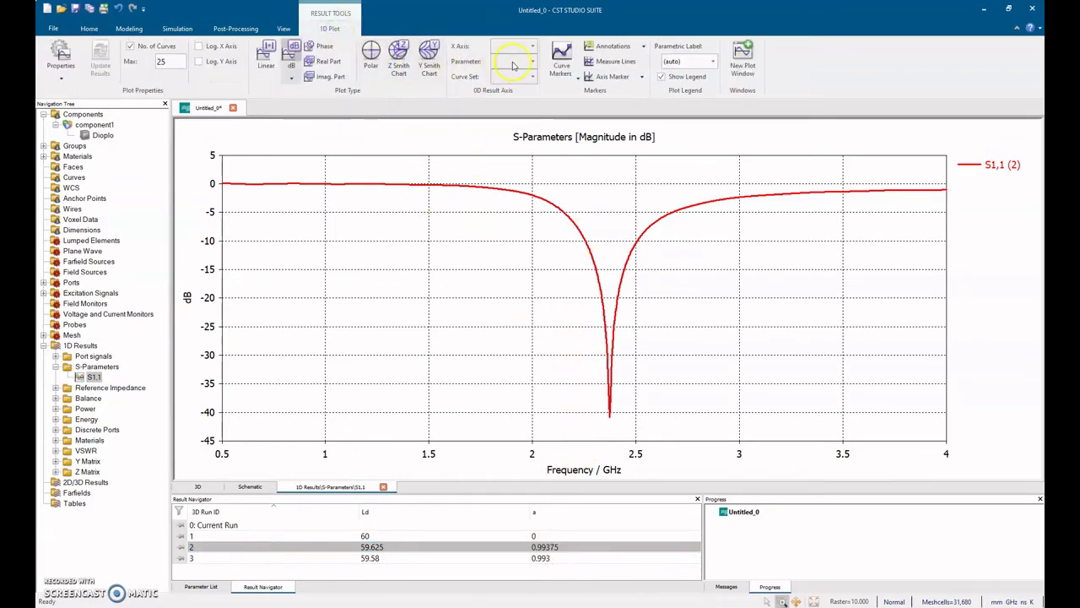
left_click(561, 60)
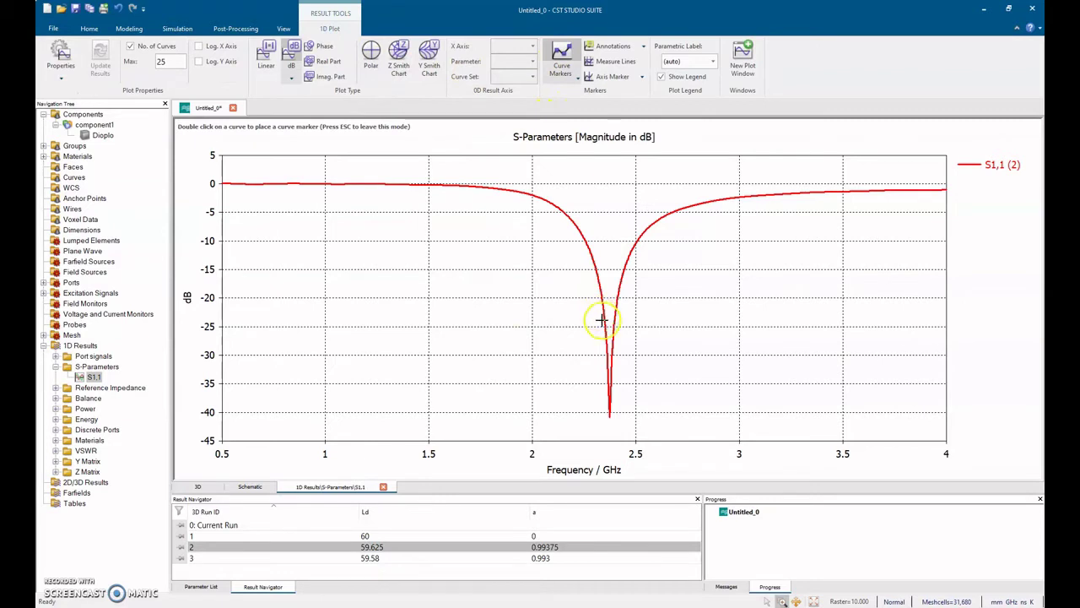
double_click(611, 420)
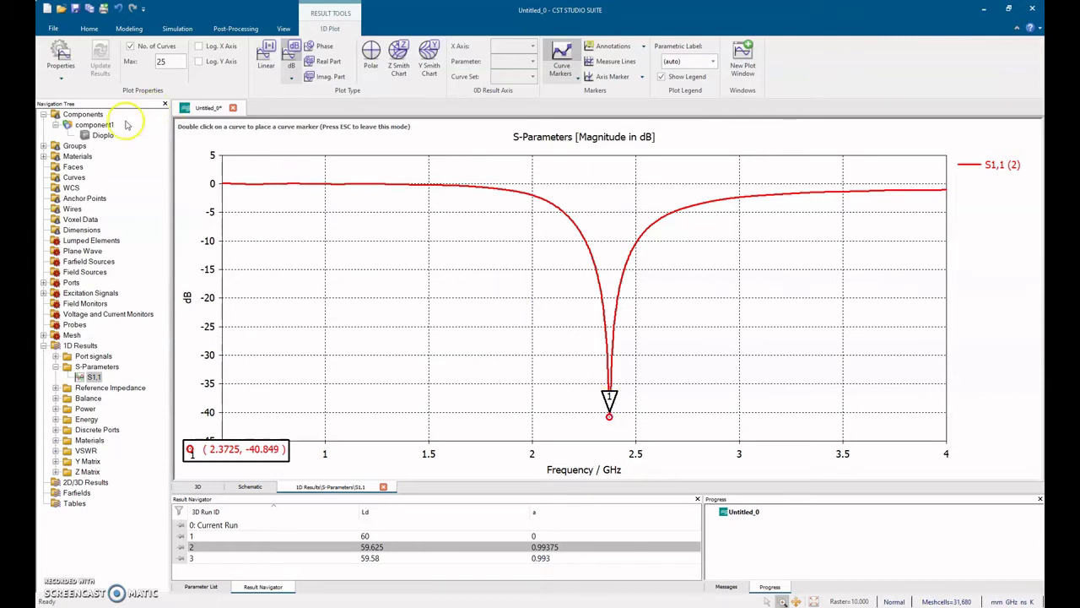
Open the cylinder definition of the Dioplo solid to examine its dimensions and segments setting, and close it.
left_click(101, 135)
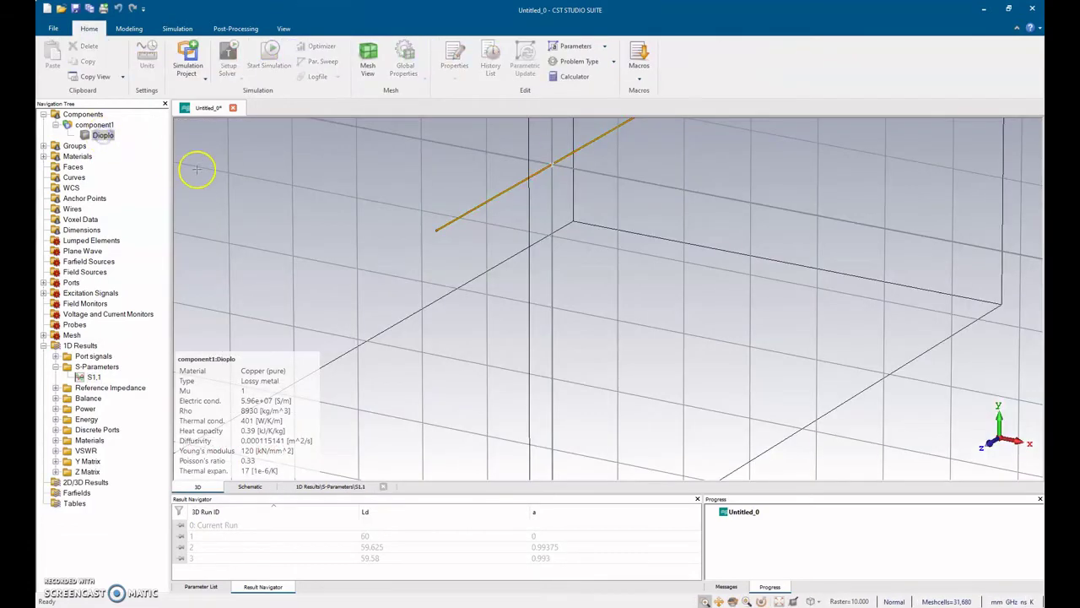
double_click(101, 135)
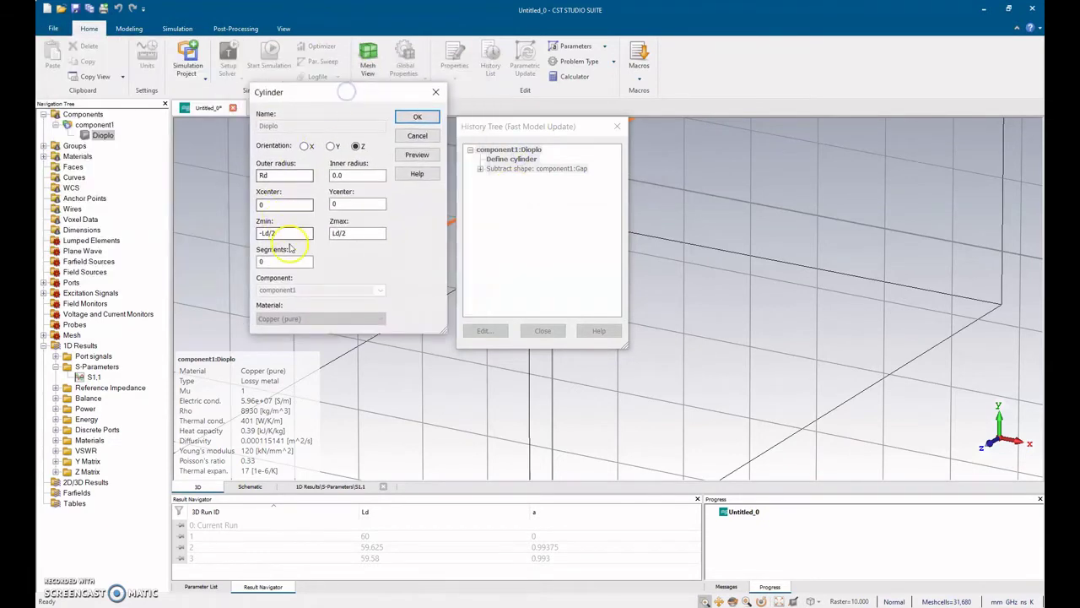
double_click(285, 262)
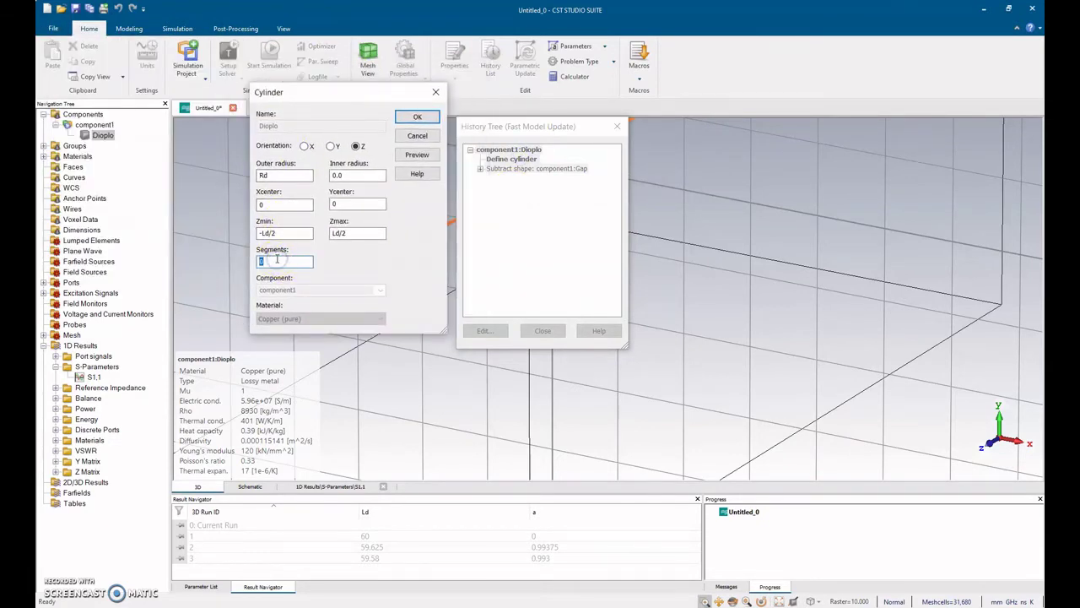
double_click(271, 265)
left_click(435, 93)
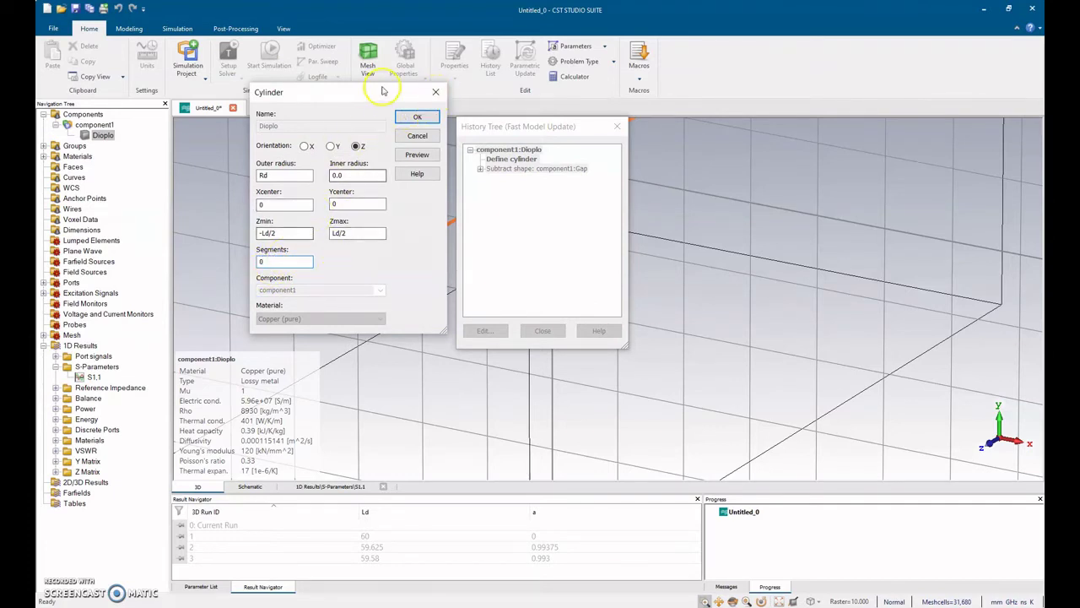
left_click(436, 93)
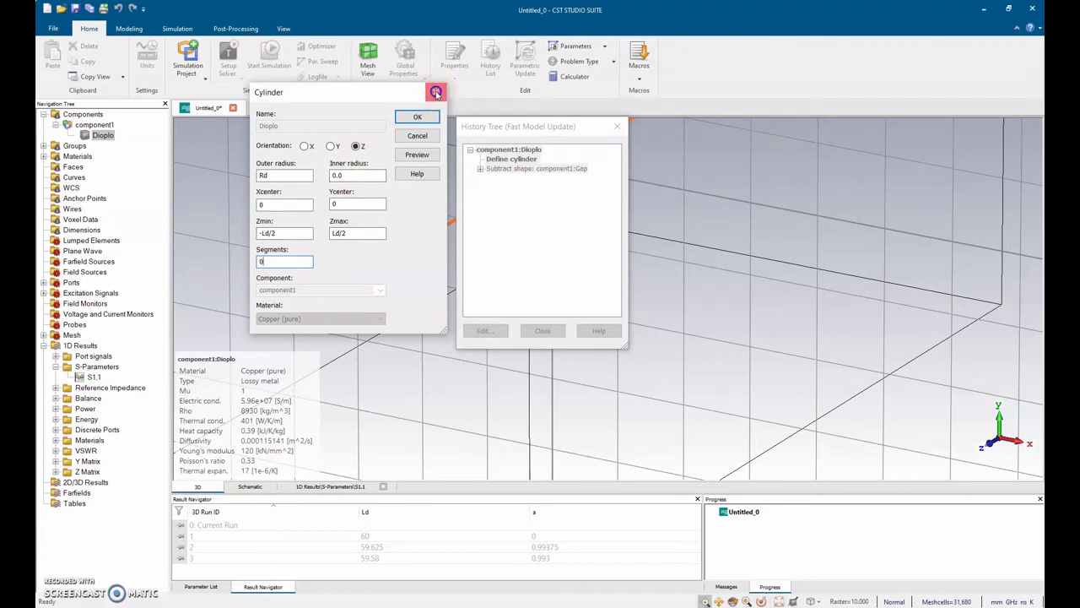
Close the history tree of the Dioplo solid and start a new cylinder named Reflector in component1.
left_click(615, 125)
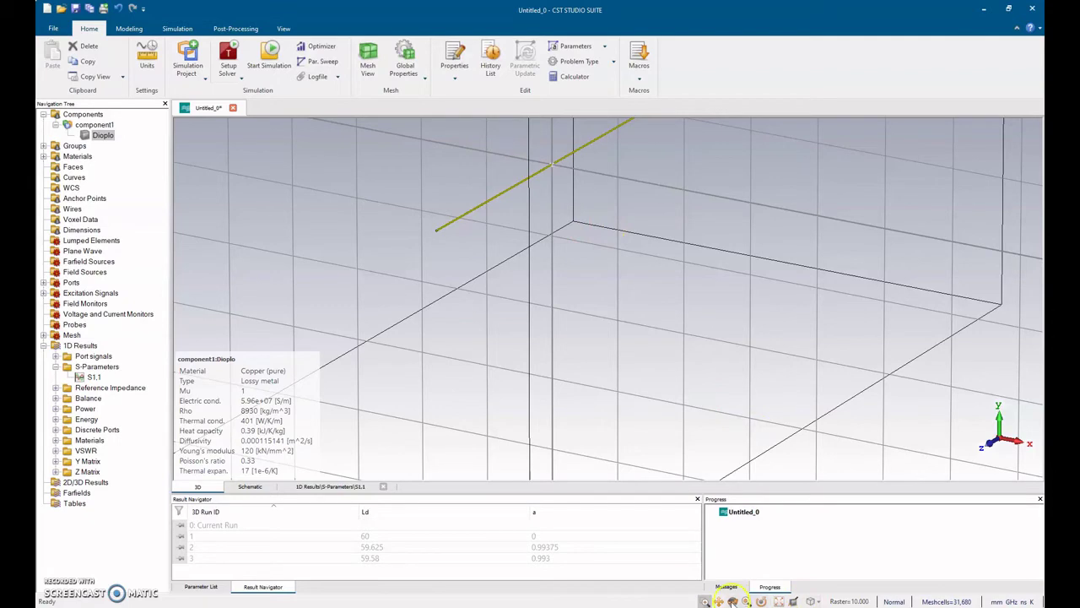
left_click(716, 601)
left_click_drag(540, 176, 458, 285)
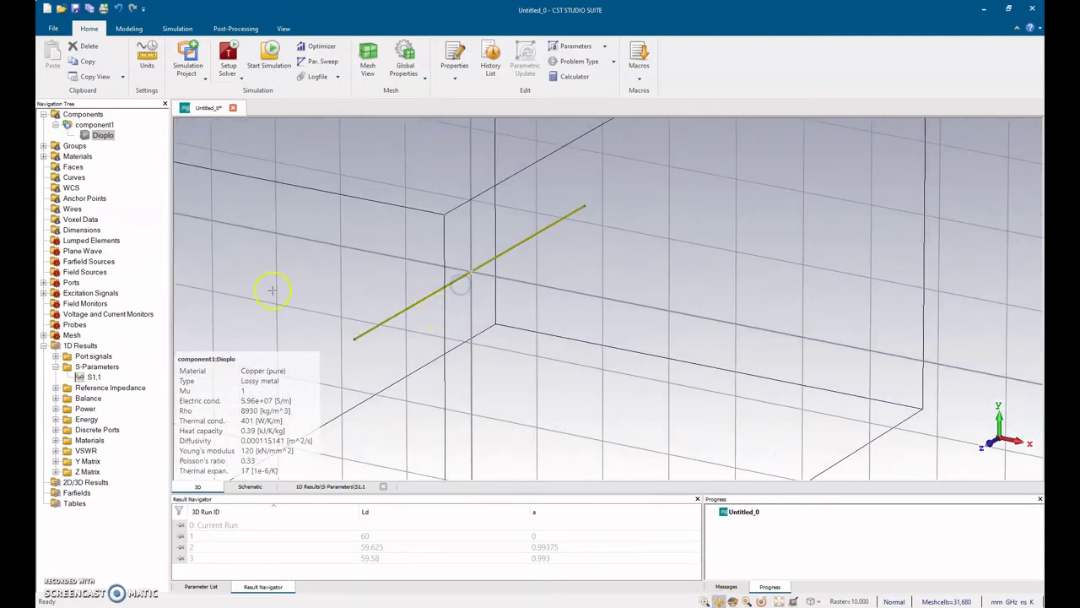
left_click(102, 135)
left_click(56, 124)
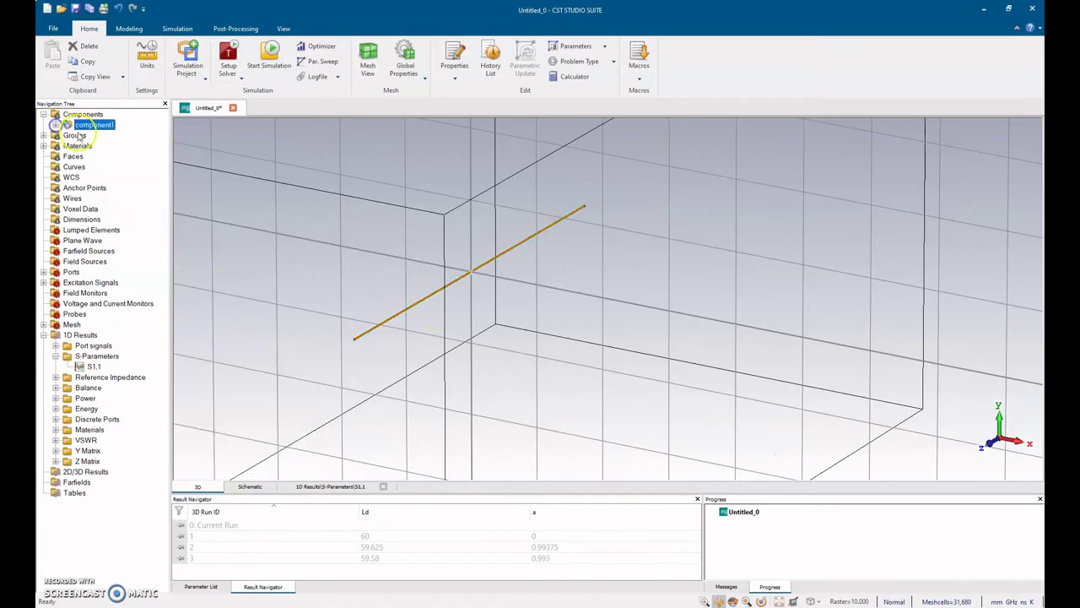
left_click(94, 125)
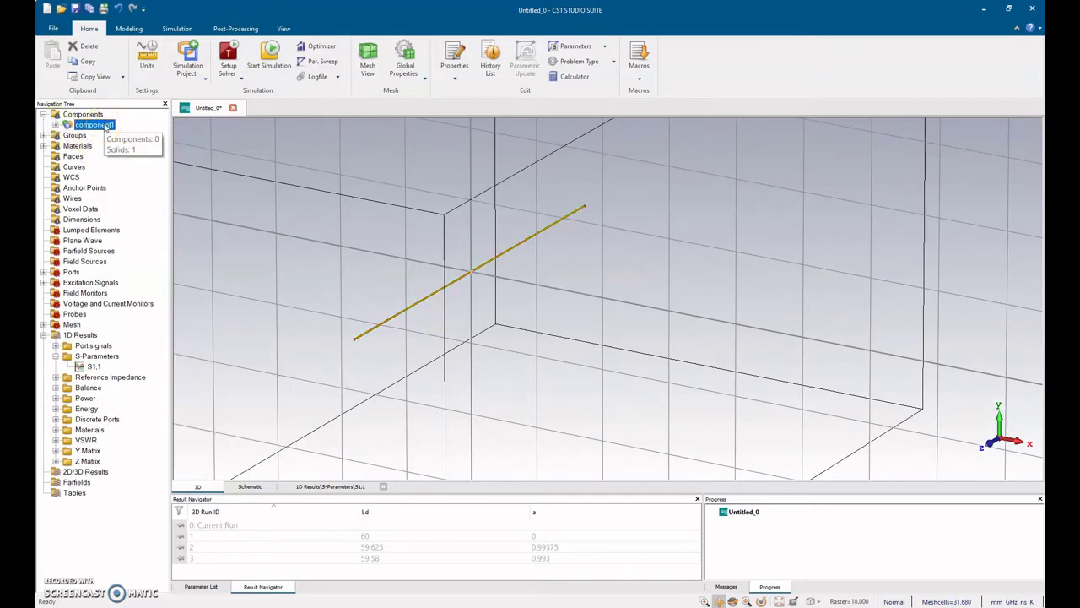
left_click(129, 28)
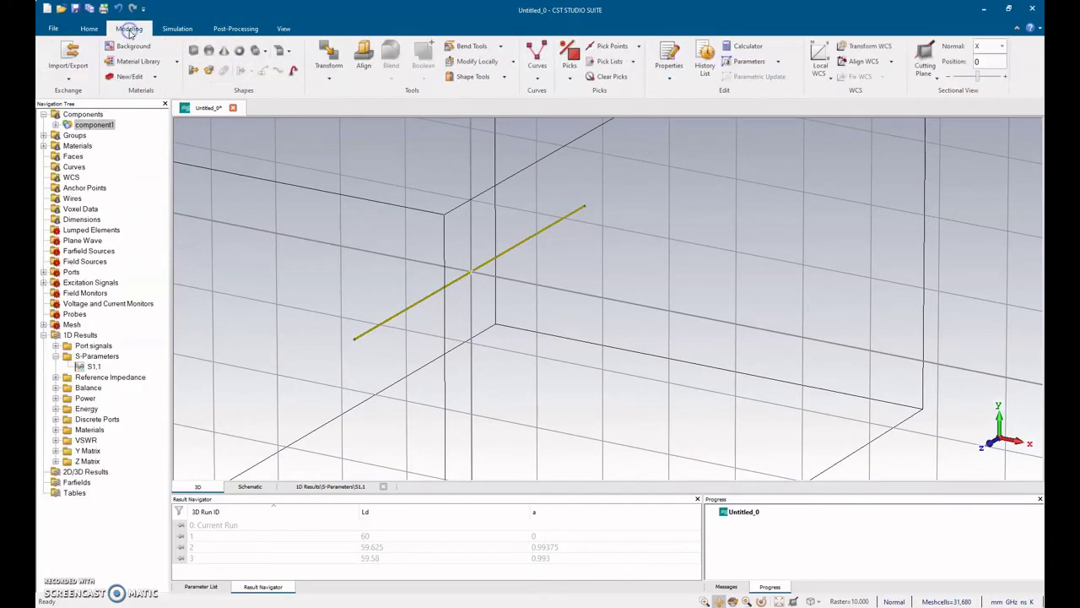
left_click(257, 50)
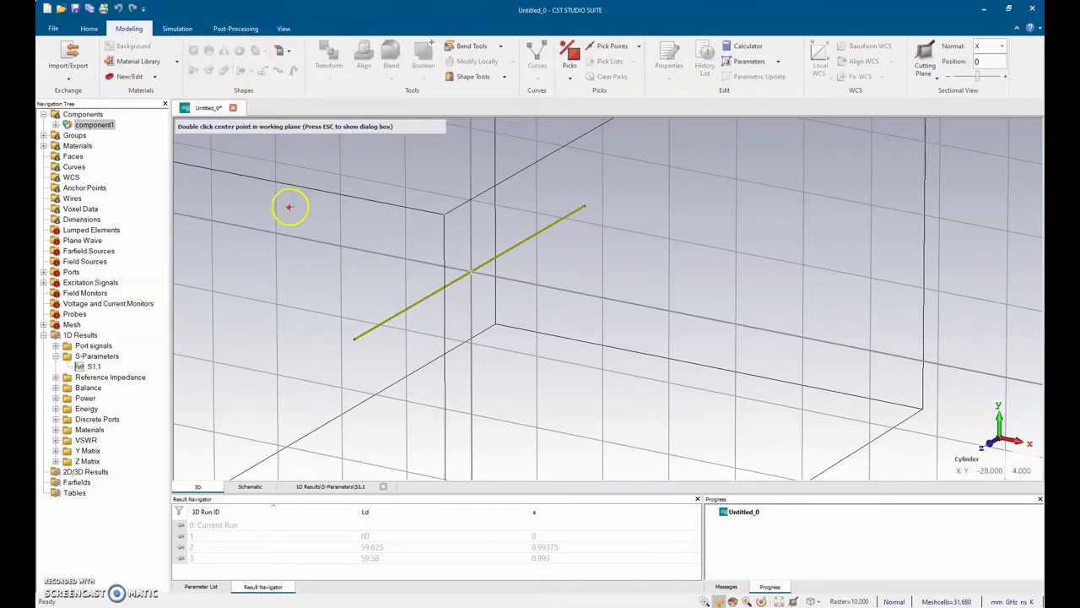
key("Escape")
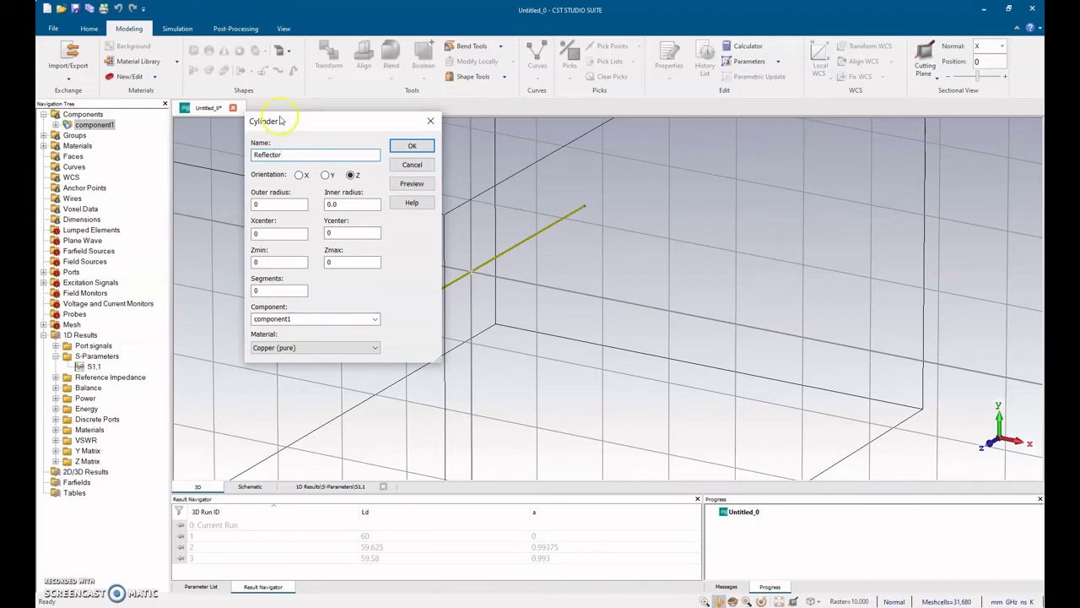
double_click(265, 204)
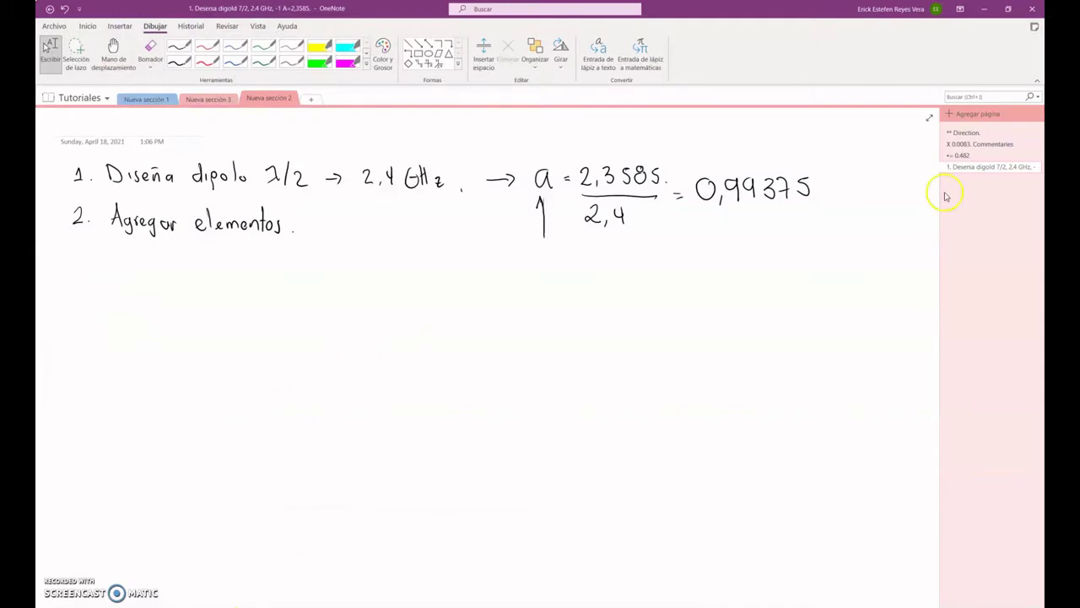
Look up the reflector length and the element diameter on the Yagi-Uda table pages in the OneNote notes.
left_click(964, 156)
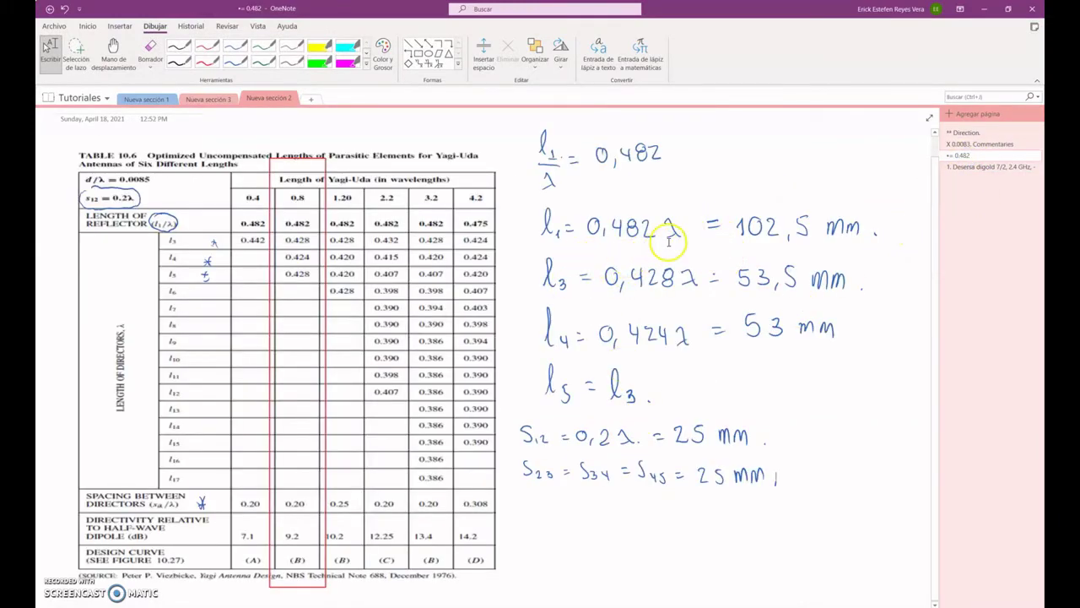
left_click(975, 144)
left_click(962, 155)
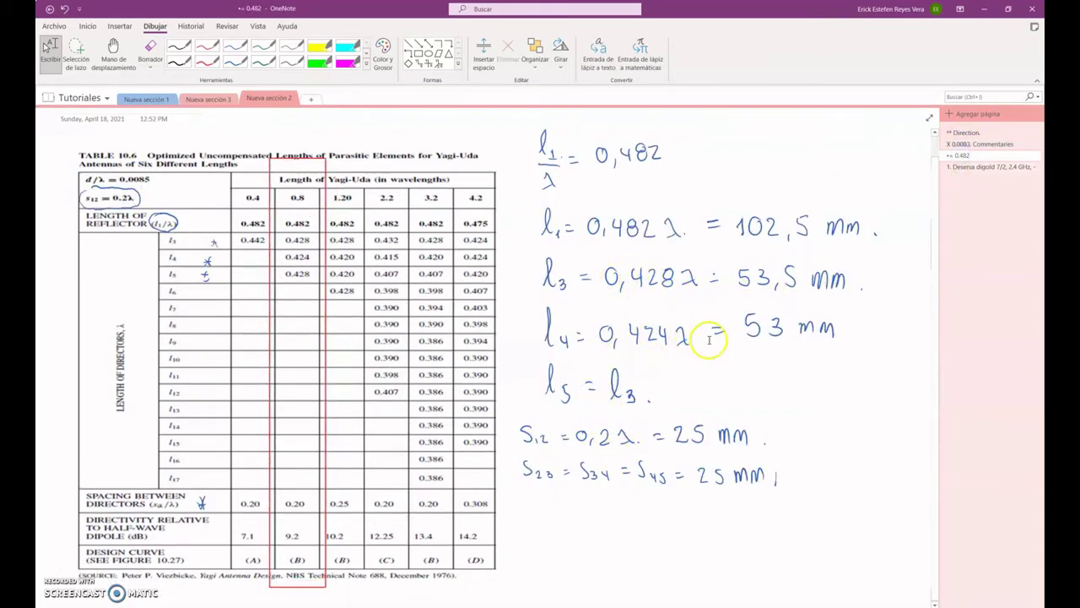
left_click(975, 144)
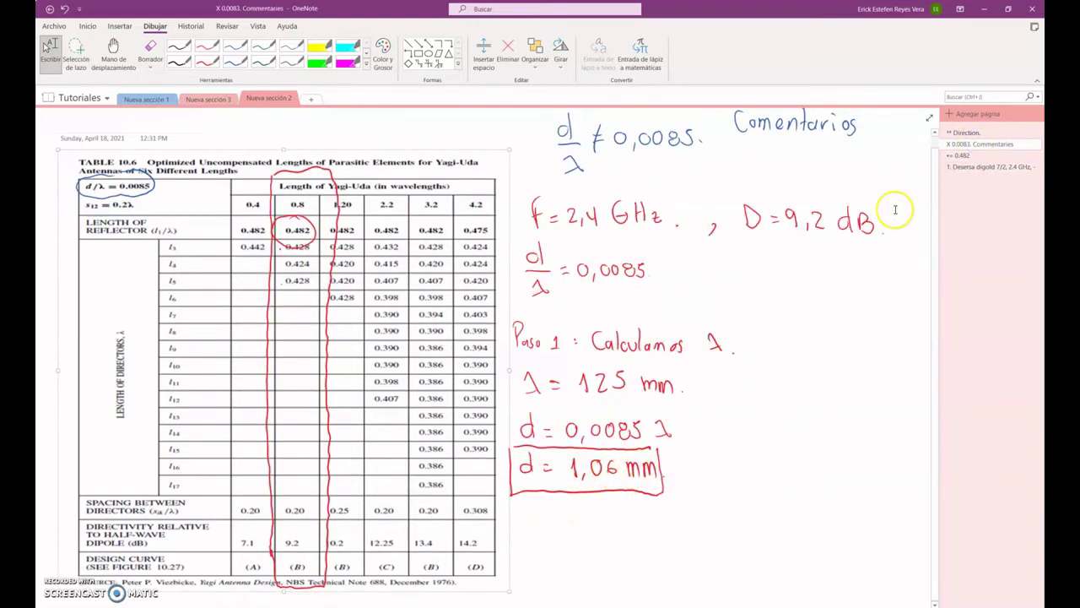
left_click(958, 154)
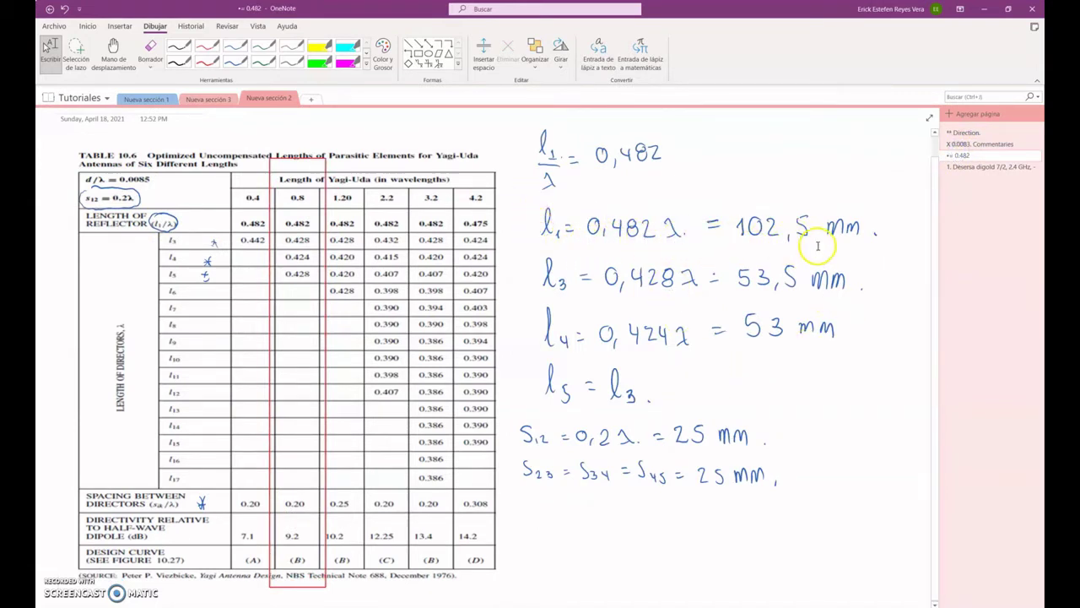
Switch back to CST Studio Suite and set the Reflector's outer radius to Rr, Zmin to -Lr/2 and Zmax to Lr/2.
key("alt+Tab")
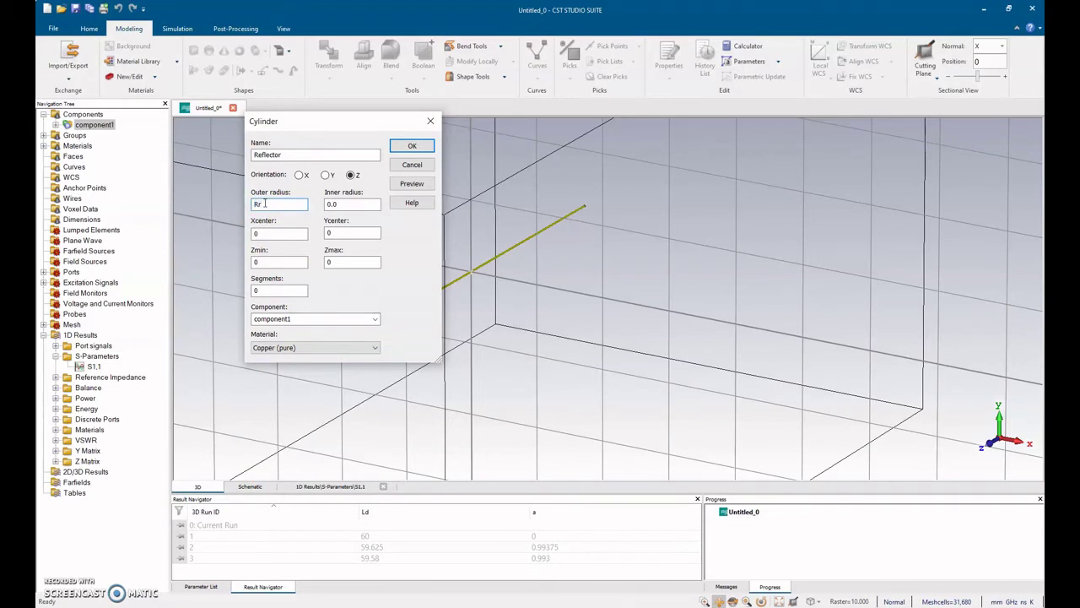
left_click(253, 208)
left_click(270, 236)
left_click(272, 264)
double_click(268, 261)
double_click(340, 261)
type("Lr/2")
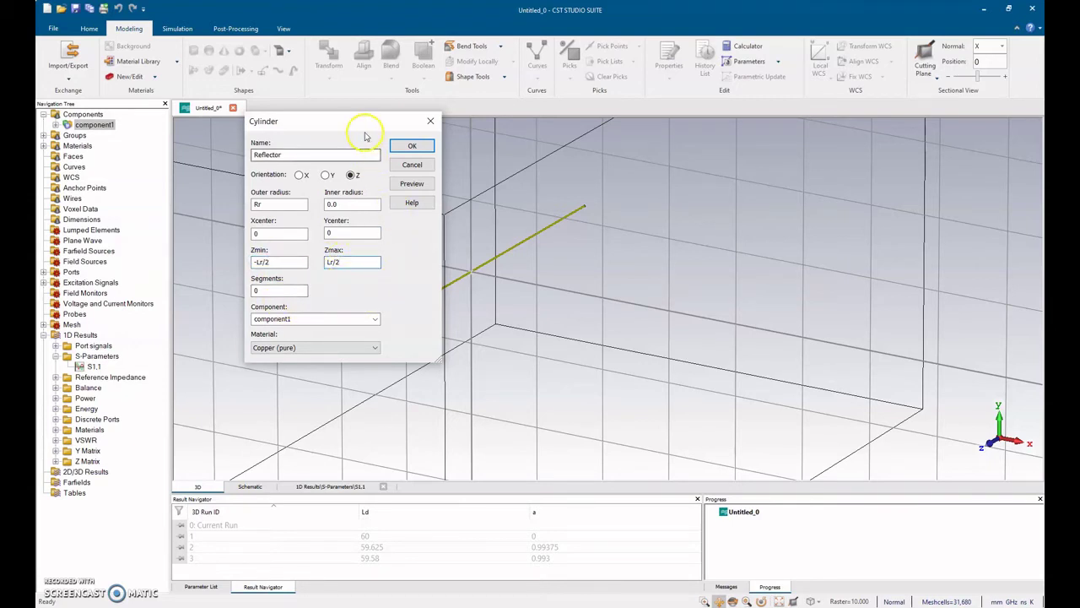
Check the reflector spacing in the OneNote notes, return to CST Studio Suite and set the Reflector's Xcenter to -Xr.
left_click_drag(364, 123, 289, 139)
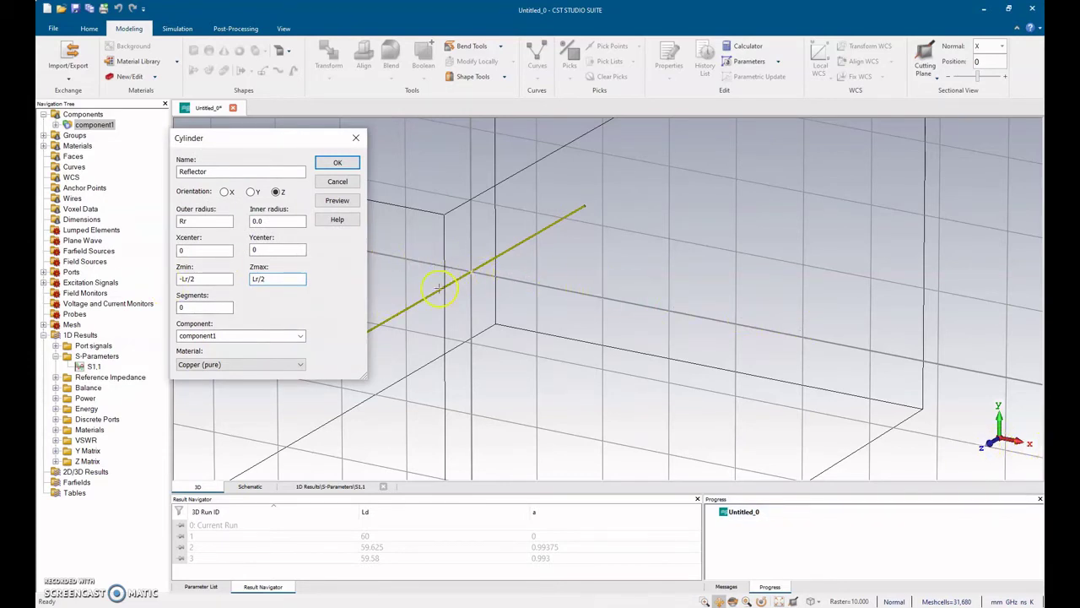
left_click(182, 278)
left_click(193, 249)
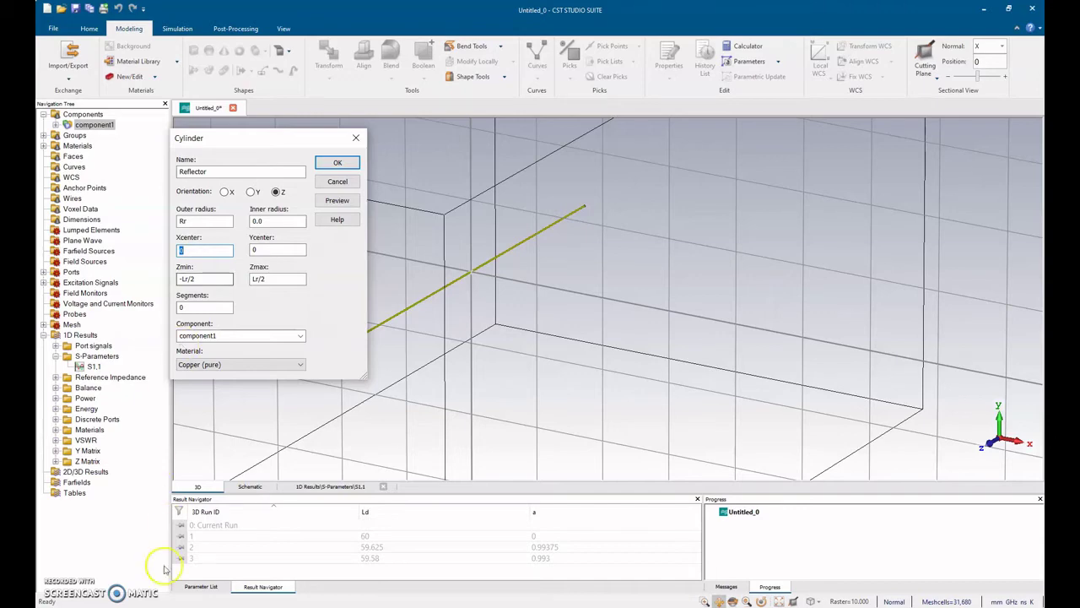
left_click(197, 601)
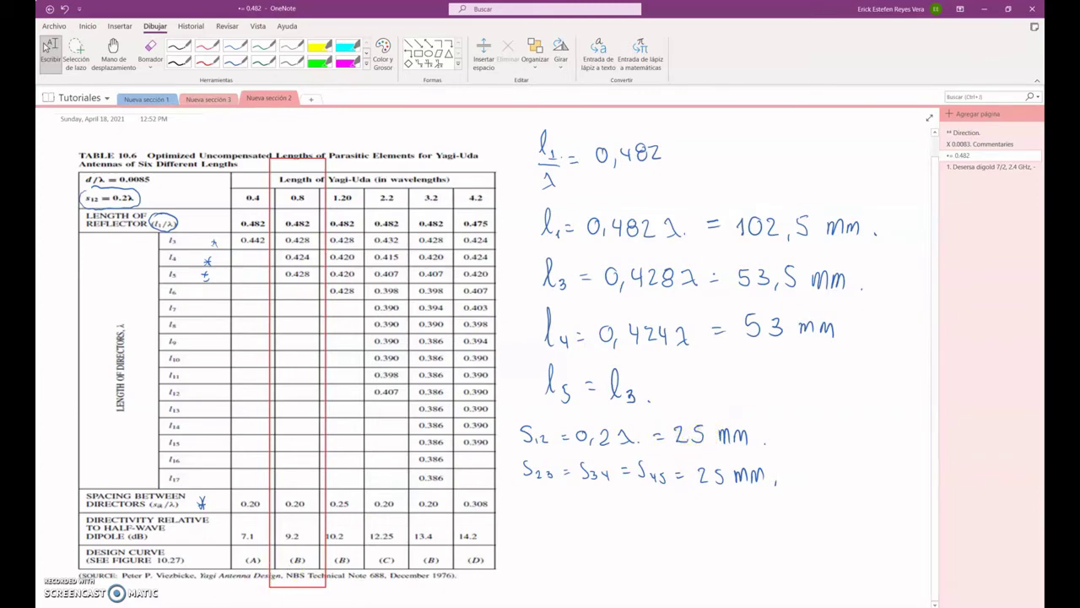
left_click(253, 600)
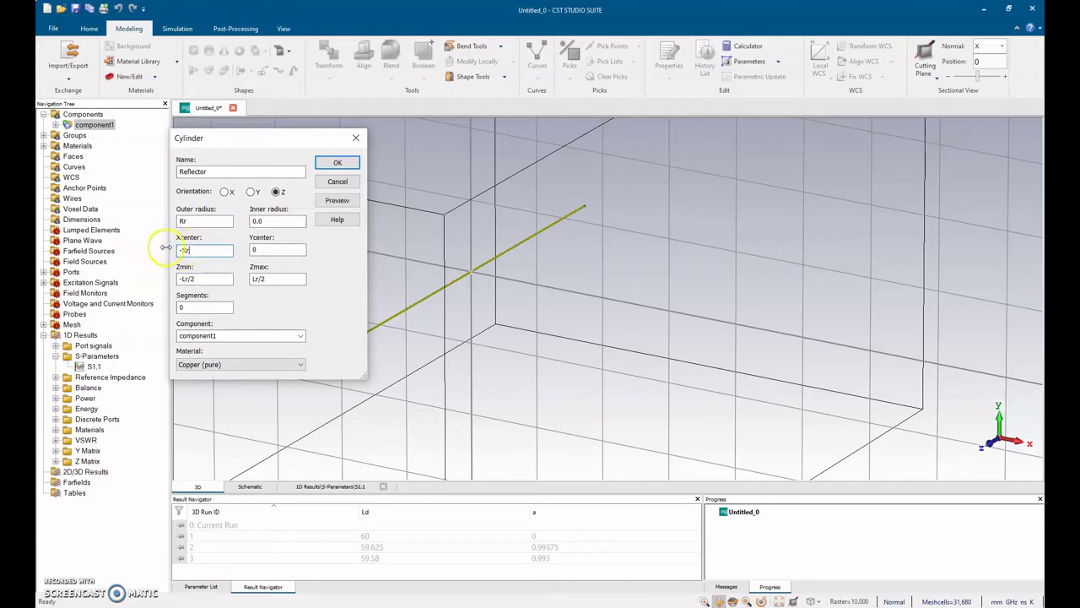
Preview the Reflector and define the missing parameter Rr as 1.06/2 with the description Radio Reflector.
left_click(337, 200)
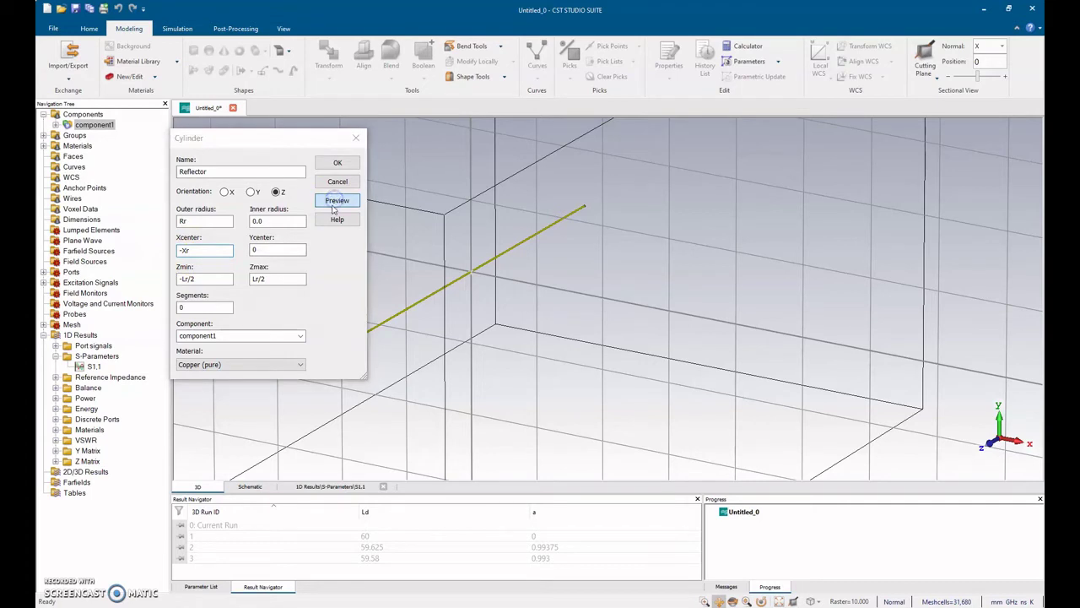
left_click(280, 263)
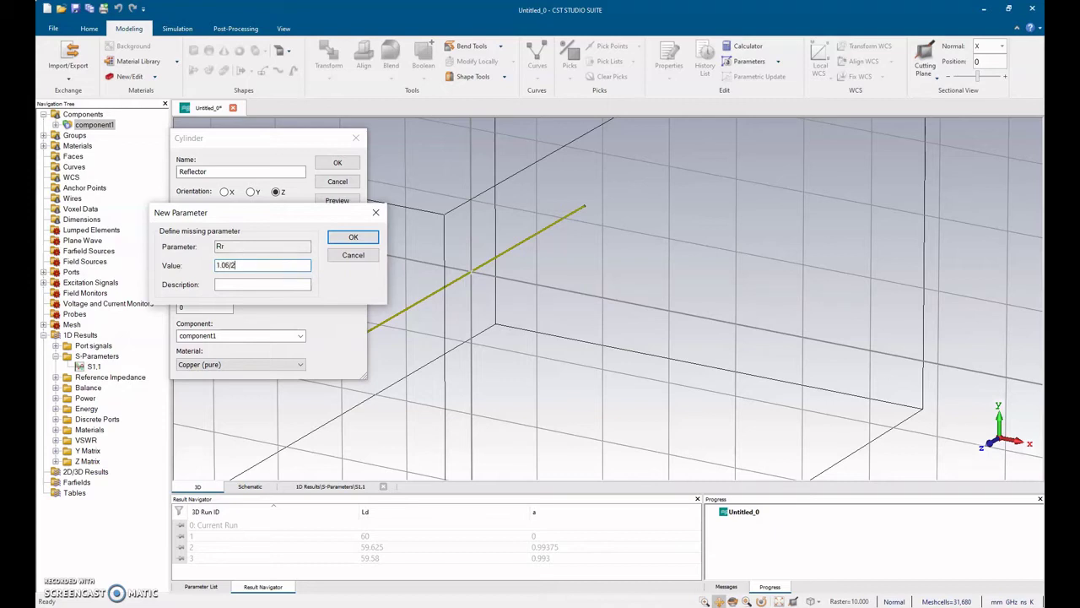
left_click(267, 285)
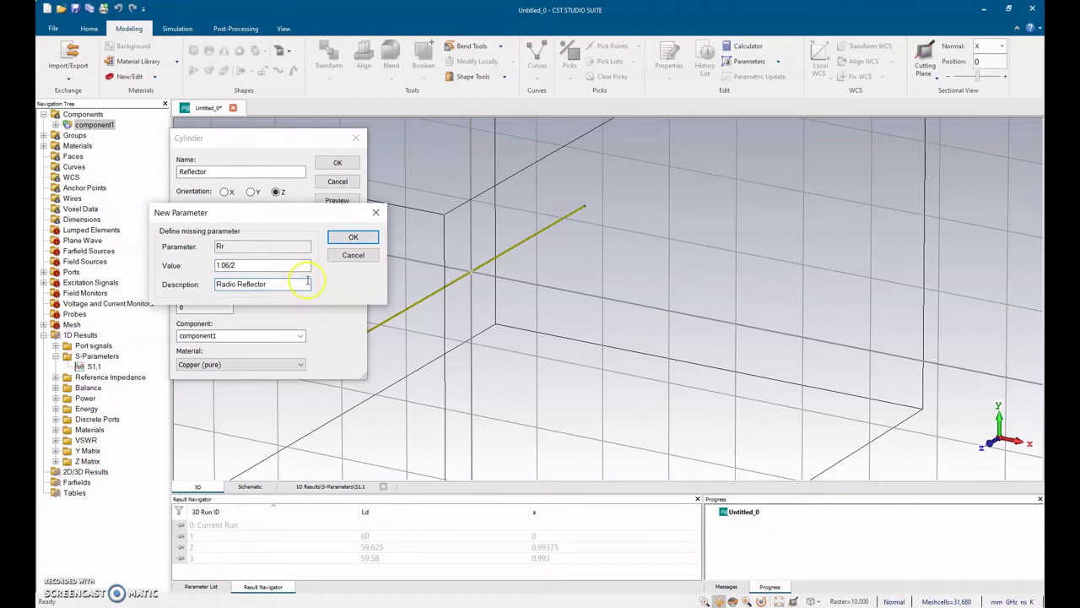
left_click(352, 238)
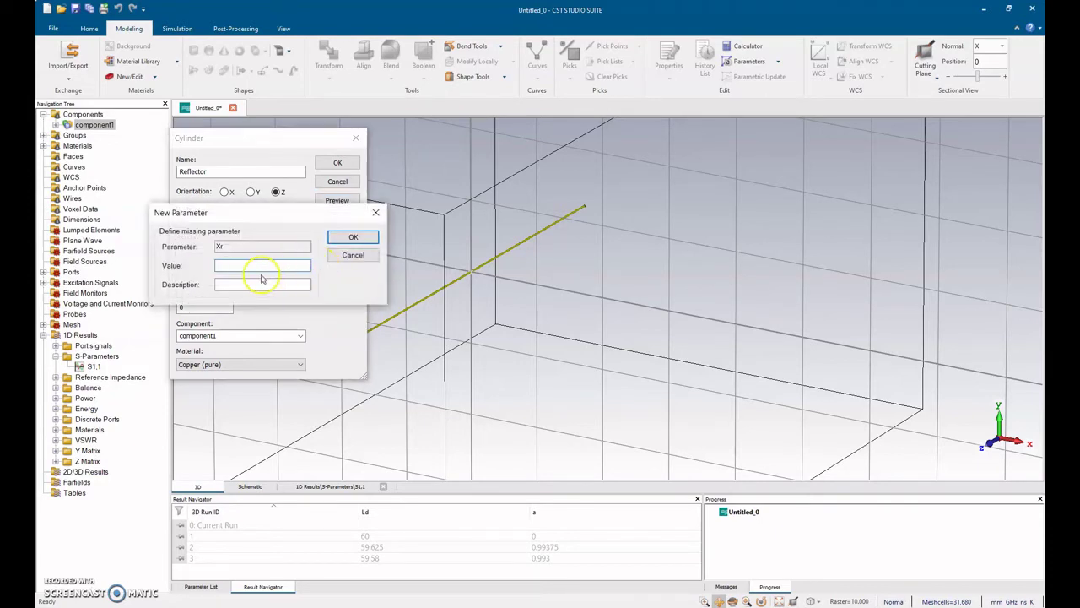
Define the missing parameter Xr as 25 and describe it as the reflector's position, correcting the description's spelling.
left_click(257, 267)
left_click(225, 285)
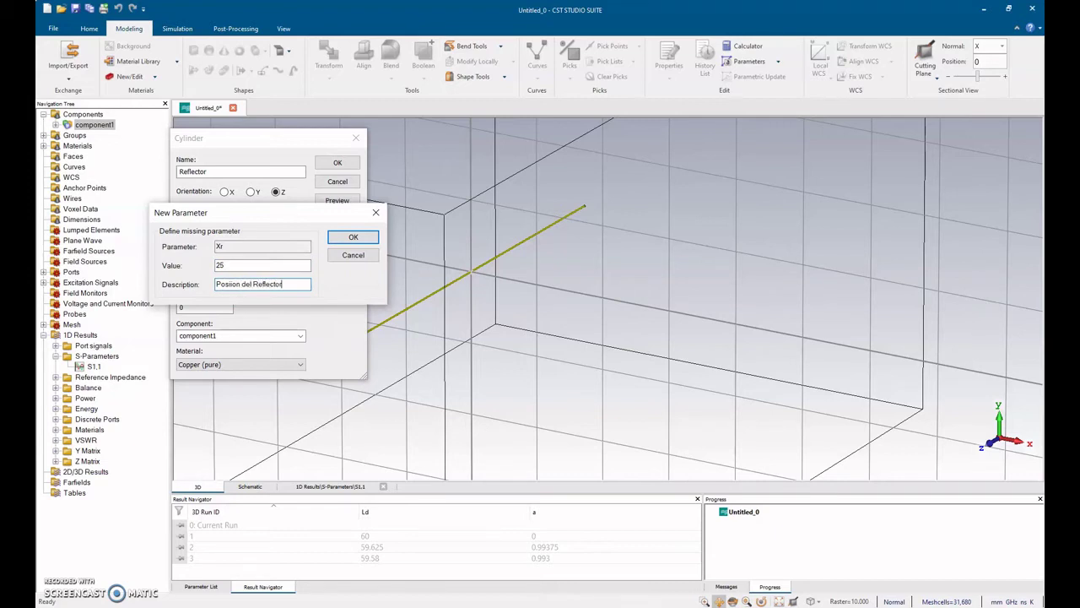
left_click(230, 283)
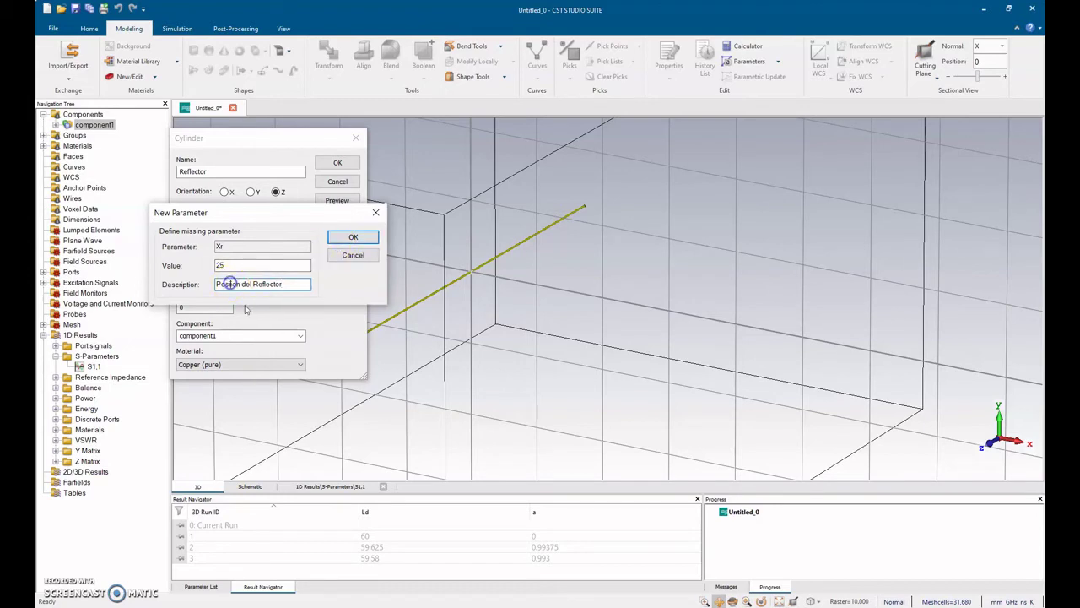
left_click(338, 237)
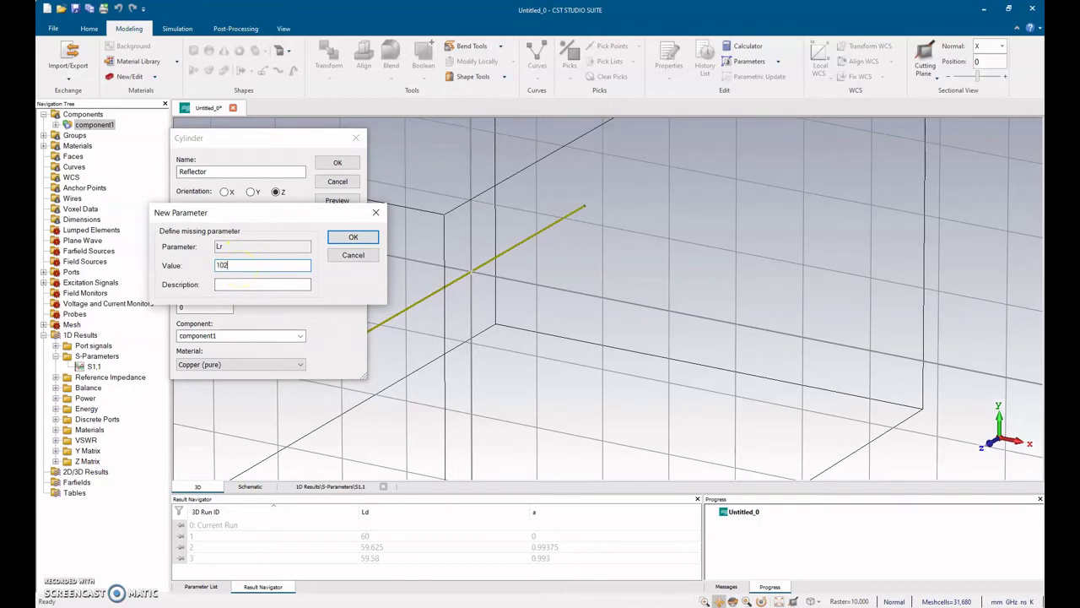
Define Lr as 102.5 with the description Longitud del Reflector and create the cylinder, deleting current and parametric results but keeping the result cache.
left_click(243, 285)
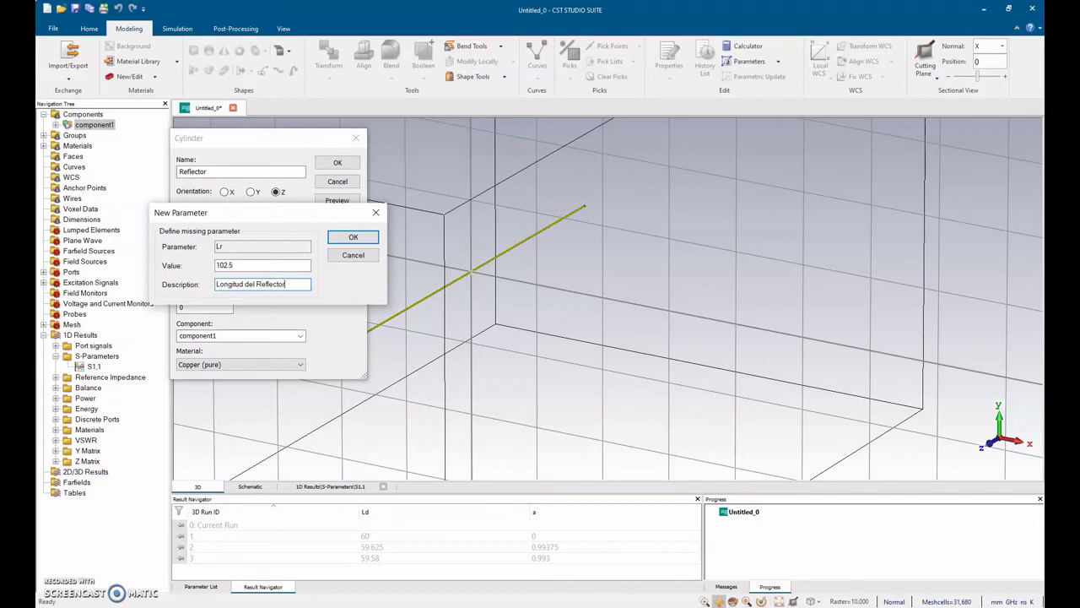
left_click(352, 236)
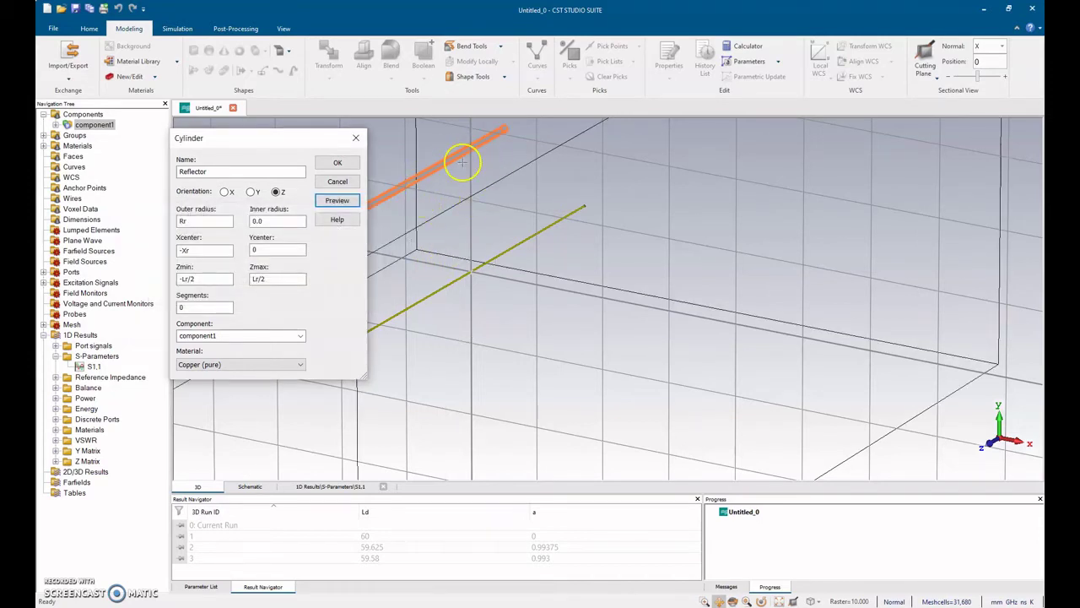
left_click(340, 166)
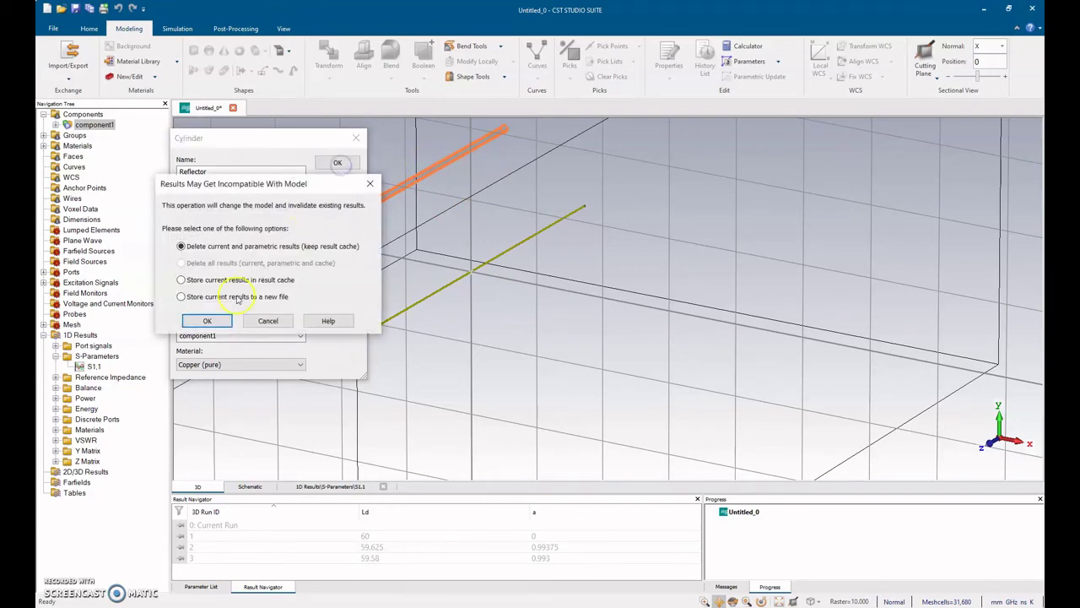
left_click(208, 321)
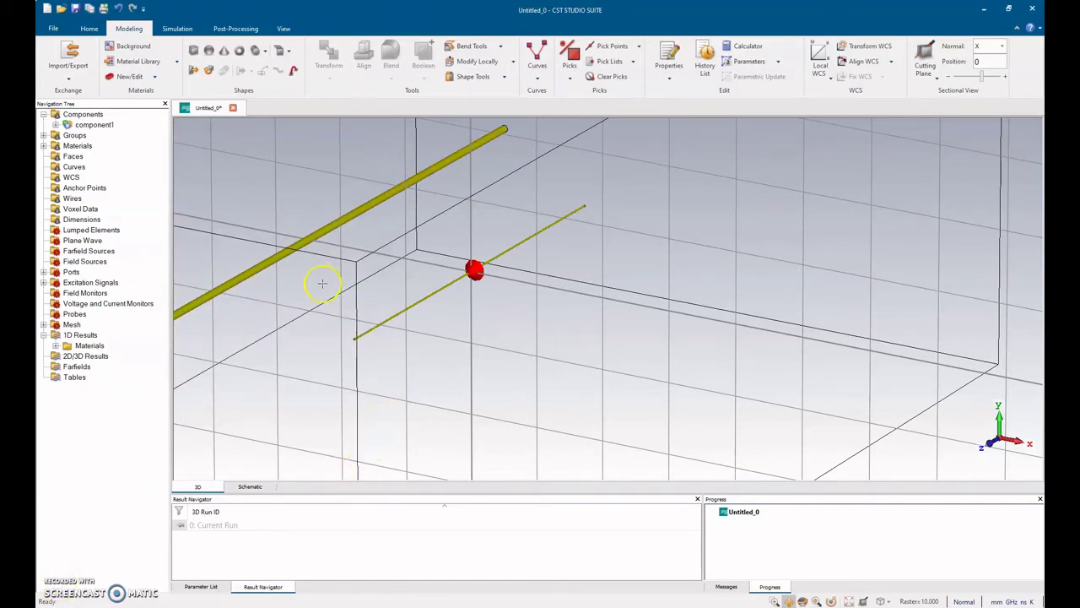
Add an E-Field monitor and an H-Field and Surface current monitor, both at a frequency of 2.375 GHz.
scroll(470, 285, "down", 3)
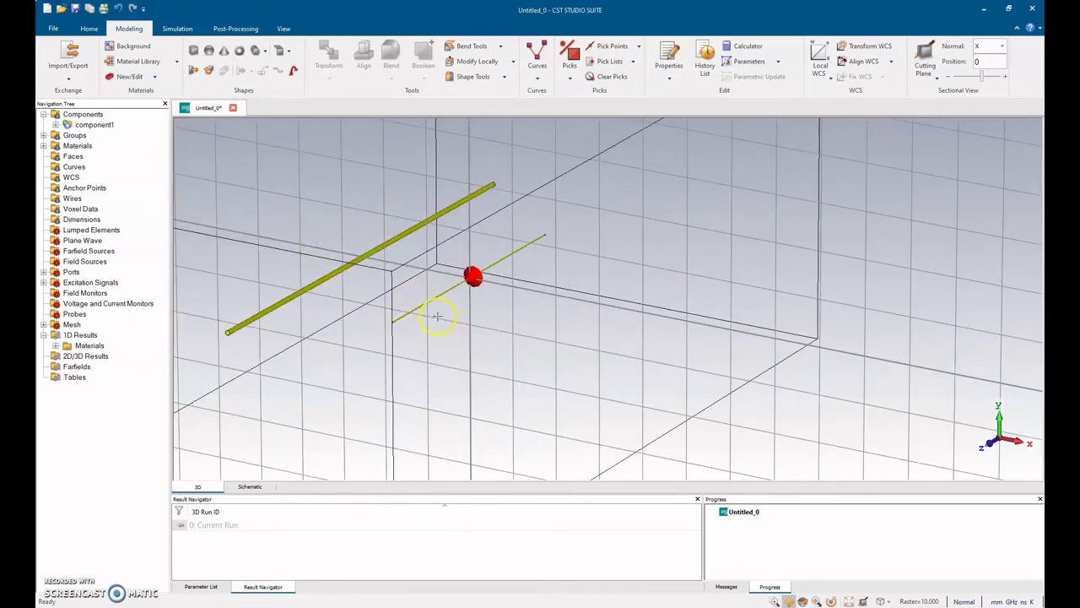
left_click(177, 29)
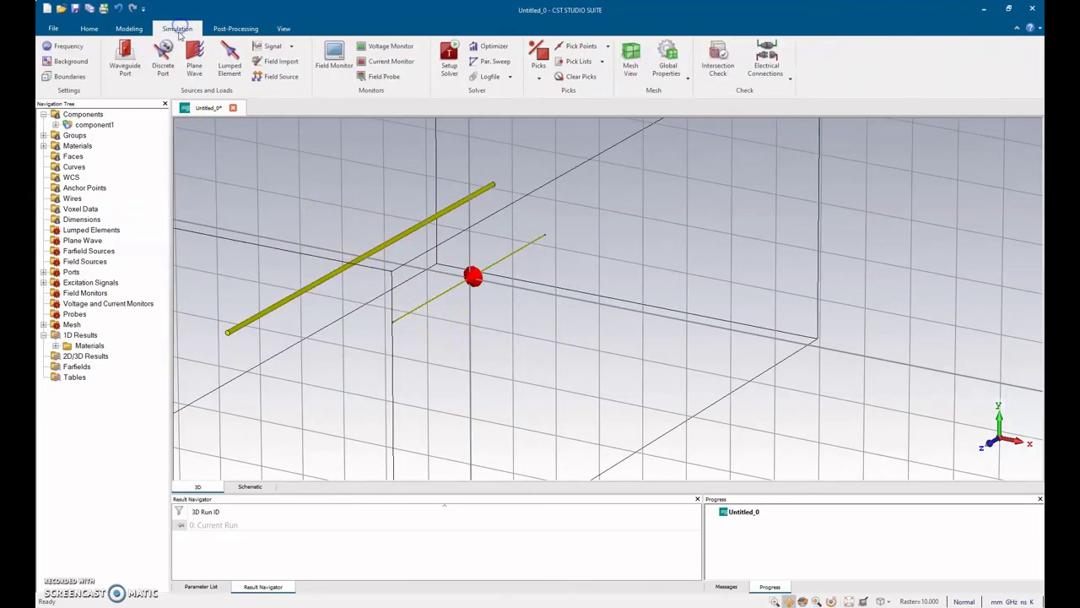
left_click(334, 61)
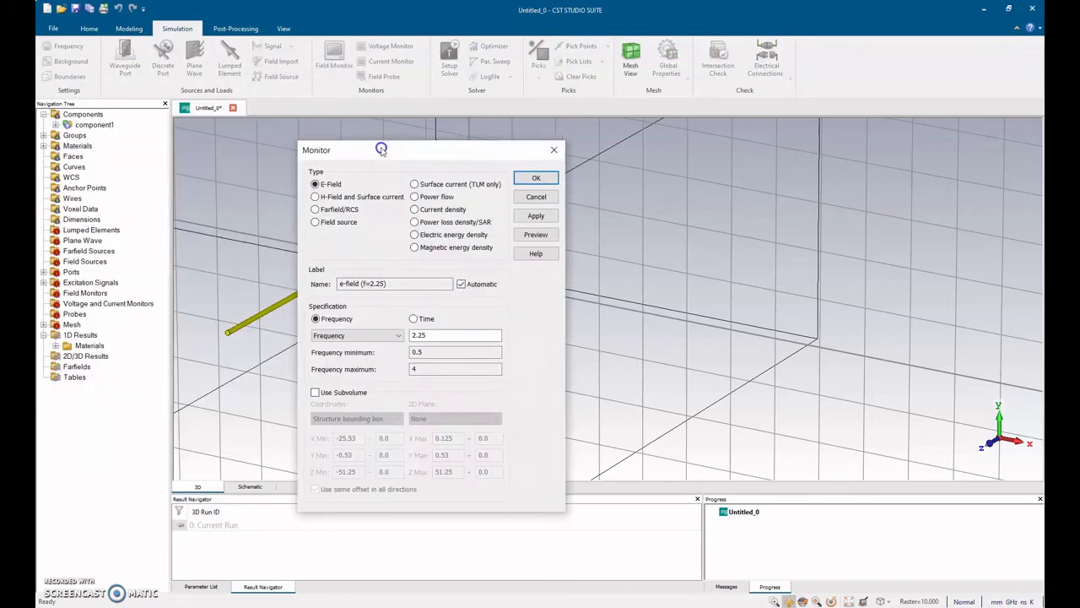
left_click_drag(376, 91, 295, 89)
left_click(316, 289)
left_click(334, 270)
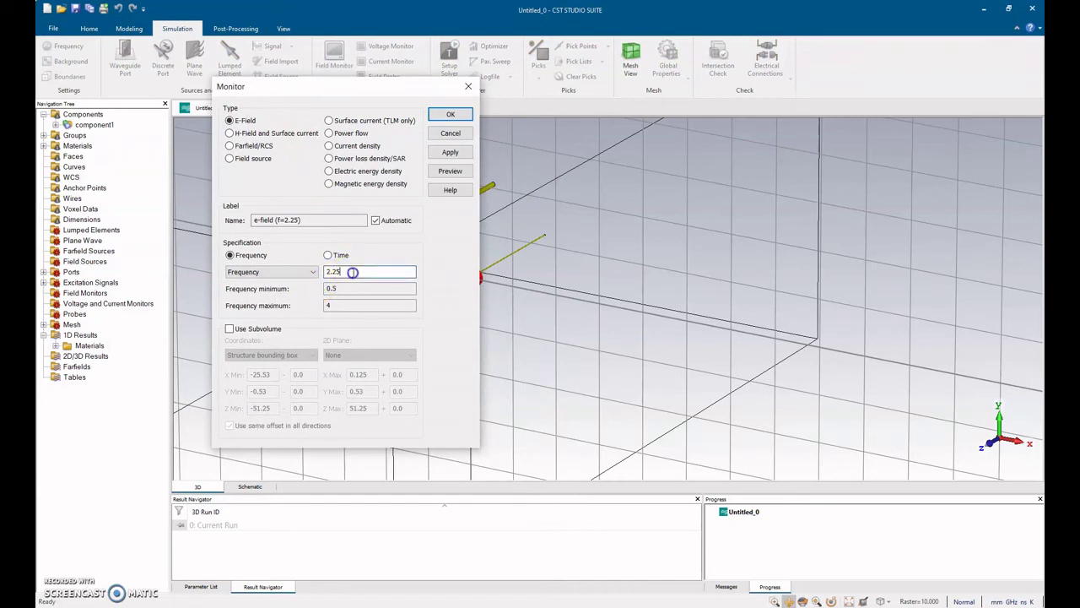
left_click_drag(334, 270, 392, 302)
left_click(443, 152)
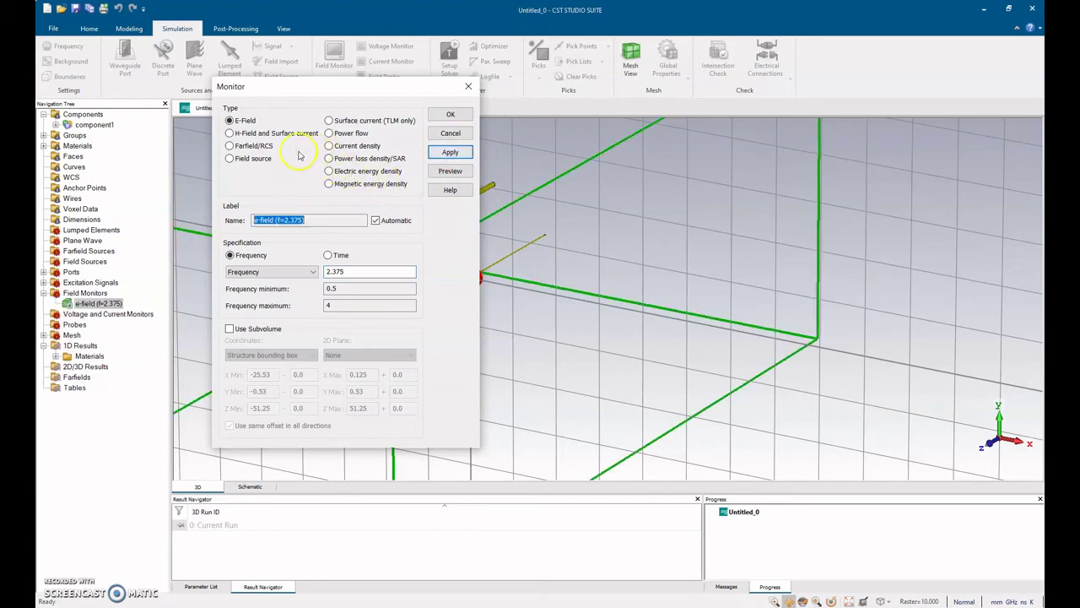
left_click(230, 133)
left_click(450, 153)
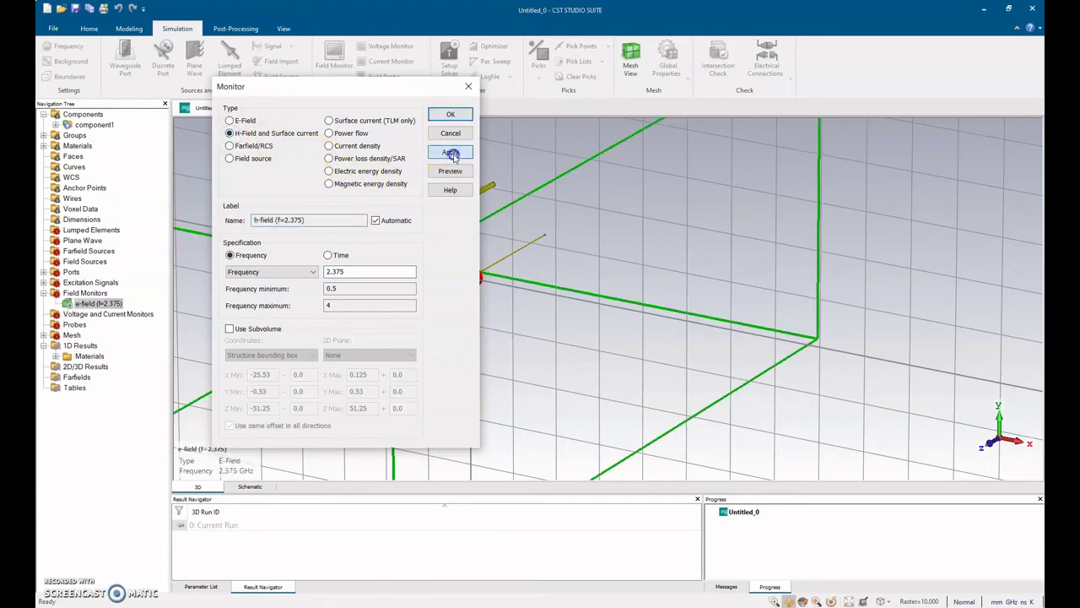
Add a Farfield/RCS monitor at a frequency of 2.375 GHz and finish defining monitors.
left_click(230, 145)
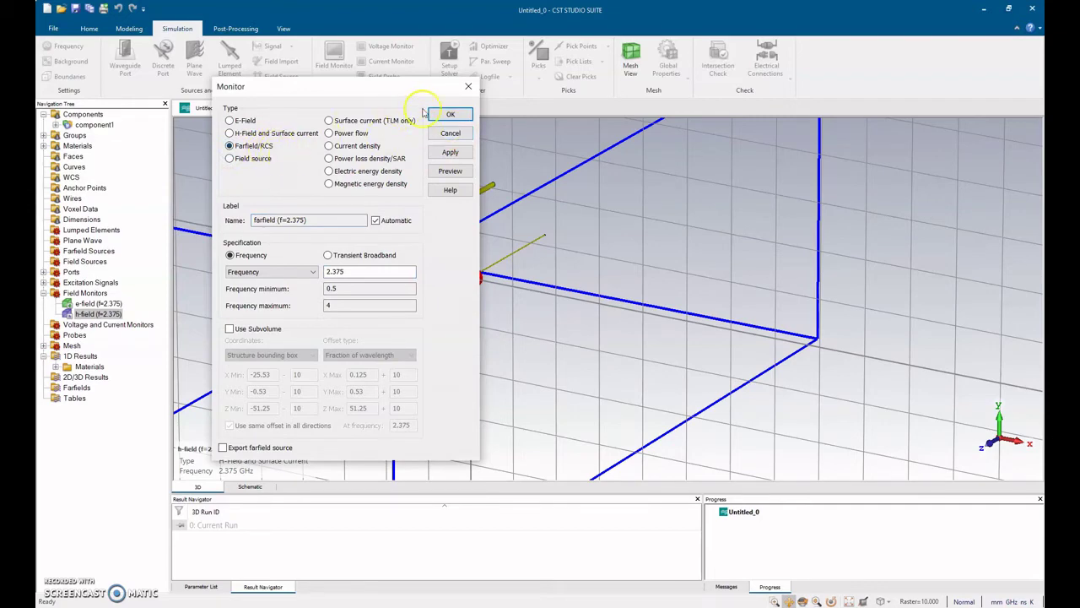
left_click(456, 115)
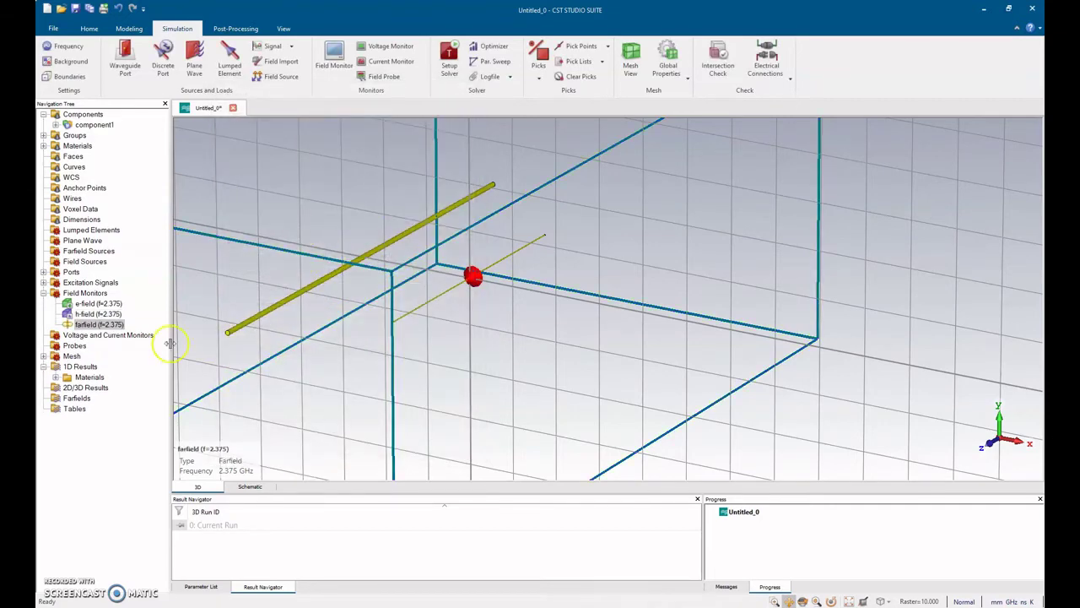
Review the e-field, h-field and farfield monitors defined at 2.375 GHz, comparing their type and monitored volume.
left_click(105, 304)
left_click(110, 314)
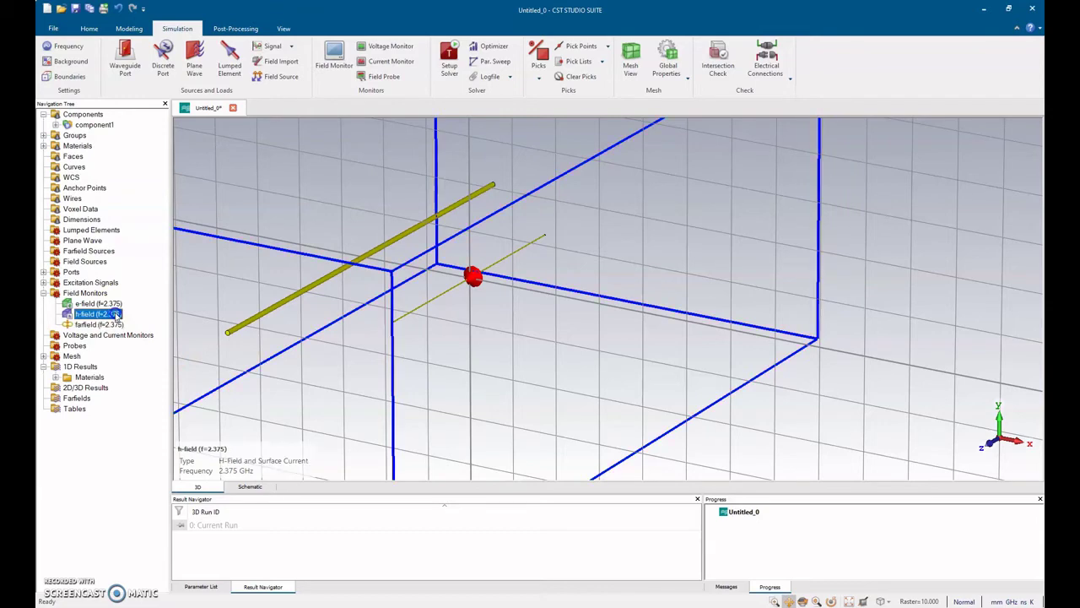
left_click(116, 325)
left_click(110, 314)
left_click(108, 303)
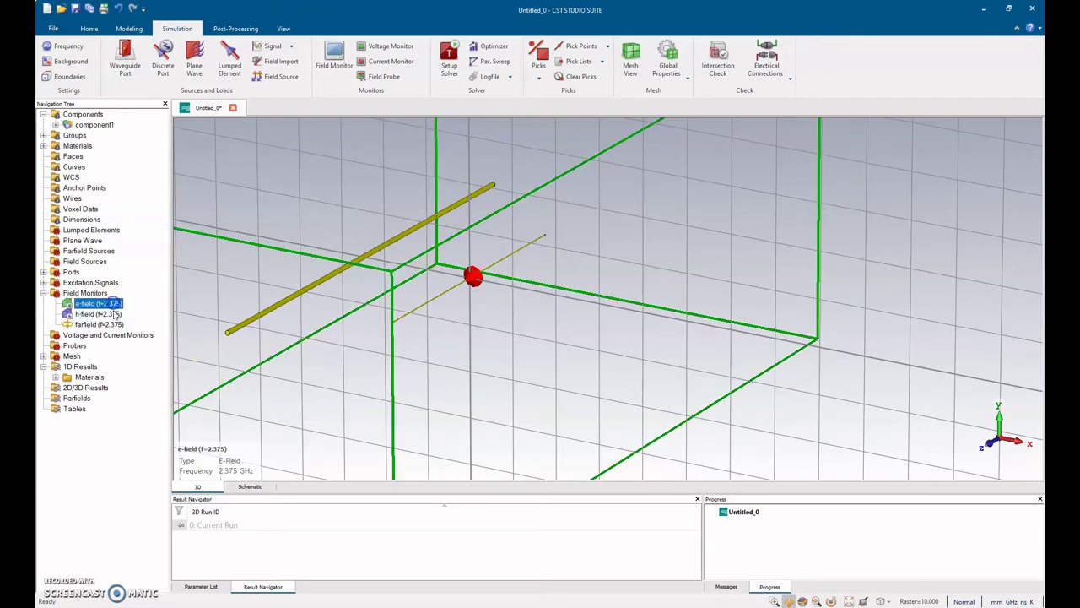
left_click(110, 314)
left_click(112, 323)
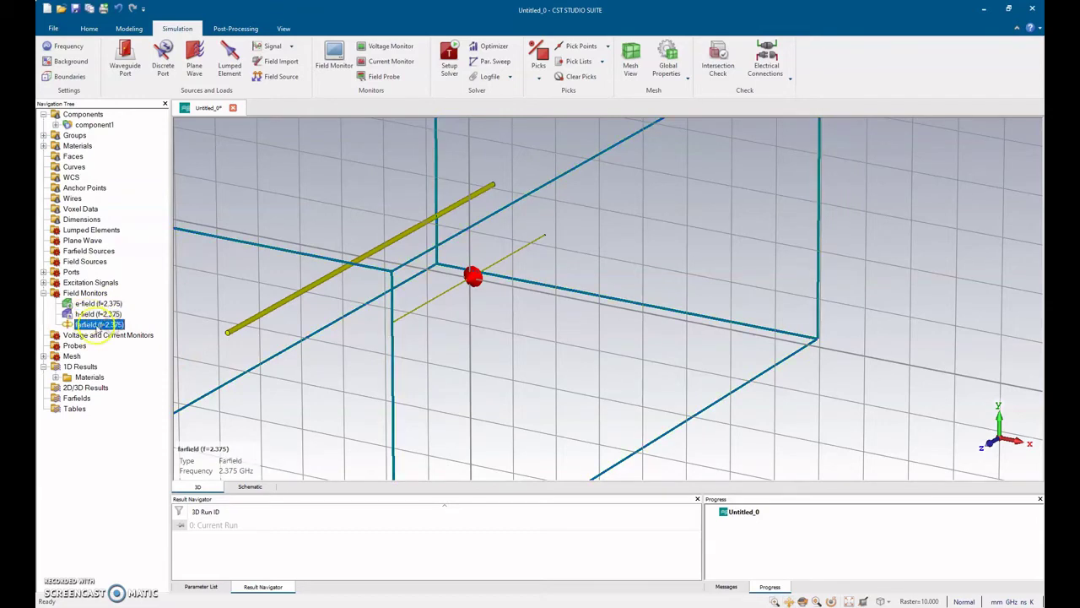
left_click(110, 314)
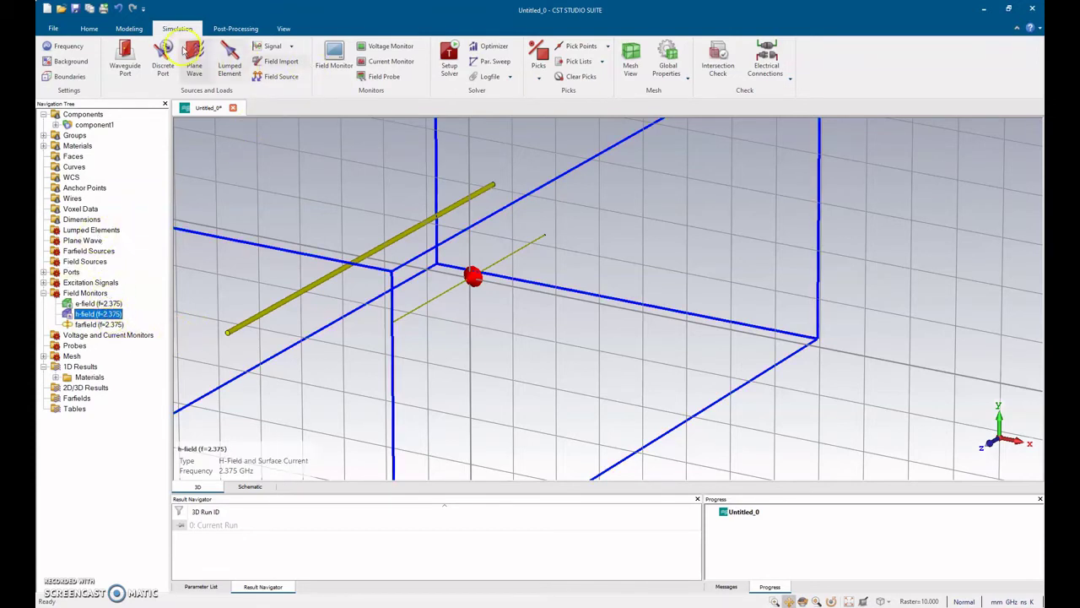
Run the simulation of the dipole with the reflector and the three field monitors.
left_click(123, 30)
left_click(89, 29)
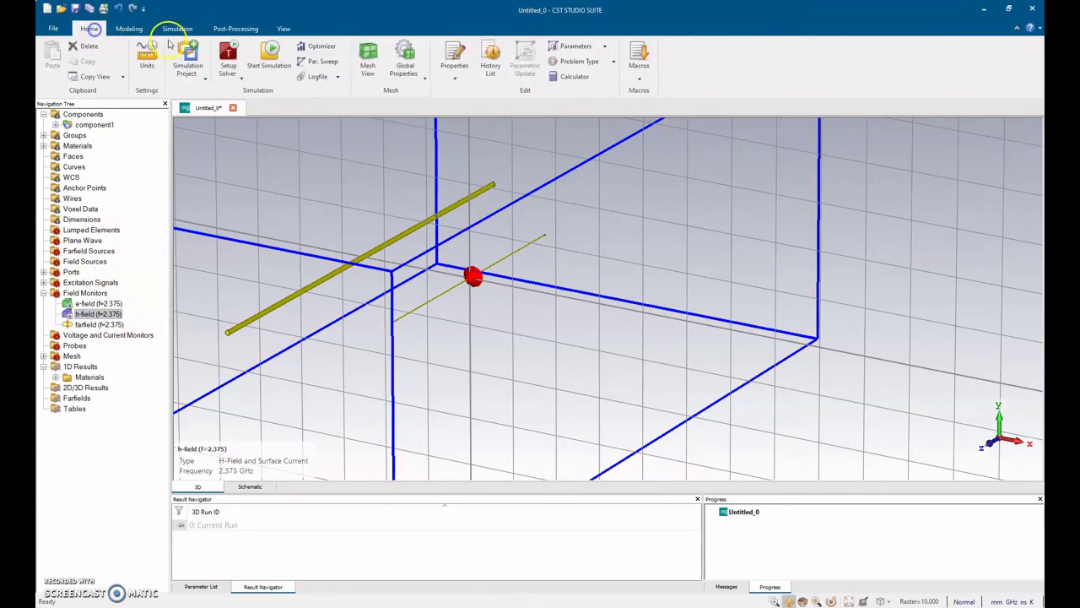
left_click(268, 56)
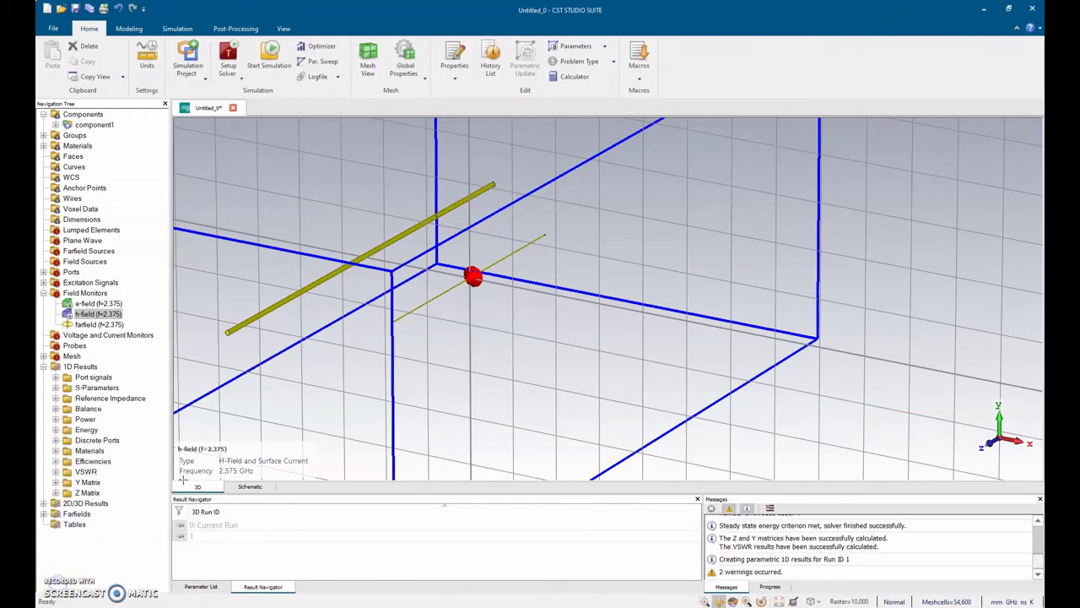
Display the S1,1 curve in dB and place a curve marker at its minimum, at about 2.32 GHz.
left_click(55, 388)
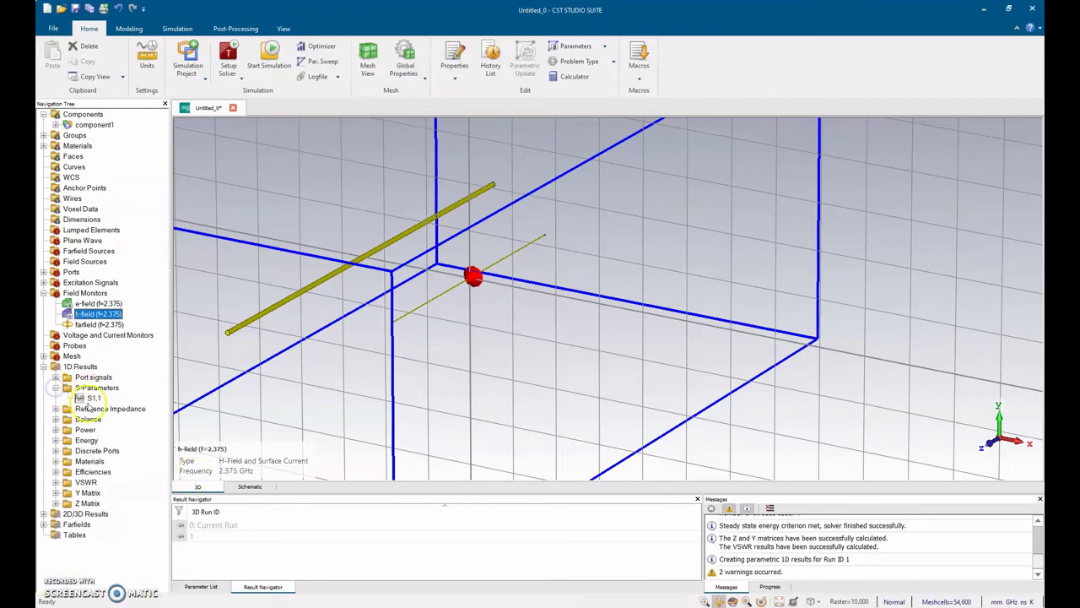
left_click(92, 398)
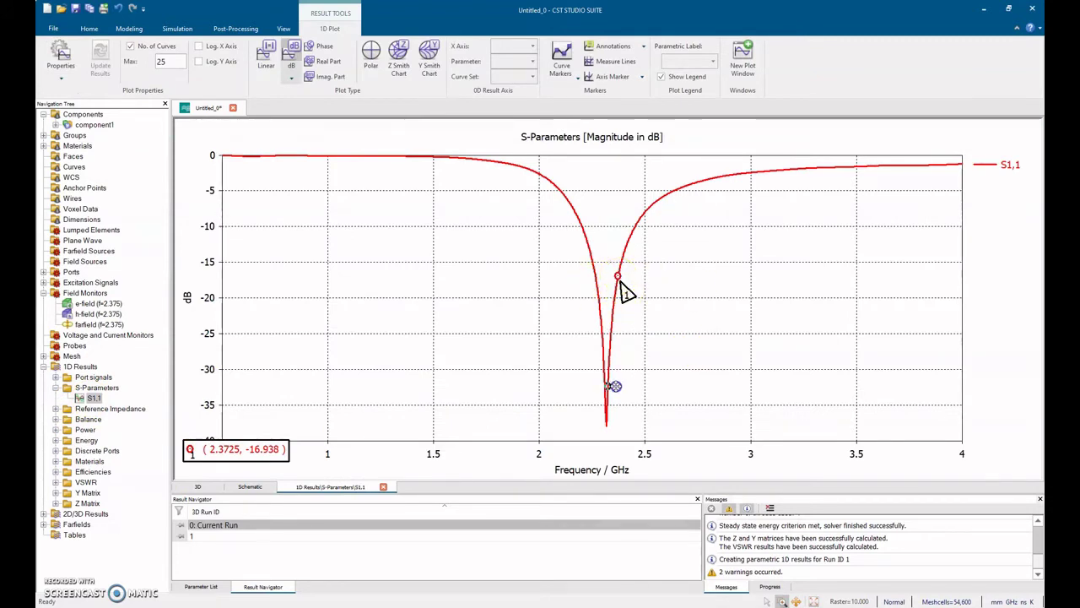
left_click(606, 430)
left_click(293, 454)
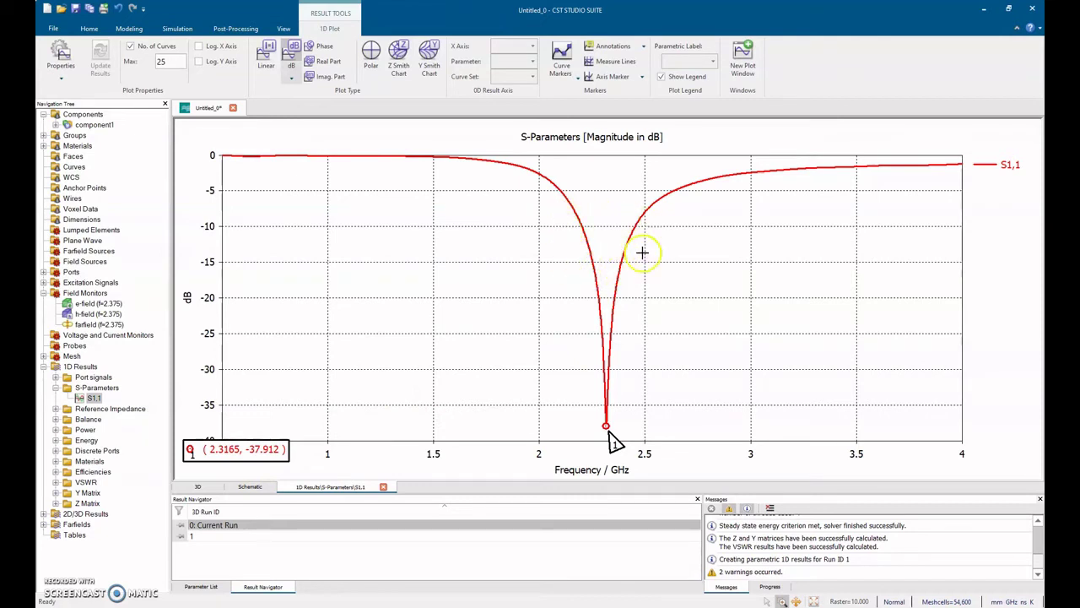
Add two curve markers on S1,1 at about -10 dB, one on each side of the resonance dip.
left_click(563, 56)
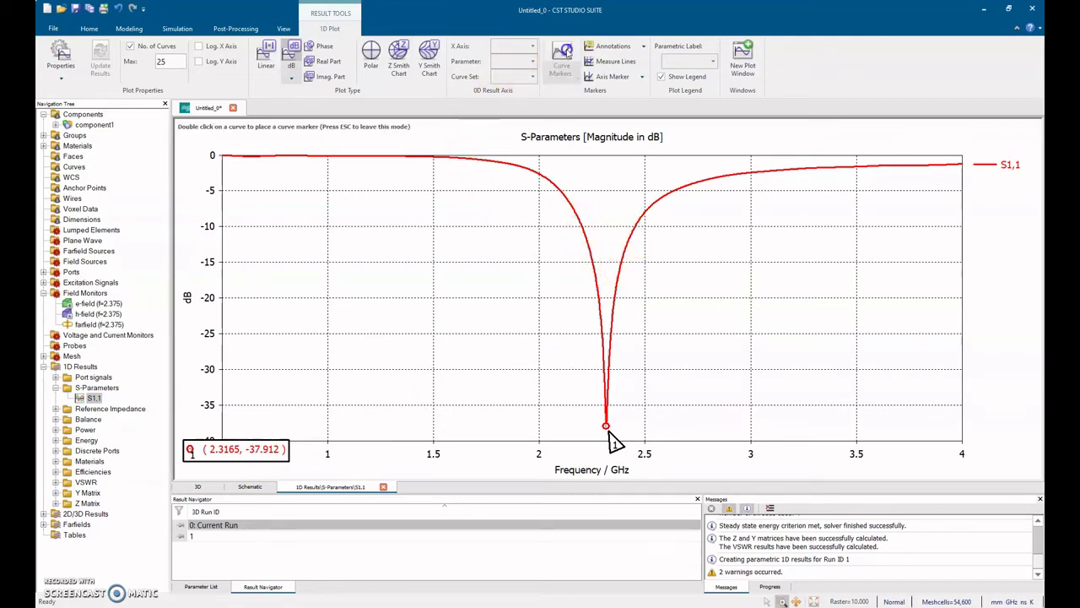
double_click(582, 228)
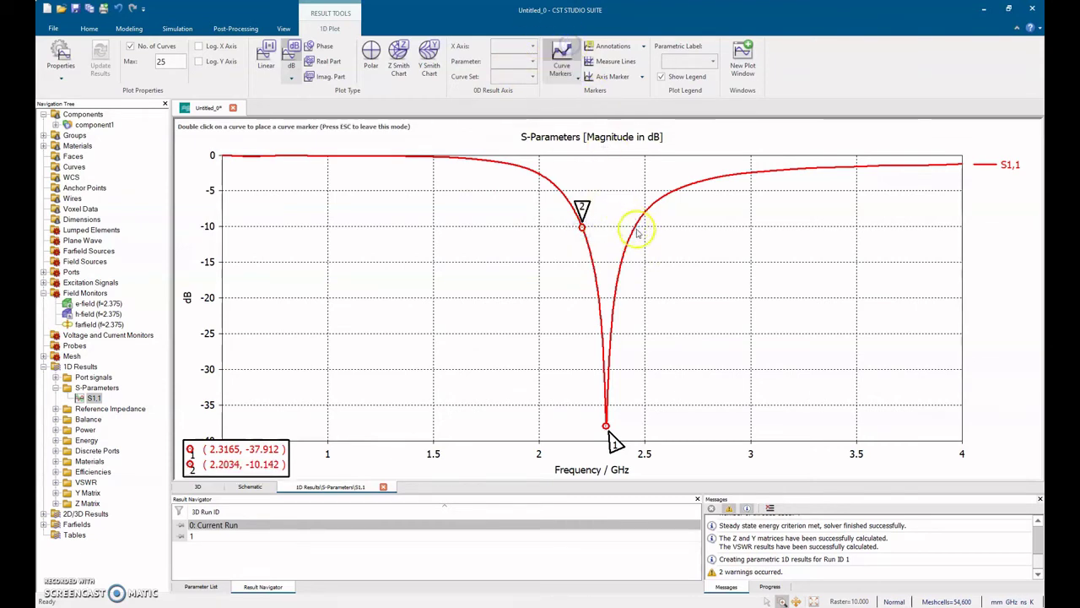
double_click(634, 227)
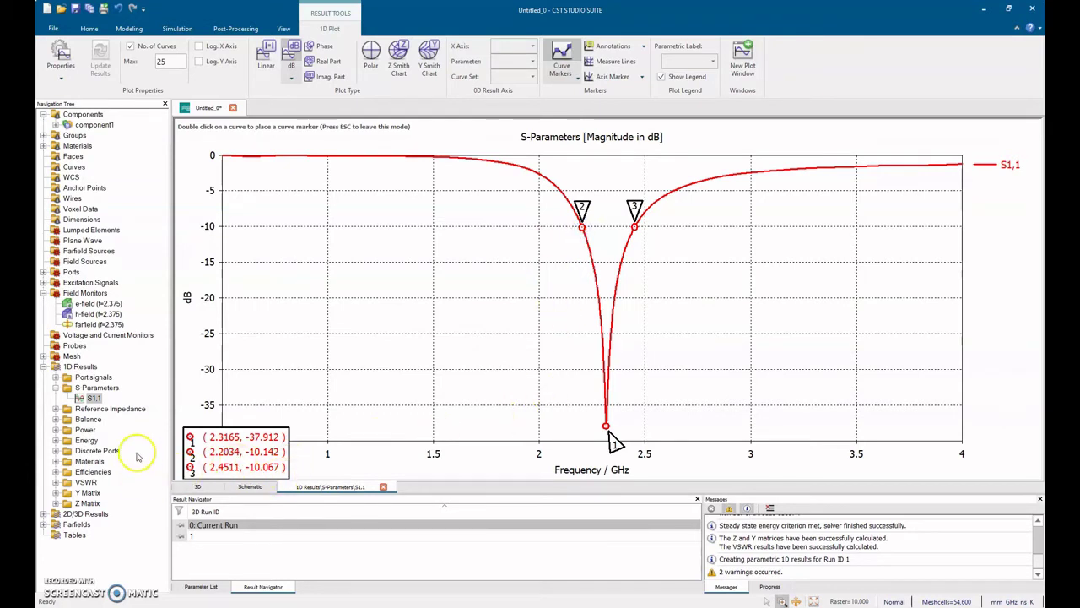
Display the Z1,1 impedance curve from the Z Matrix results as its real part.
left_click(55, 503)
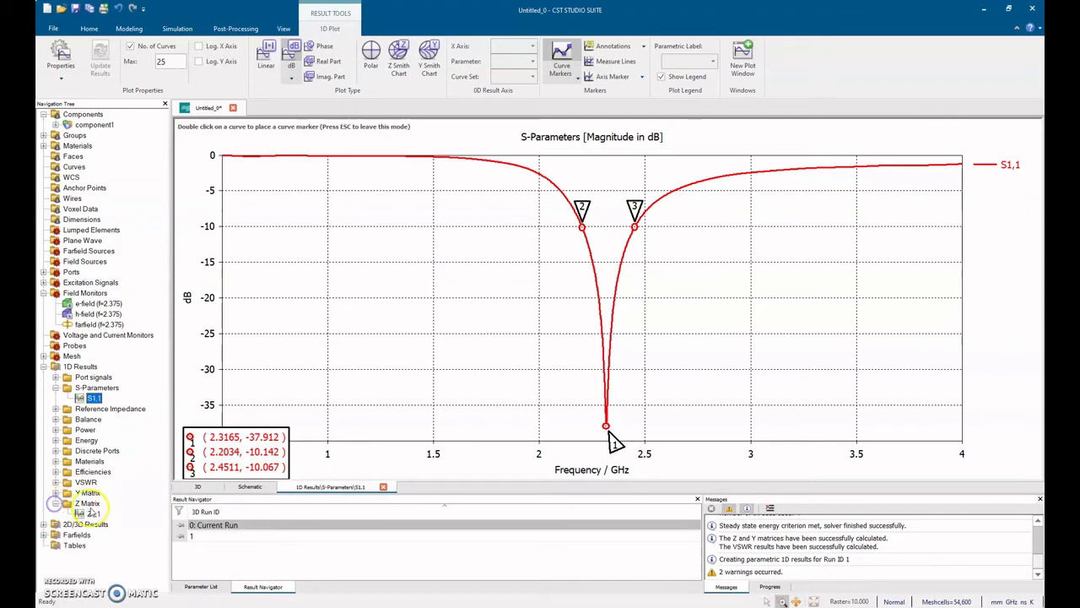
left_click(91, 512)
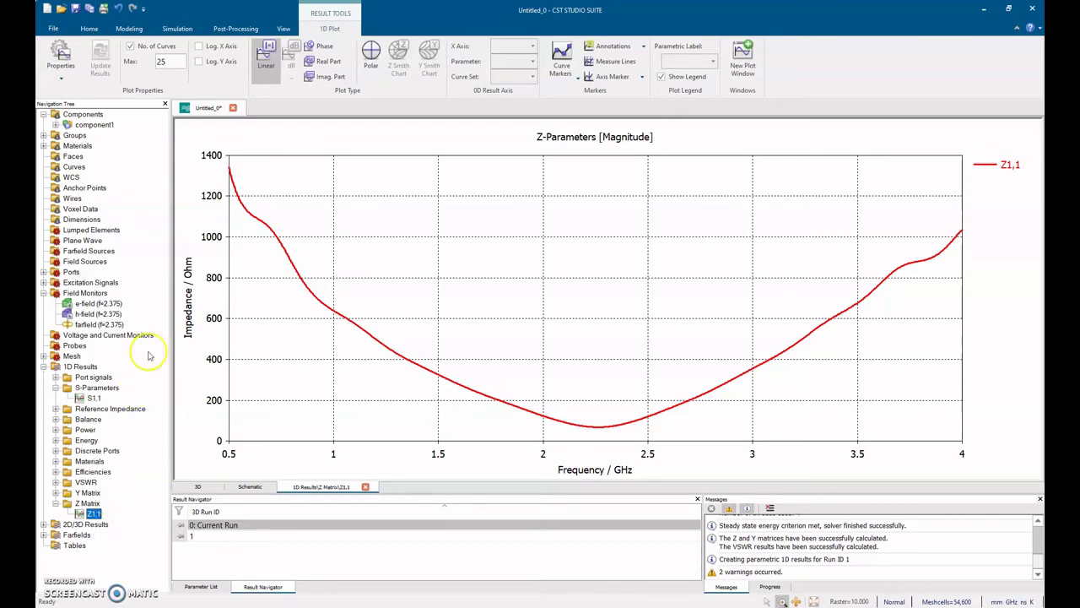
left_click(319, 61)
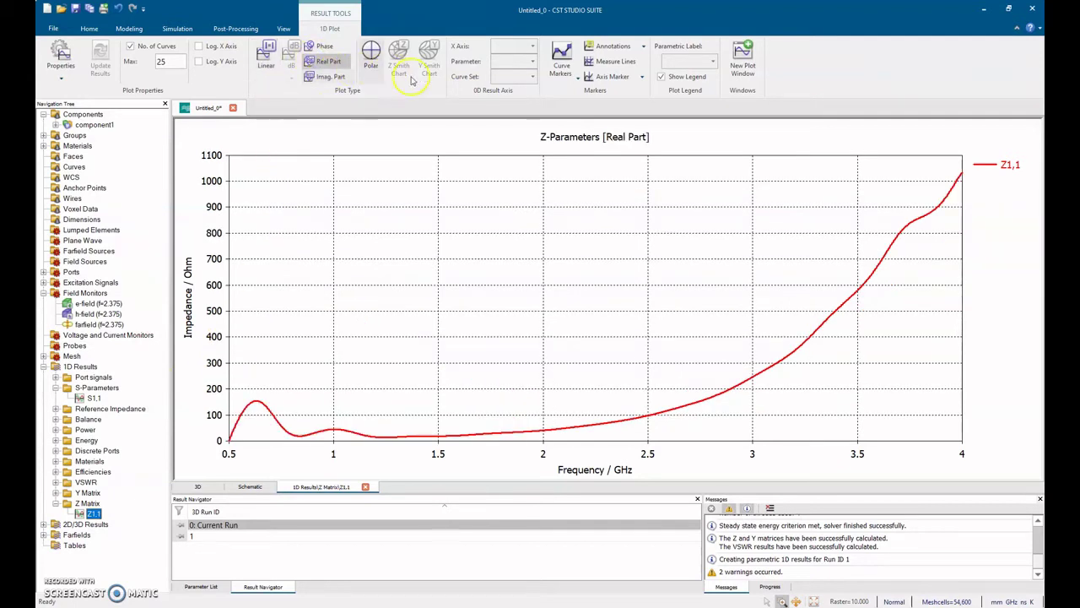
Add an axis marker at 2.31 GHz to read the real part of Z1,1, and read the imaginary part at the same position.
left_click(605, 77)
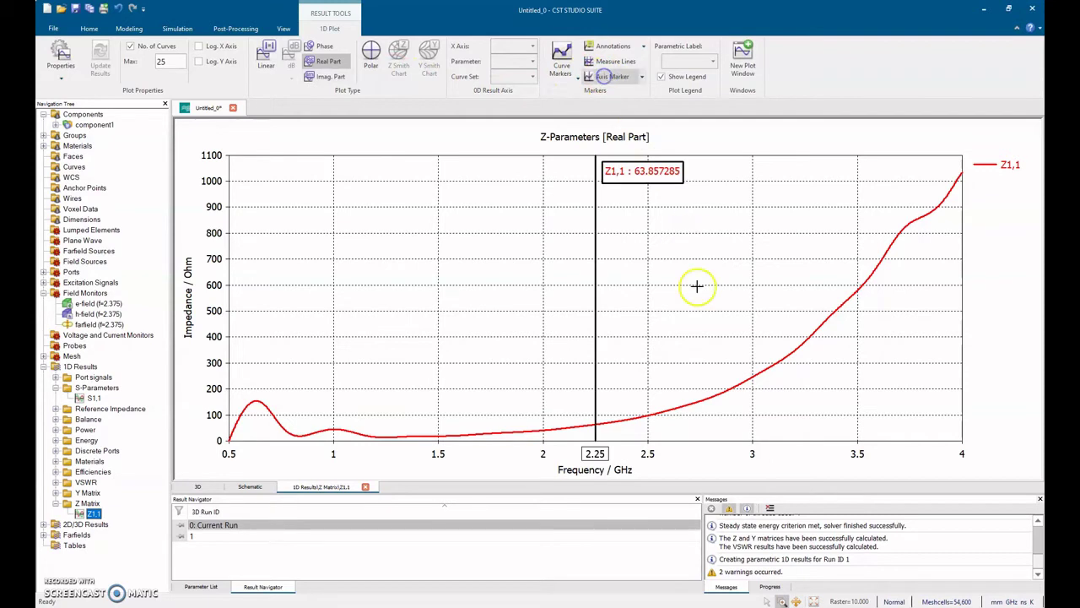
left_click_drag(597, 352, 603, 354)
double_click(602, 354)
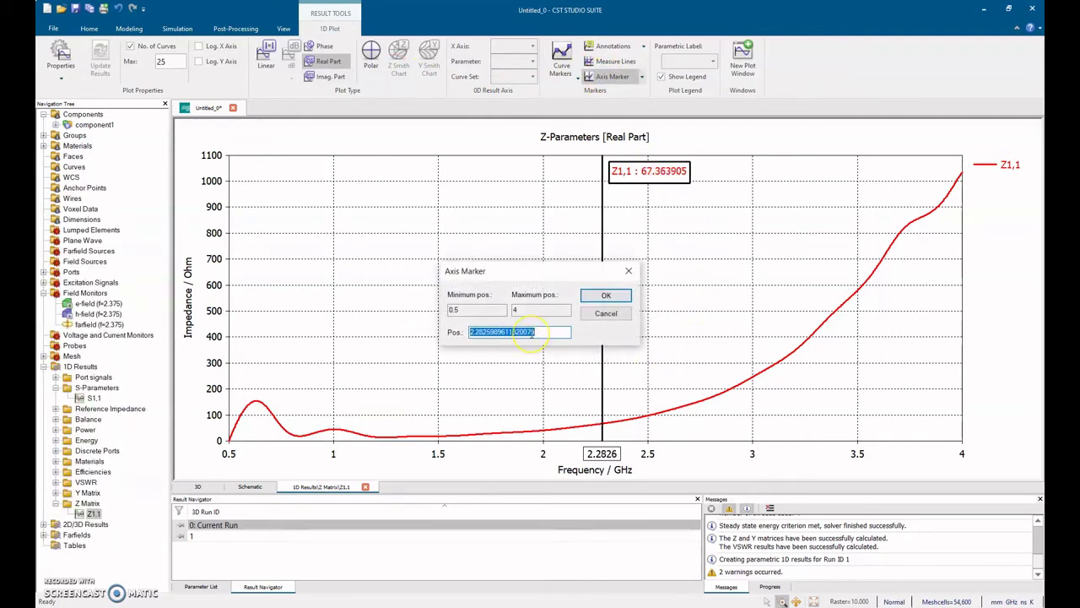
type("2.31")
key("Return")
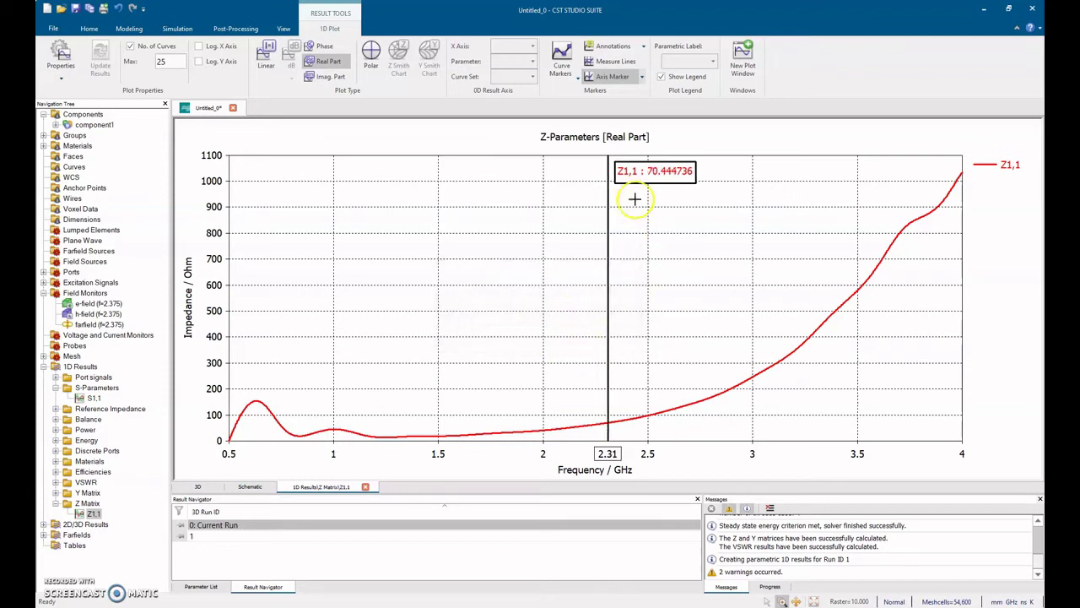
left_click(654, 172)
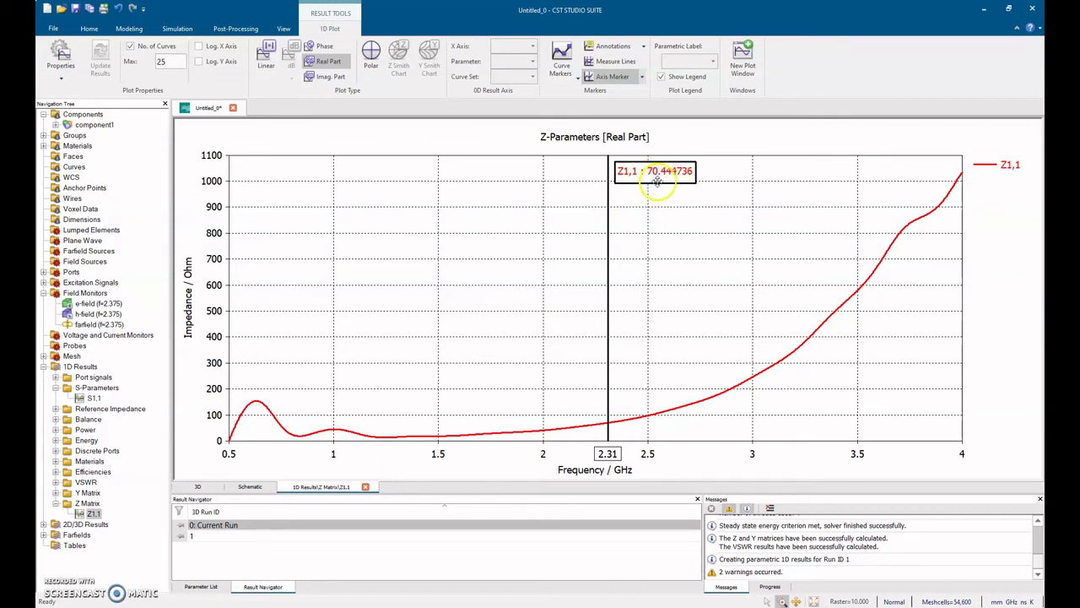
left_click(331, 77)
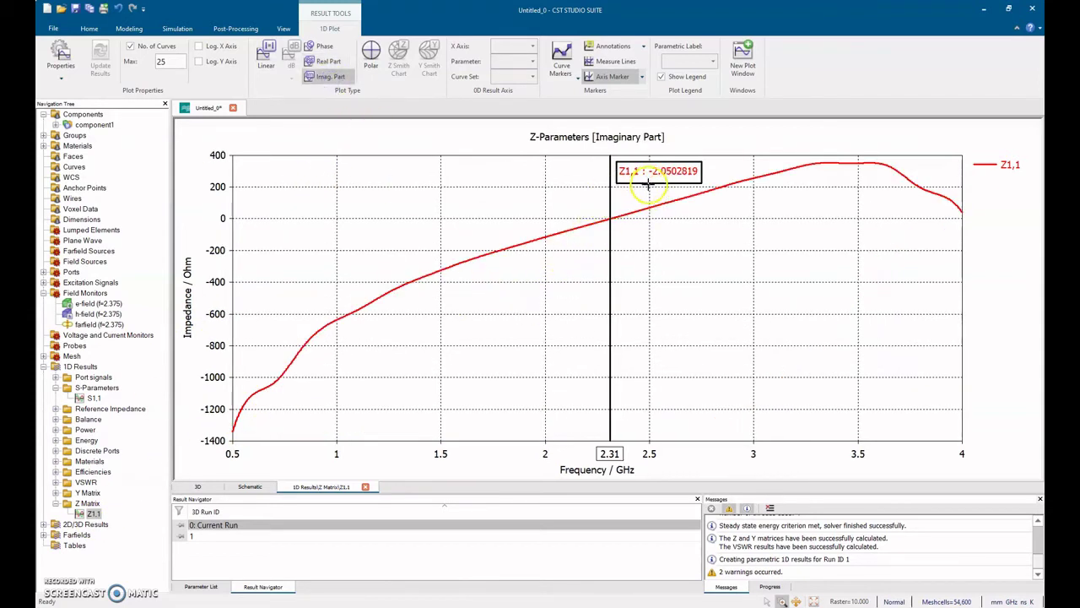
Display the 3D farfield directivity pattern at 2.375 GHz and examine its shape from different angles.
left_click(44, 534)
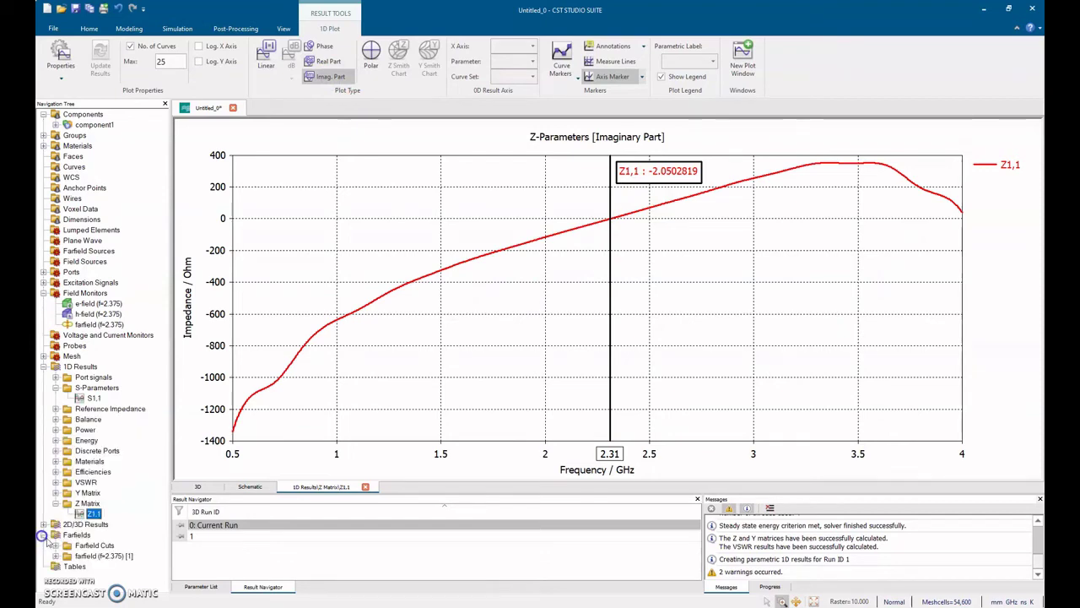
left_click(101, 555)
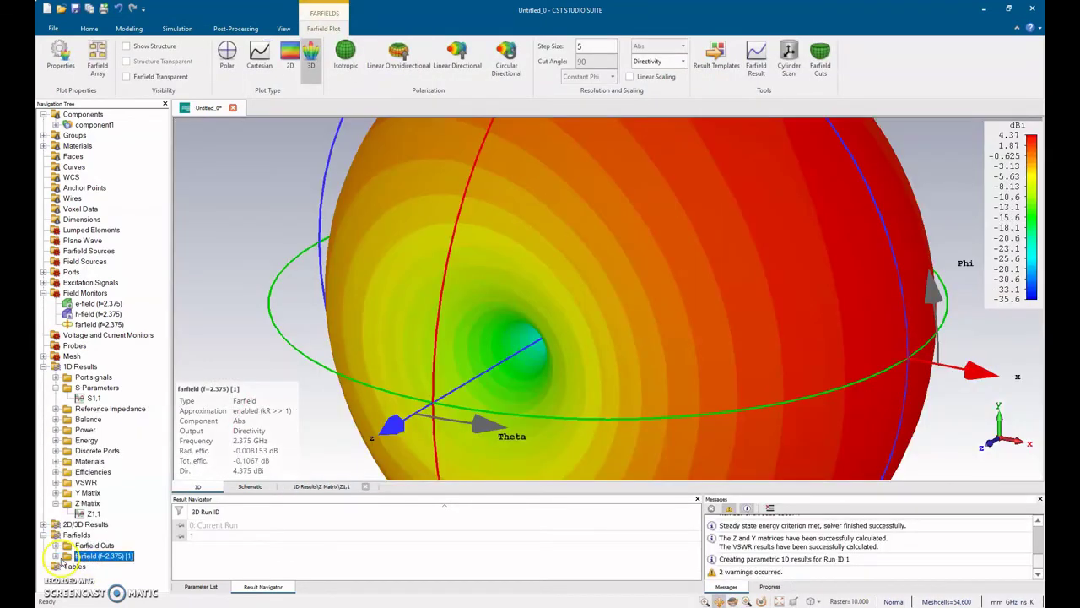
scroll(489, 292, "up", 2)
scroll(490, 293, "down", 6)
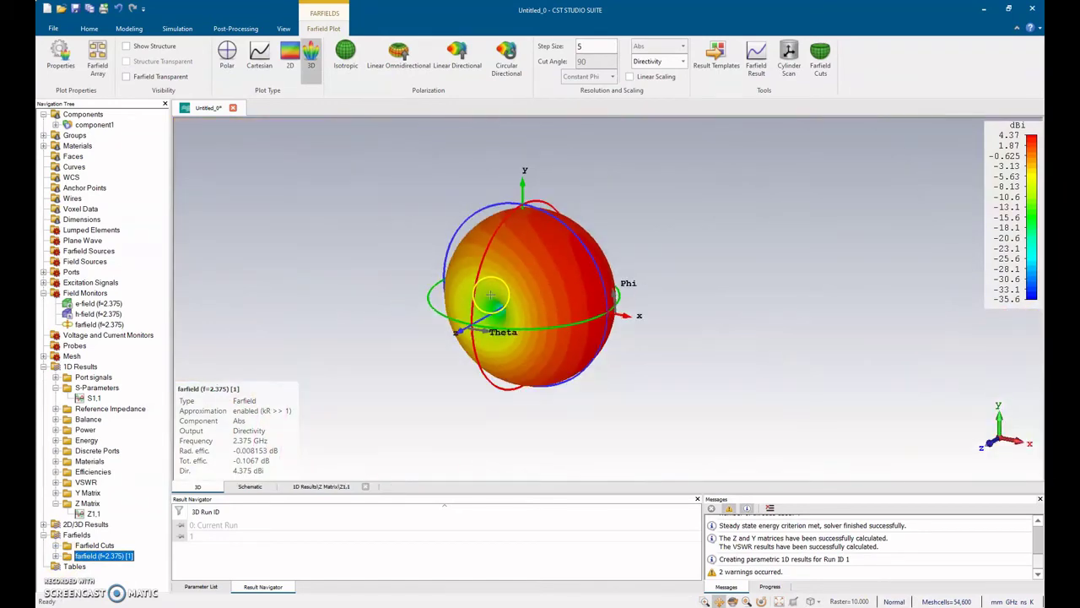
scroll(490, 293, "up", 3)
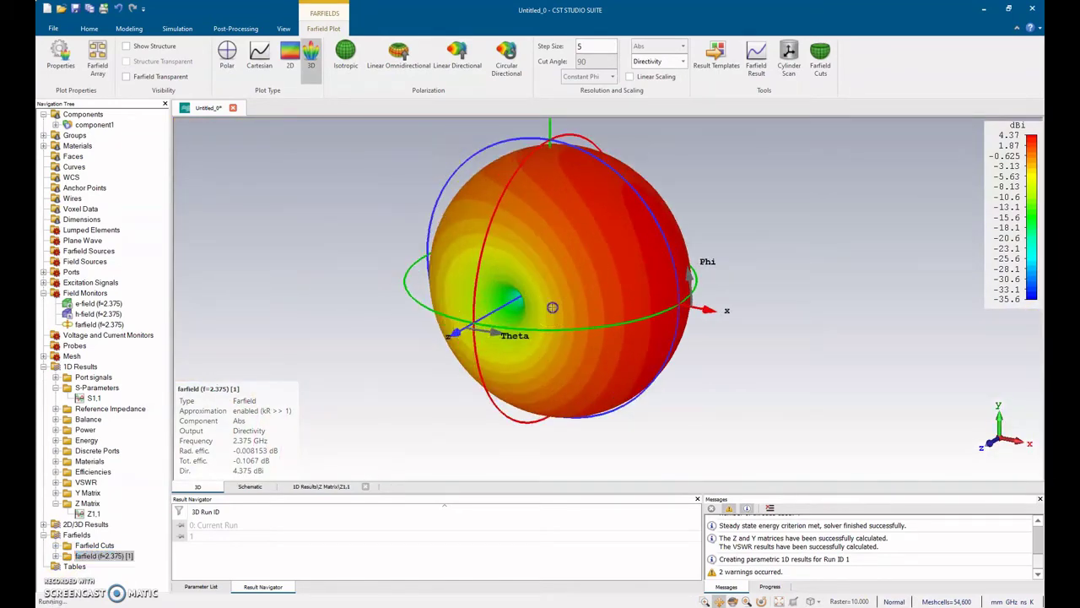
middle_click_drag(551, 307, 585, 321)
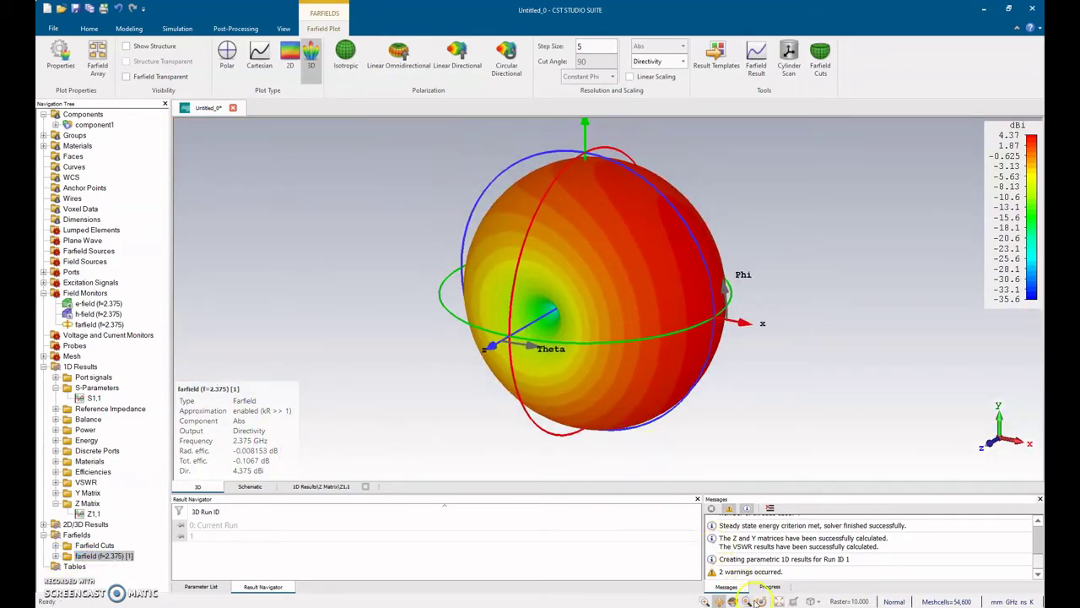
left_click(730, 600)
left_click_drag(566, 303, 683, 269)
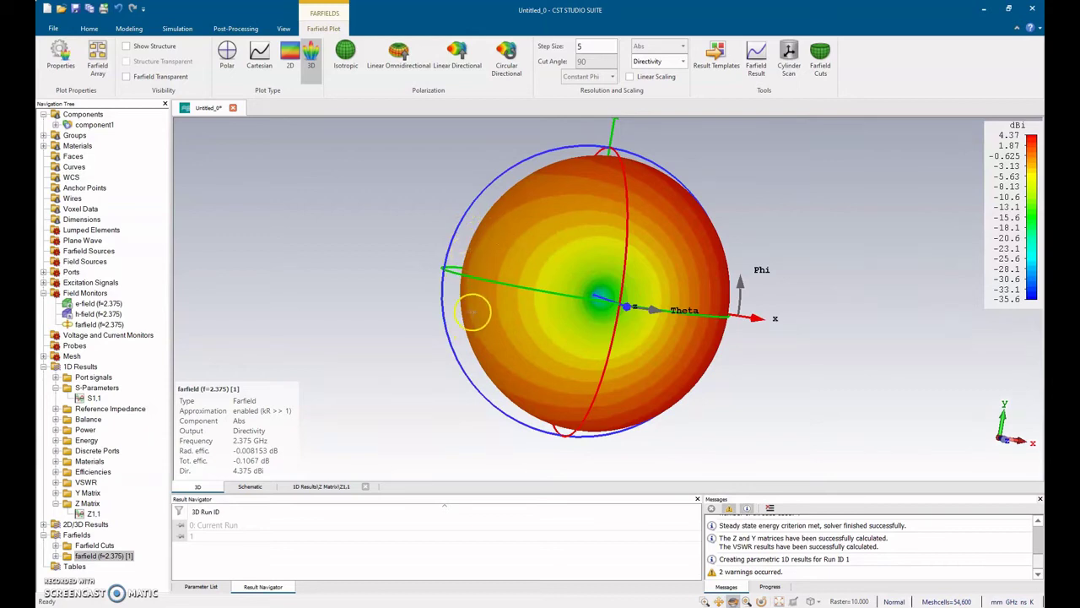
left_click_drag(510, 323, 602, 302)
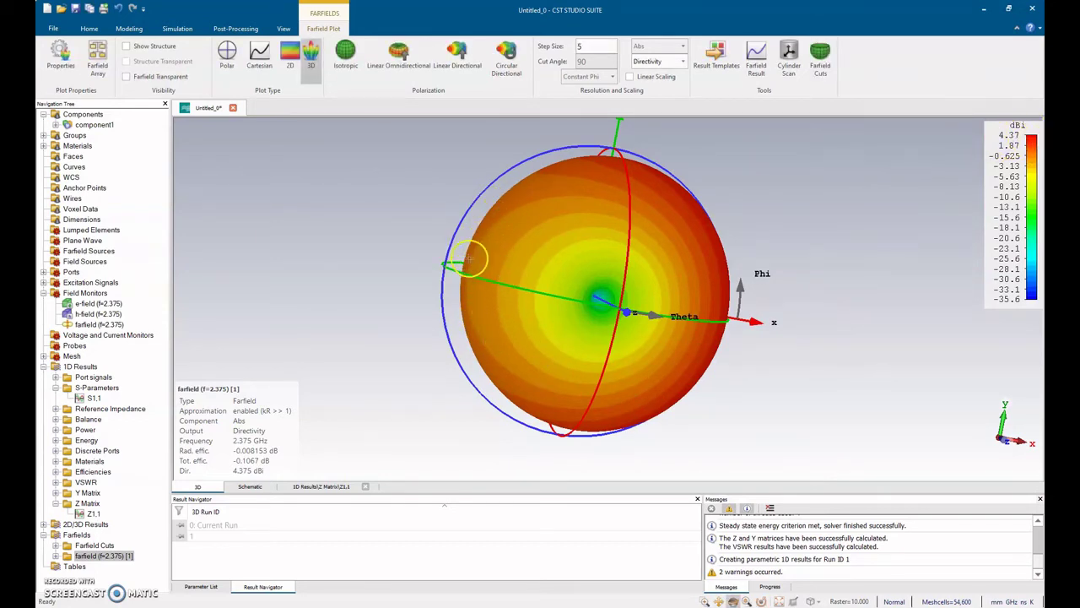
Show the farfield as a polar plot and set the constant-Phi cut angle to 0.
left_click(227, 59)
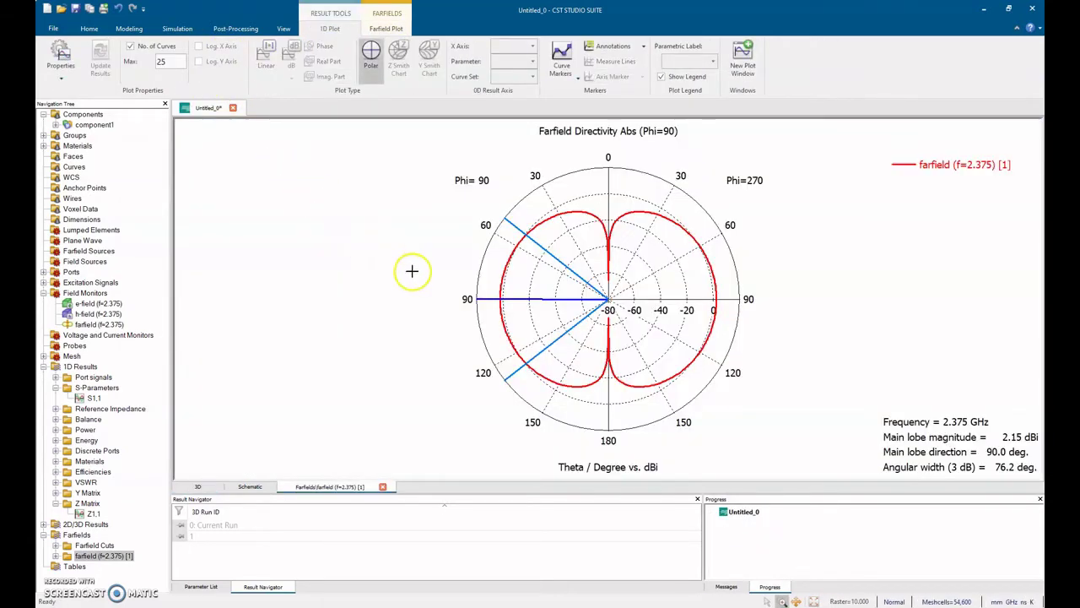
mouse_move(500, 291)
left_mouse_down()
mouse_move(500, 330)
mouse_move(510, 292)
left_mouse_up()
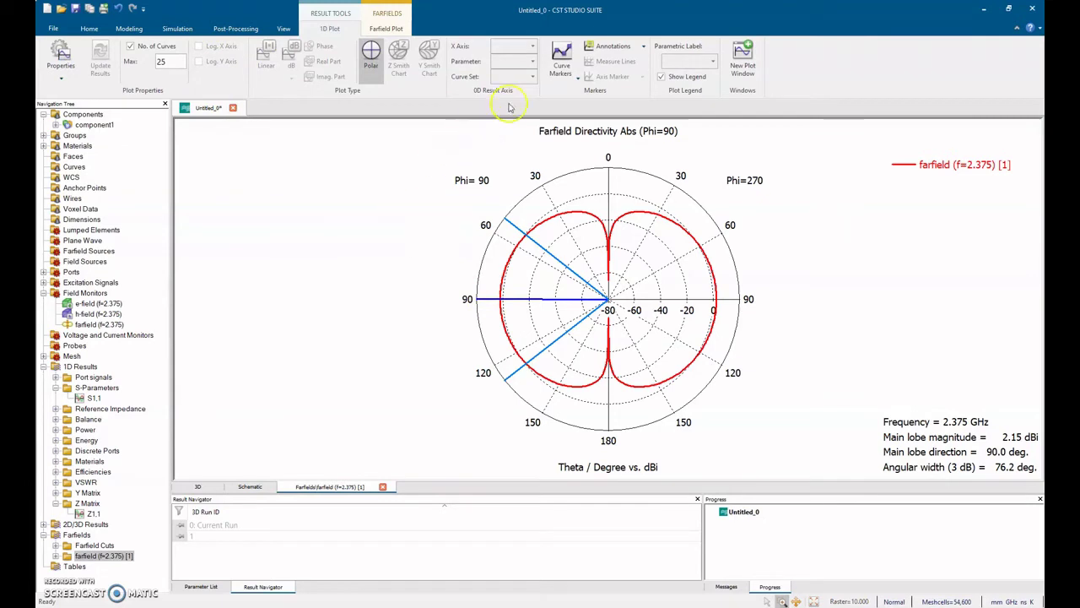
left_click(384, 31)
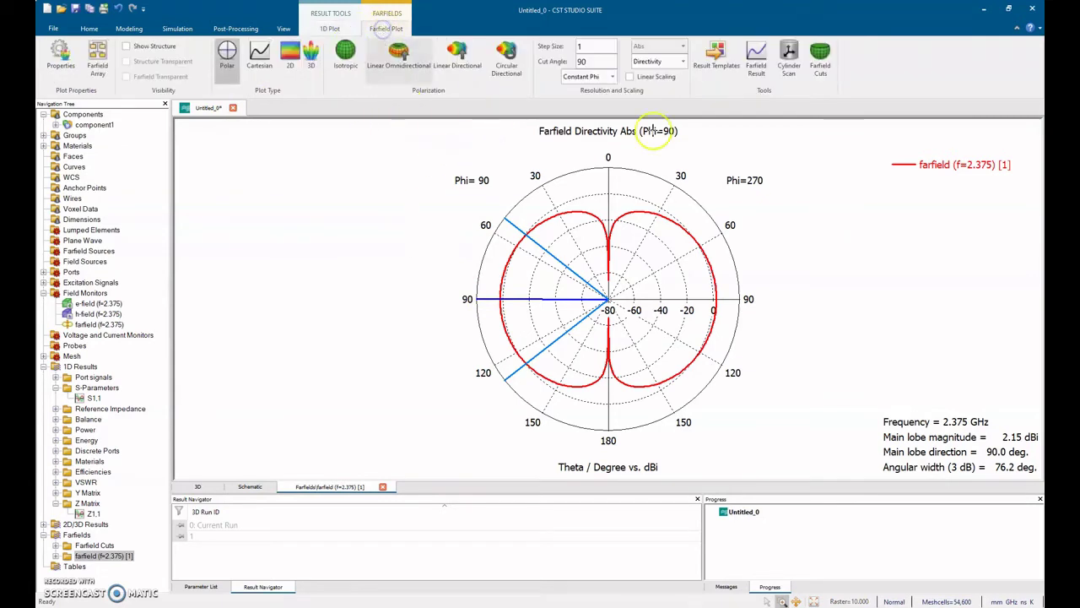
double_click(594, 62)
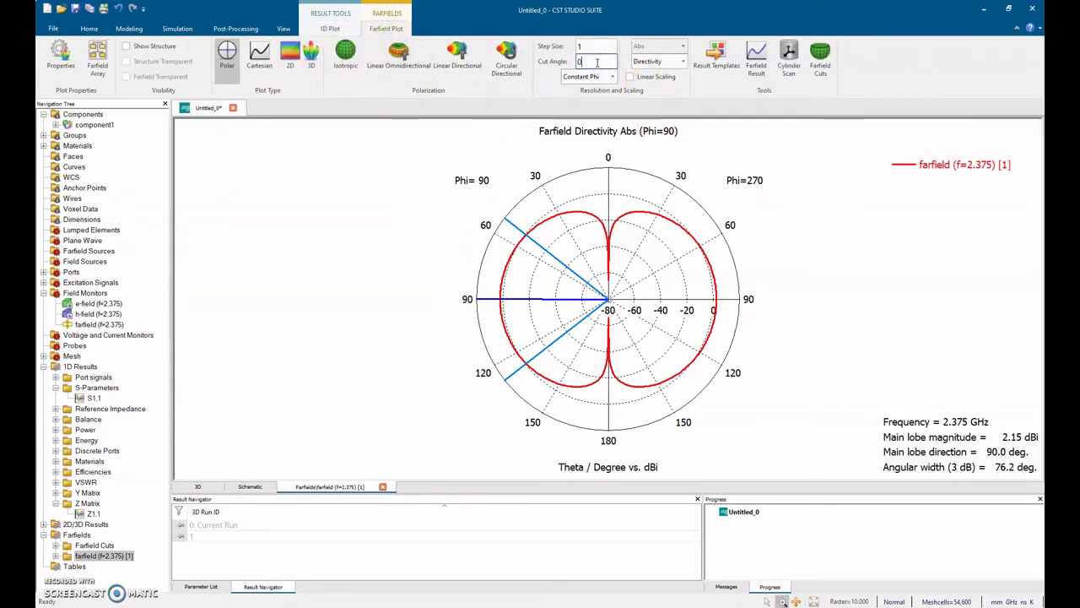
type("0")
left_click(430, 166)
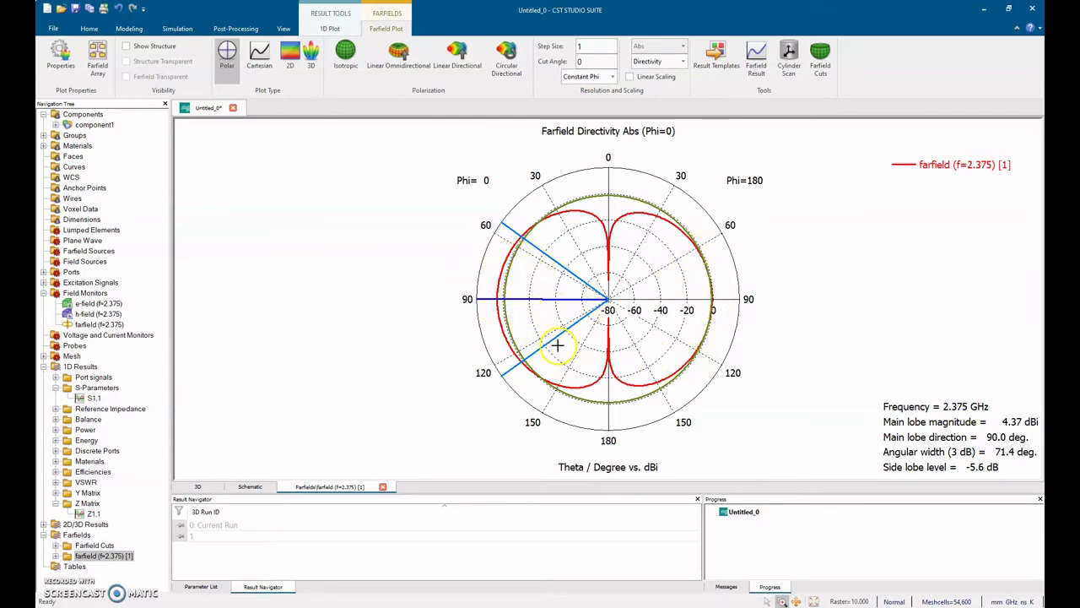
Compare the polar farfield cuts for Constant Theta at 90 and Constant Phi at 90.
left_click(595, 77)
left_click(590, 91)
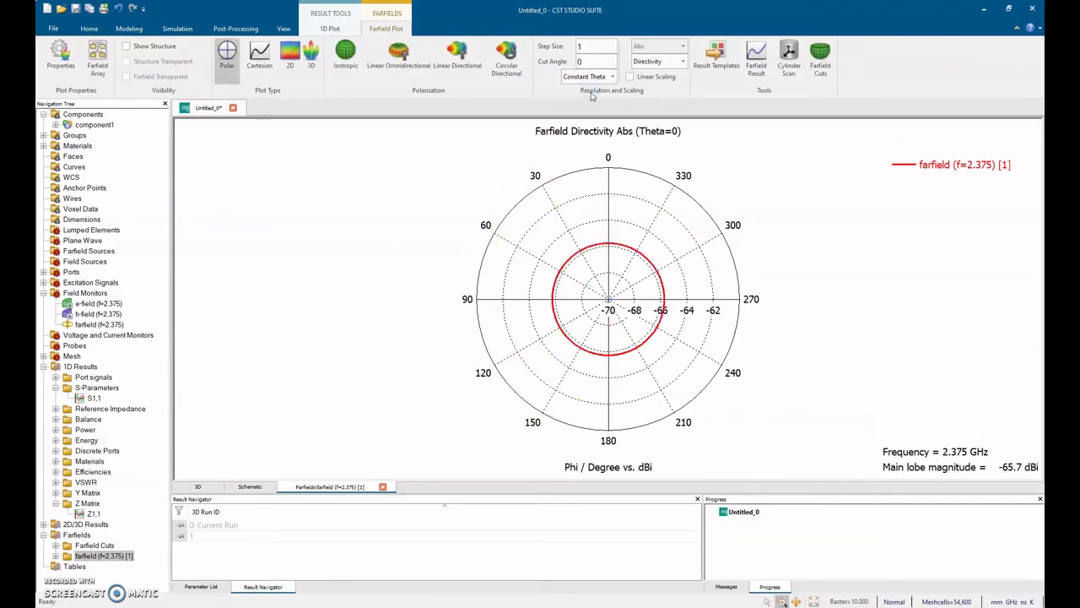
left_click(595, 76)
left_click(591, 84)
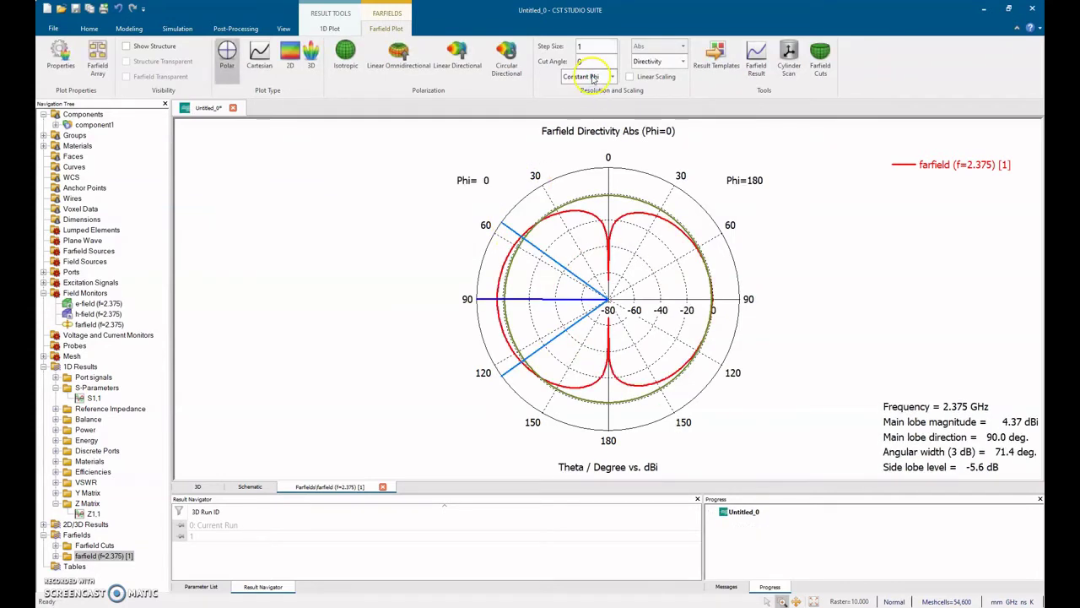
left_click(593, 77)
left_click(591, 91)
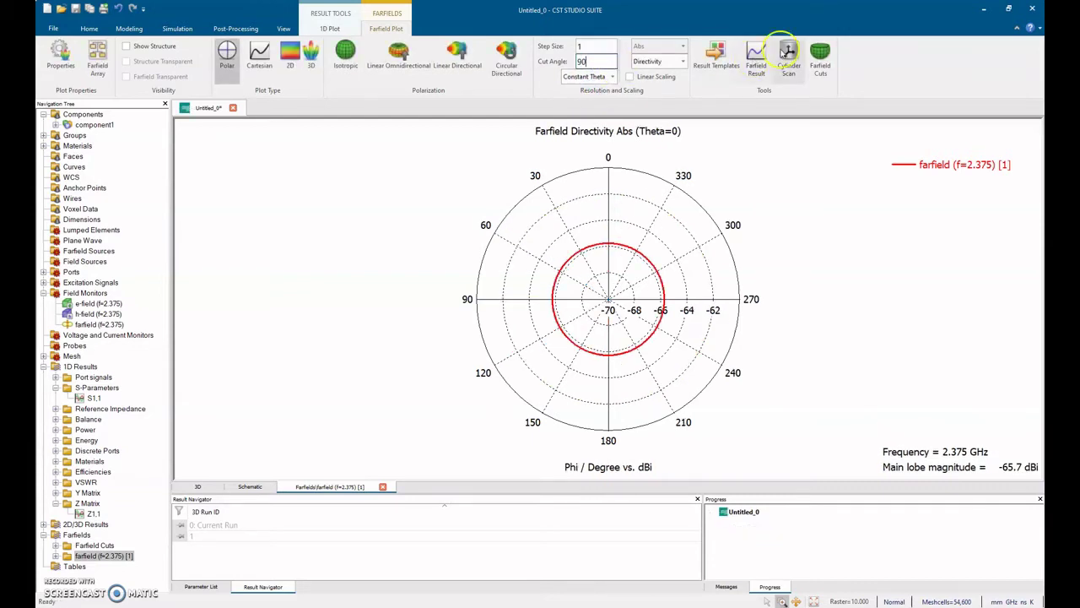
left_click(340, 217)
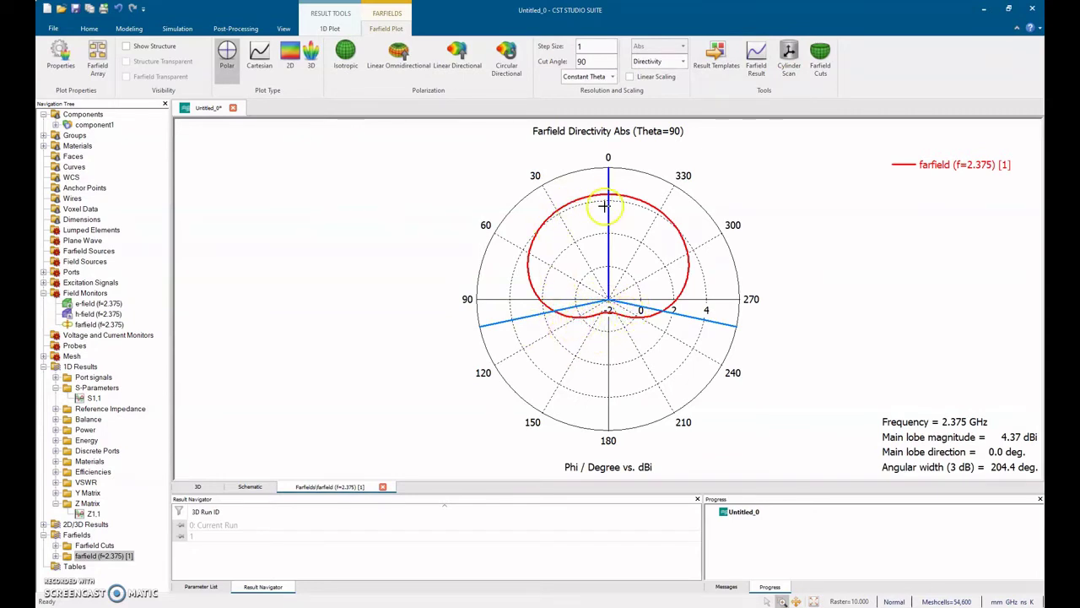
left_click(601, 75)
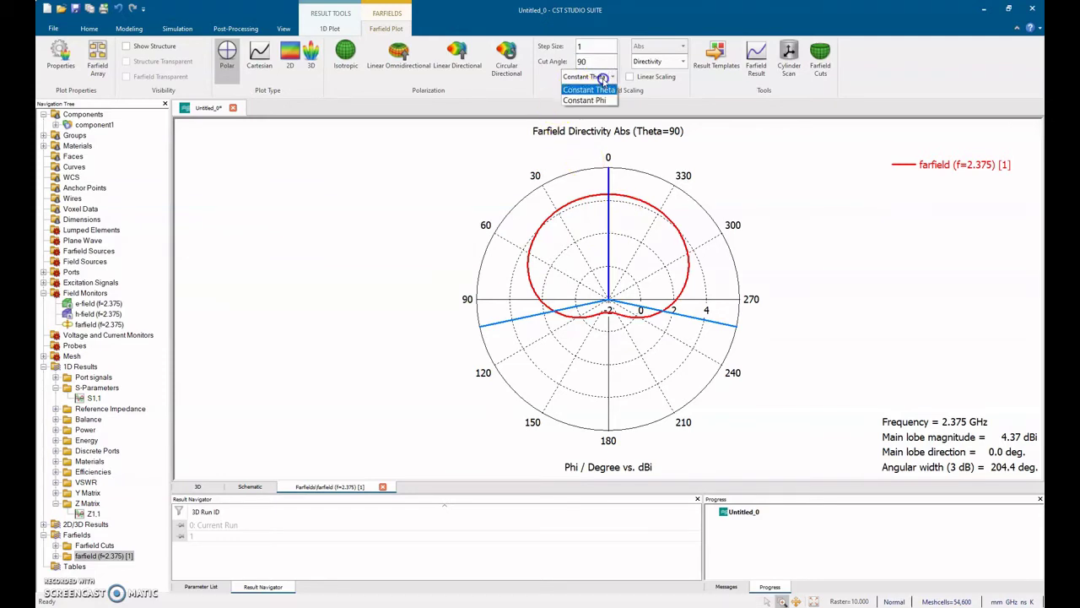
left_click(595, 99)
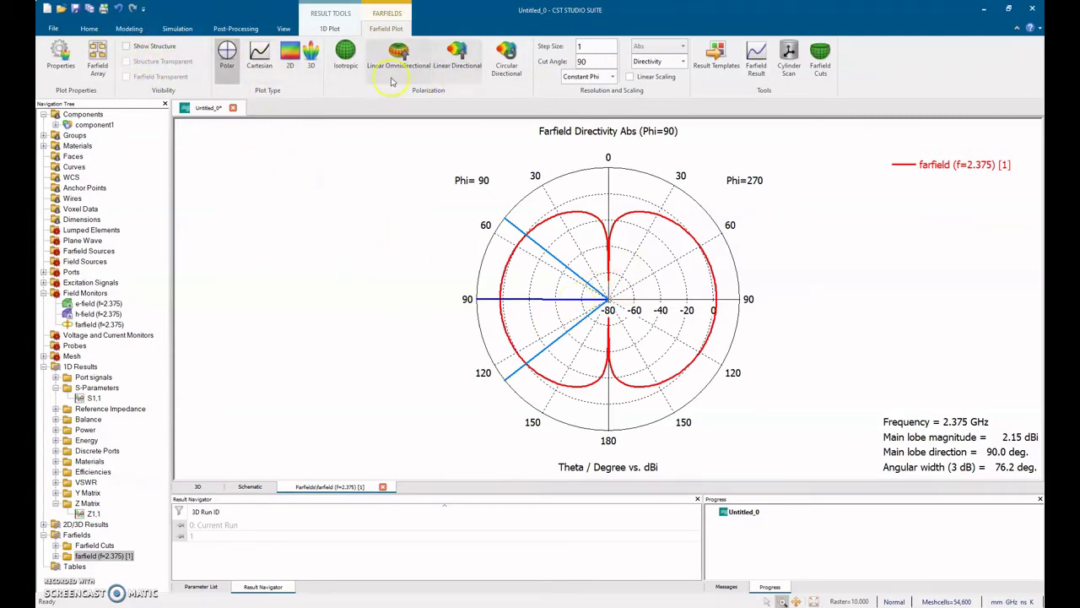
Show the farfield in 3D with the structure displayed and the farfield transparent, and examine its direction relative to the elements.
left_click(311, 57)
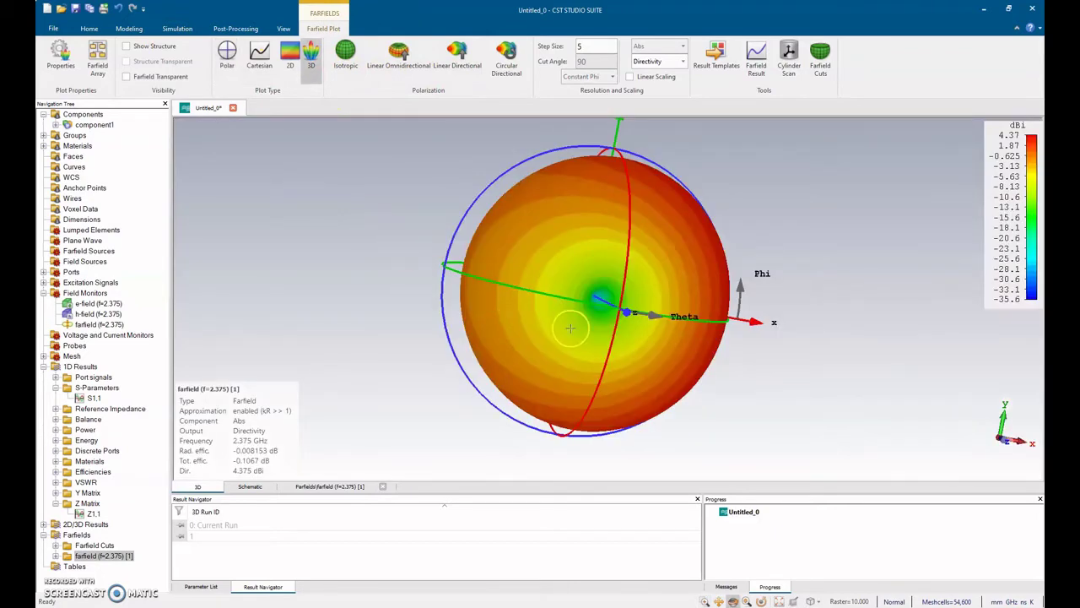
left_click_drag(571, 329, 580, 315)
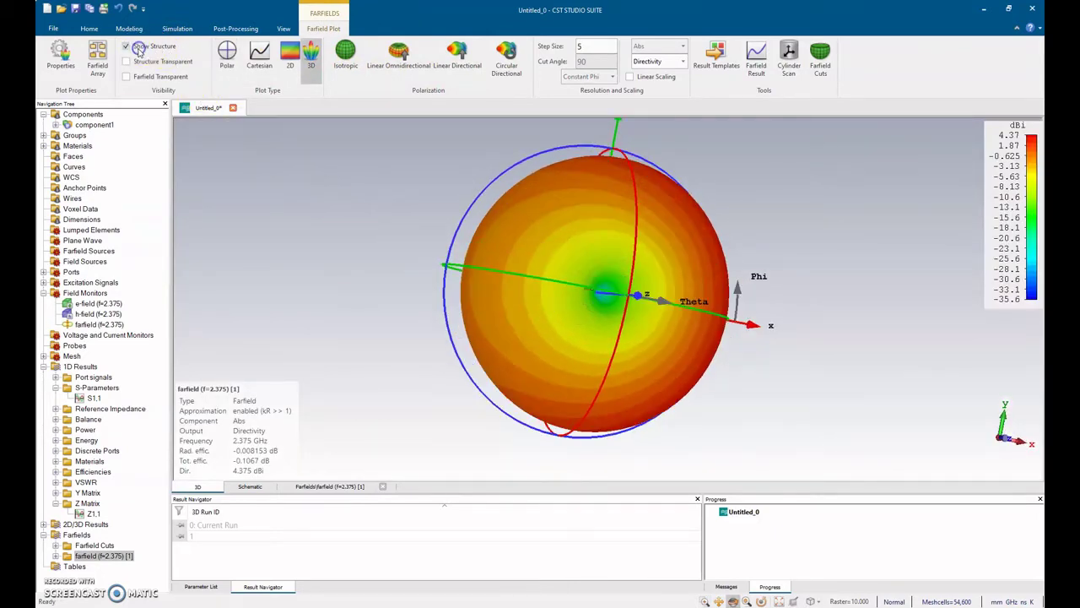
left_click(128, 80)
left_click_drag(600, 368, 563, 418)
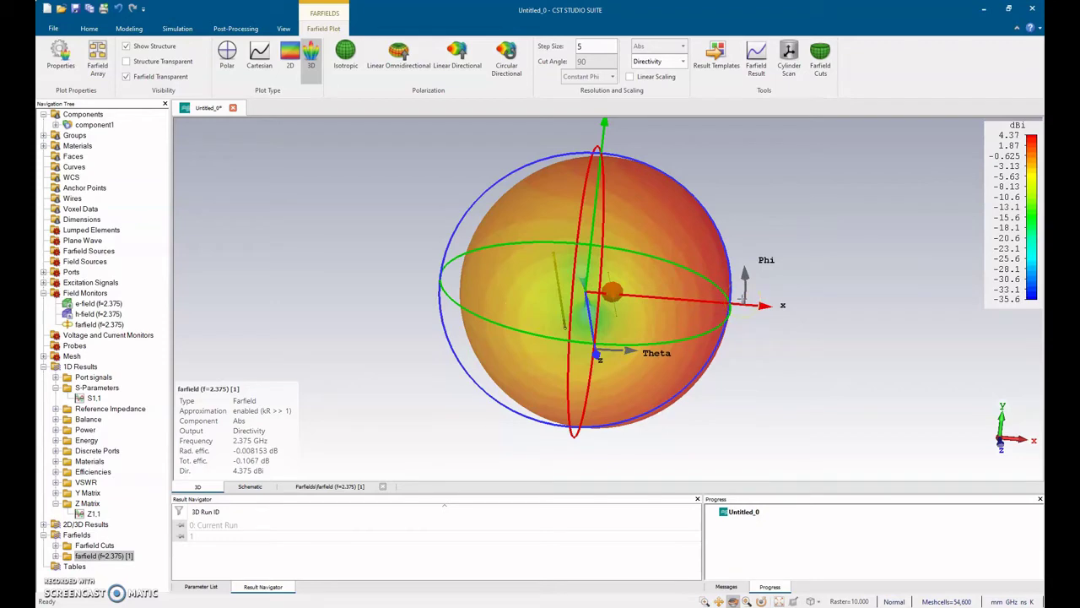
Start a Z-oriented cylinder on the antenna model, named "Director 1 (L3)", with outer radius Rr.
left_click(95, 125)
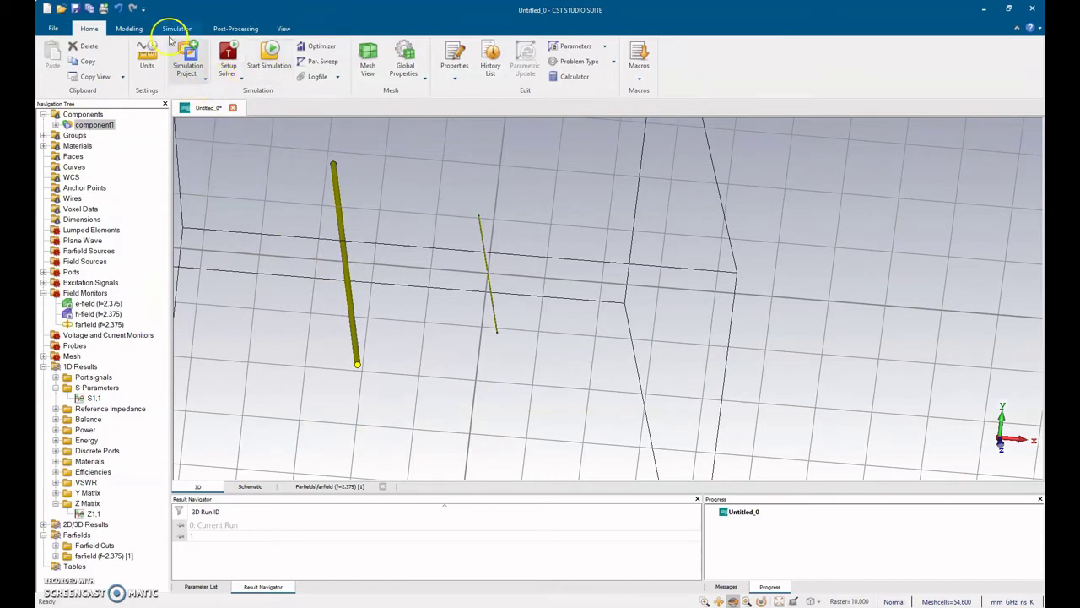
left_click(129, 30)
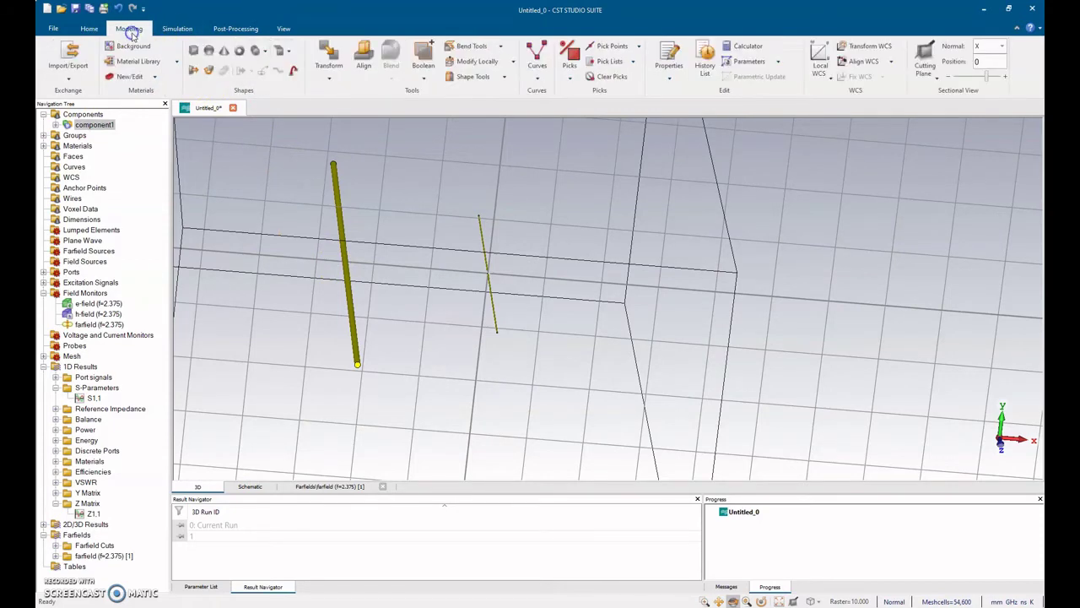
left_click(255, 51)
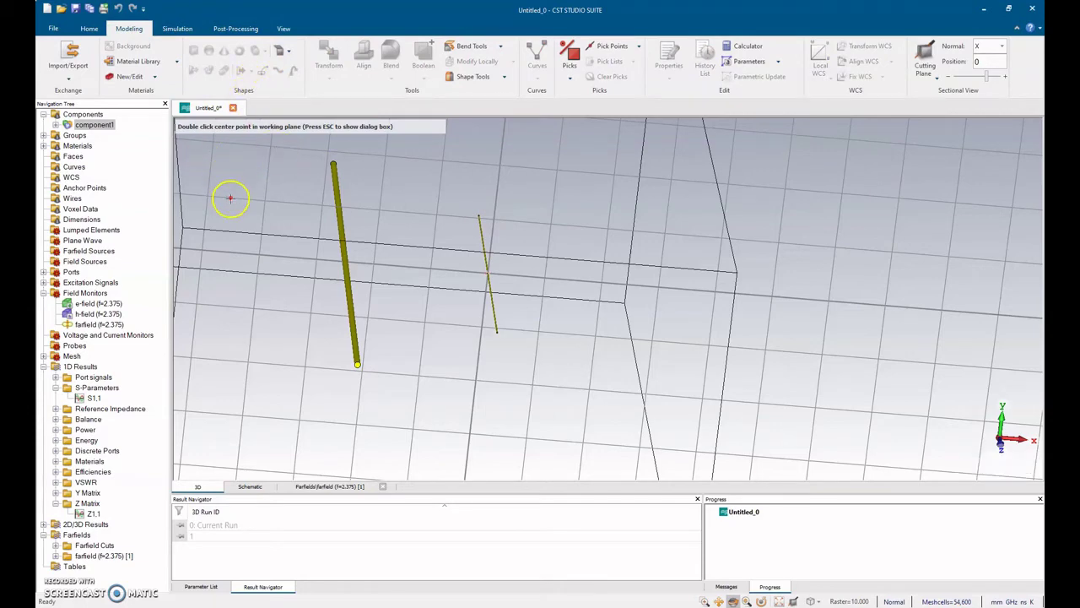
key("Escape")
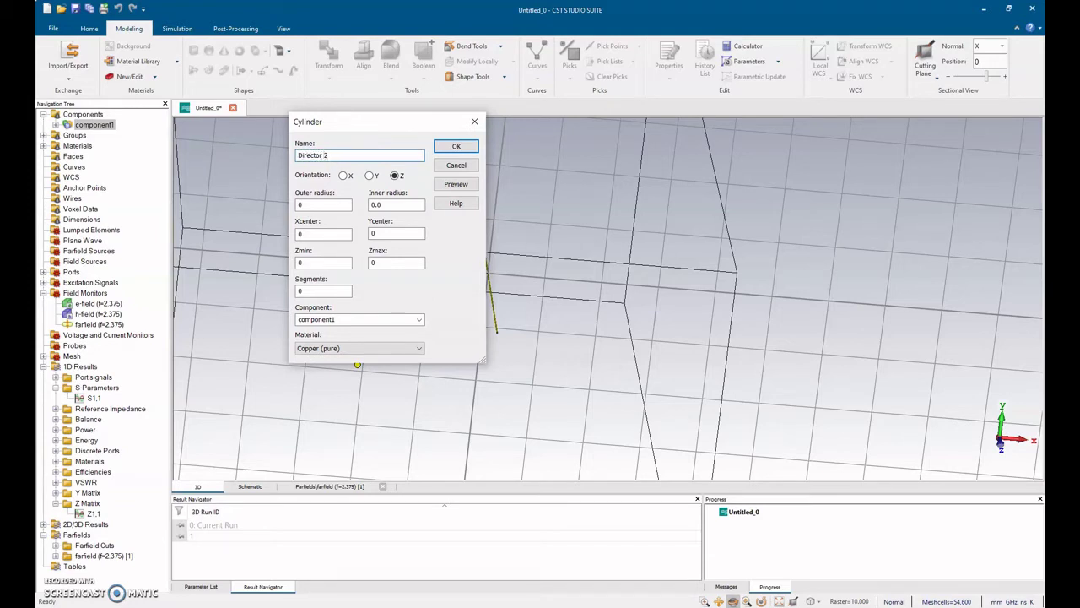
double_click(311, 204)
double_click(320, 235)
double_click(303, 235)
left_click(304, 235)
double_click(336, 155)
left_click(333, 155)
left_click(333, 155)
Set the director cylinder's X center to the parameter S23.
left_click(324, 236)
double_click(315, 234)
left_click(316, 235)
double_click(316, 234)
Check the director length in the OneNote design notes and set the cylinder's Zmin to -L3/2 and Zmax to L3/2.
left_click(322, 263)
double_click(320, 263)
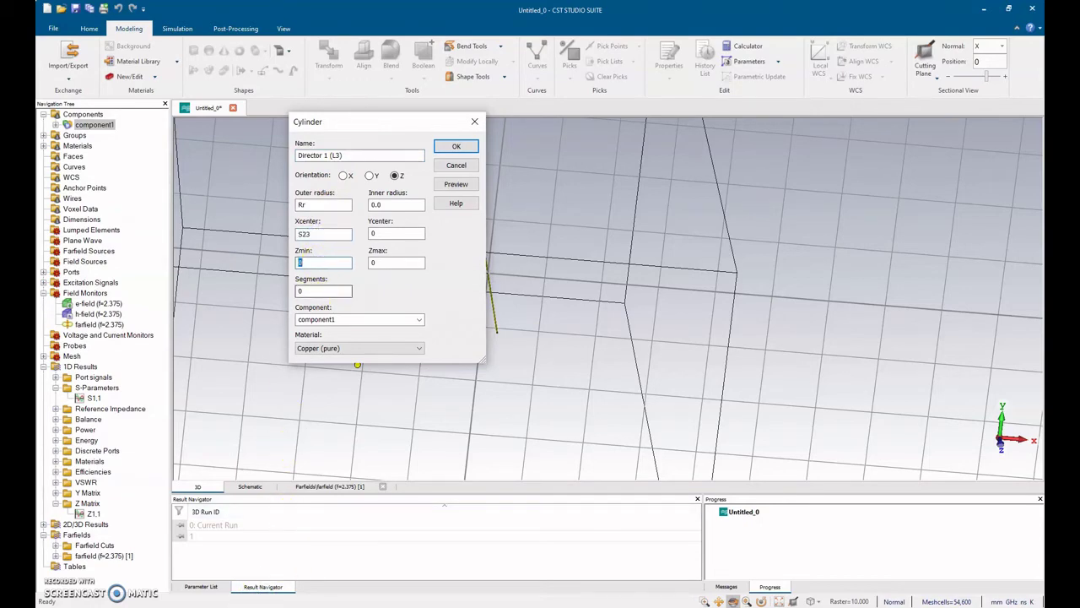
left_click(278, 604)
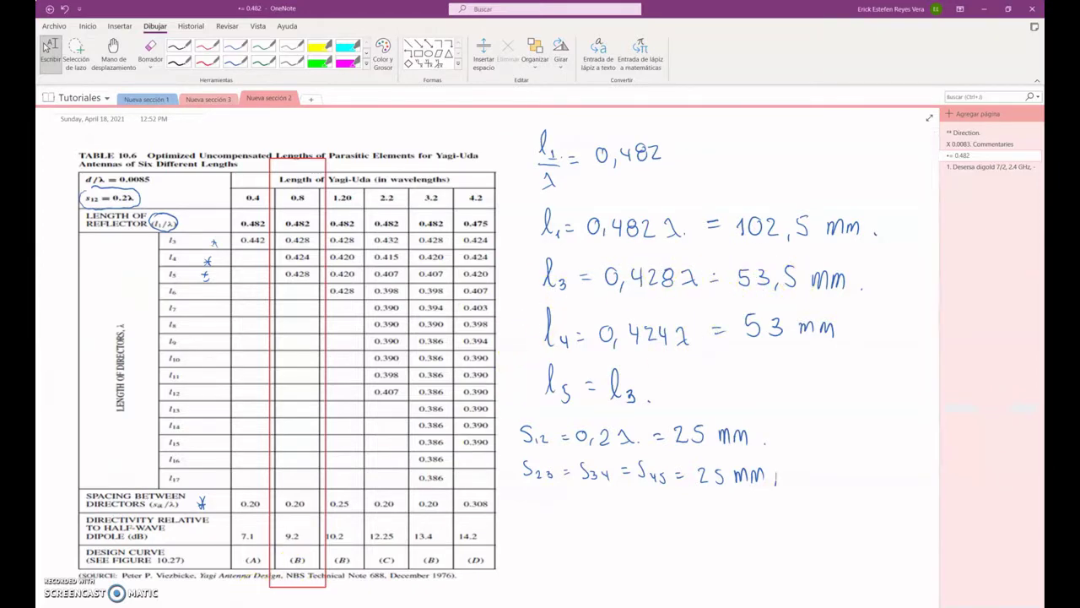
left_click(228, 604)
double_click(308, 264)
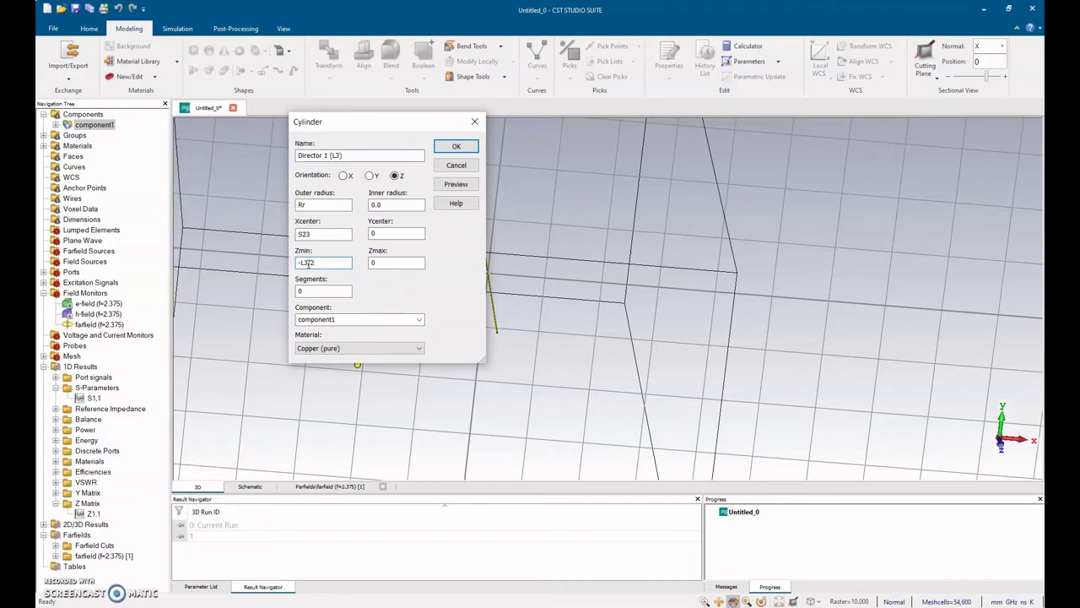
mouse_move(319, 262)
left_mouse_down()
mouse_move(297, 263)
mouse_move(302, 274)
left_mouse_up()
double_click(372, 262)
type("L3/2")
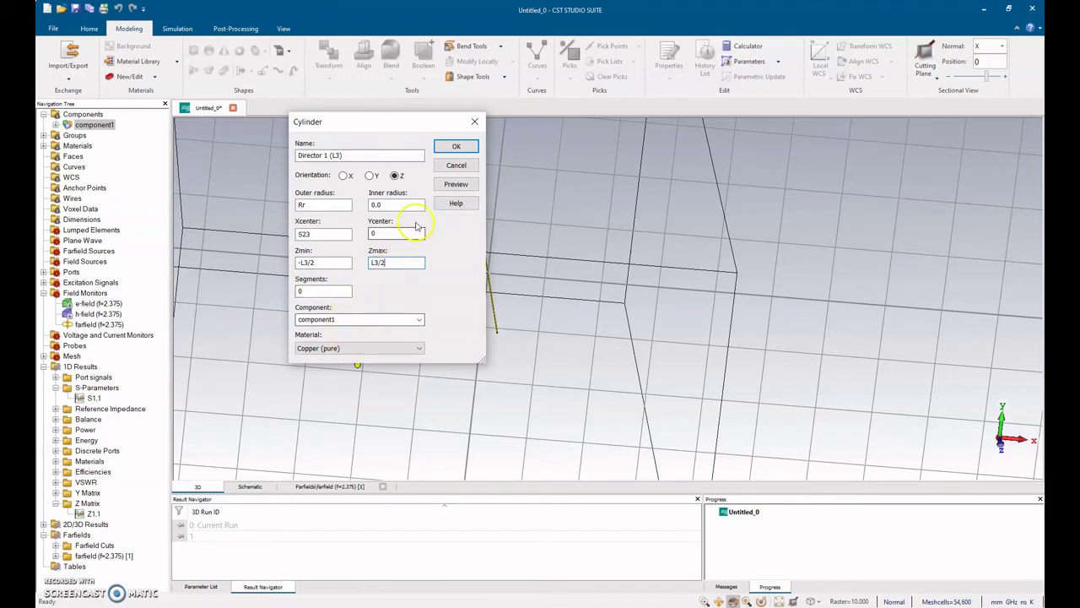
Preview the cylinder and define the missing parameter S23 as 25 with the description "Separacion dipolo-director 1".
left_click(454, 184)
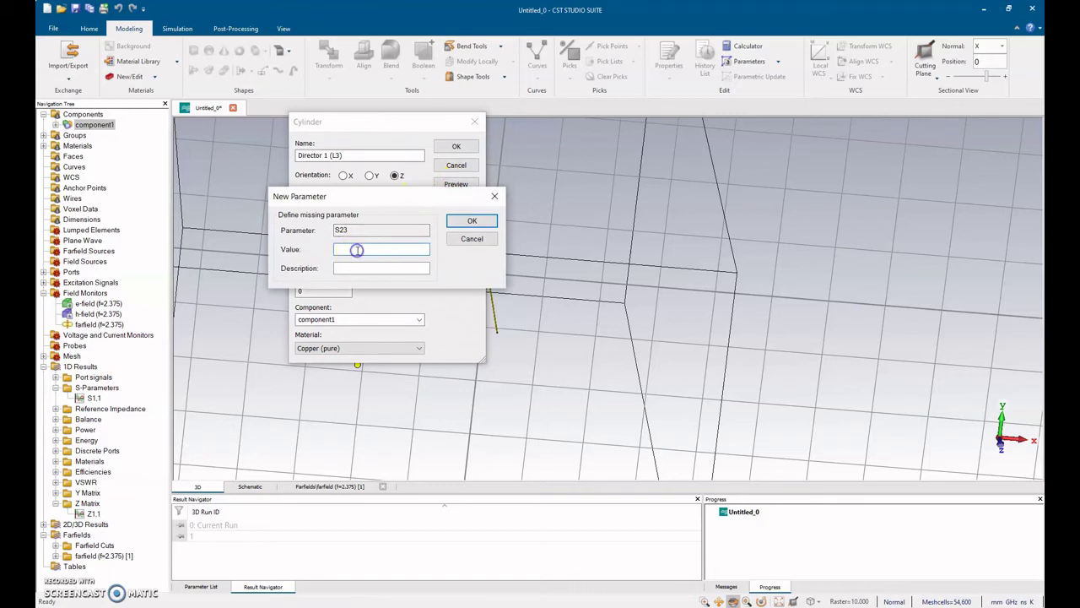
type("25")
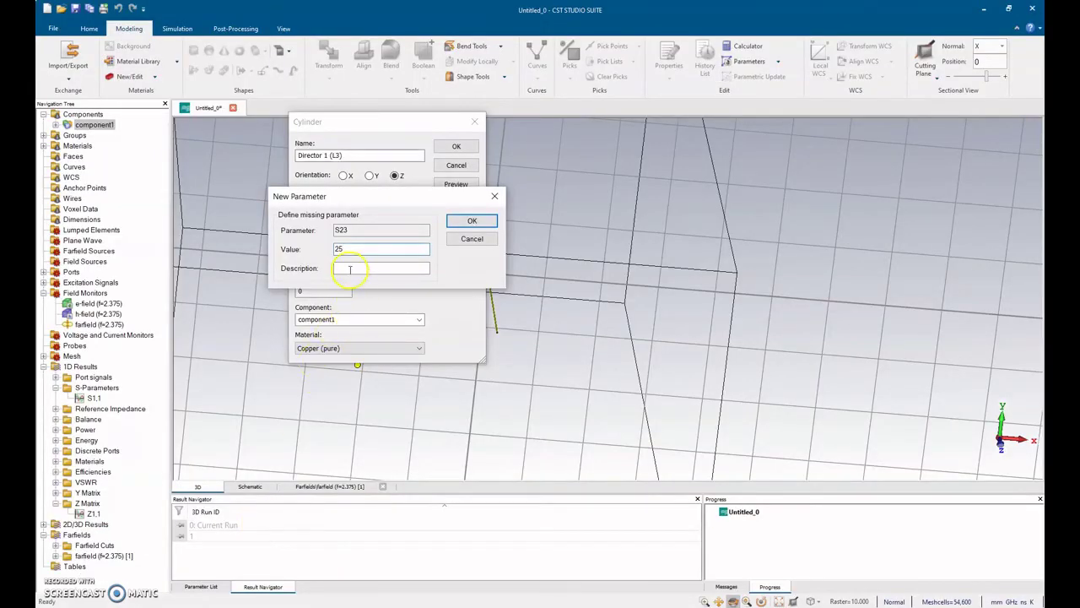
left_click(348, 268)
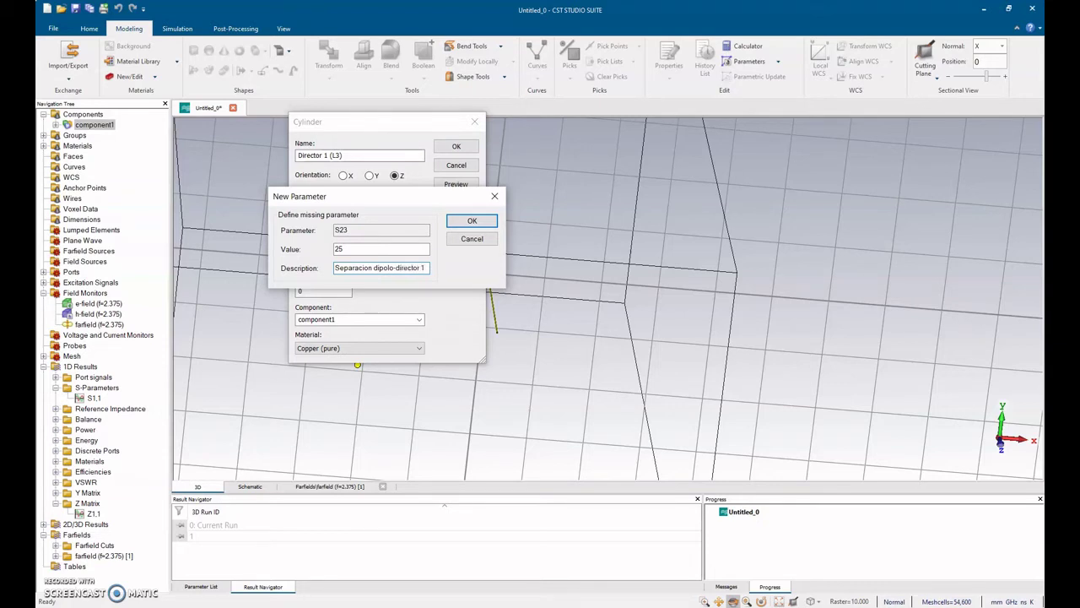
left_click(471, 220)
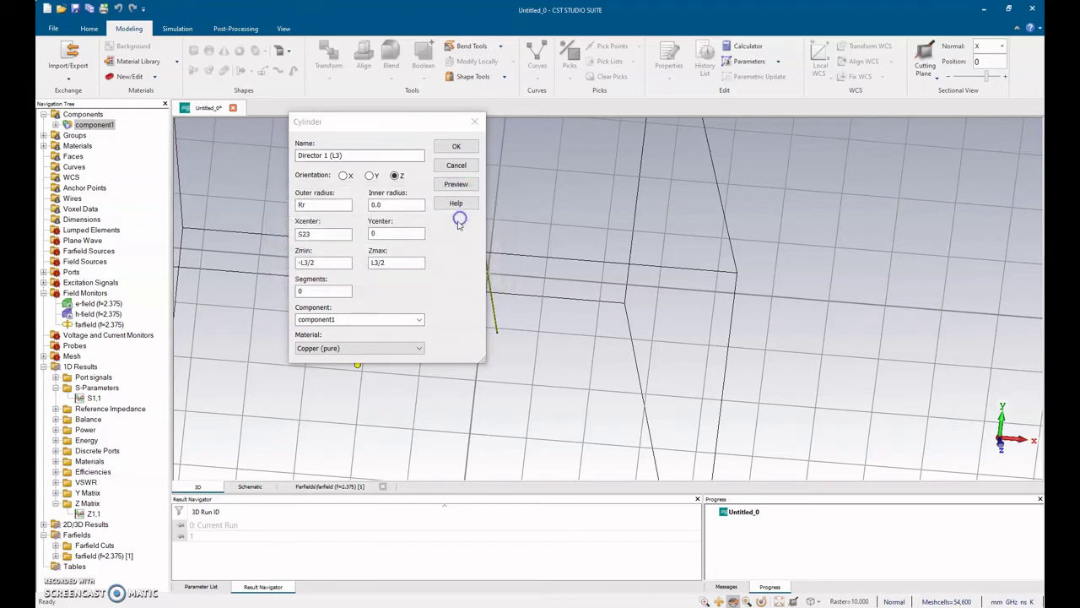
Define L3 as 53.5 with the description "Longitud director 1" and create the director, deleting current results but keeping the result cache.
left_click(362, 284)
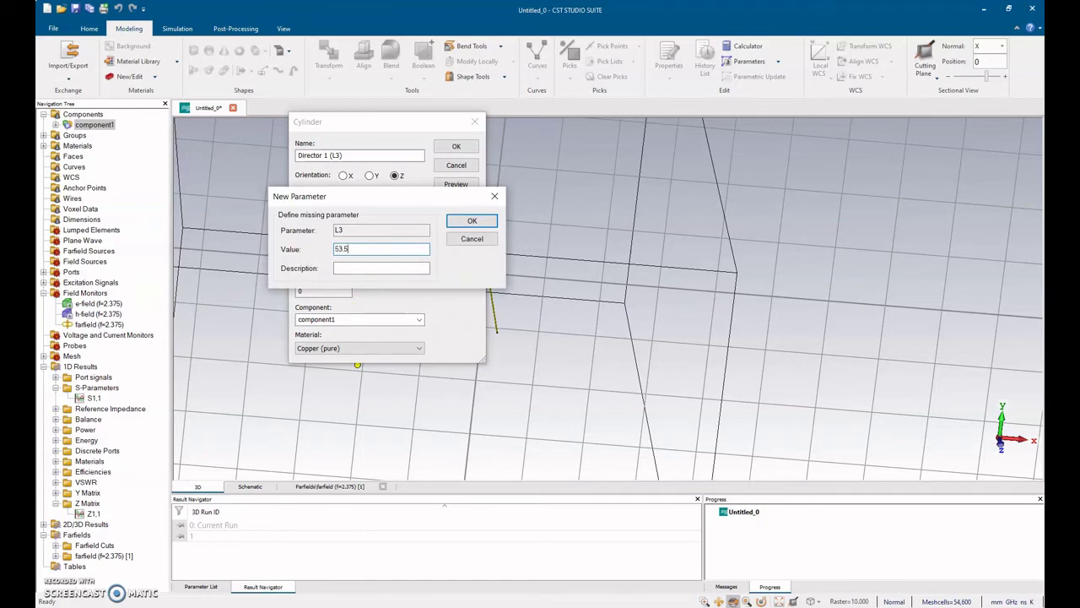
left_click(359, 268)
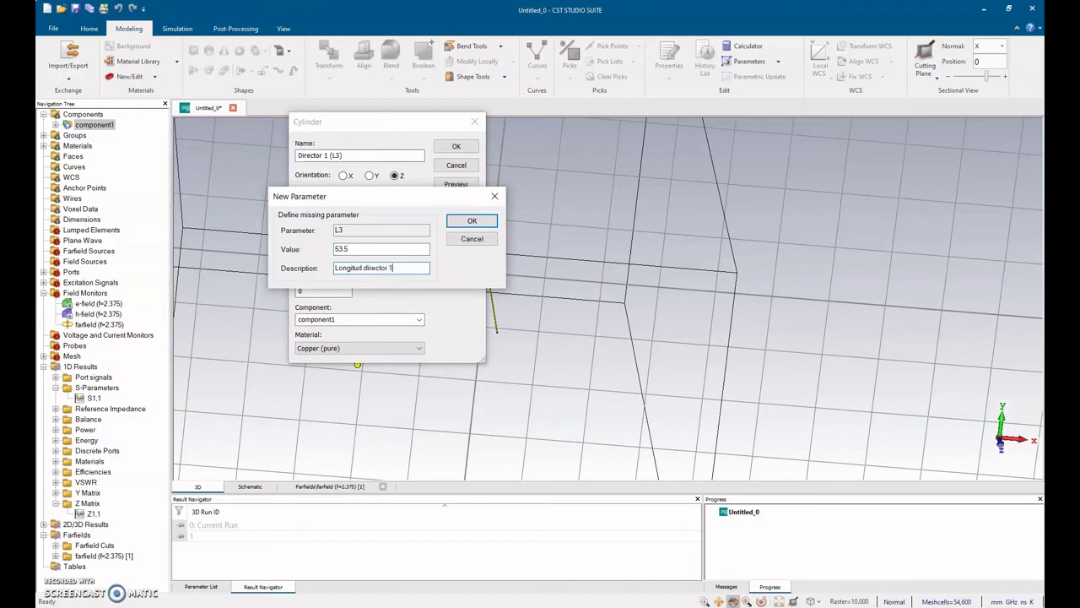
left_click(467, 220)
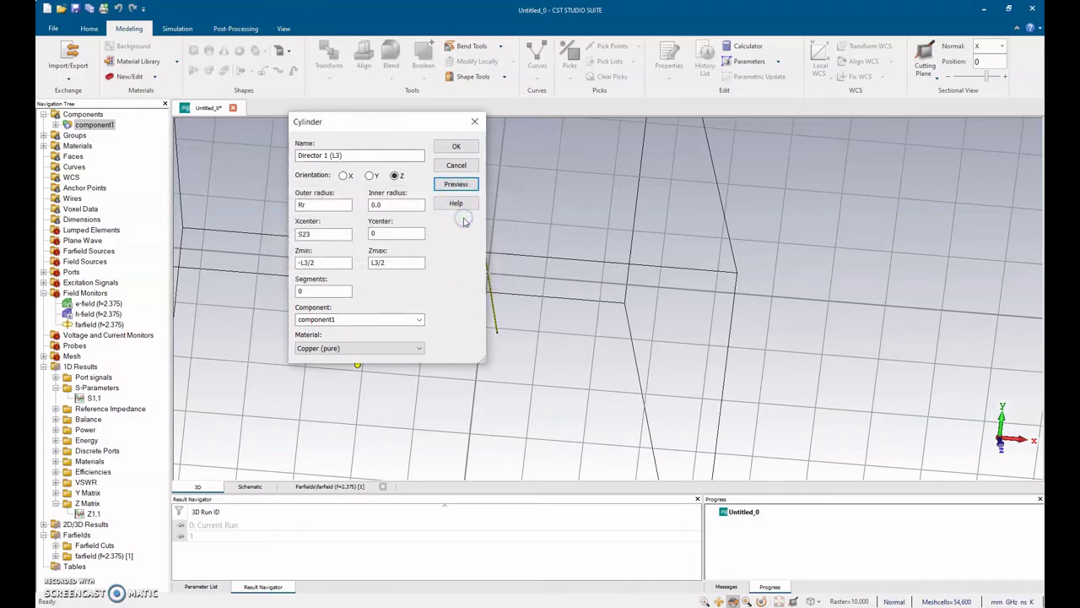
left_click(456, 147)
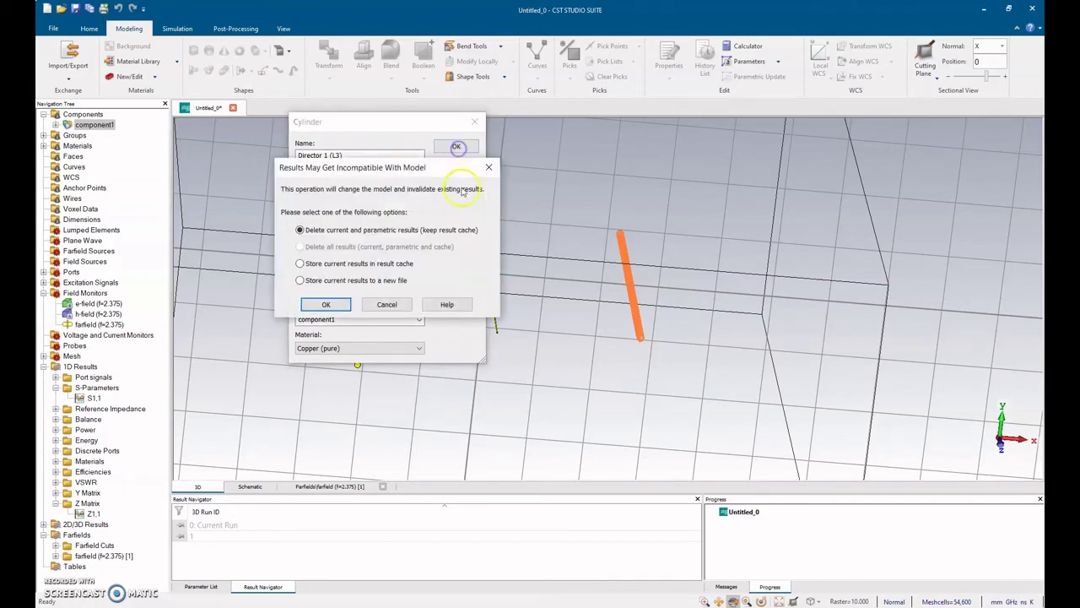
left_click(325, 304)
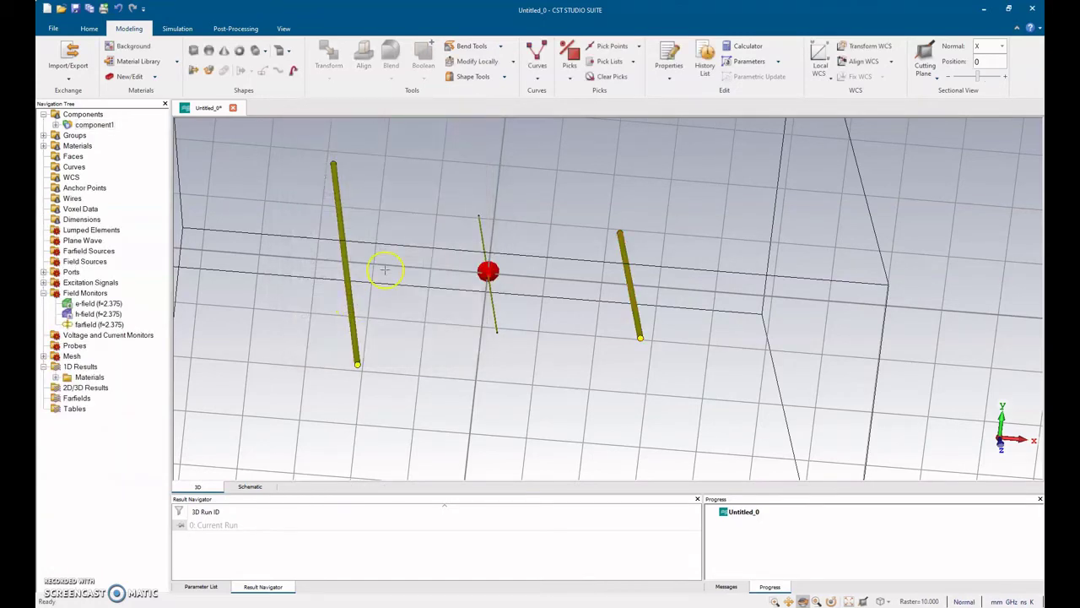
Run the solver on the antenna with the reflector, dipole and first director.
scroll(519, 354, "down", 3)
scroll(515, 363, "up", 3)
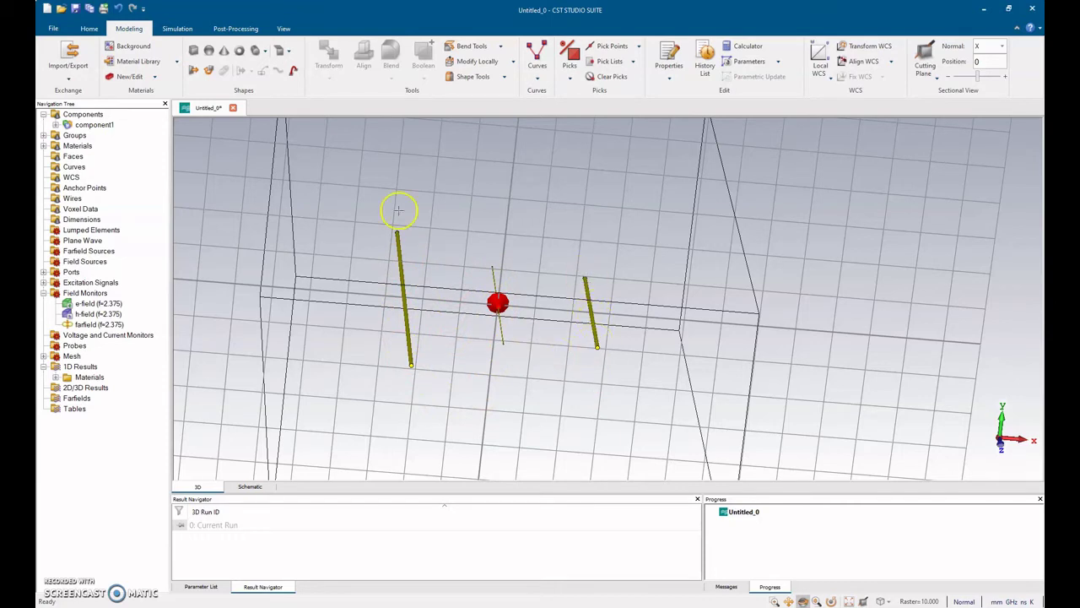
left_click(176, 29)
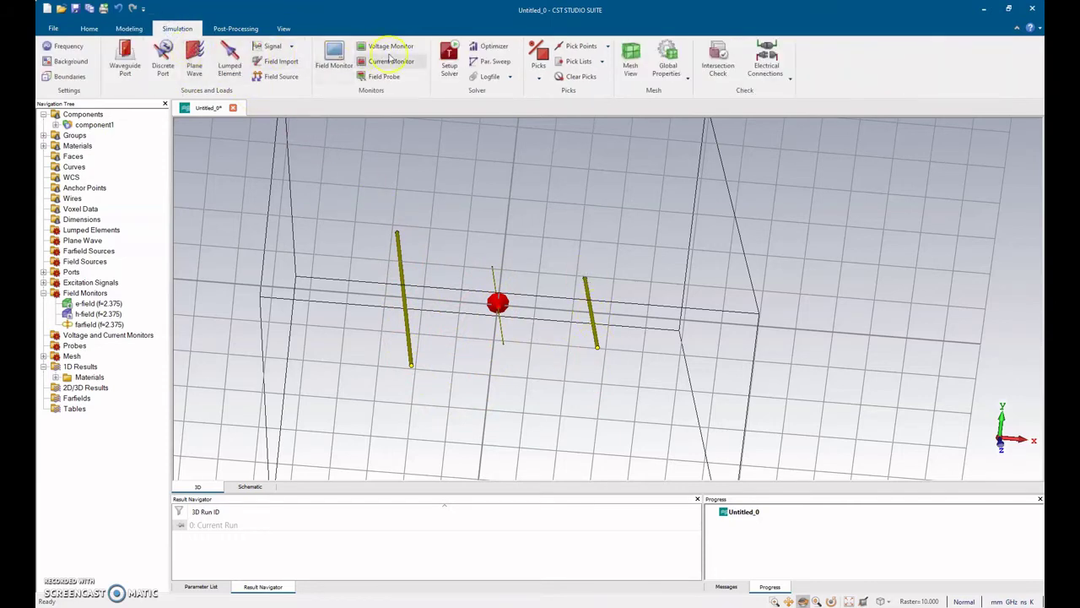
left_click(449, 54)
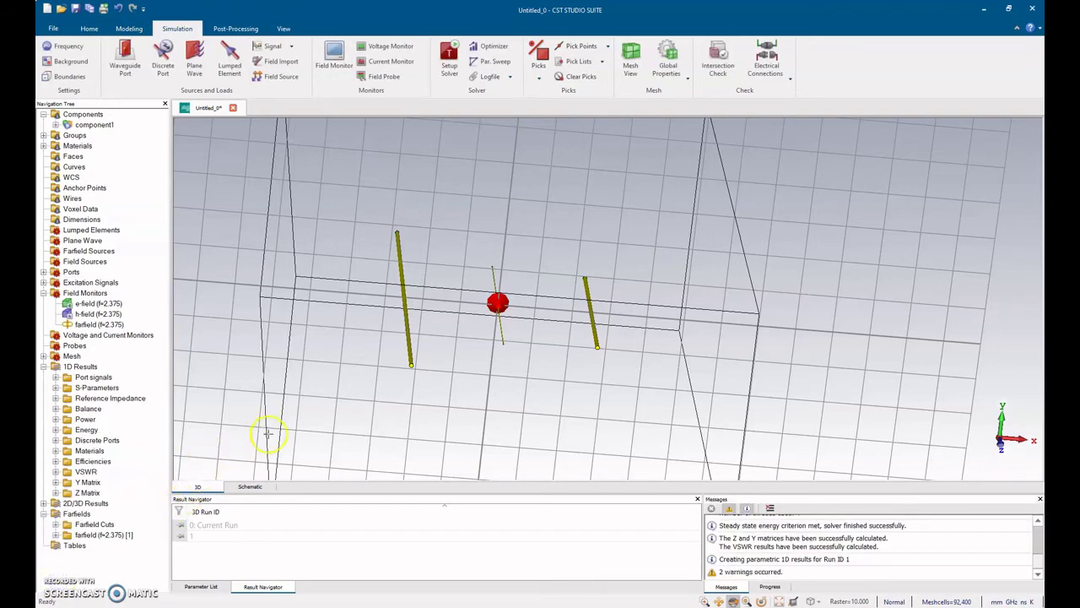
Hide the curve markers on the S-Parameters plot and move the axis marker to the S1,1 minimum at about 2.32 GHz.
left_click(89, 387)
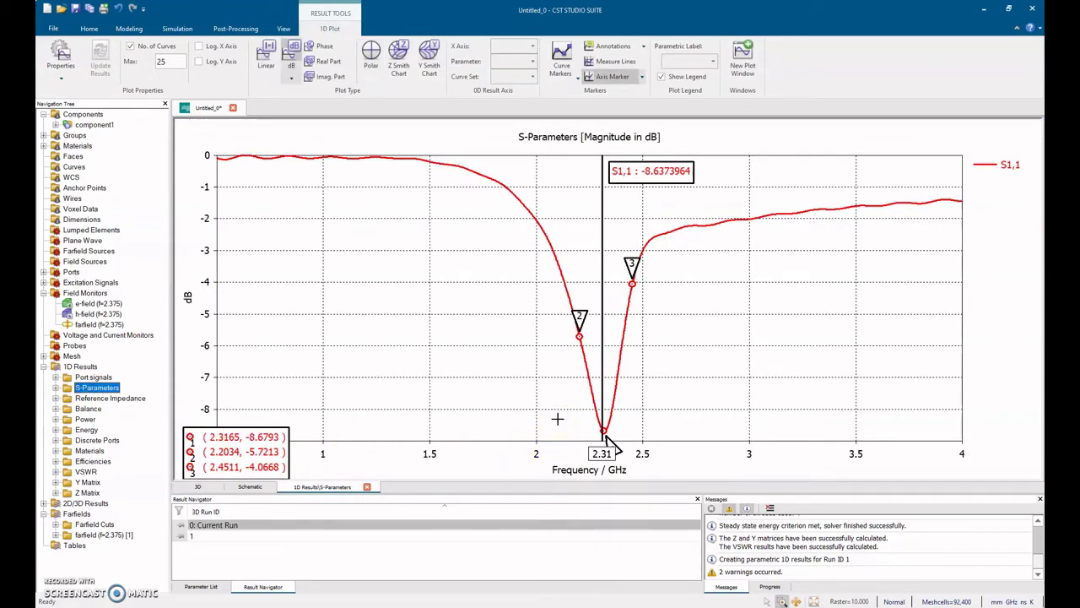
left_click(632, 287)
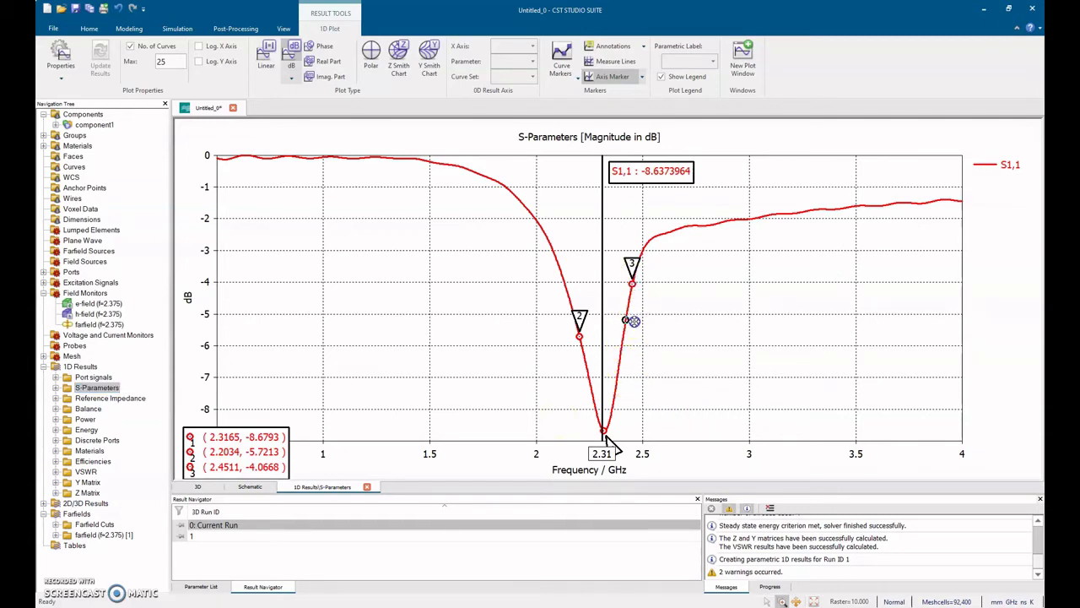
left_click_drag(631, 325, 626, 324)
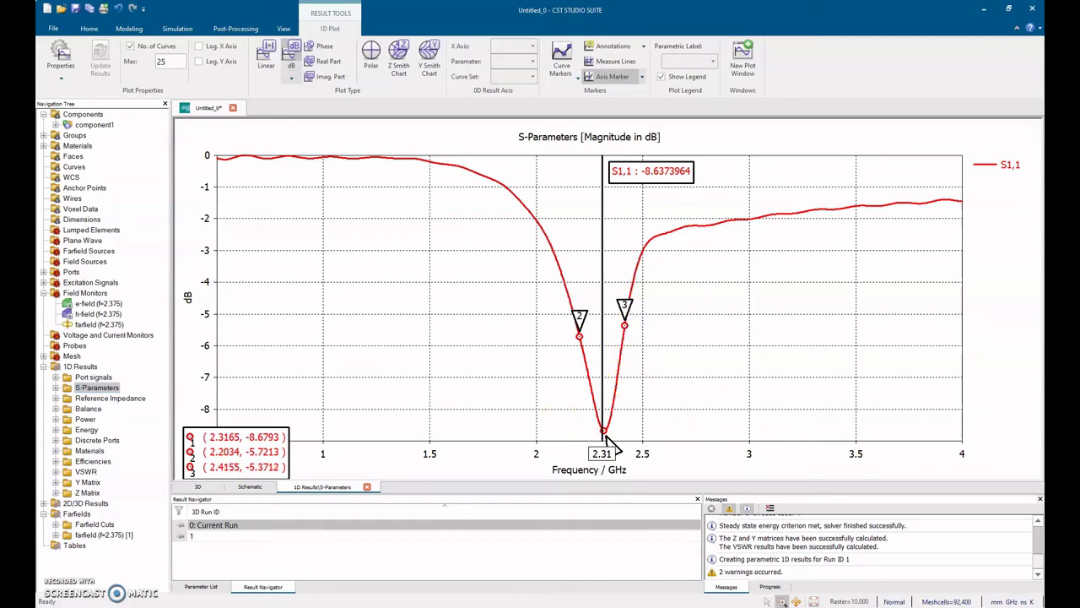
left_click(573, 76)
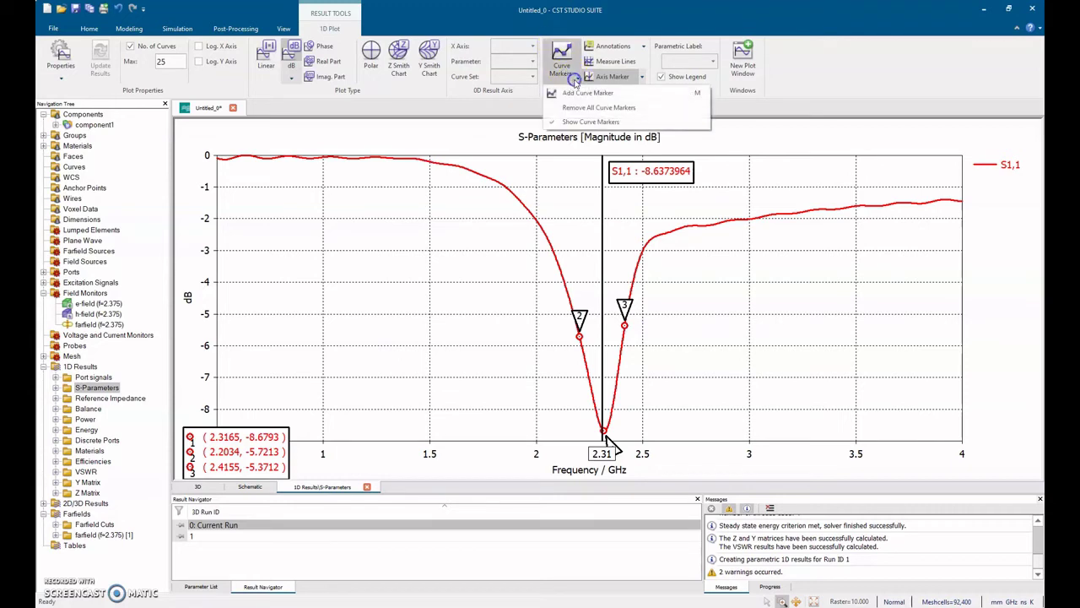
left_click(588, 123)
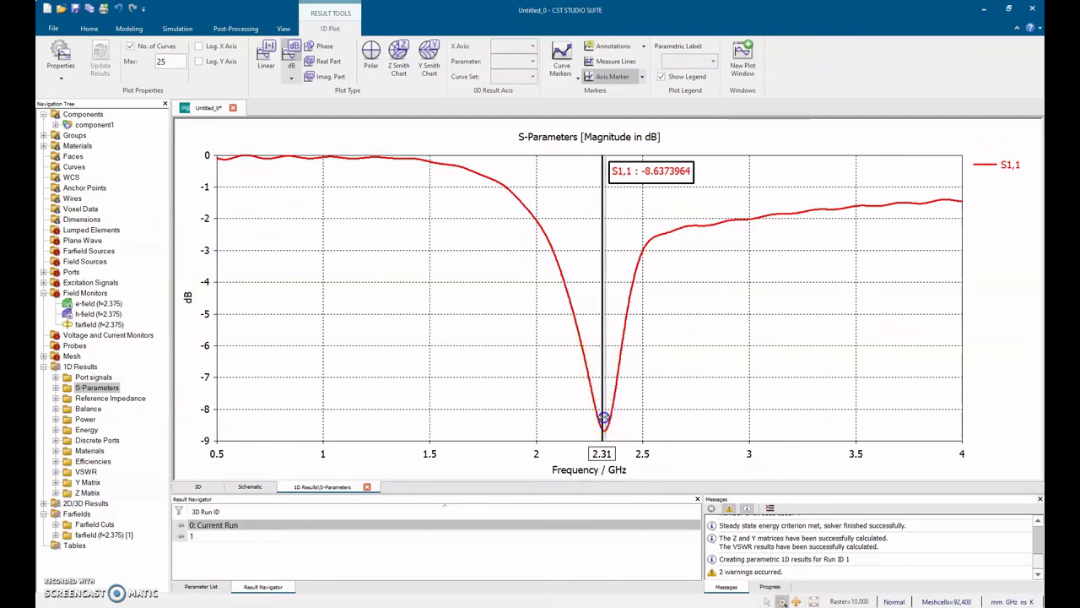
left_click_drag(604, 417, 603, 426)
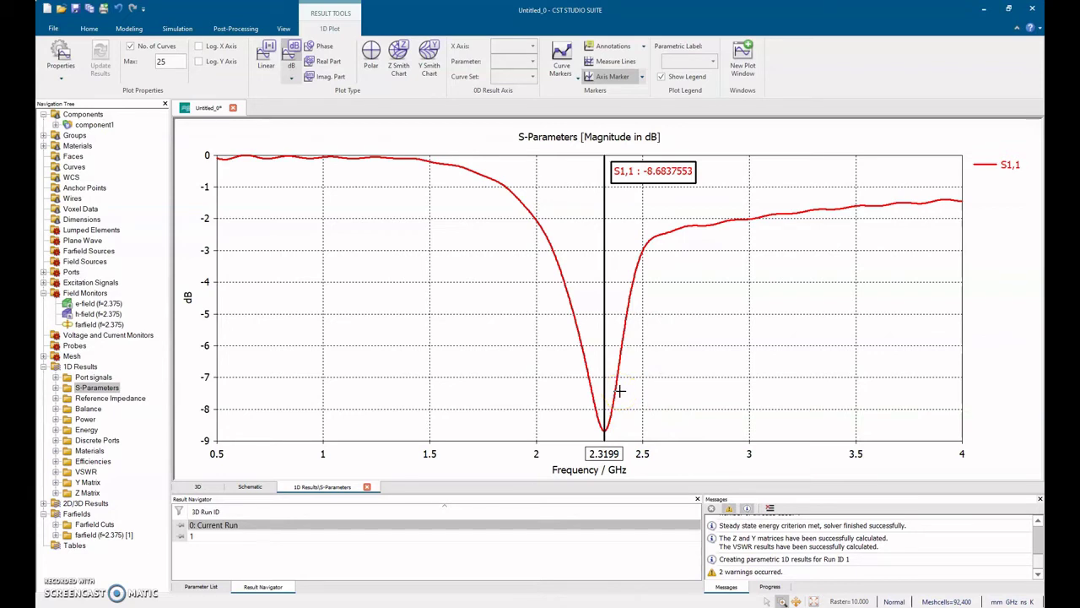
left_click(603, 457)
Add a Farfield/RCS field monitor at a frequency of 2.32 GHz.
left_click(178, 31)
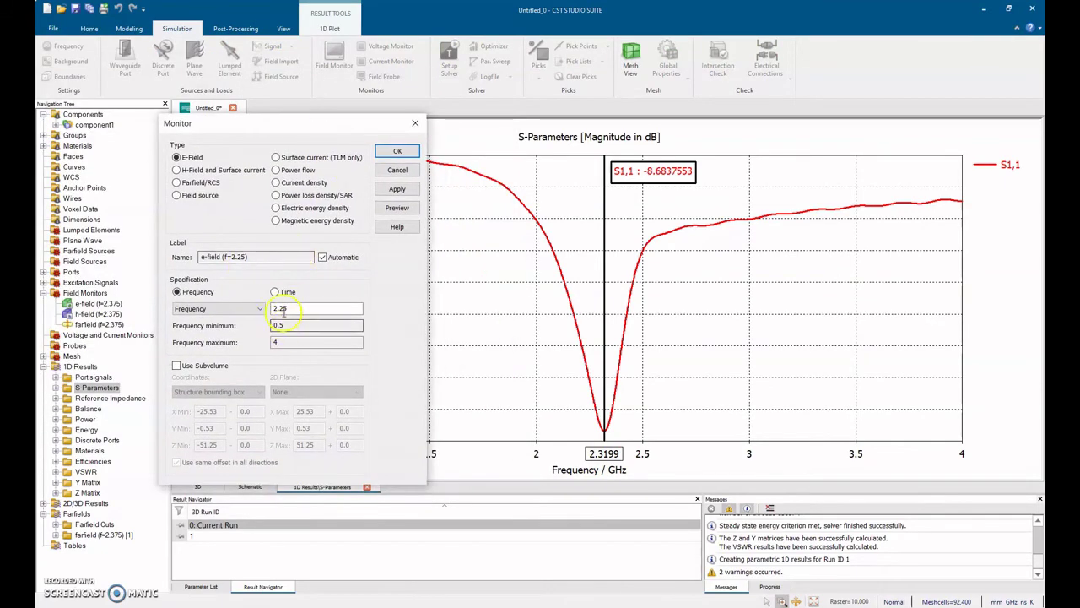
left_click(285, 311)
double_click(281, 310)
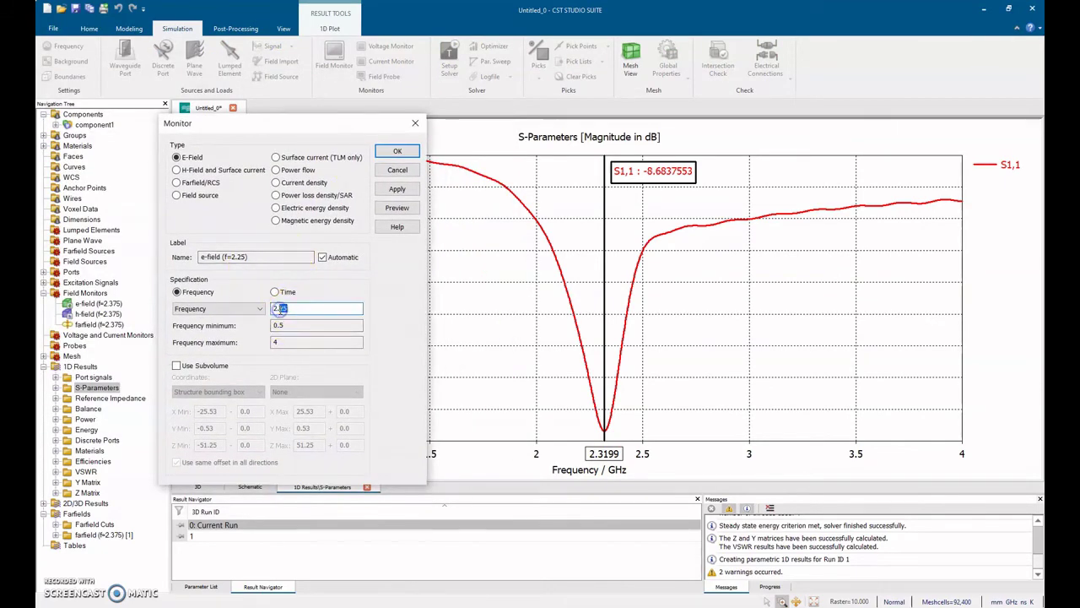
type("2.3")
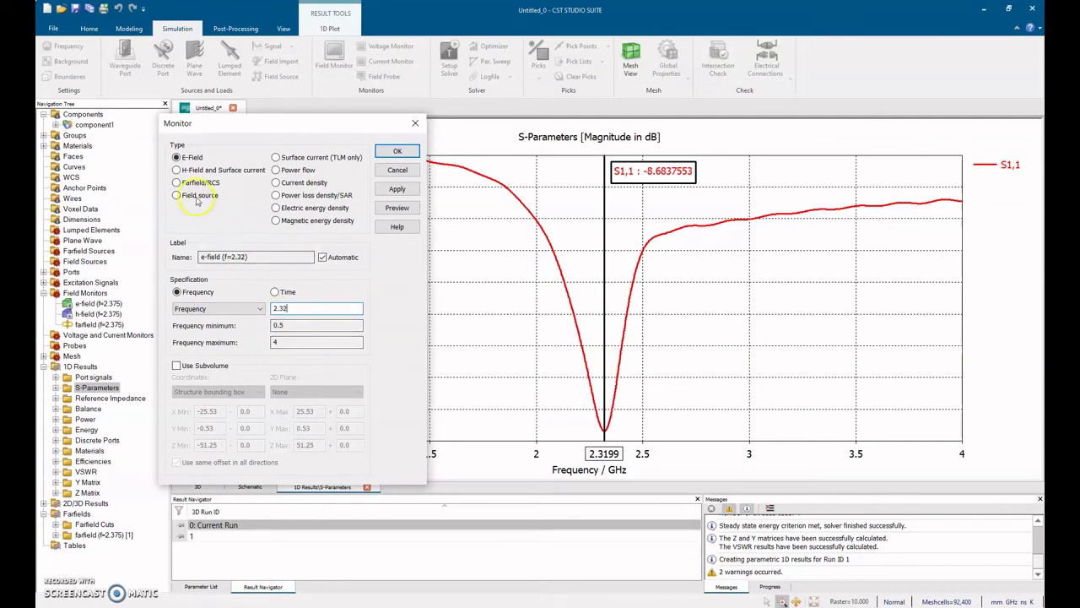
left_click(176, 182)
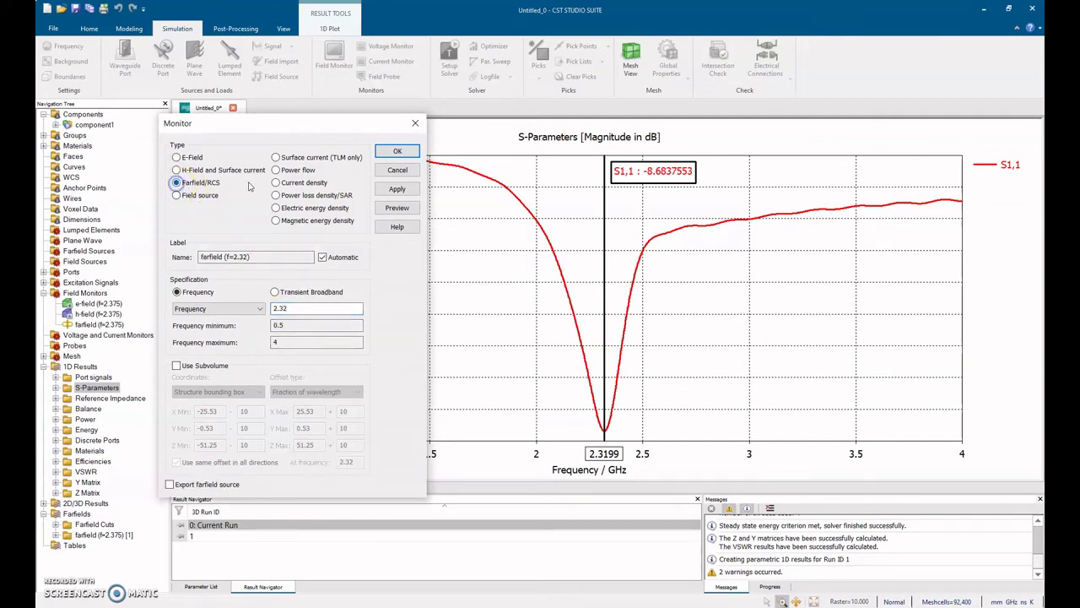
left_click(397, 150)
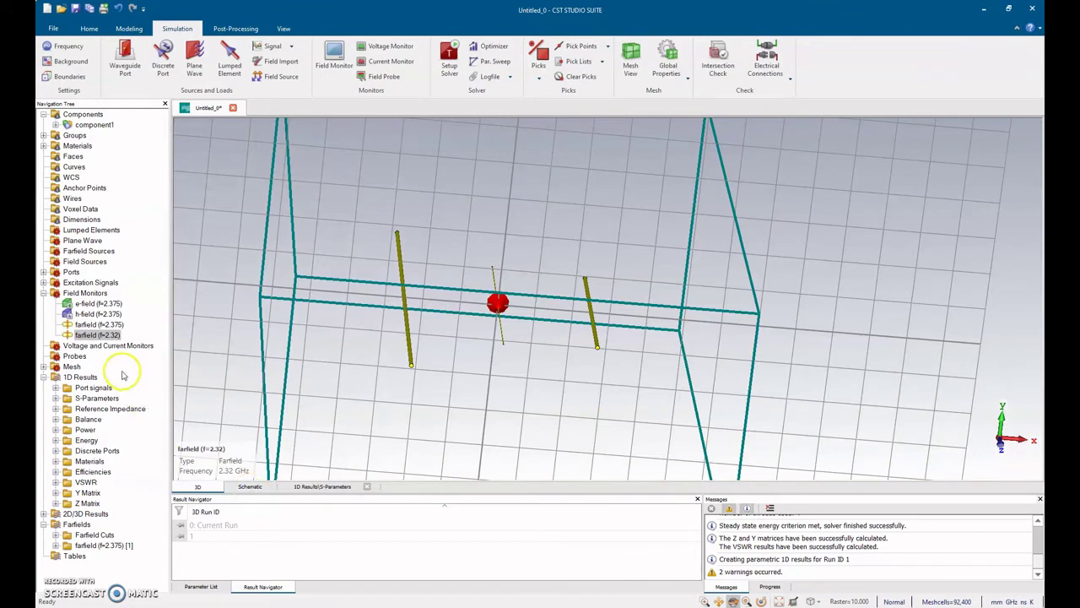
Delete the farfield, h-field and e-field monitors defined at 2.375 GHz.
left_click(99, 324)
right_click(99, 324)
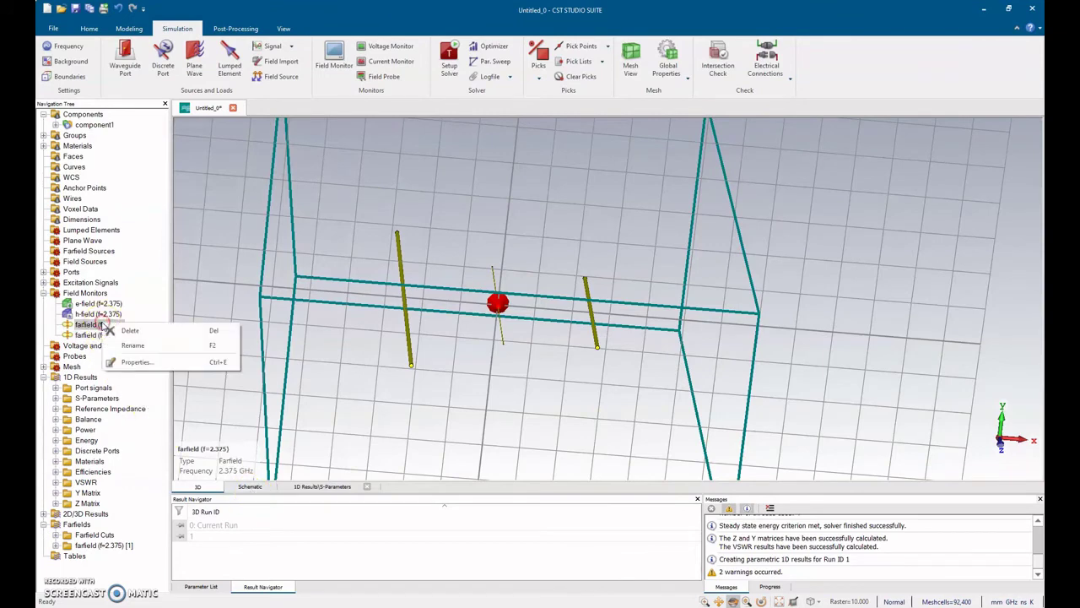
left_click(135, 333)
left_click(516, 343)
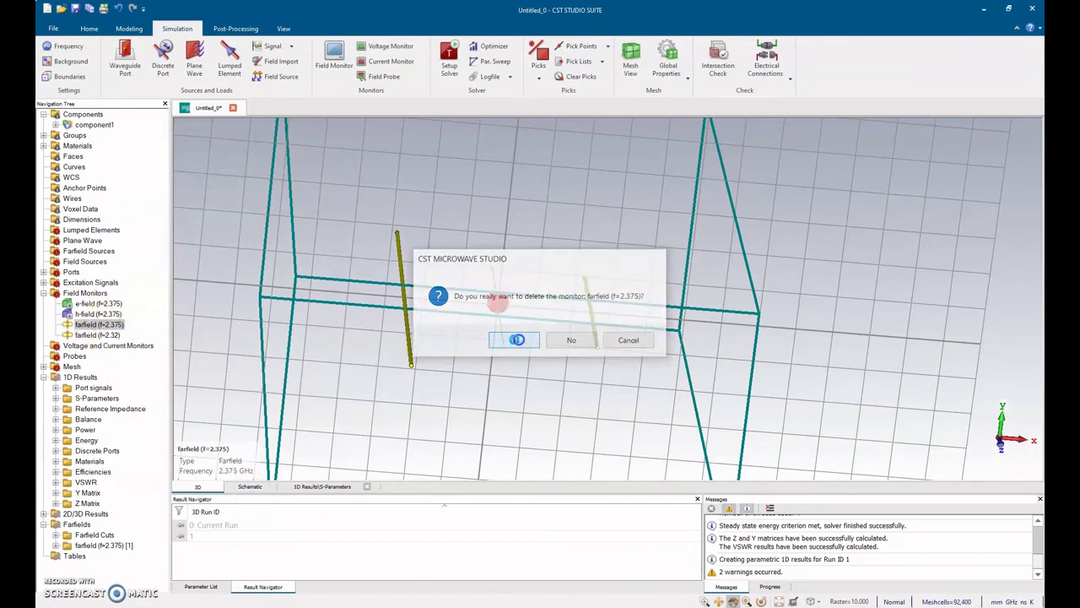
left_click(97, 314)
right_click(106, 316)
left_click(126, 319)
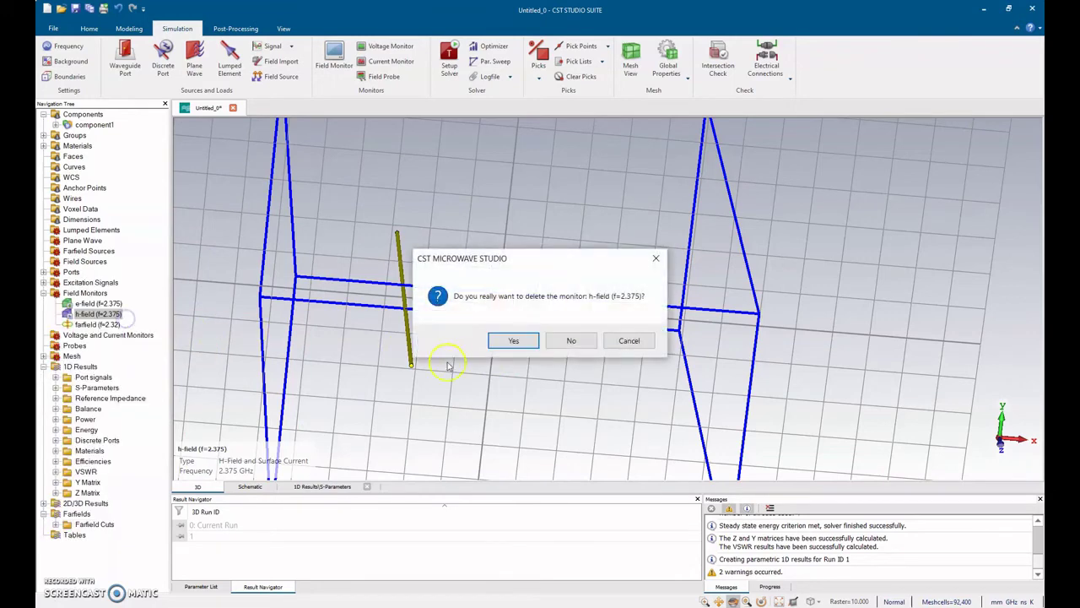
left_click(512, 339)
left_click(98, 302)
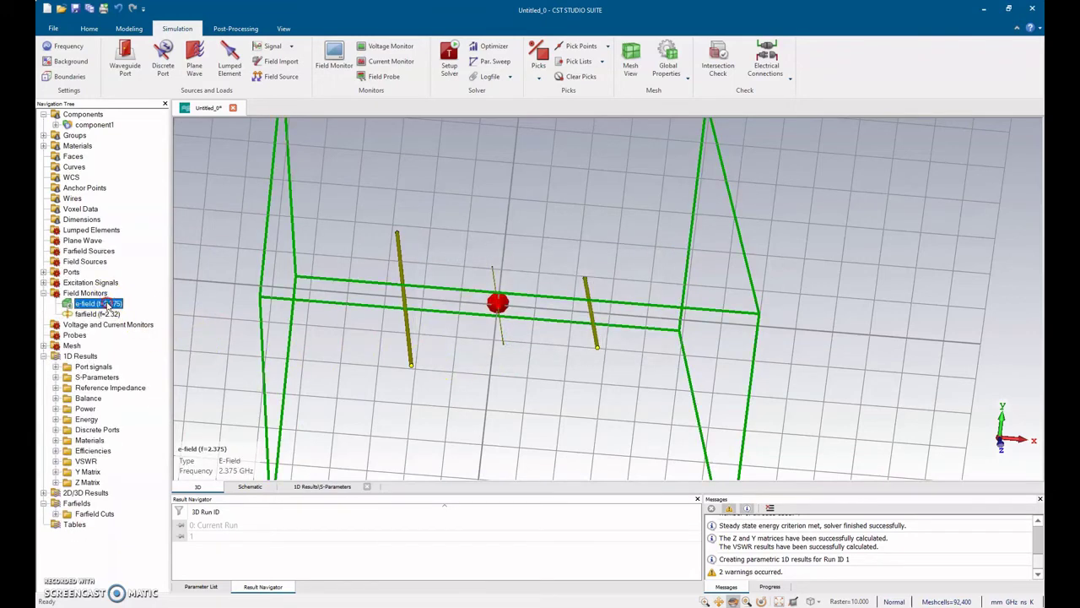
right_click(108, 305)
left_click(140, 310)
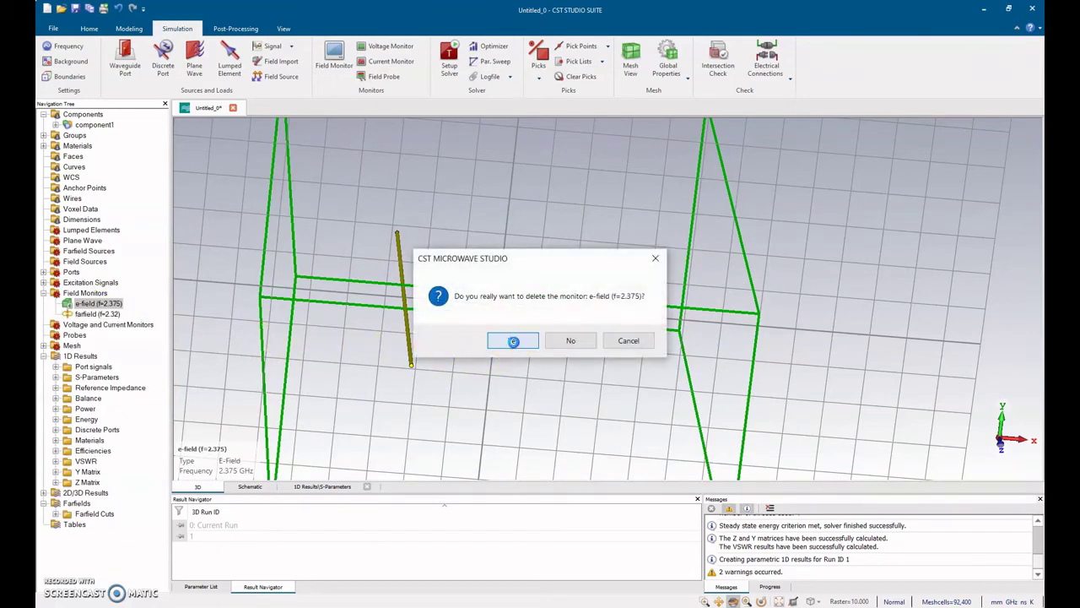
left_click(513, 341)
Run the time domain solver with the hexahedral mesh and -40 dB accuracy.
left_click(450, 65)
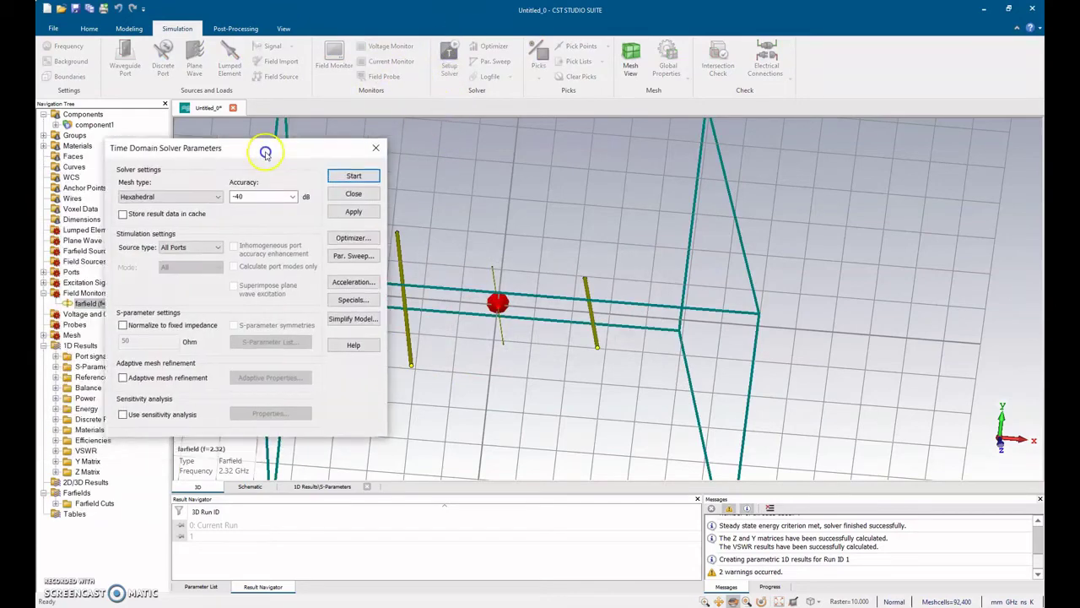
left_click(445, 155)
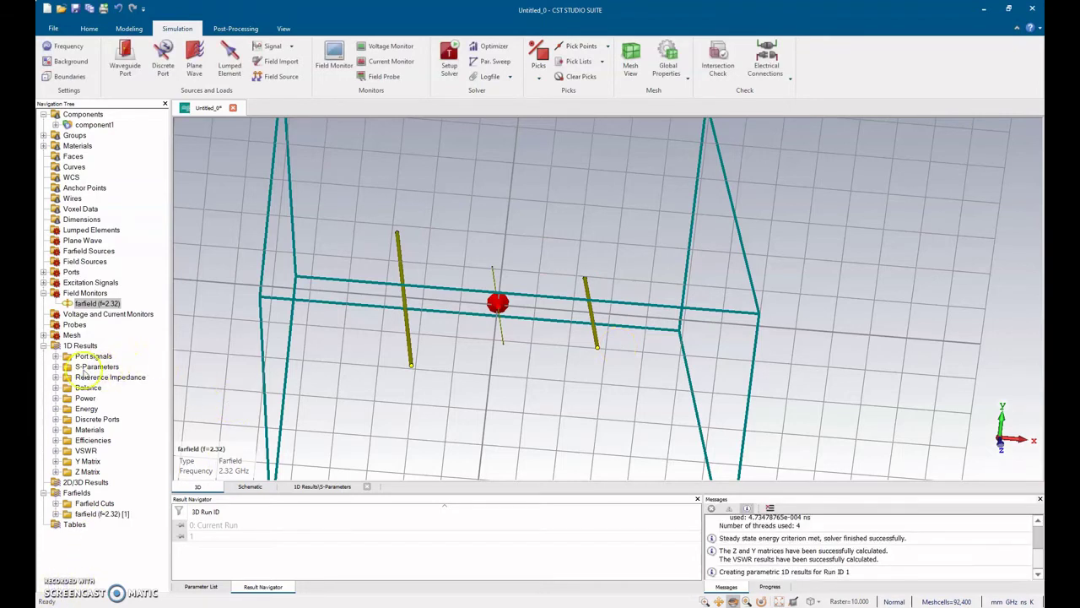
Examine the 3D farfield directivity pattern at 2.32 GHz from several angles relative to the antenna elements.
left_click(95, 514)
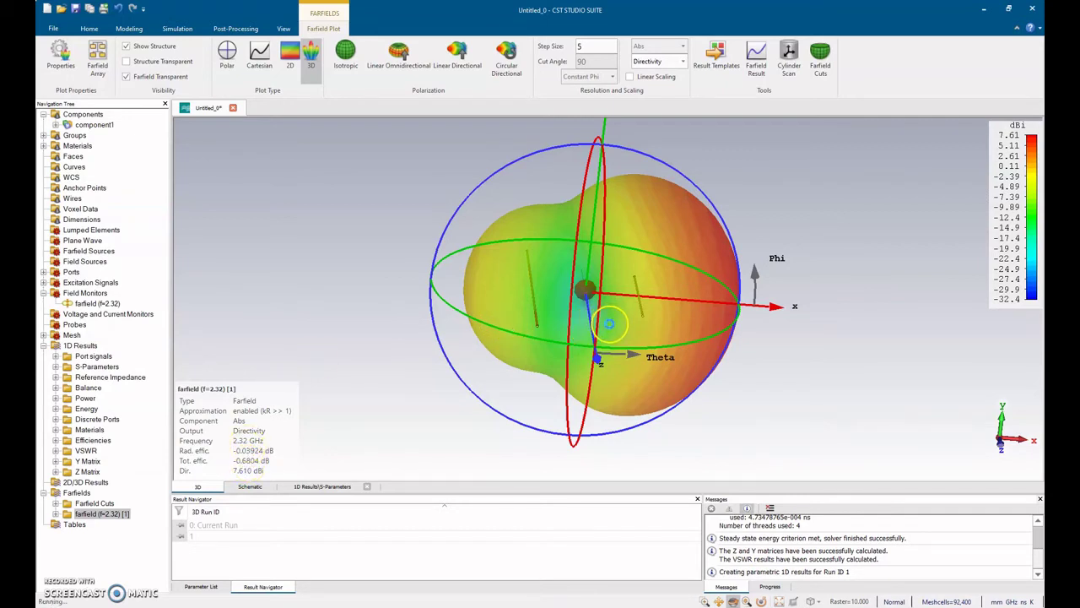
scroll(607, 320, "down", 2)
scroll(601, 327, "up", 4)
scroll(600, 332, "down", 3)
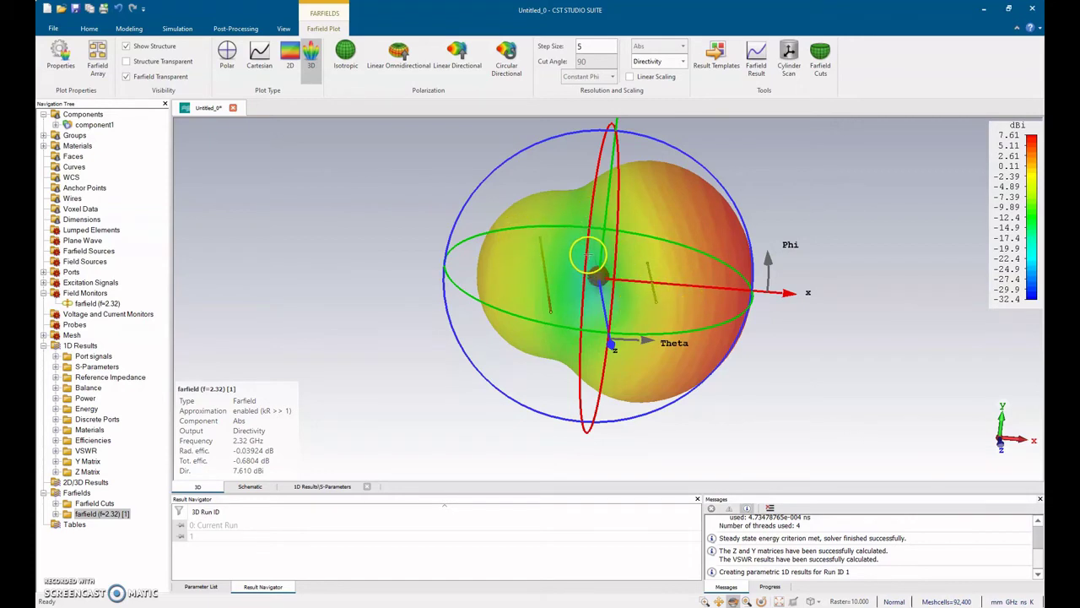
left_click_drag(578, 297, 554, 436)
mouse_move(579, 332)
left_mouse_down()
mouse_move(592, 362)
mouse_move(592, 348)
left_mouse_up()
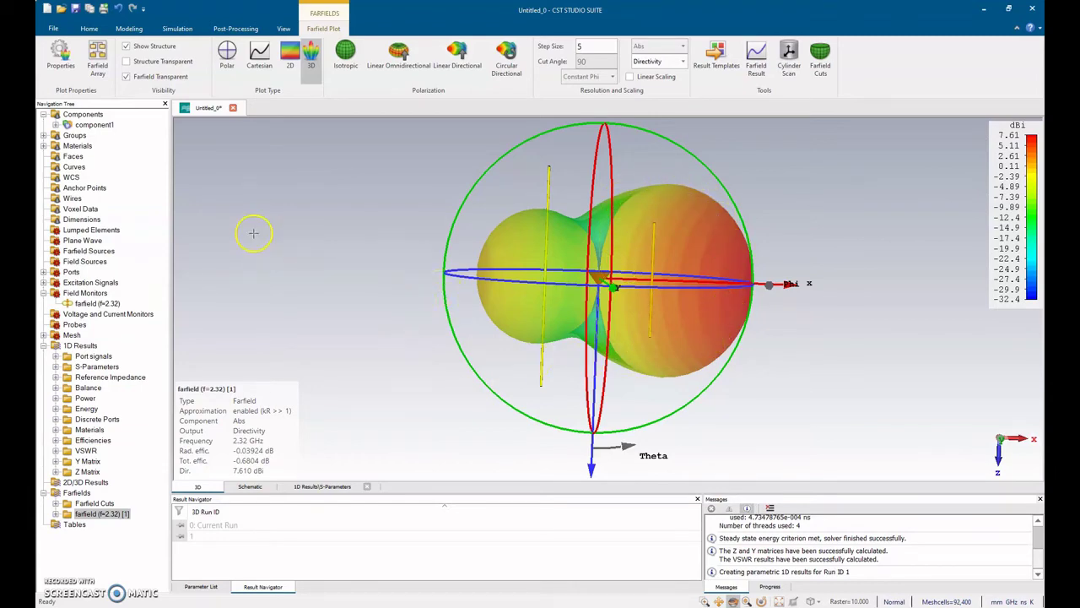
Define a Z-oriented pure copper cylinder named Director 2 (L4) with outer radius Rr, Xcenter S23+S34, Zmin -L4/2 and Zmax L4/2.
left_click(83, 114)
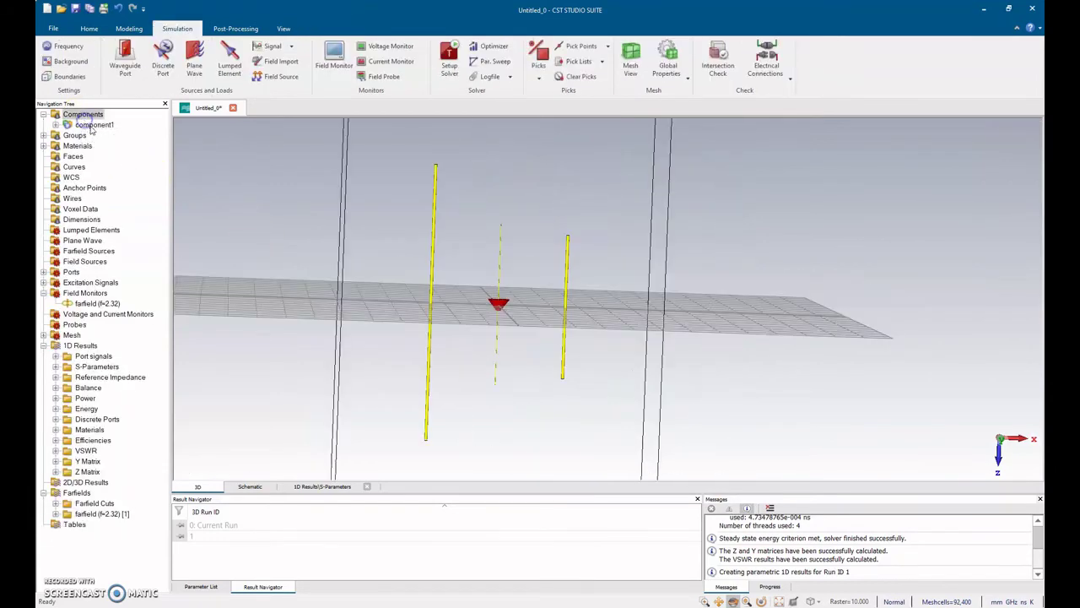
left_click_drag(513, 284, 536, 220)
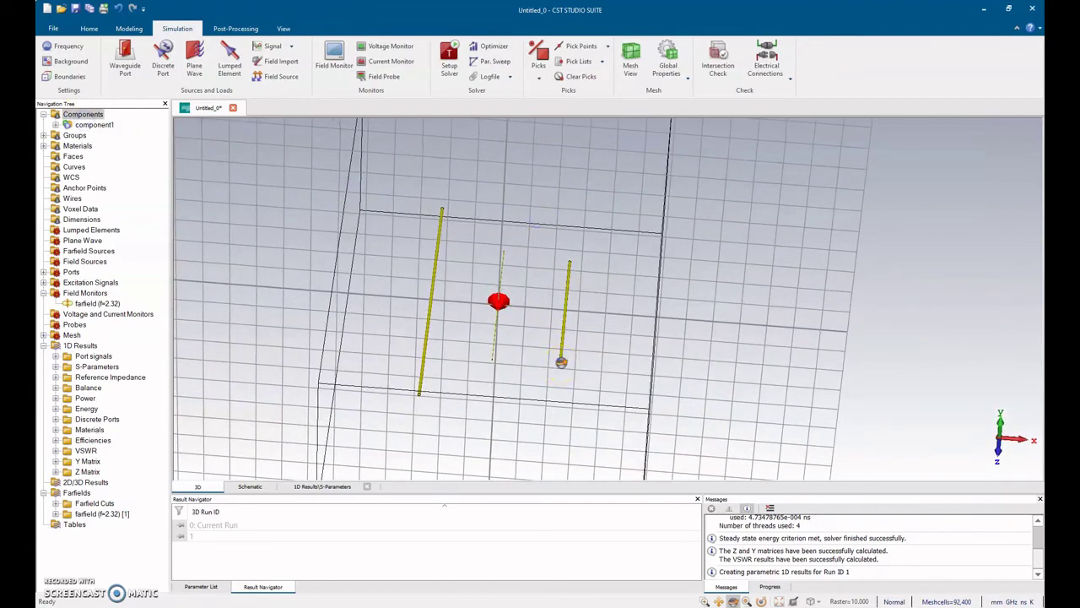
left_click_drag(561, 362, 543, 286)
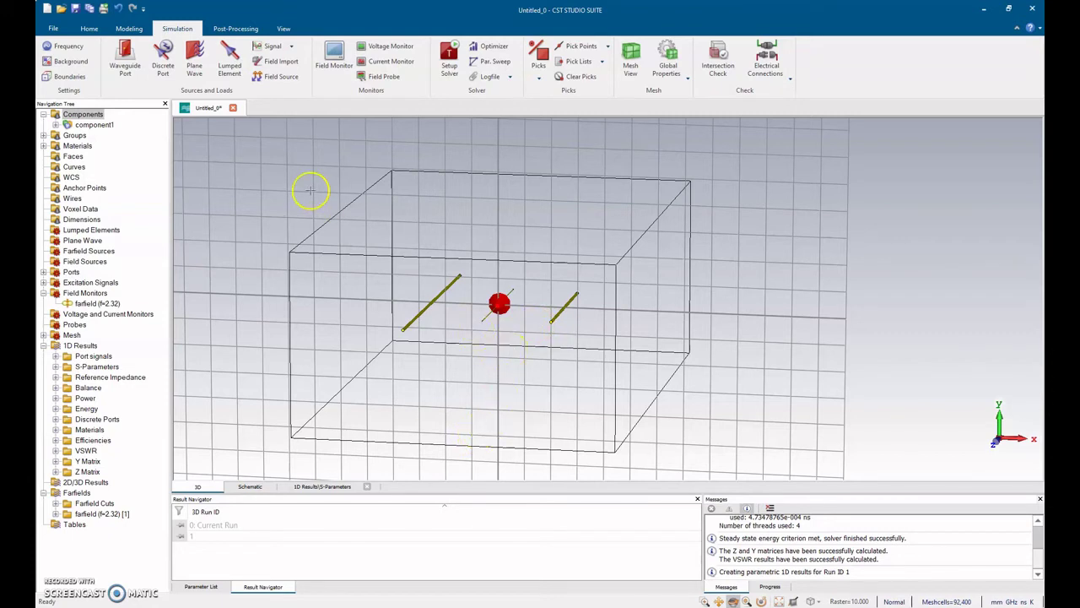
left_click(130, 29)
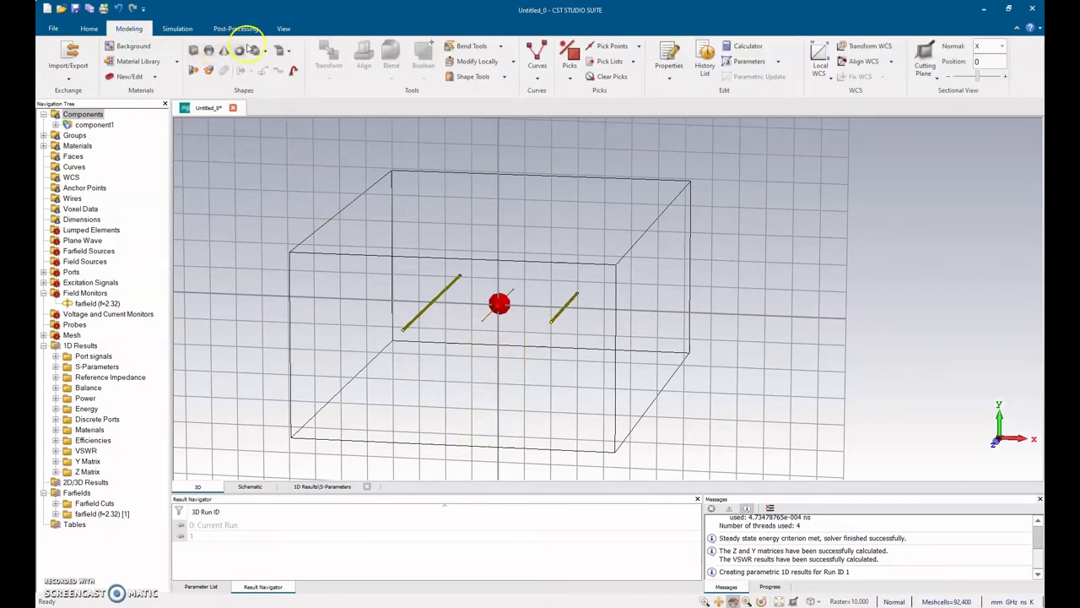
left_click(251, 49)
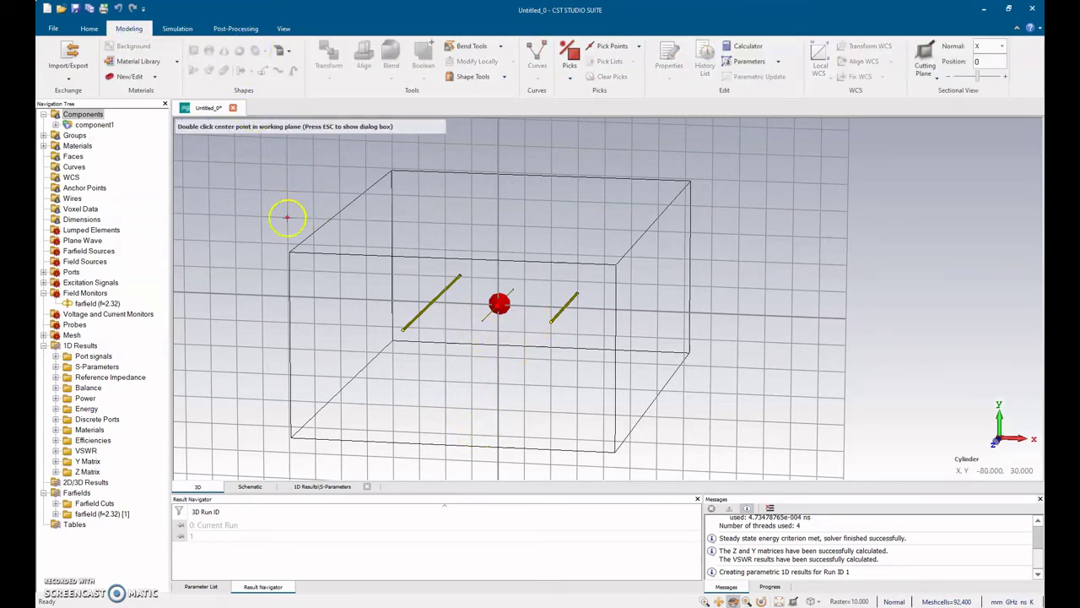
key("Escape")
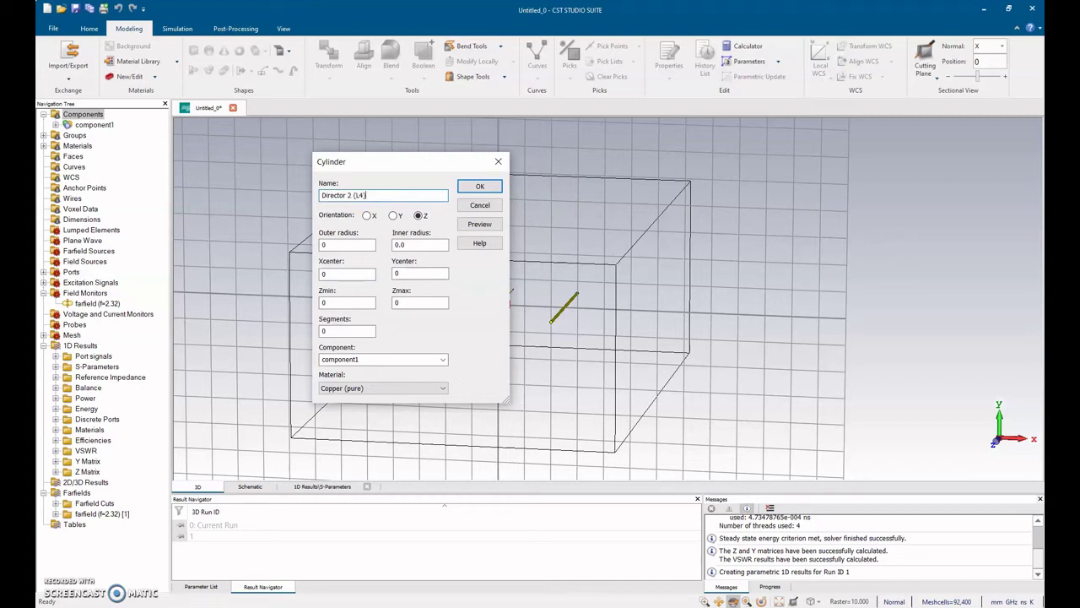
double_click(330, 249)
double_click(337, 301)
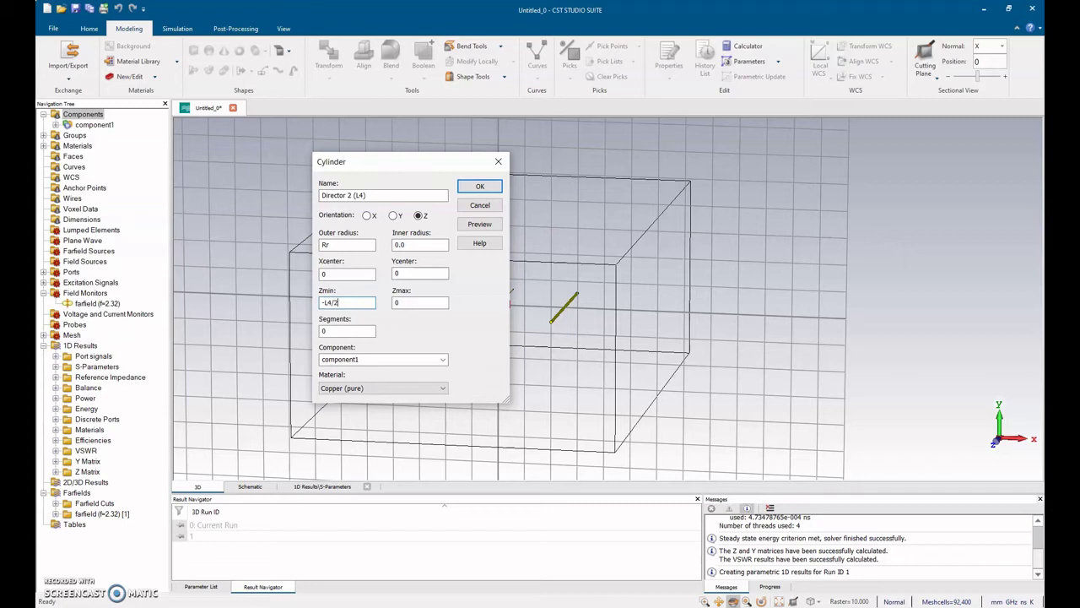
double_click(399, 304)
double_click(339, 274)
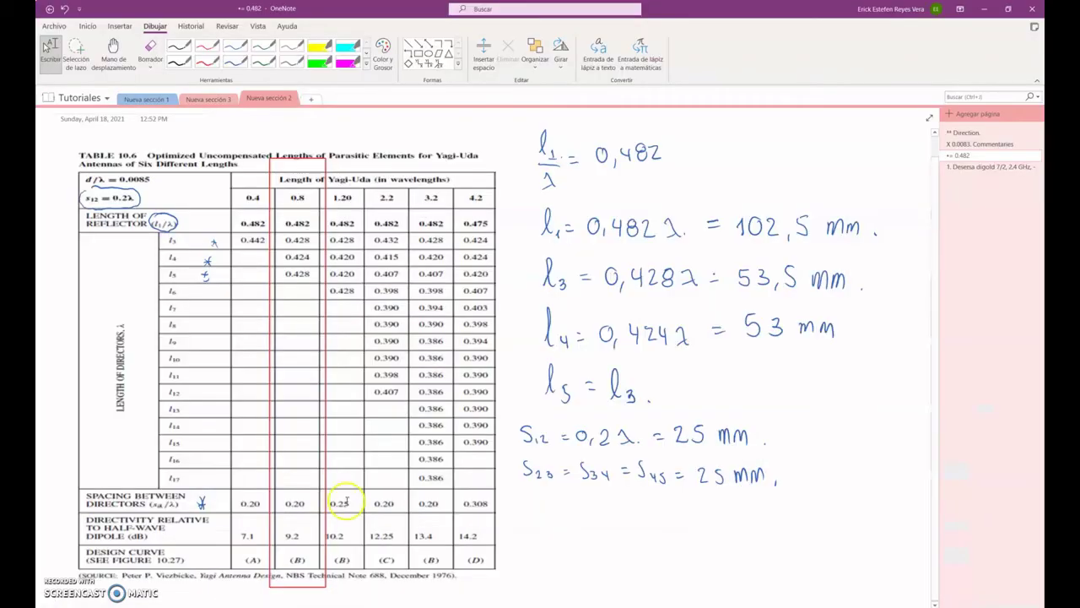
Consult the Yagi antenna notes in OneNote for the element layout, the director length l4 and the spacings S23 and S34.
left_click(965, 146)
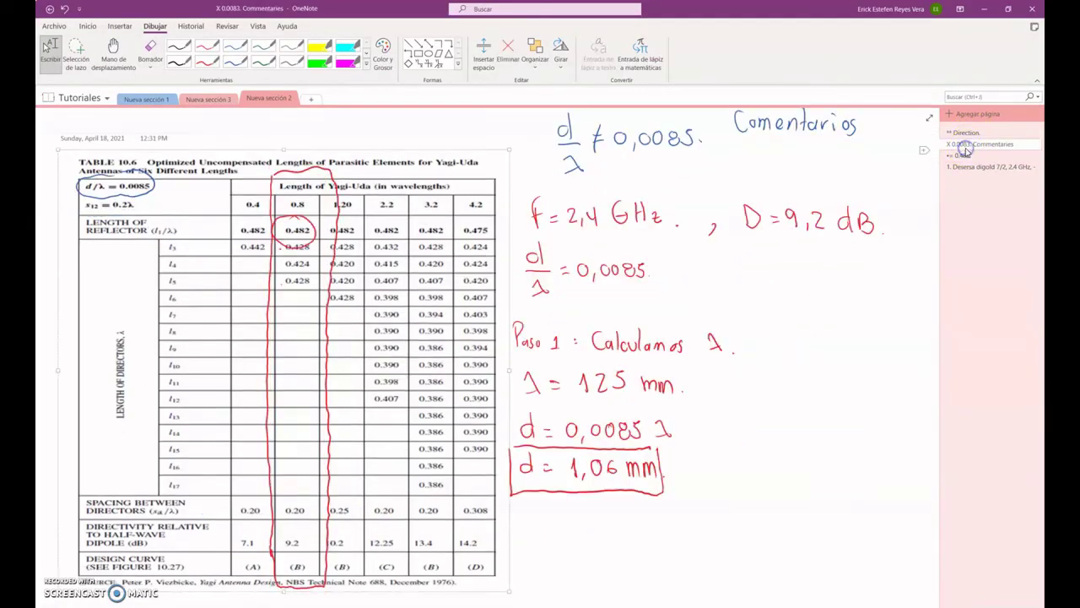
left_click(968, 132)
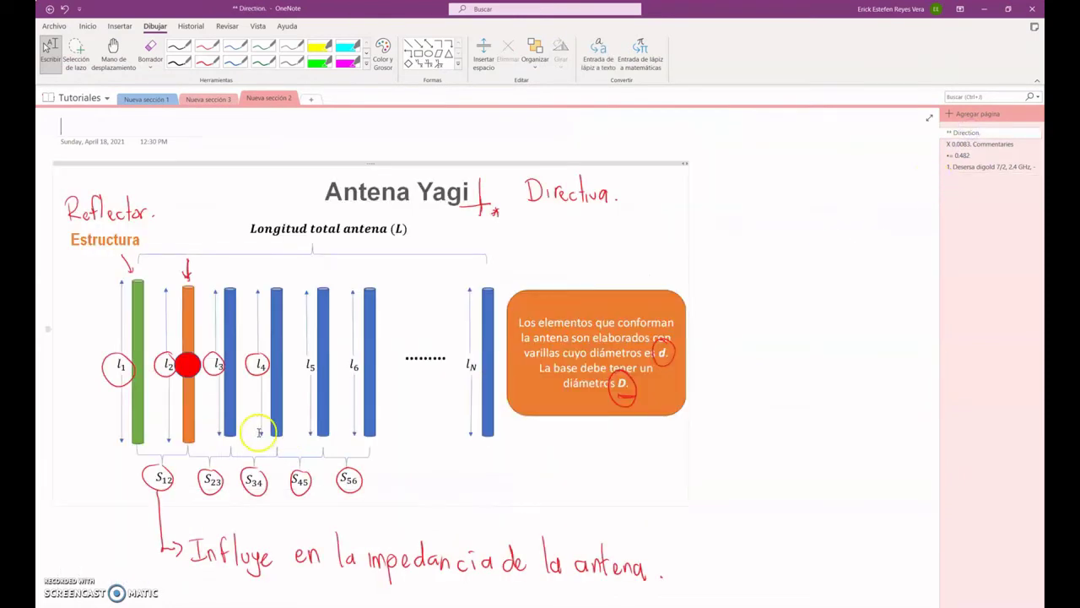
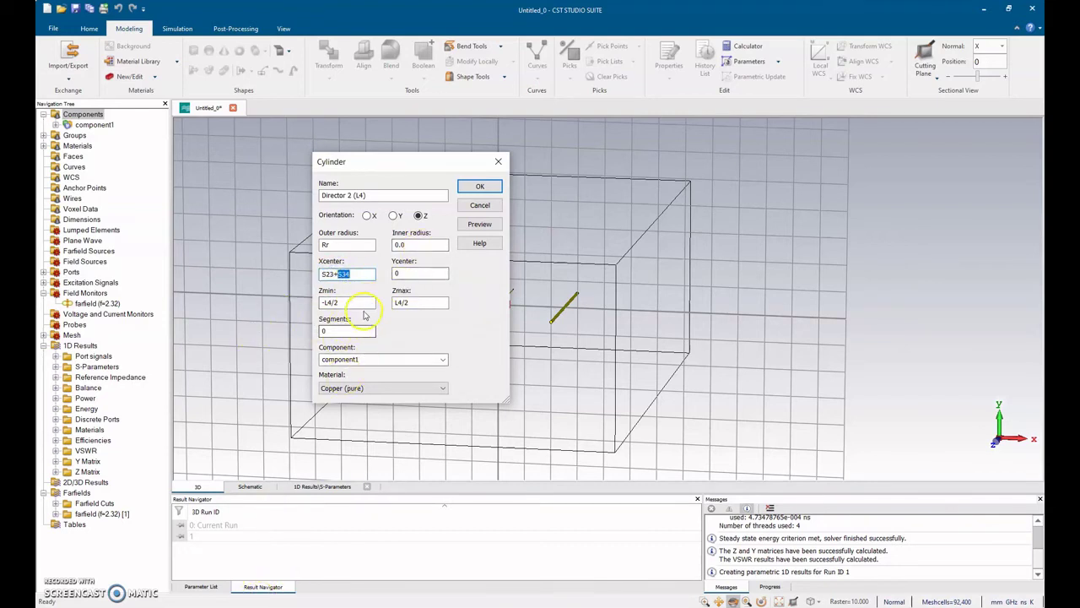
key("alt+Tab")
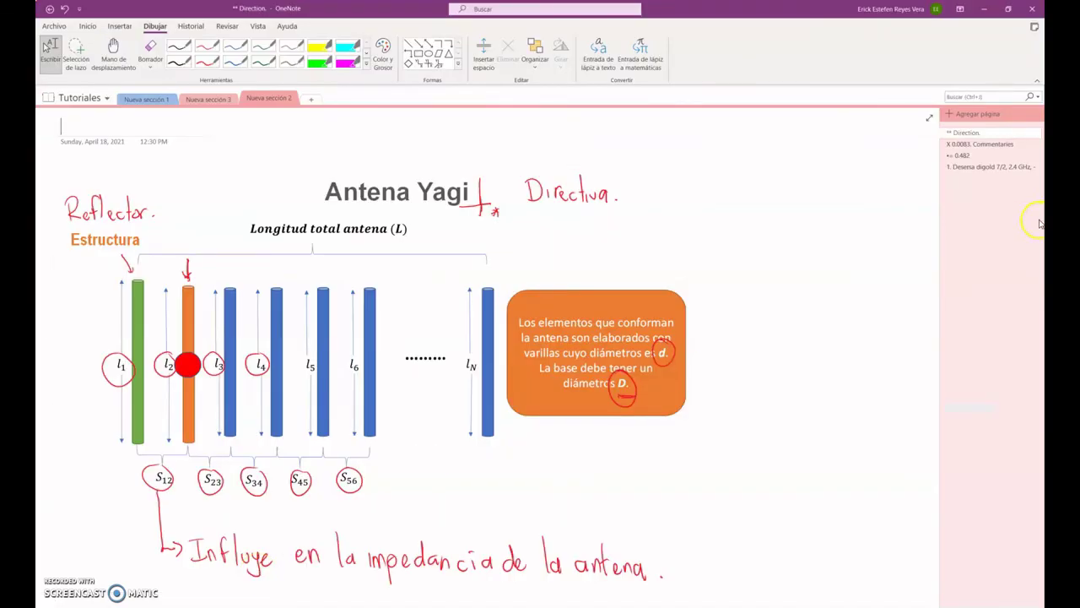
left_click(969, 167)
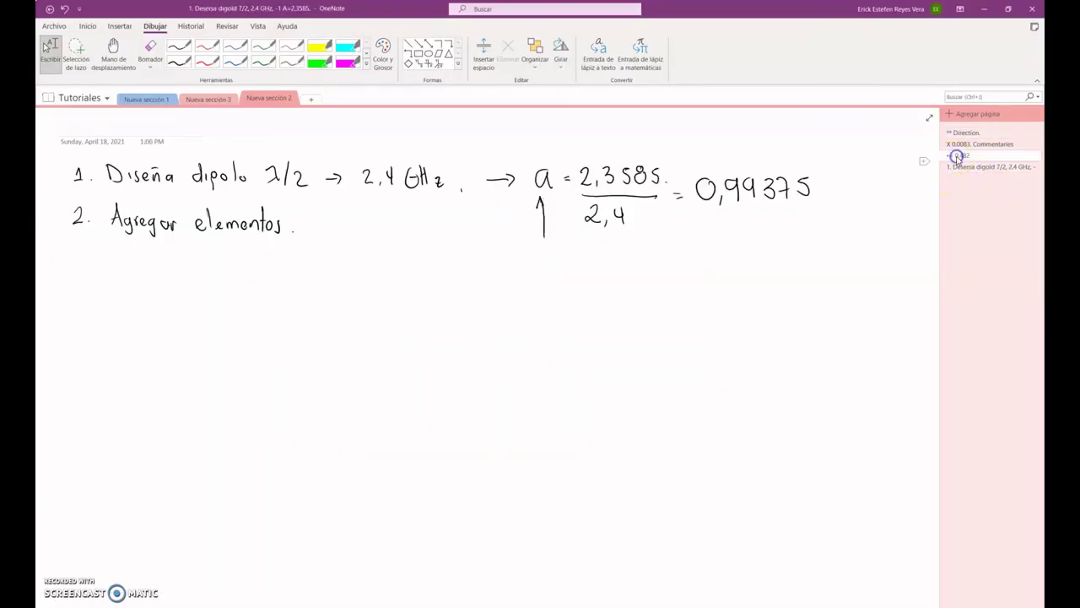
left_click(964, 155)
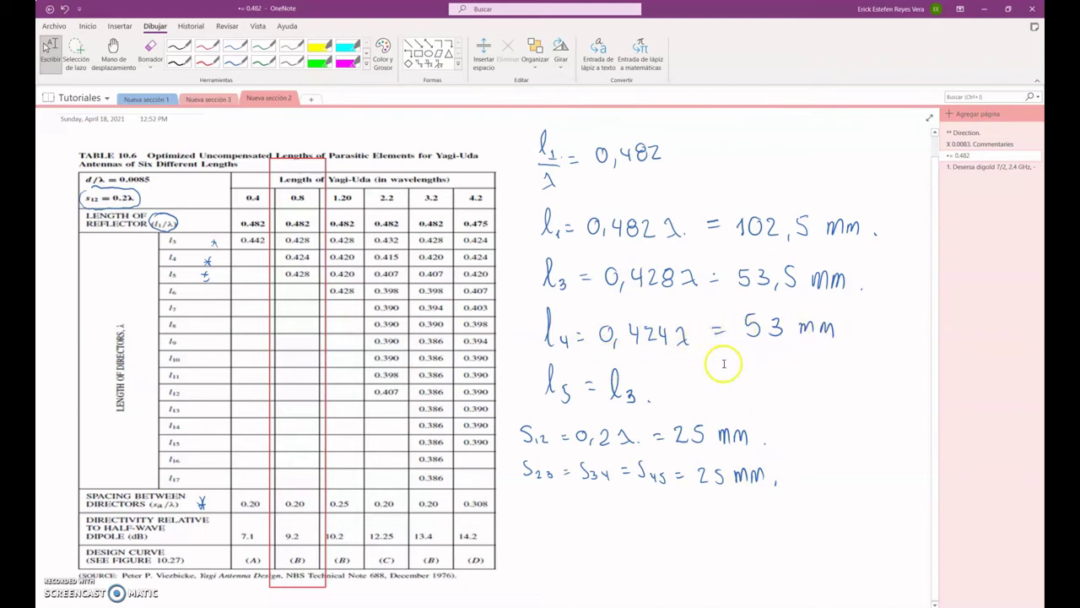
Switch back to CST Studio Suite and define parameter S34 as 25, described as the separation between Director 1 and Director 2.
key("alt+Tab")
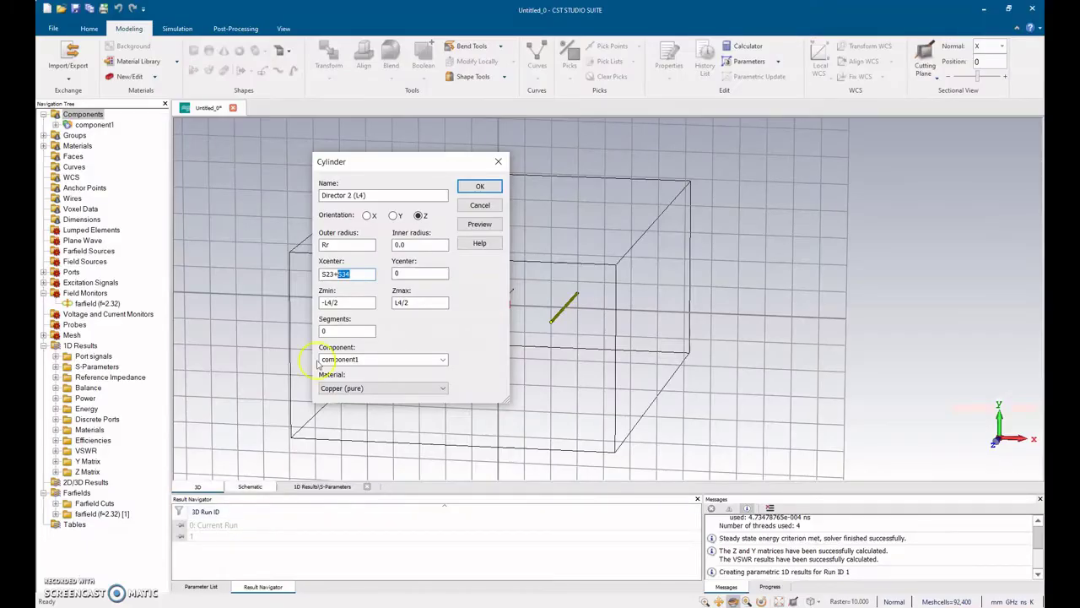
left_click(479, 185)
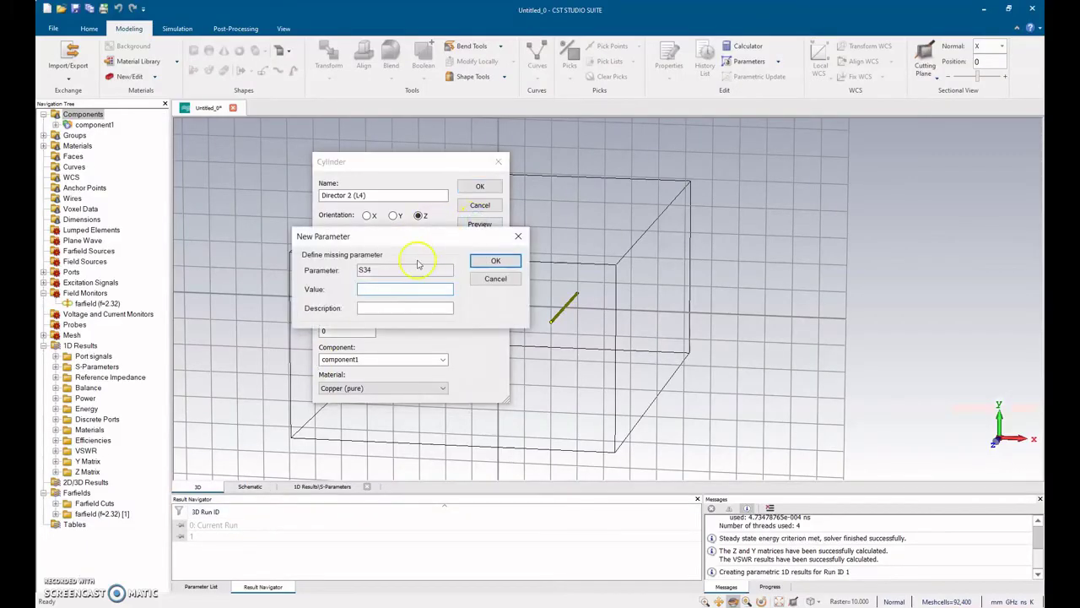
left_click(393, 292)
left_click(372, 311)
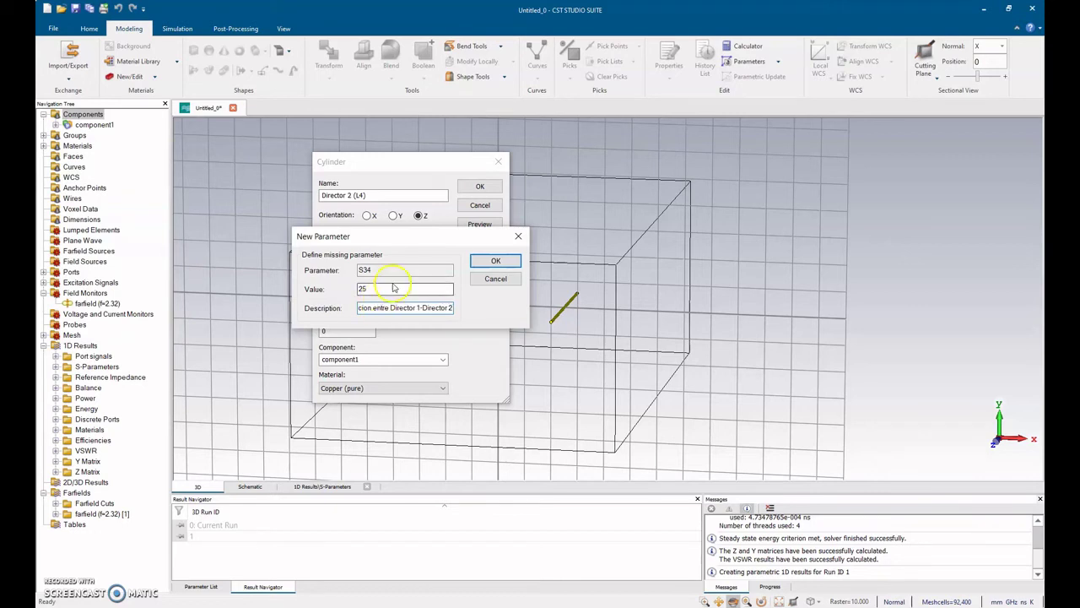
left_click(495, 261)
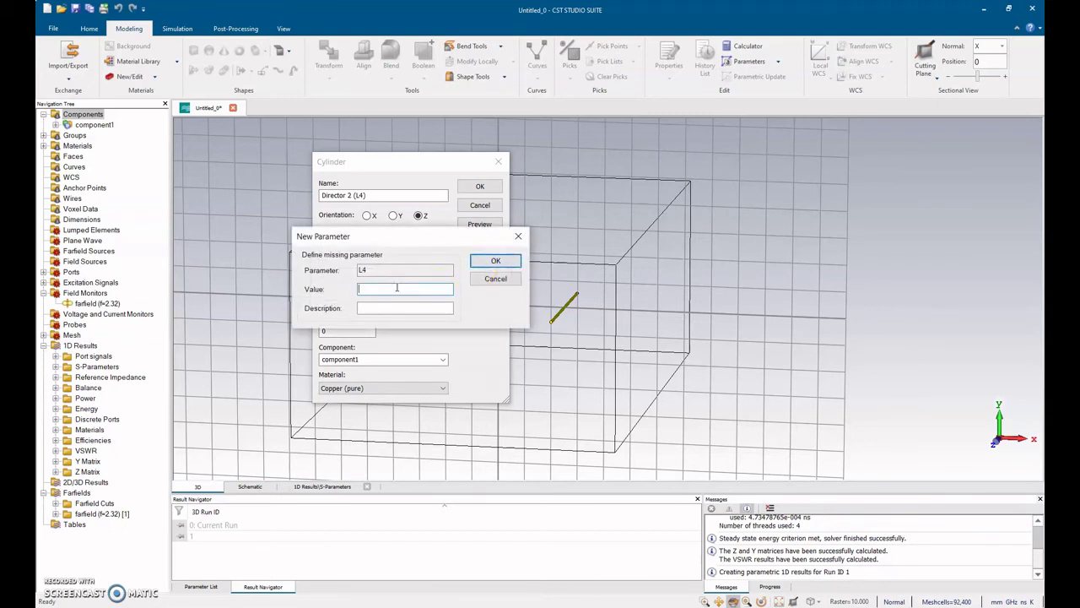
Define parameter L4 as 53 with the description "Longitud Director 2" and create the Director 2 (L4) cylinder.
left_click(400, 308)
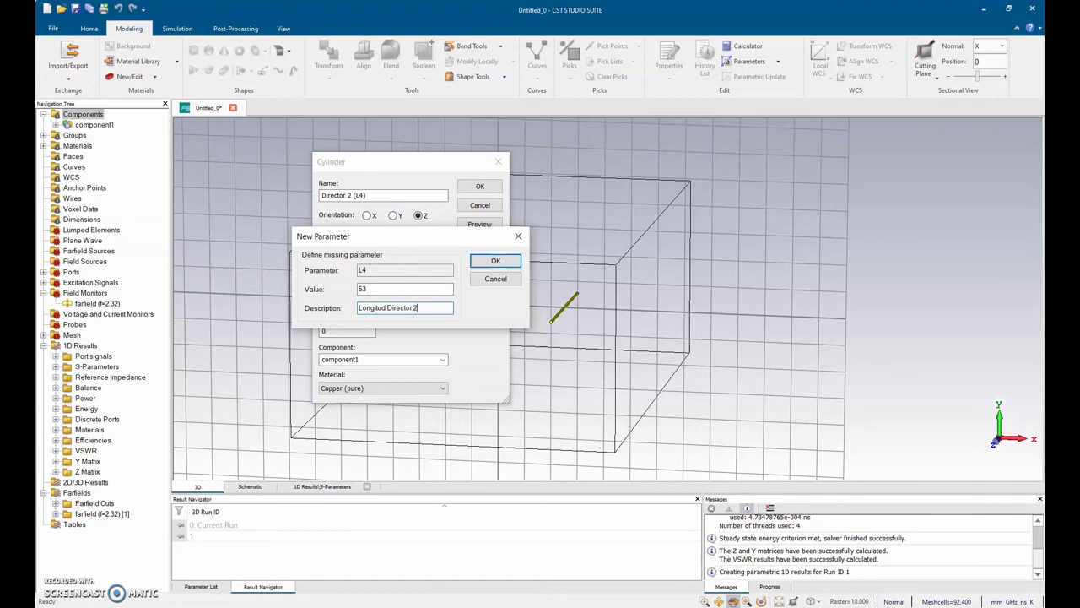
left_click(489, 261)
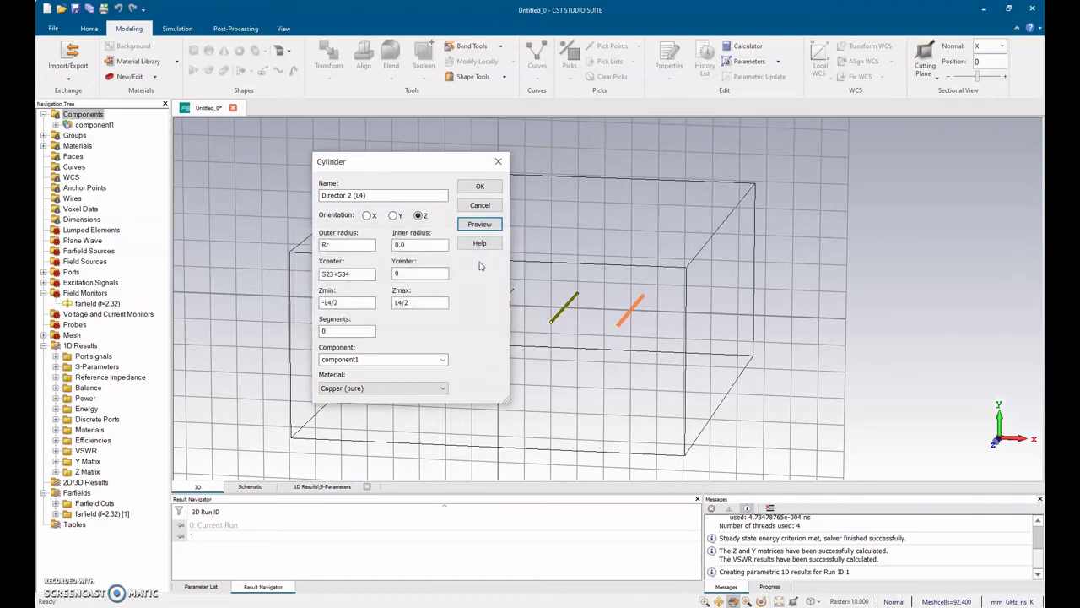
left_click(480, 186)
left_click(349, 345)
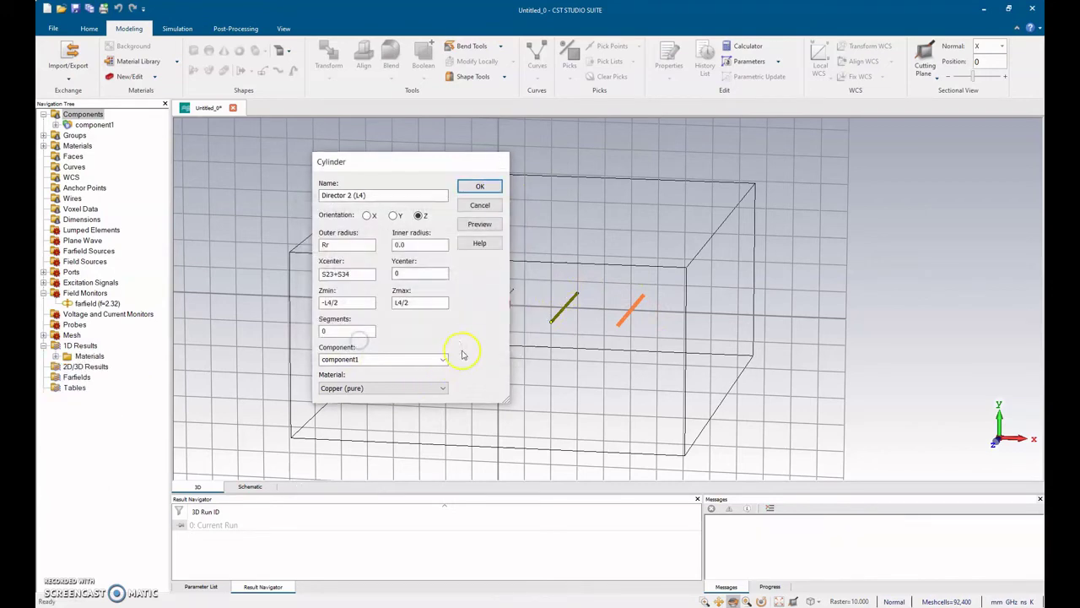
left_click_drag(500, 301, 520, 409)
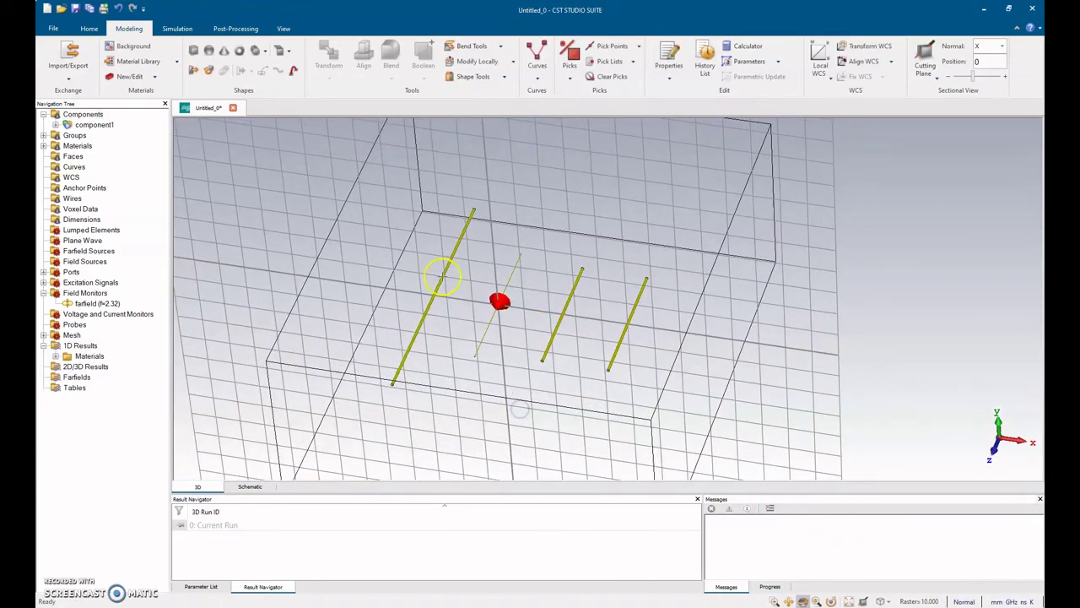
left_click_drag(634, 331, 610, 316)
Run the time domain solver on the antenna with two directors, using the hexahedral mesh and -40 dB accuracy.
left_click(177, 28)
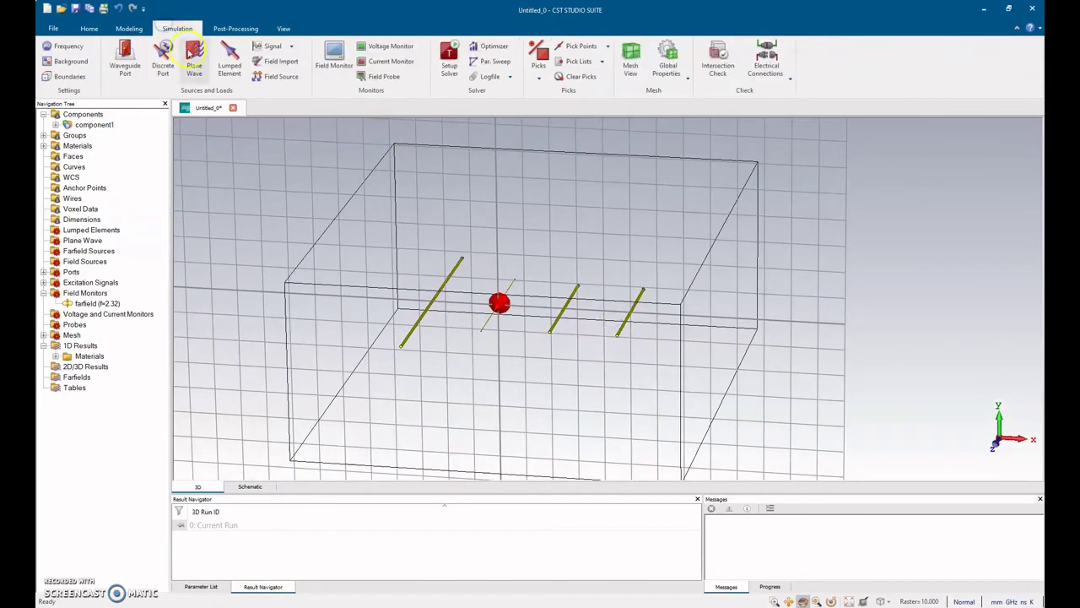
left_click(449, 61)
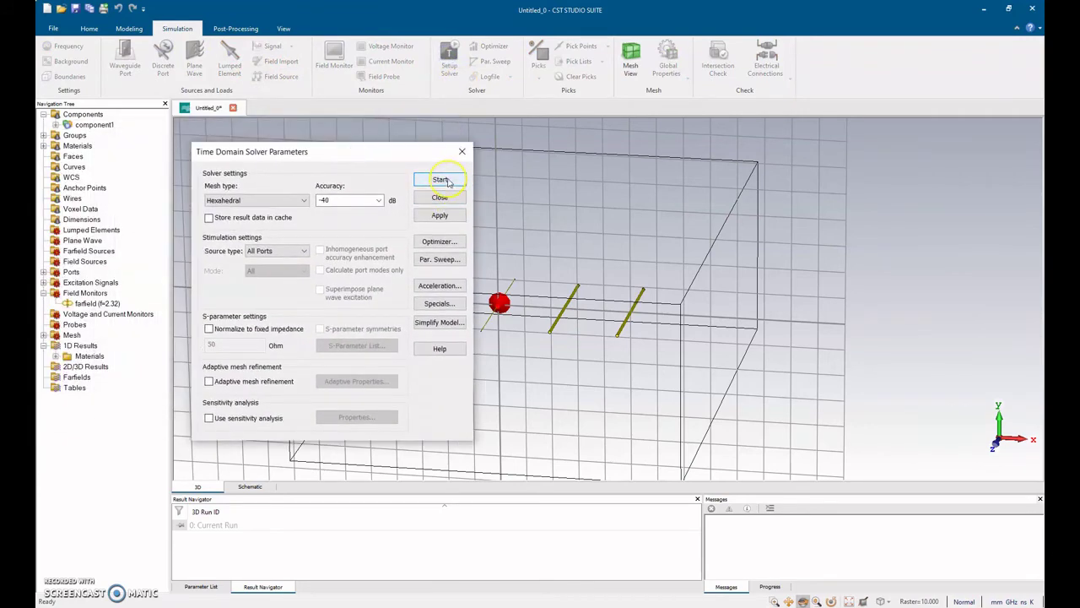
left_click(448, 182)
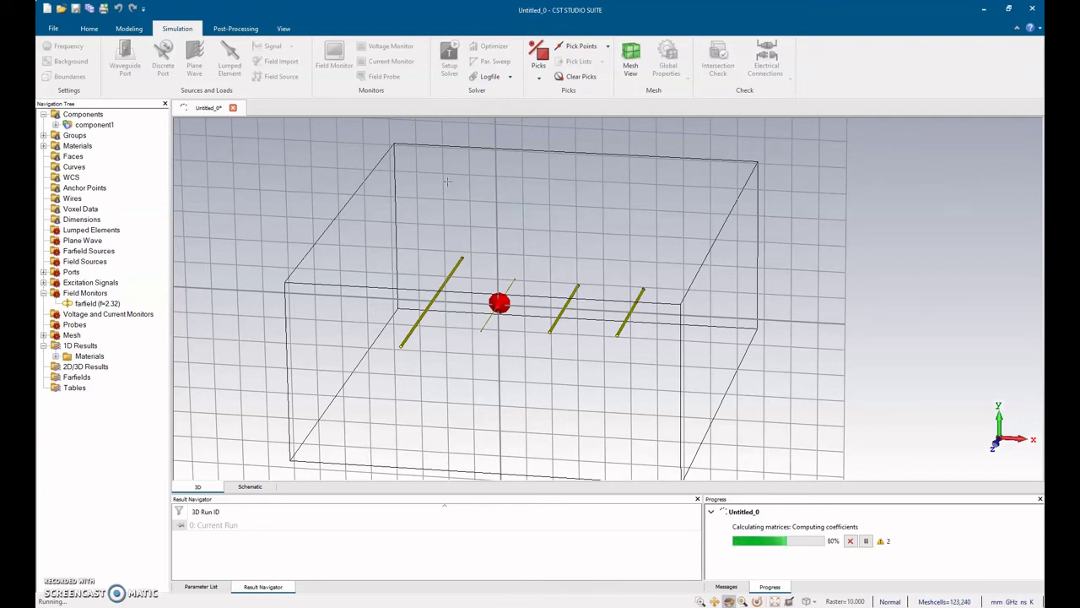
left_click(310, 320)
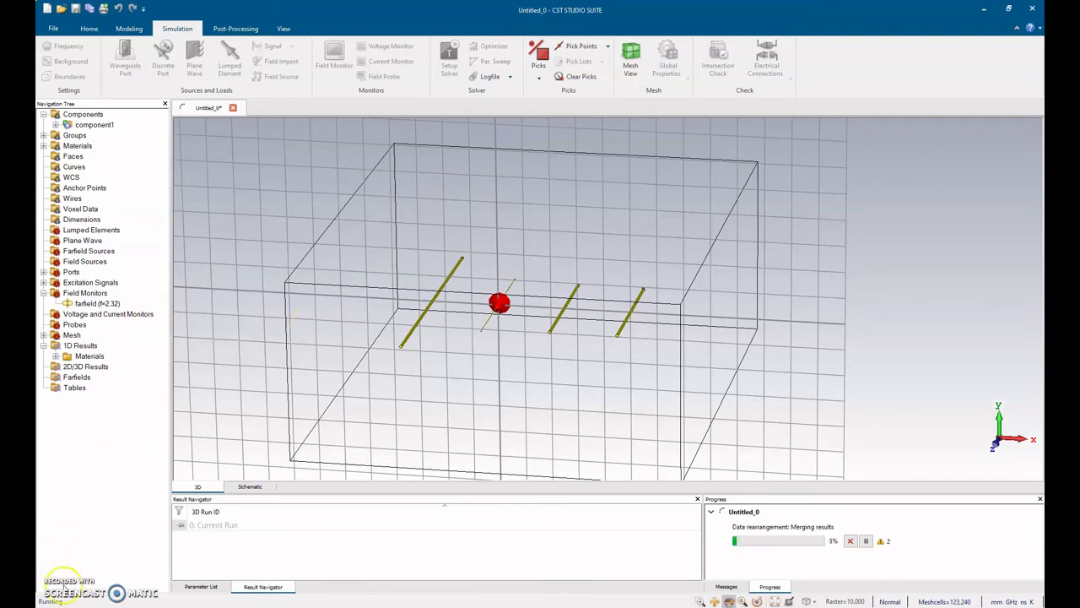
Plot S1,1, place the axis marker at the curve's minimum near 2.3422 GHz and relocate the marker label clear of the curve.
double_click(97, 366)
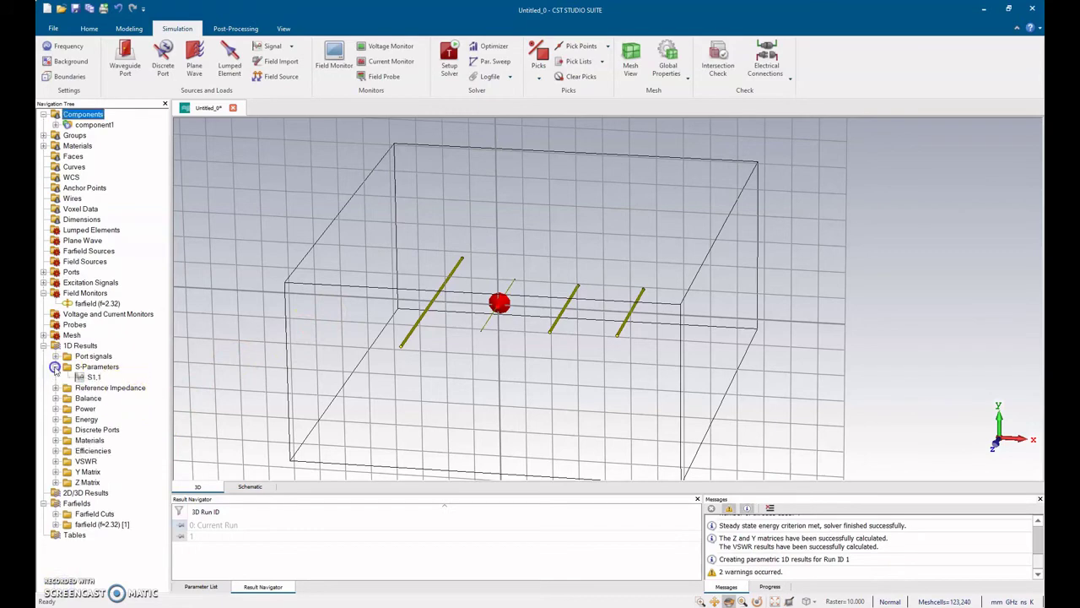
left_click(91, 377)
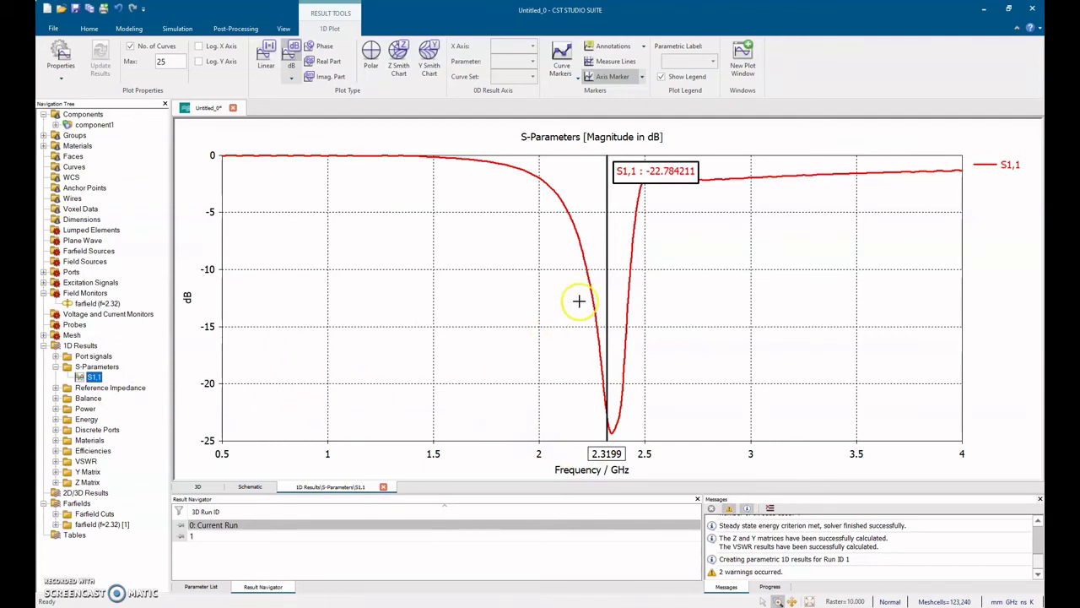
left_click(607, 287)
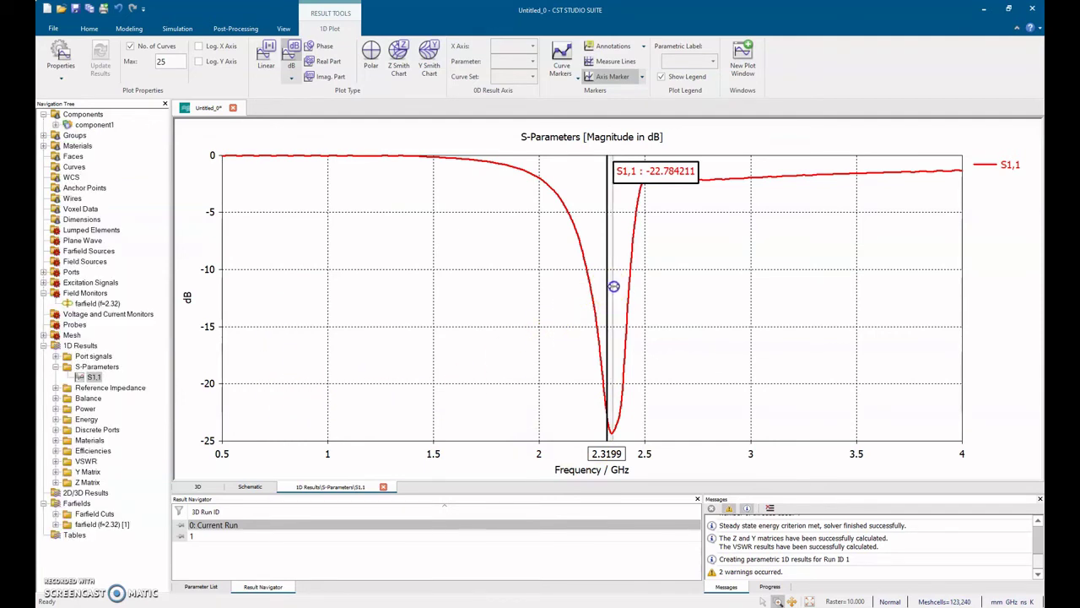
left_click_drag(612, 287, 614, 287)
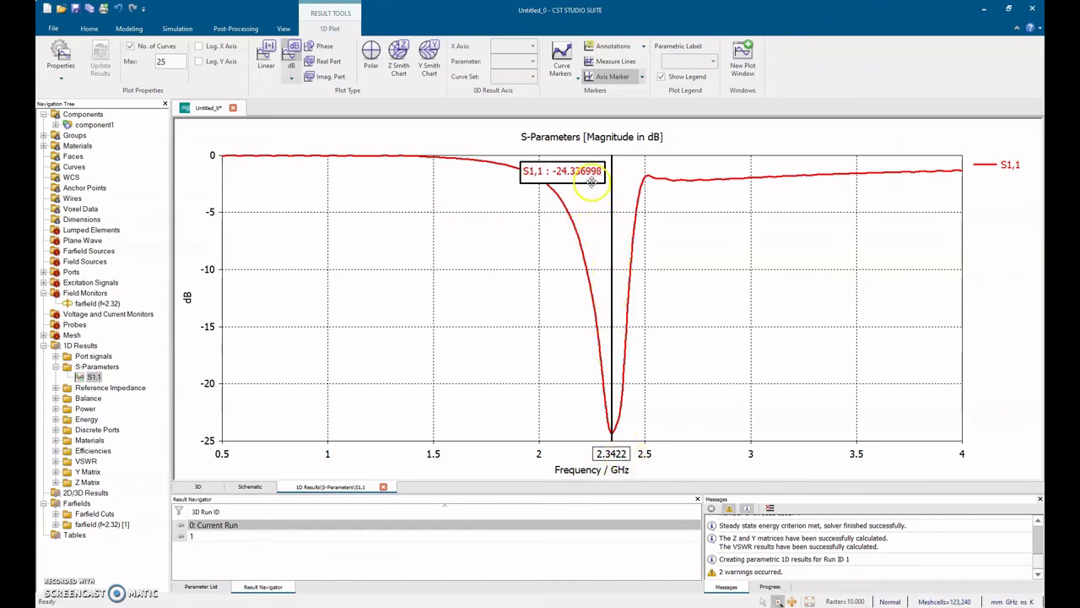
mouse_move(572, 173)
left_mouse_down()
mouse_move(286, 206)
mouse_move(280, 179)
left_mouse_up()
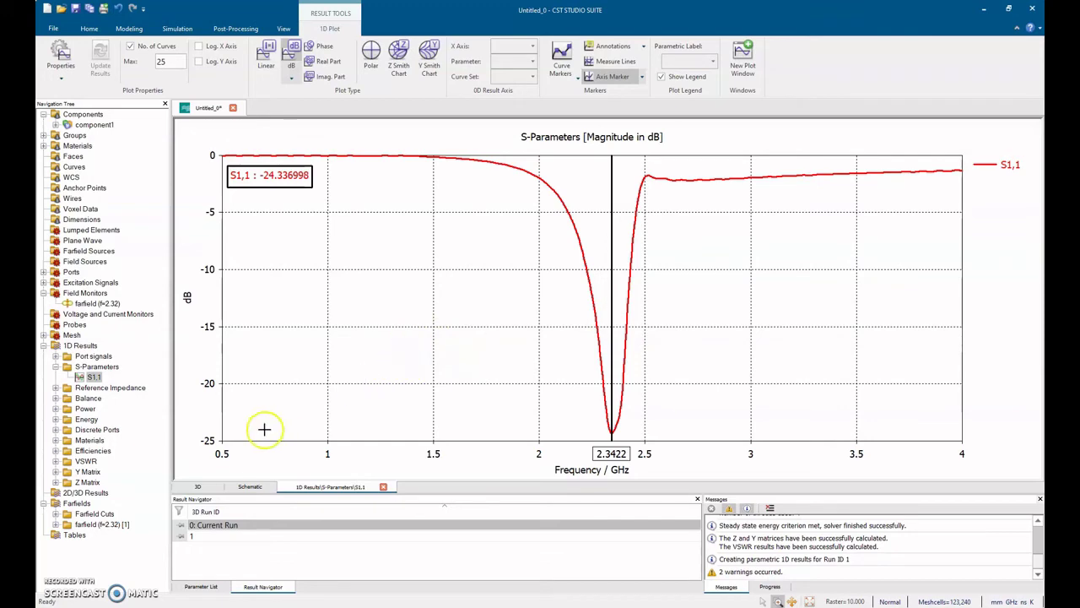
Examine the magnitude, real part and imaginary part of the Z Matrix at the marked resonance frequency.
left_click(106, 482)
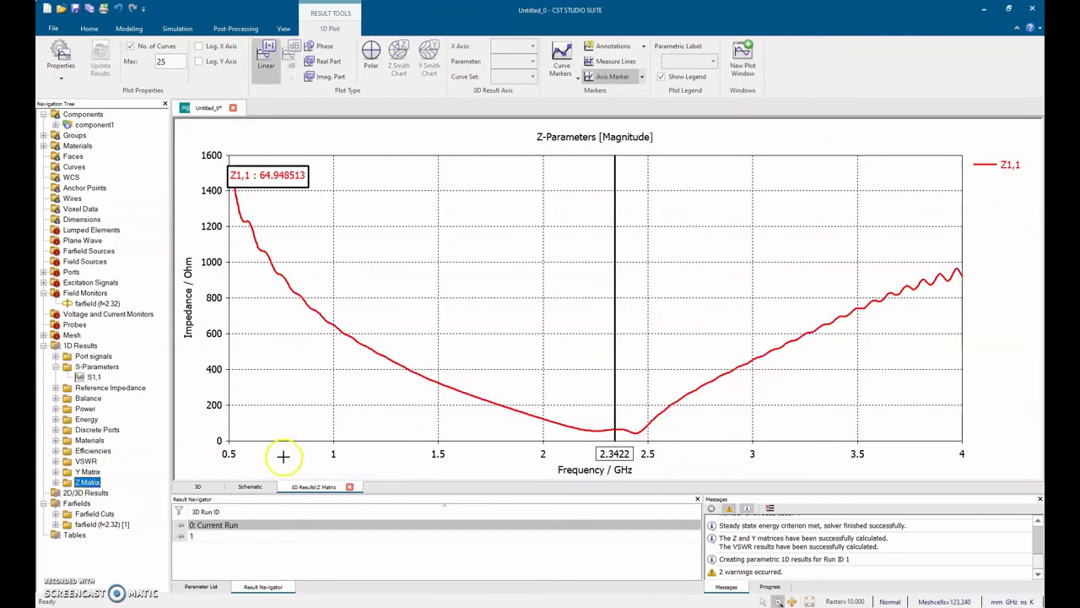
left_click(326, 61)
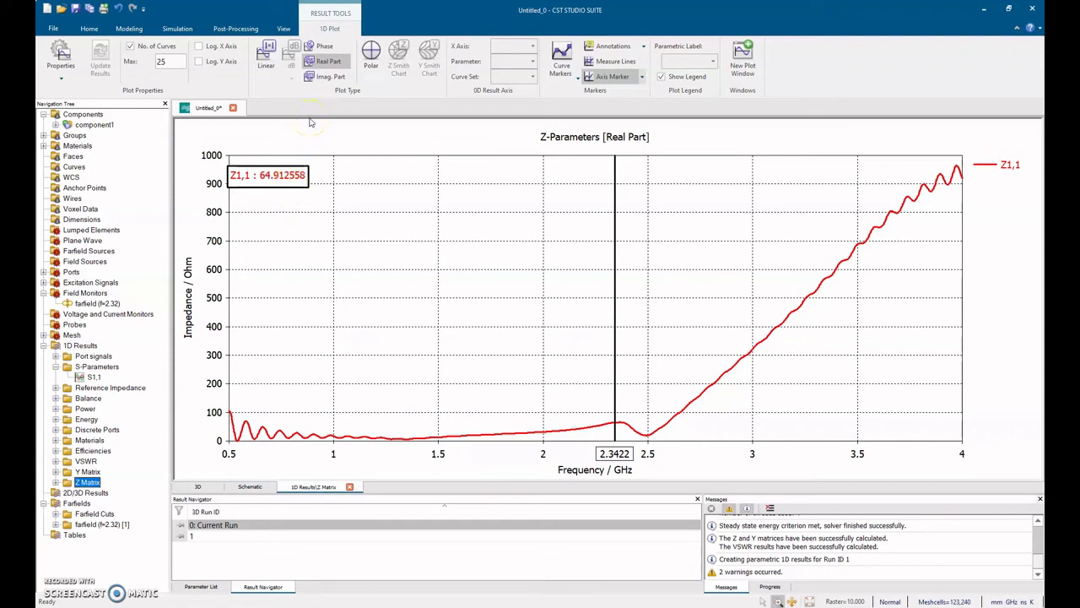
left_click(317, 76)
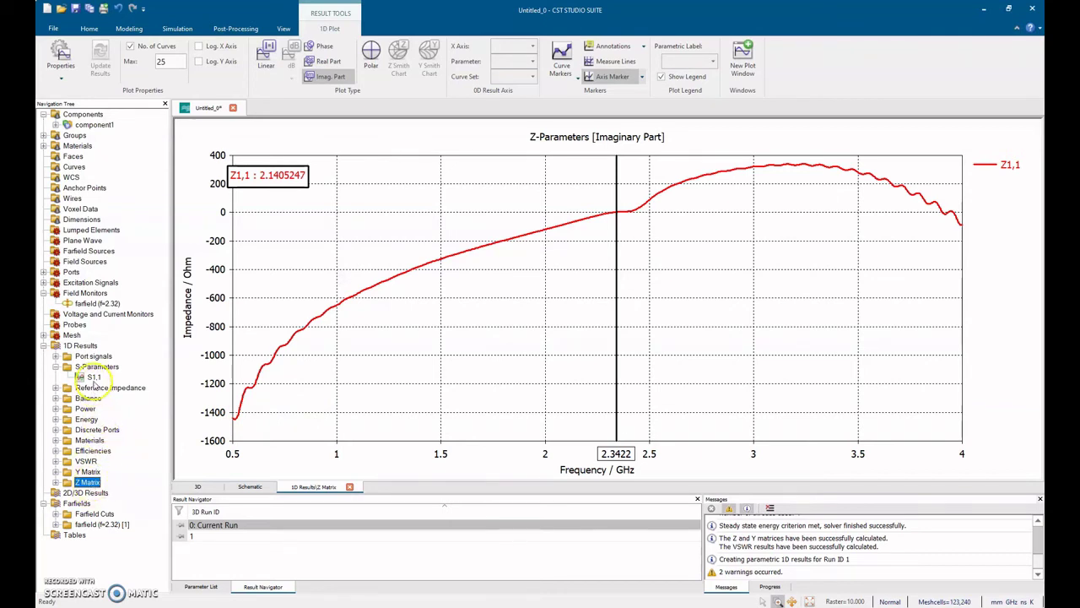
Check the resonance frequency on the S1,1 plot and add an E-Field monitor at 2.3422 GHz.
left_click(91, 377)
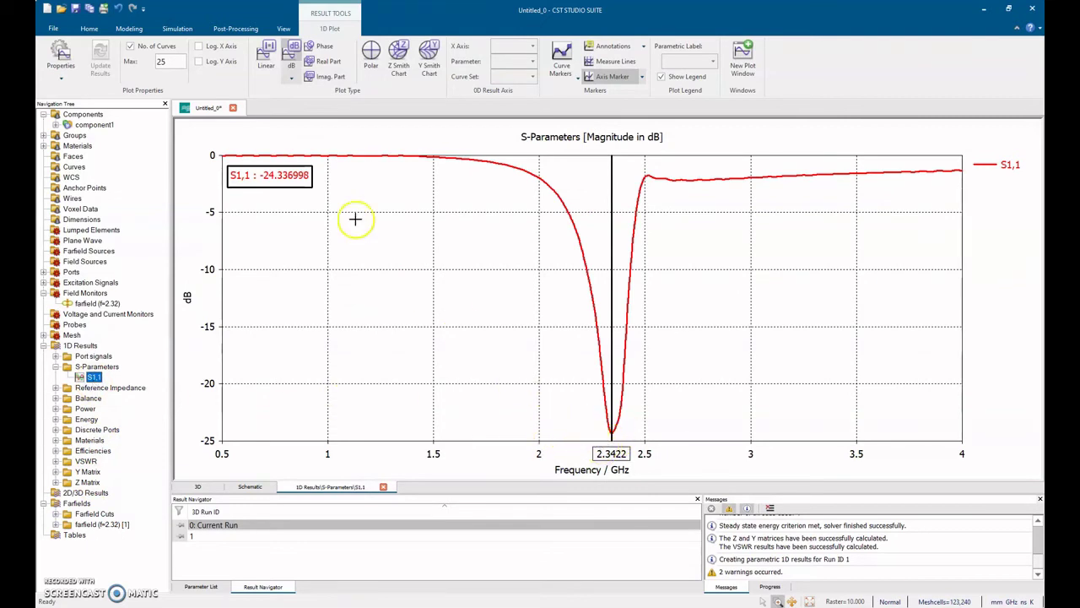
left_click(232, 31)
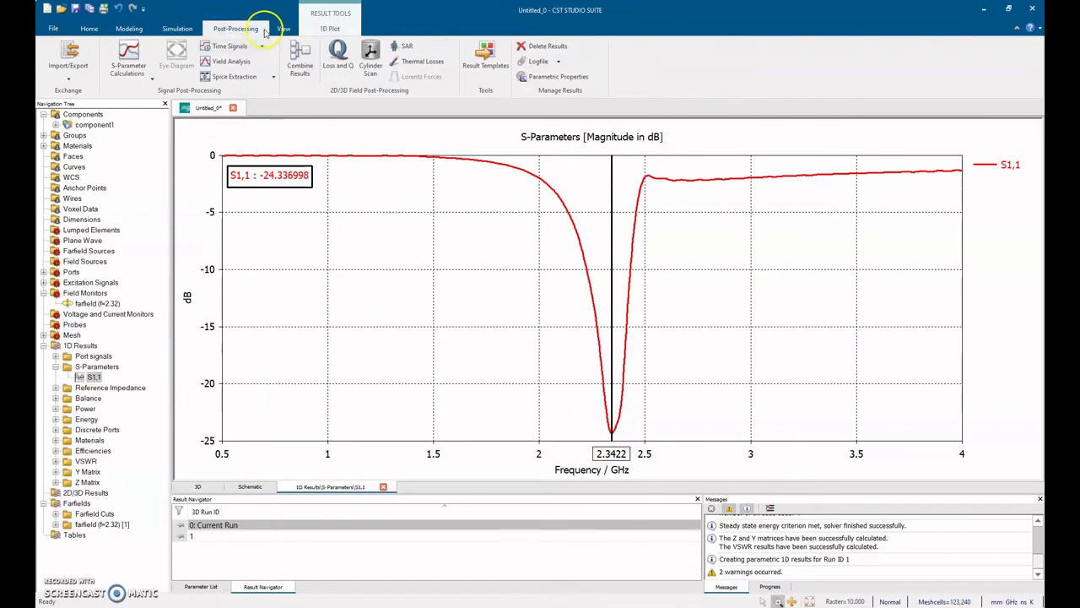
left_click(177, 29)
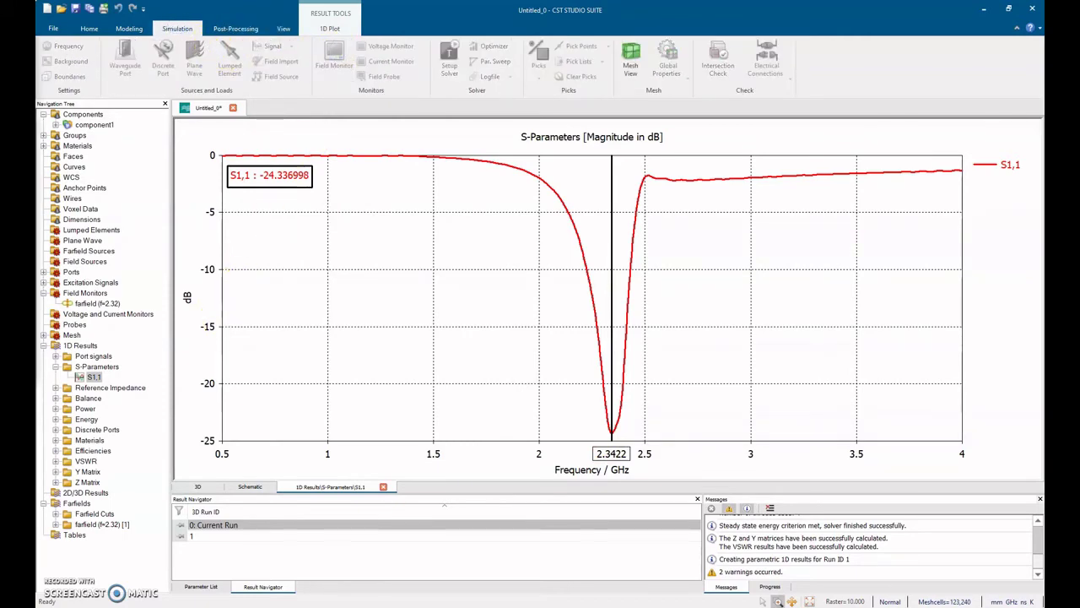
type("2.25")
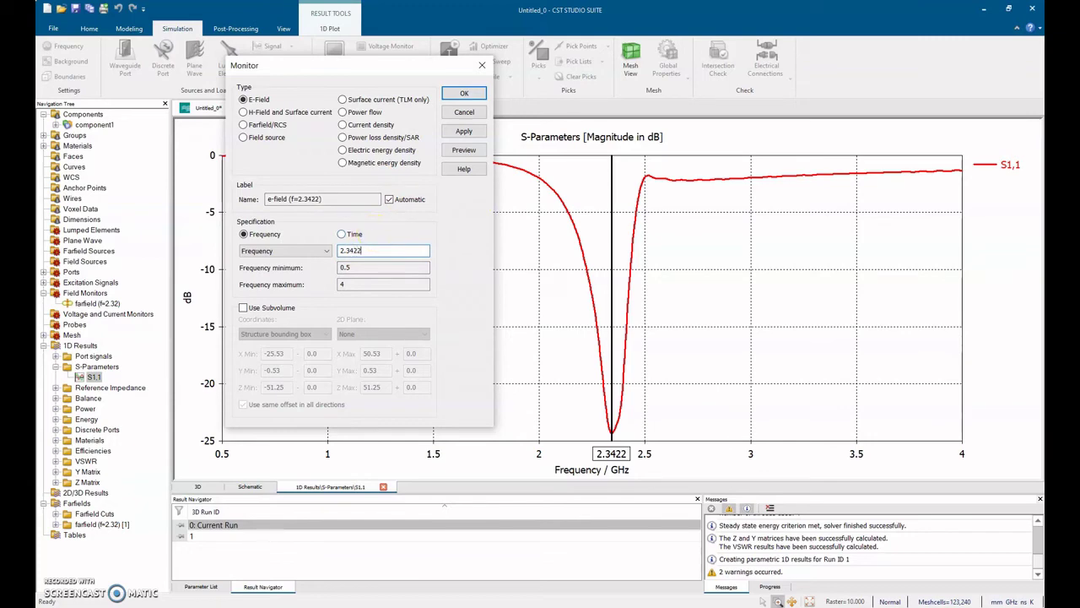
left_click(461, 93)
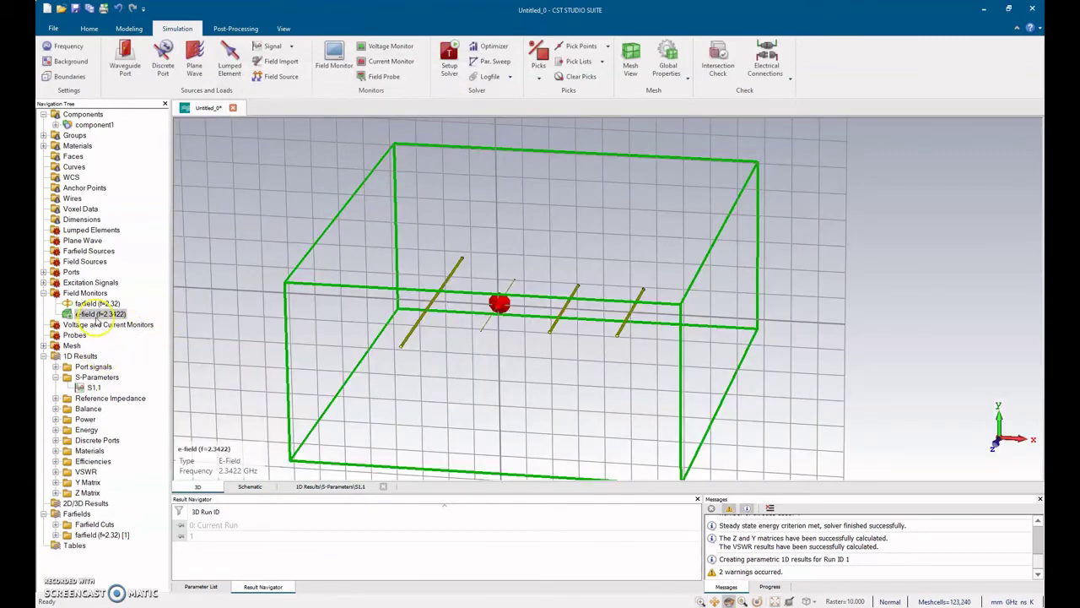
left_click(334, 60)
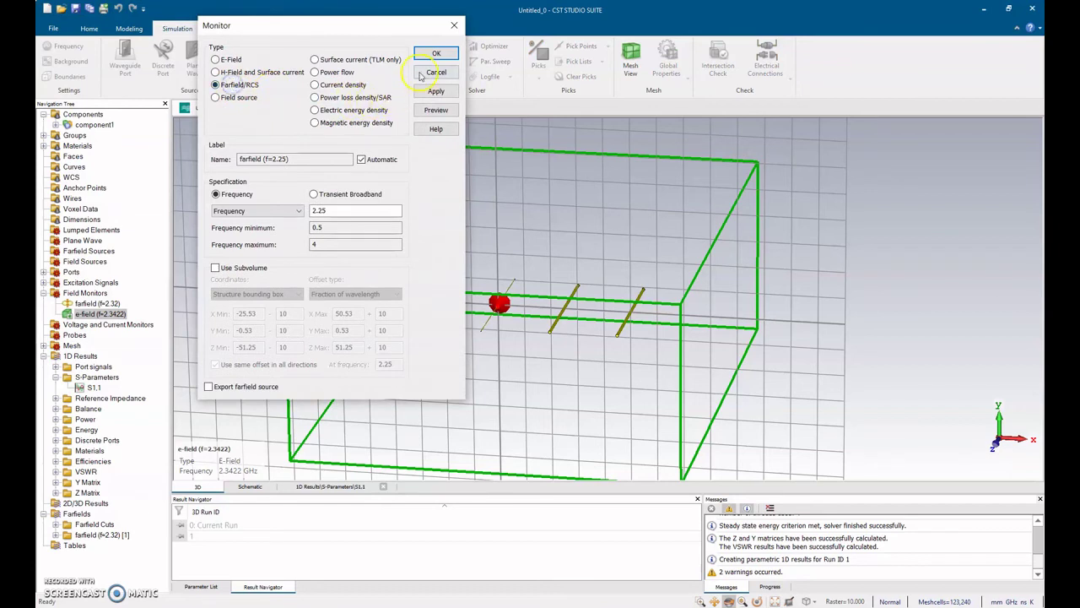
left_click(401, 474)
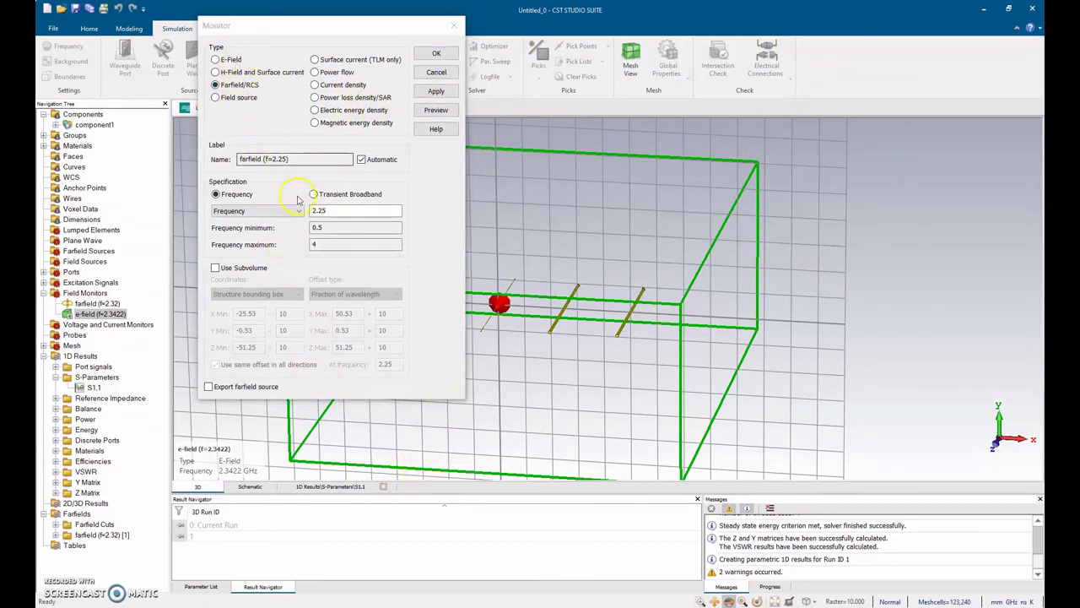
left_click(329, 211)
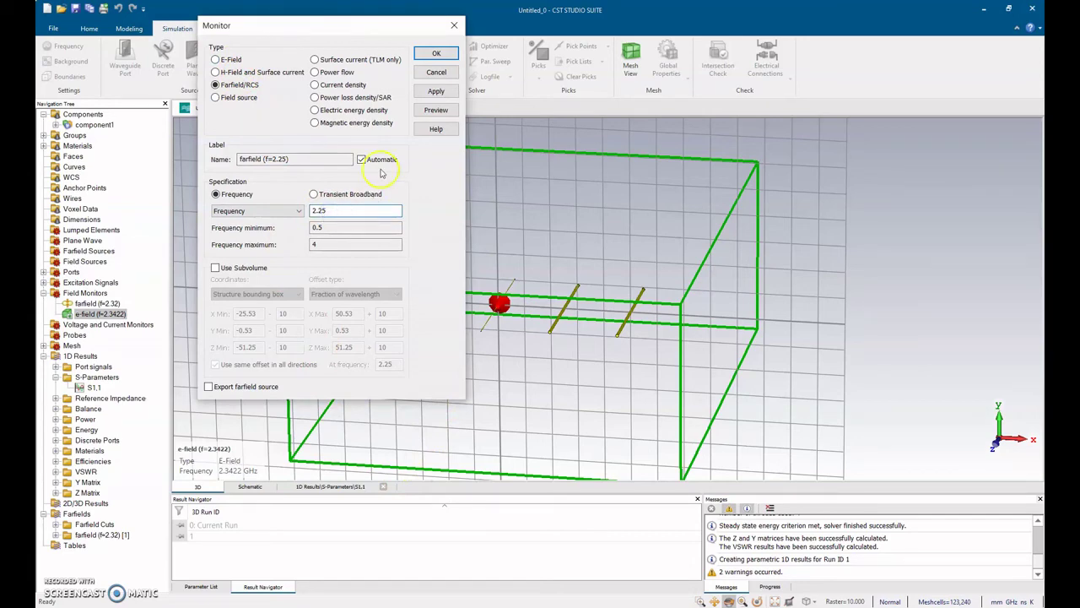
left_click(436, 72)
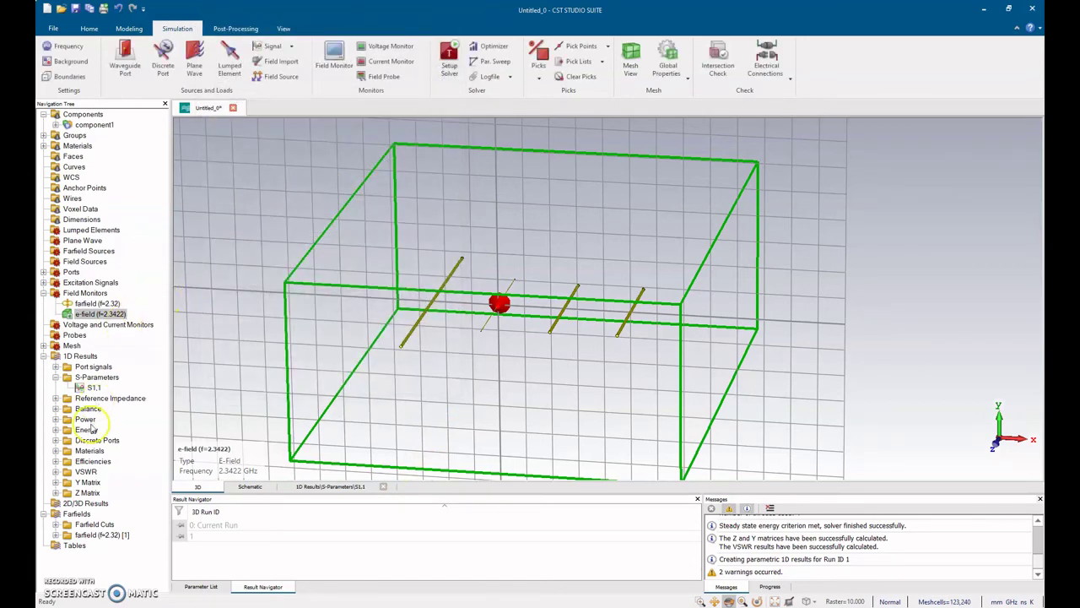
Recheck the resonance frequency on the S1,1 plot and add a Farfield/RCS monitor at 2.3422 GHz.
left_click(93, 387)
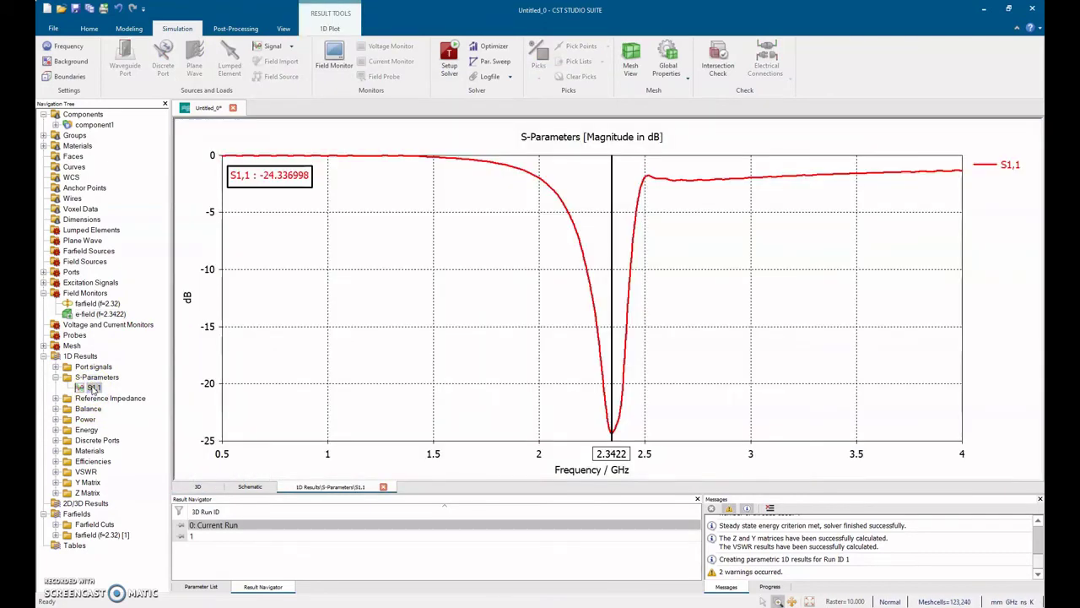
left_click(341, 59)
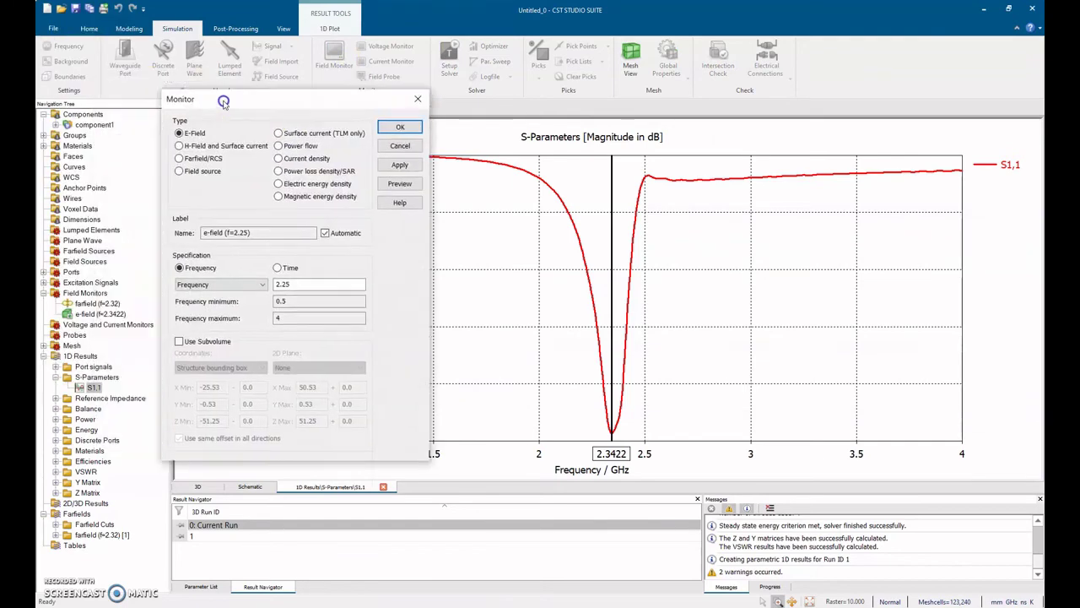
double_click(351, 274)
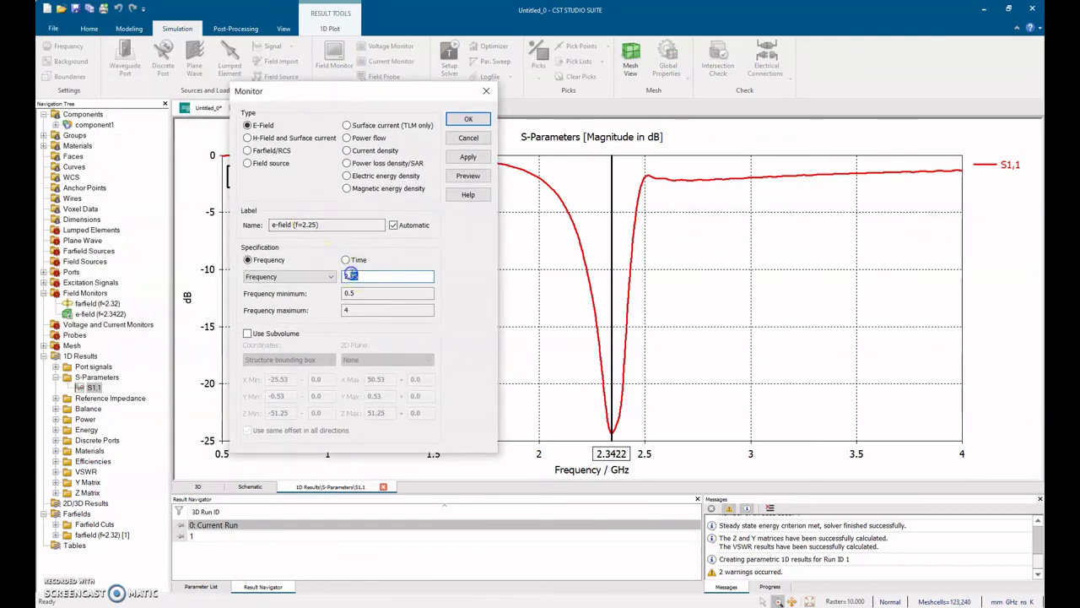
type("3422")
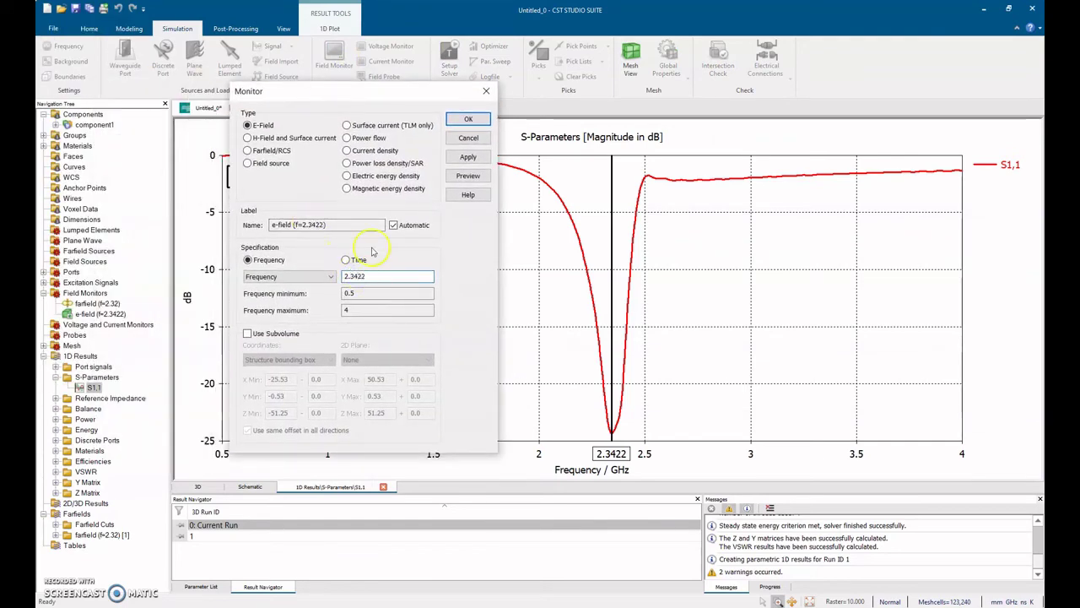
left_click(248, 150)
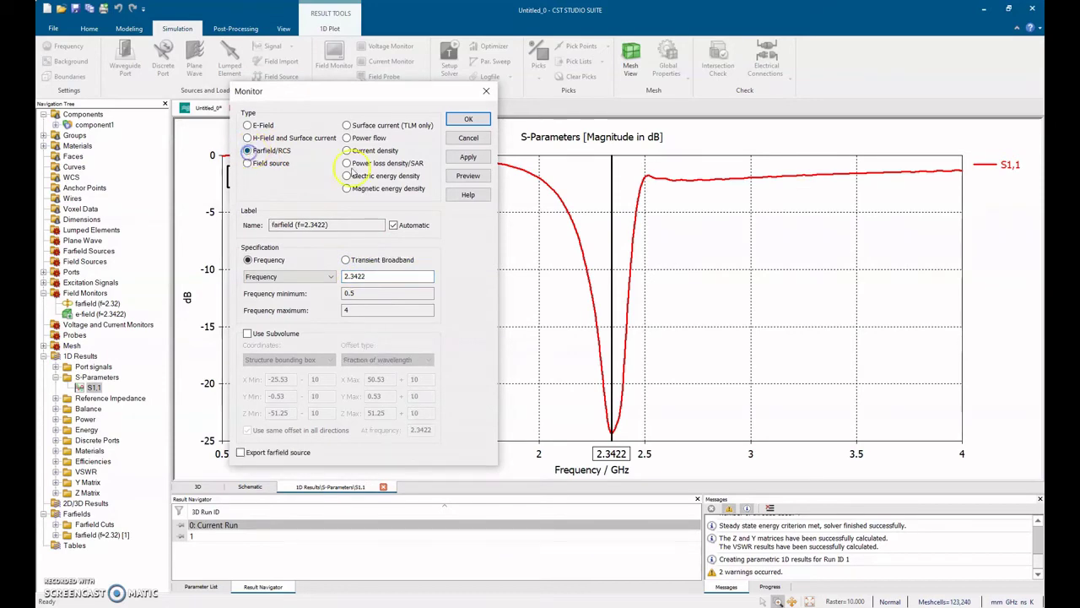
left_click(470, 119)
Delete the 2.32 GHz farfield monitor and the 2.3422 GHz E-field monitor.
left_click(101, 303)
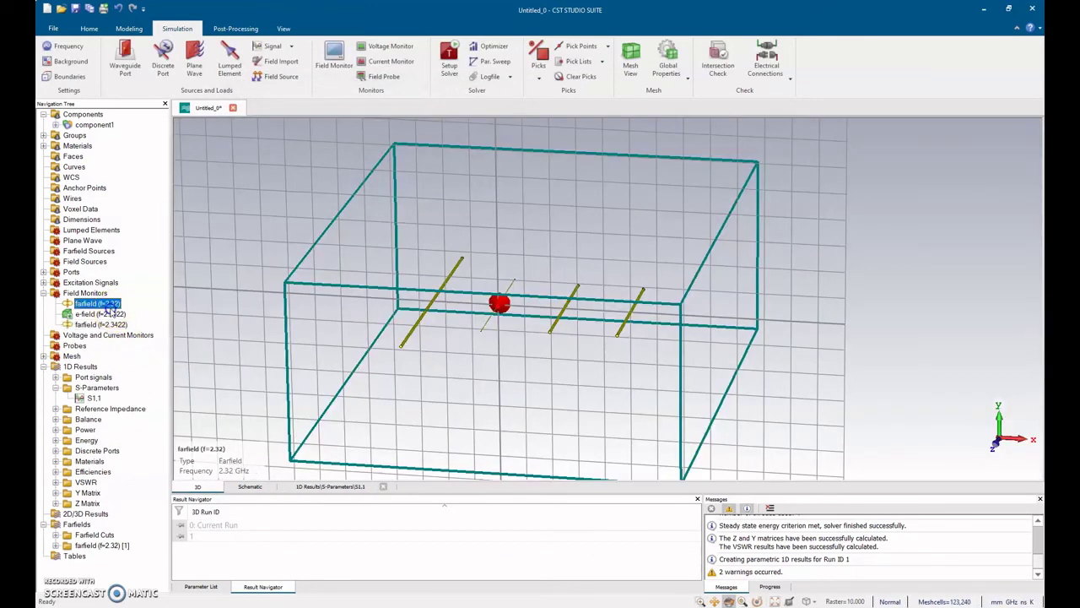
right_click(112, 309)
left_click(140, 309)
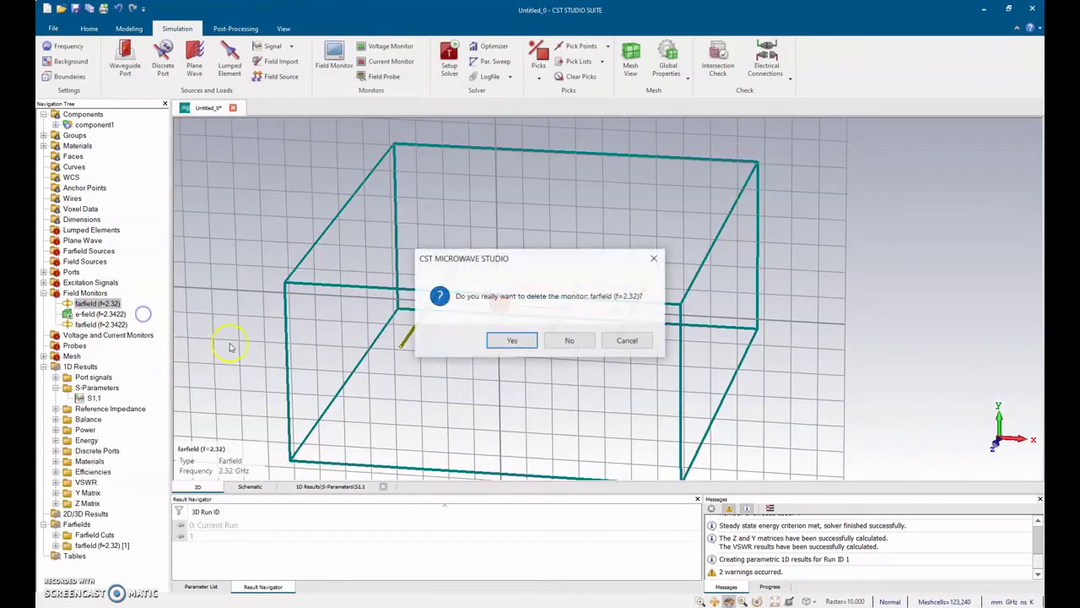
left_click(509, 340)
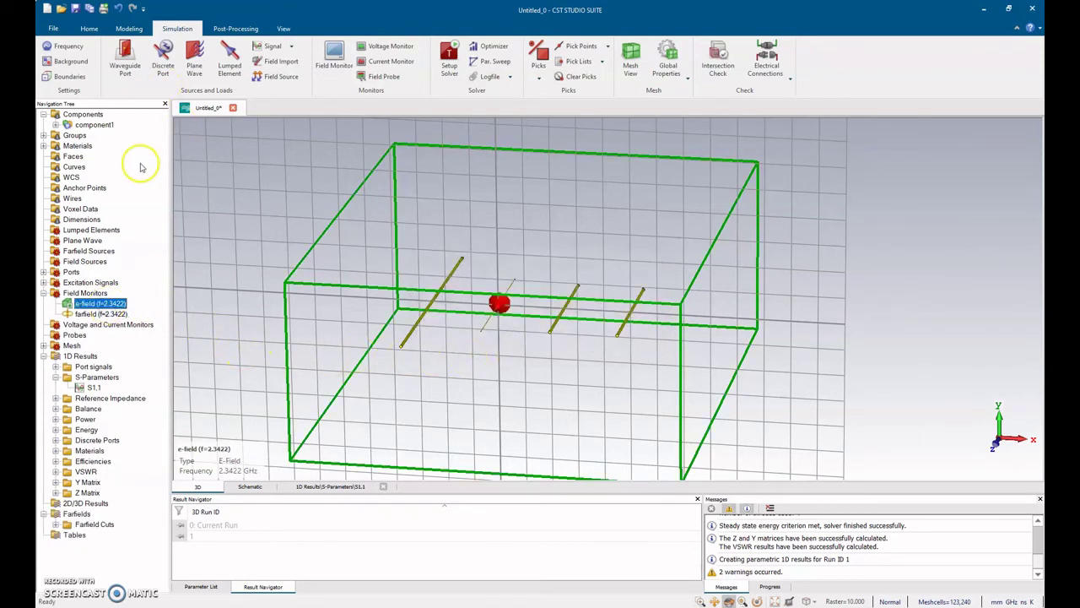
right_click(122, 304)
left_click(146, 309)
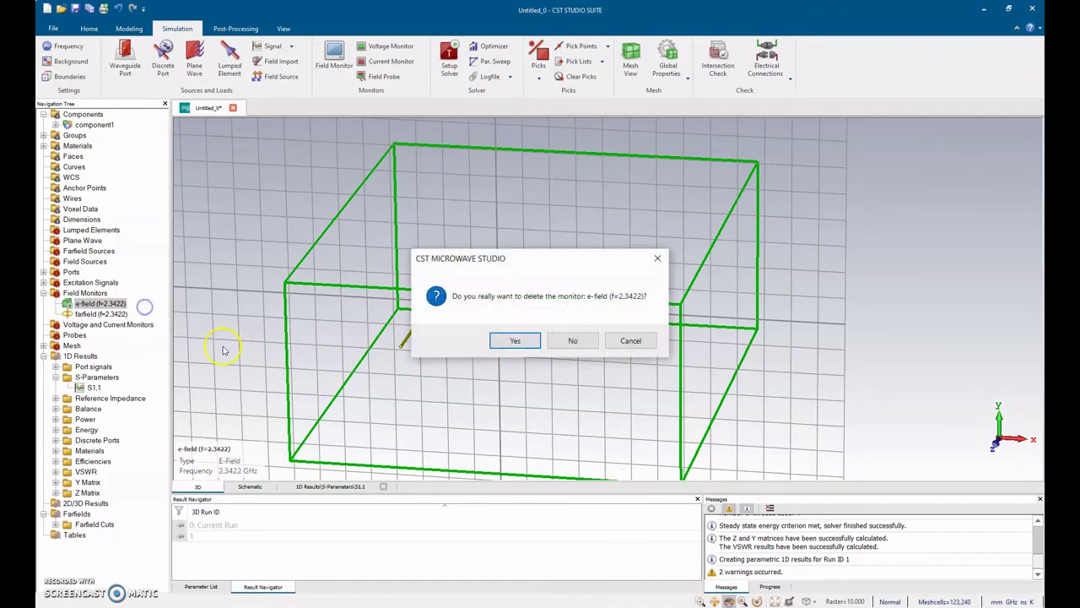
left_click(512, 340)
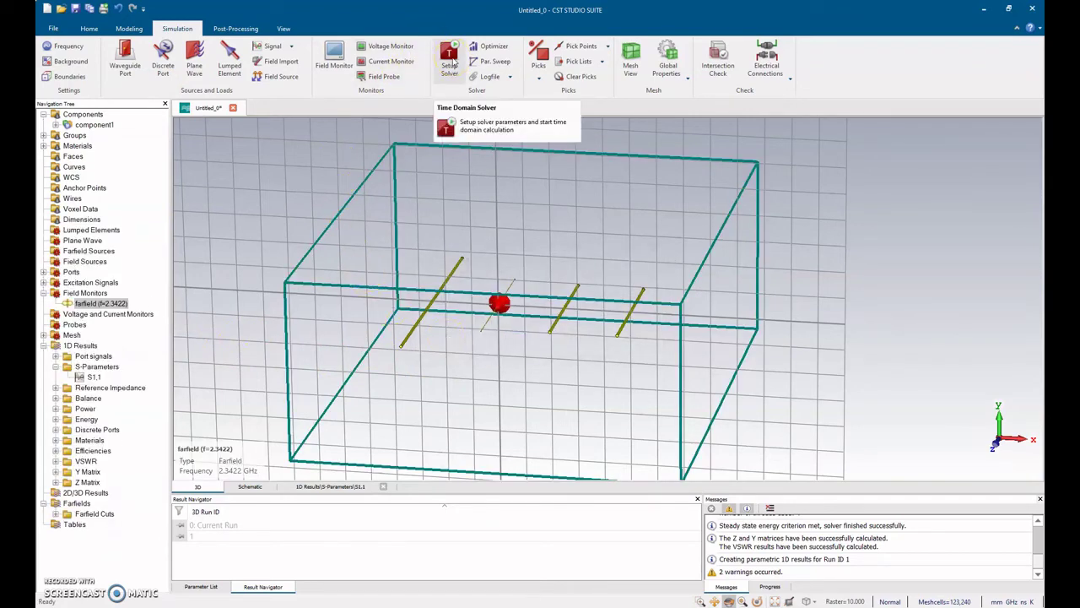
Run the time domain solver for the two-director antenna and consult the Yagi-Uda design table in OneNote.
left_click(450, 60)
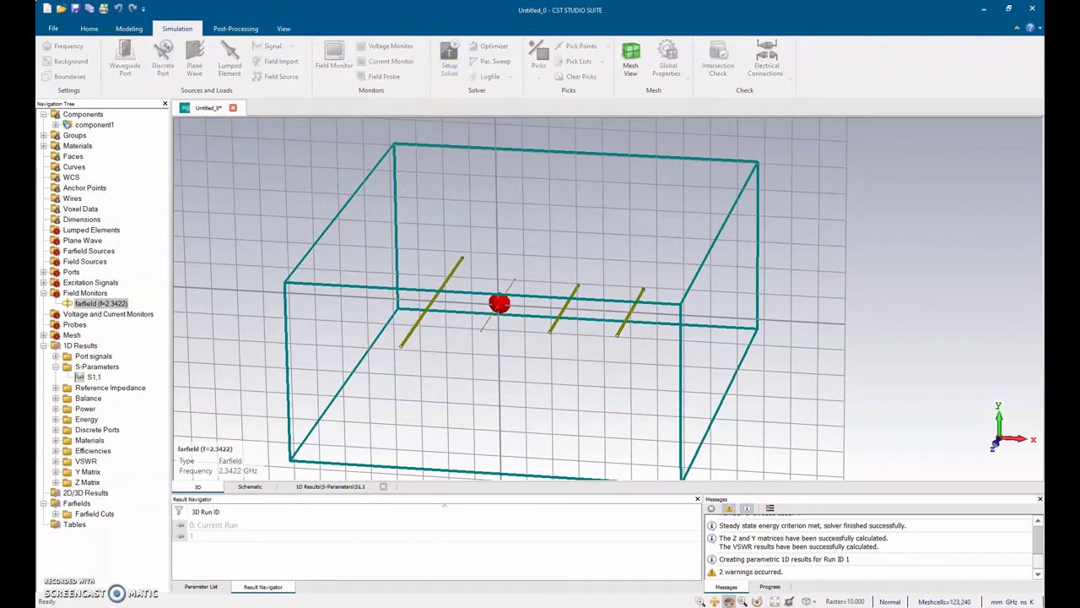
left_click(408, 140)
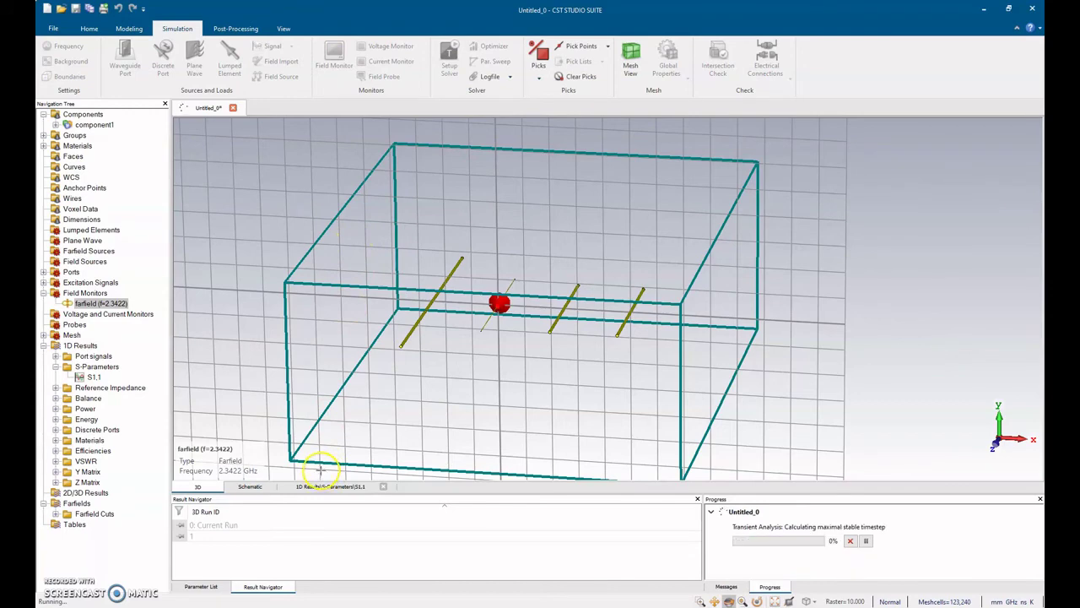
key("alt+Tab")
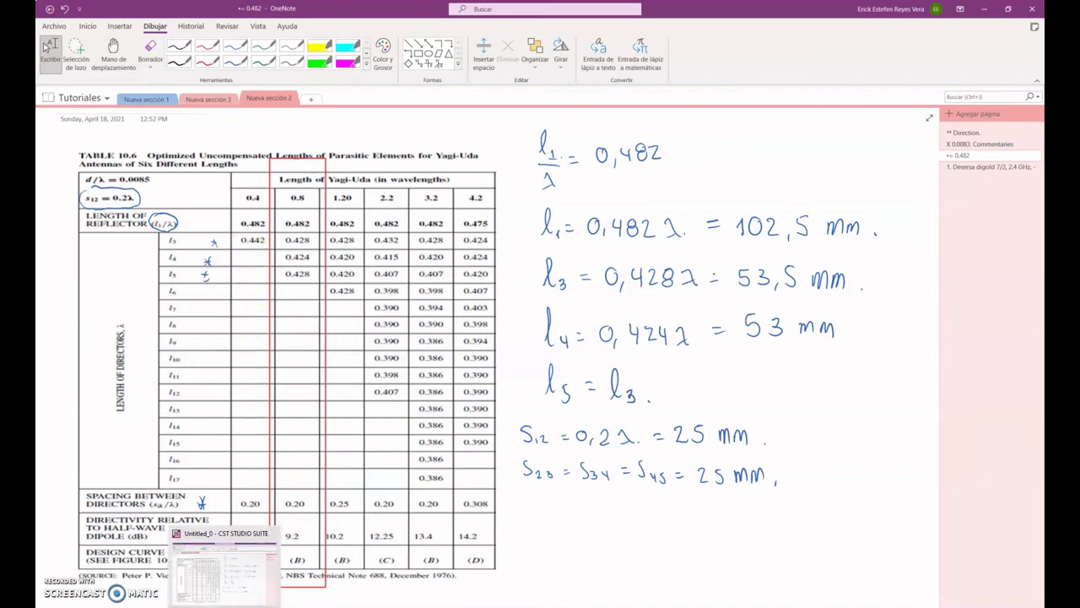
Return to CST Studio Suite, review the S1,1 plot and display the 3D farfield at 2.3422 GHz.
left_click(223, 589)
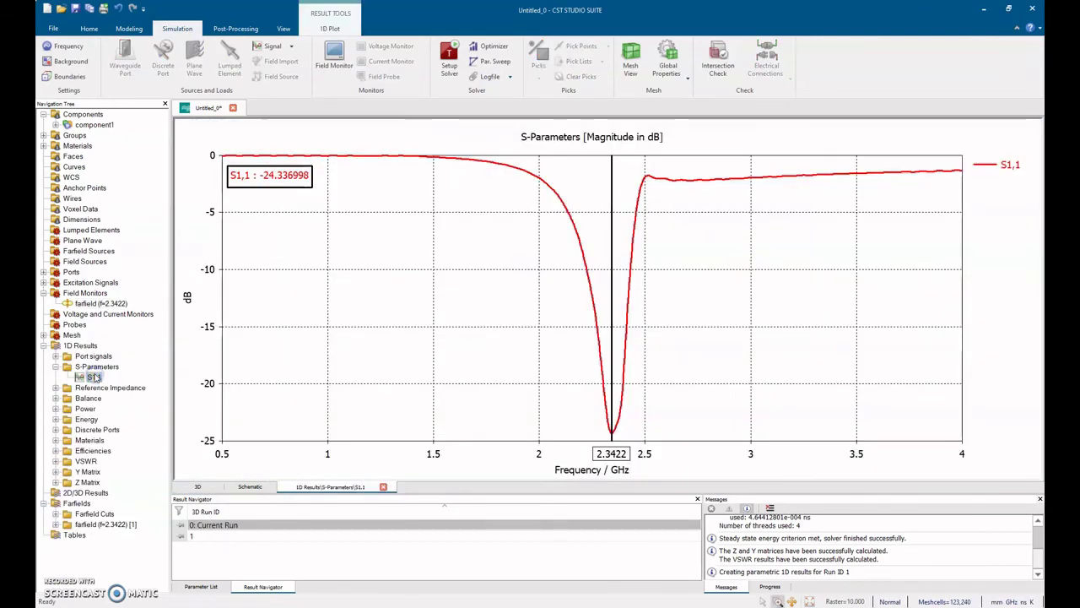
left_click(54, 516)
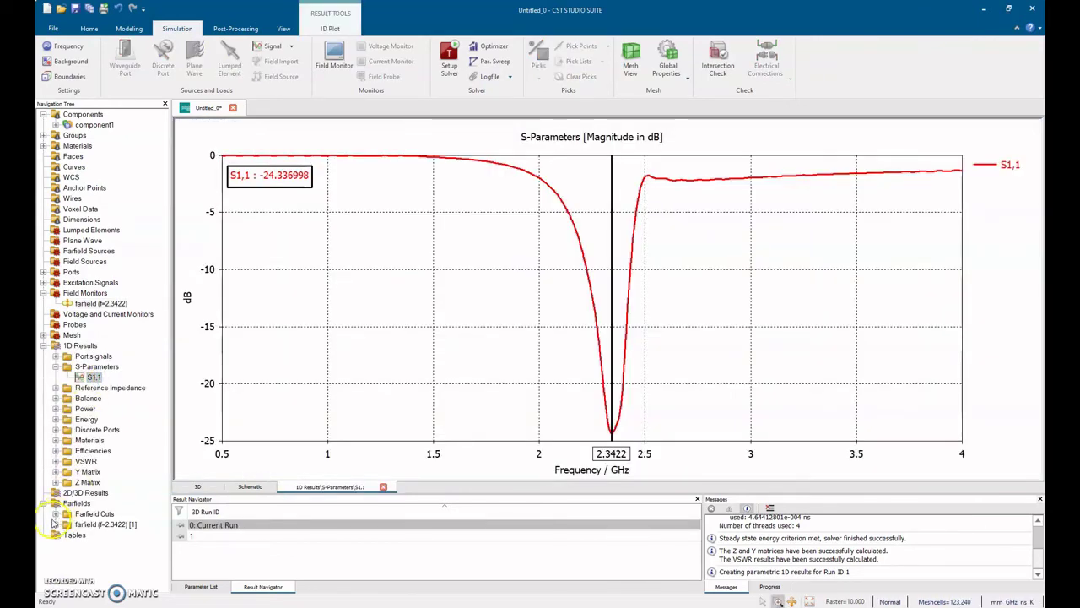
left_click(85, 524)
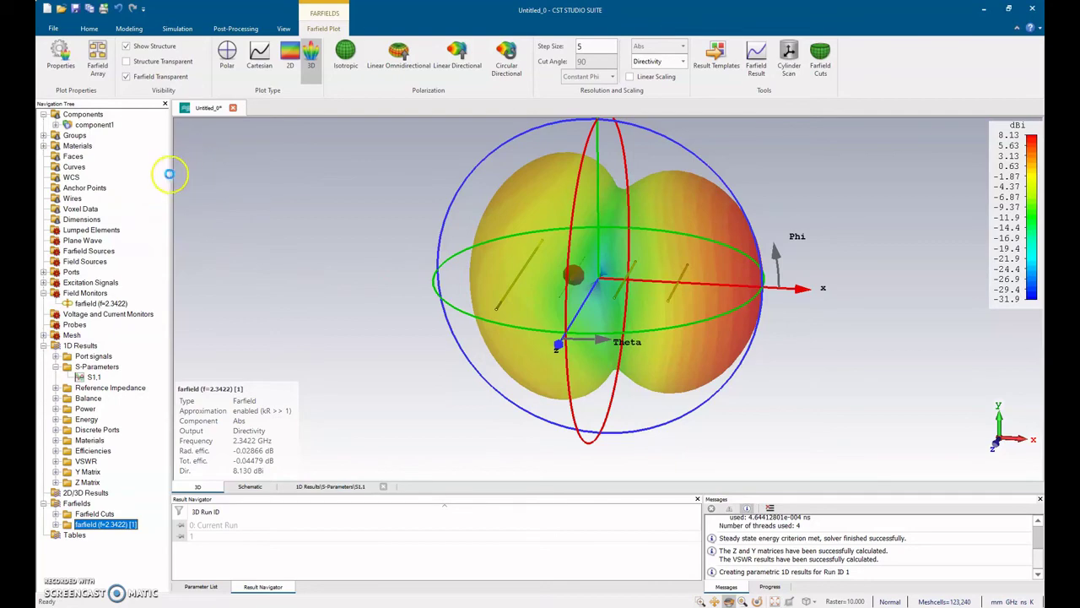
Start a copper cylinder in component1 named Director 3 (L5) with outer radius Rr and Xcenter S23+S34+S45.
left_click(92, 124)
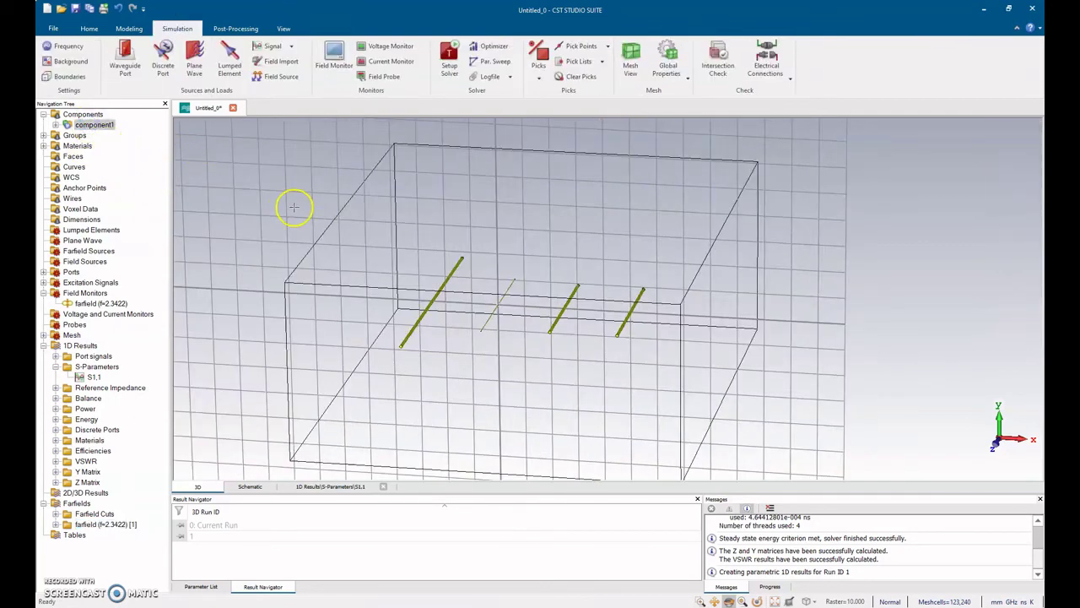
left_click(121, 28)
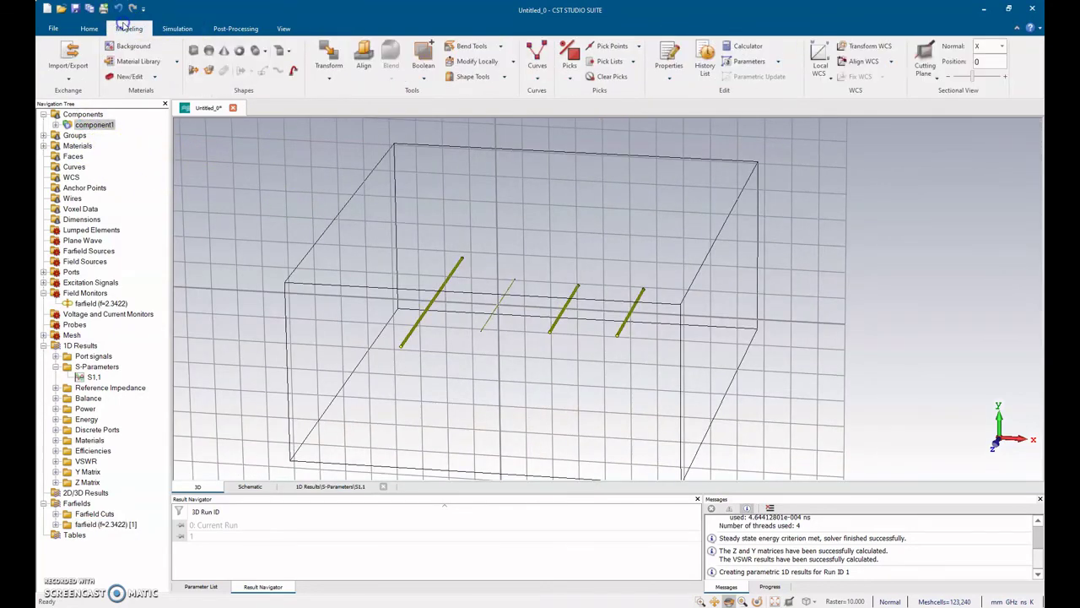
left_click(256, 52)
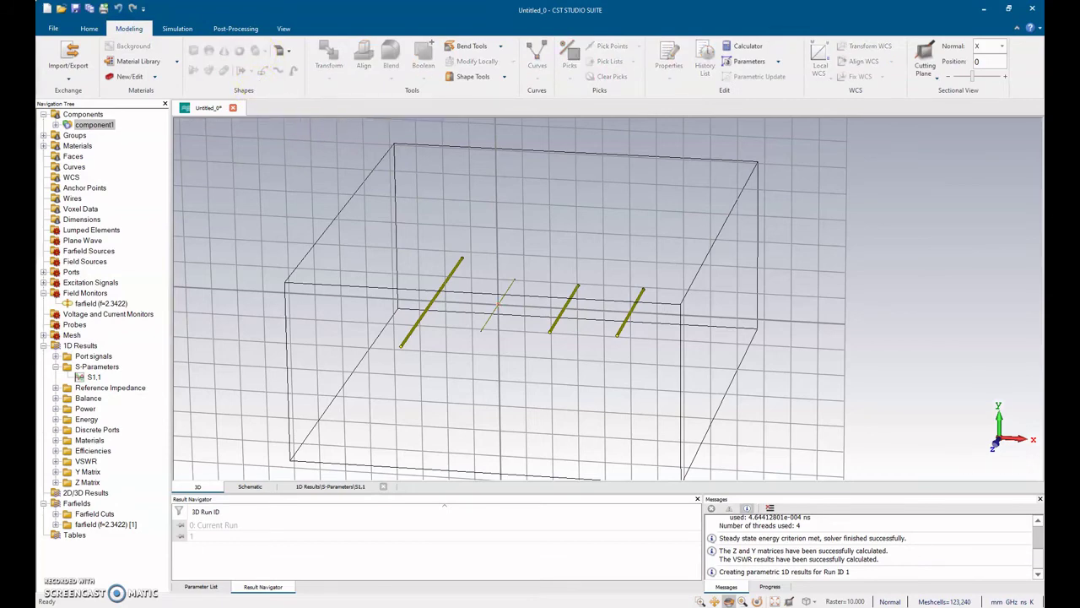
key("Escape")
left_click_drag(400, 110, 405, 143)
left_click(378, 174)
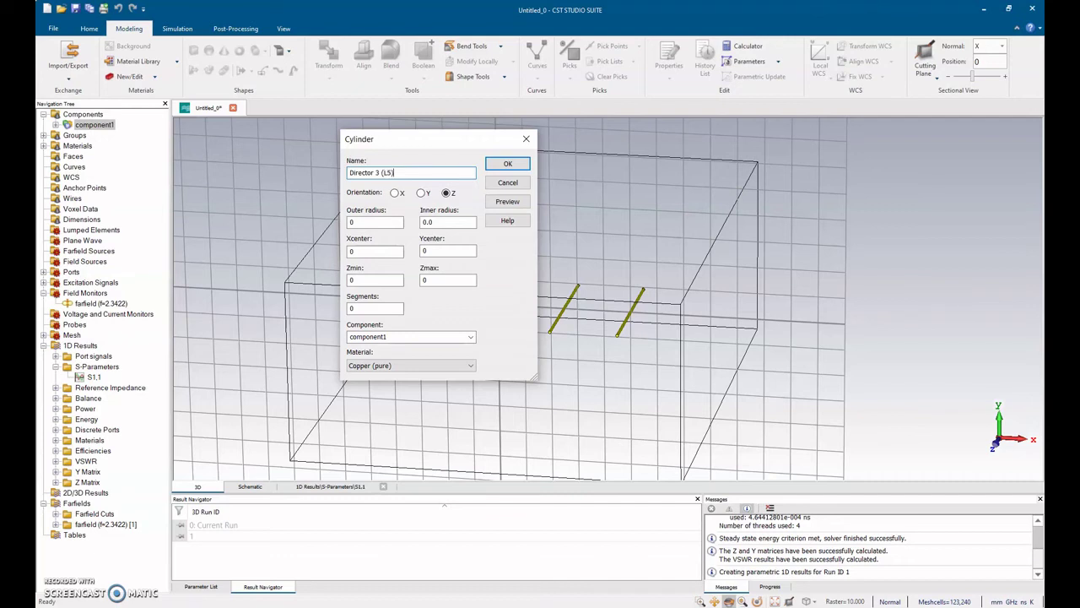
left_click(372, 222)
left_click(369, 251)
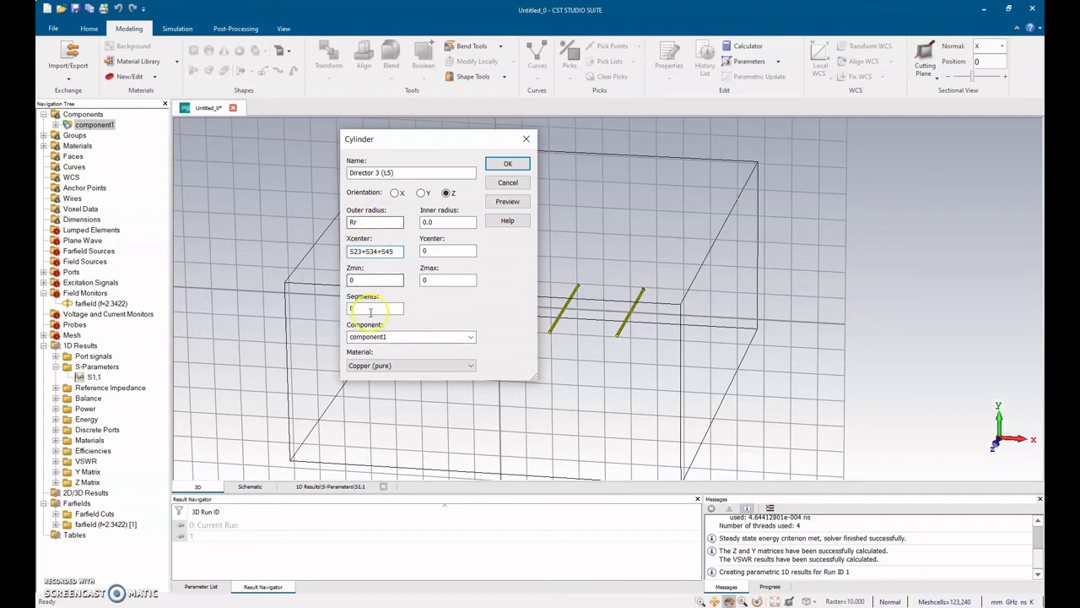
left_click(358, 281)
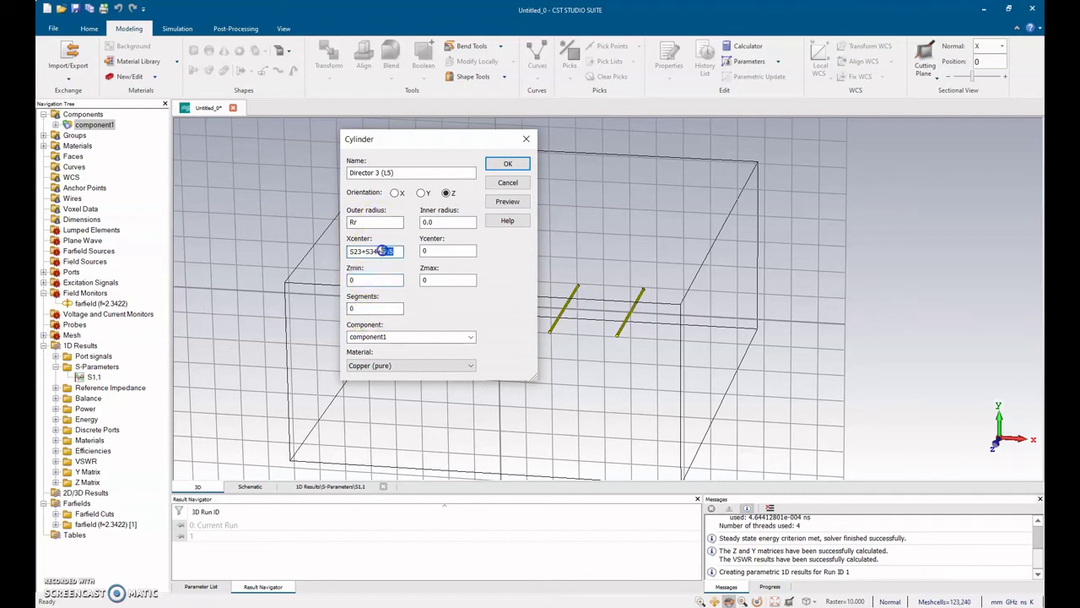
Check the director lengths in the OneNote notes and set the cylinder's Zmin to -L5/2 and Zmax to L5/2.
key("alt+Tab")
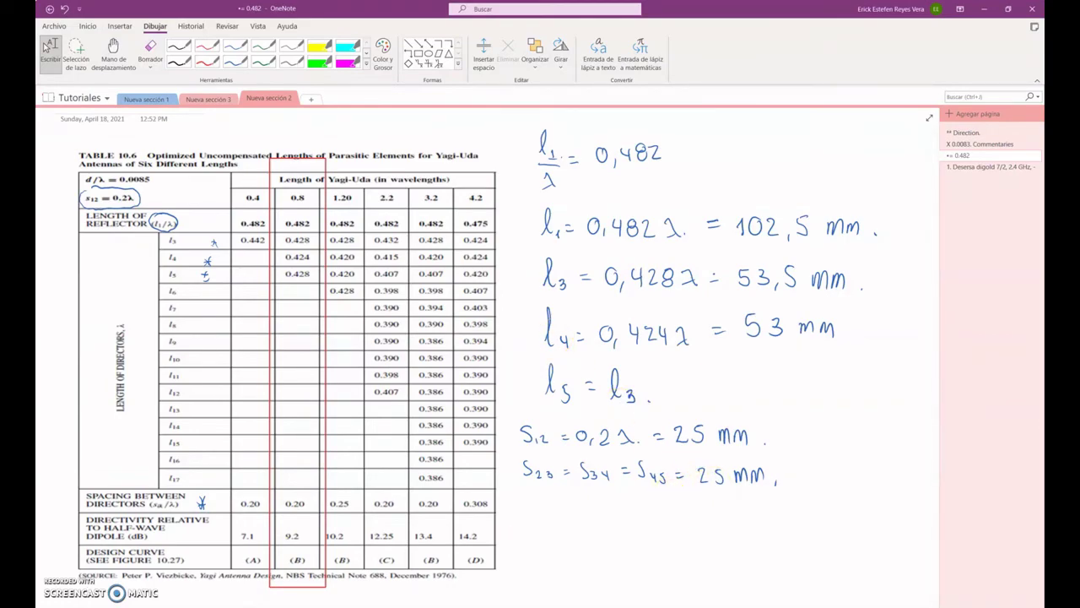
key("alt+Tab")
double_click(350, 279)
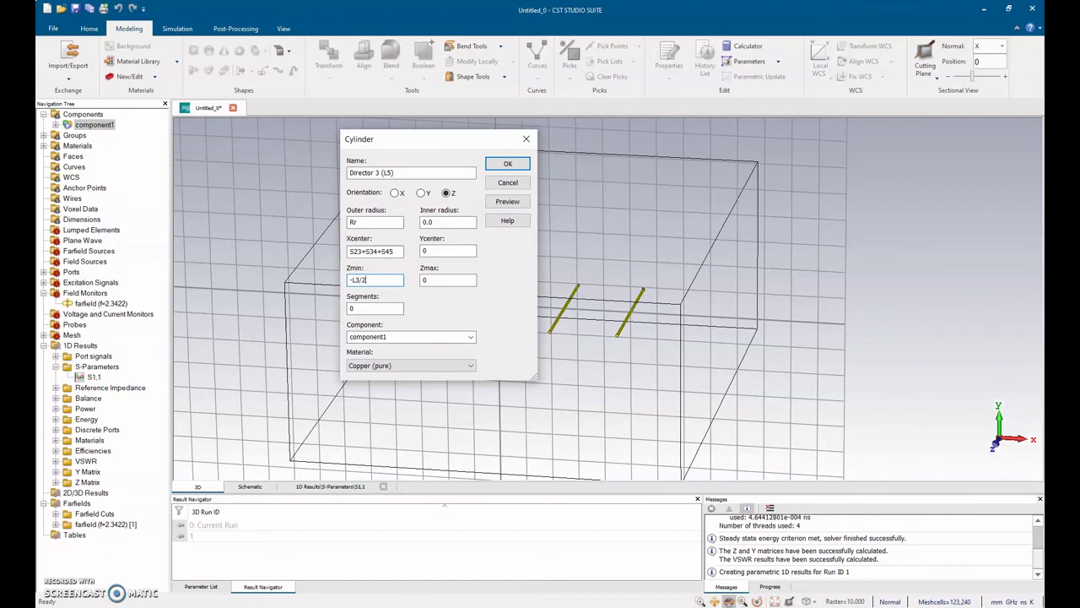
double_click(354, 281)
double_click(438, 280)
type("L3/2")
left_click(422, 280)
left_click(428, 278)
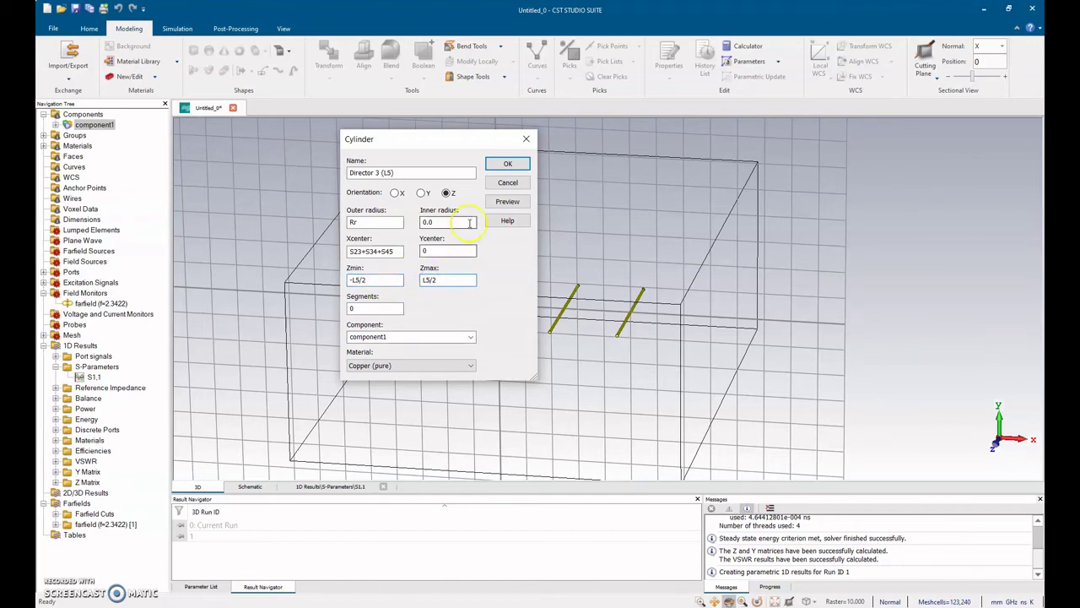
Preview the cylinder and define parameter S45 as 25 with the description "Dictancia entre Director 2-Director 3".
left_click(507, 201)
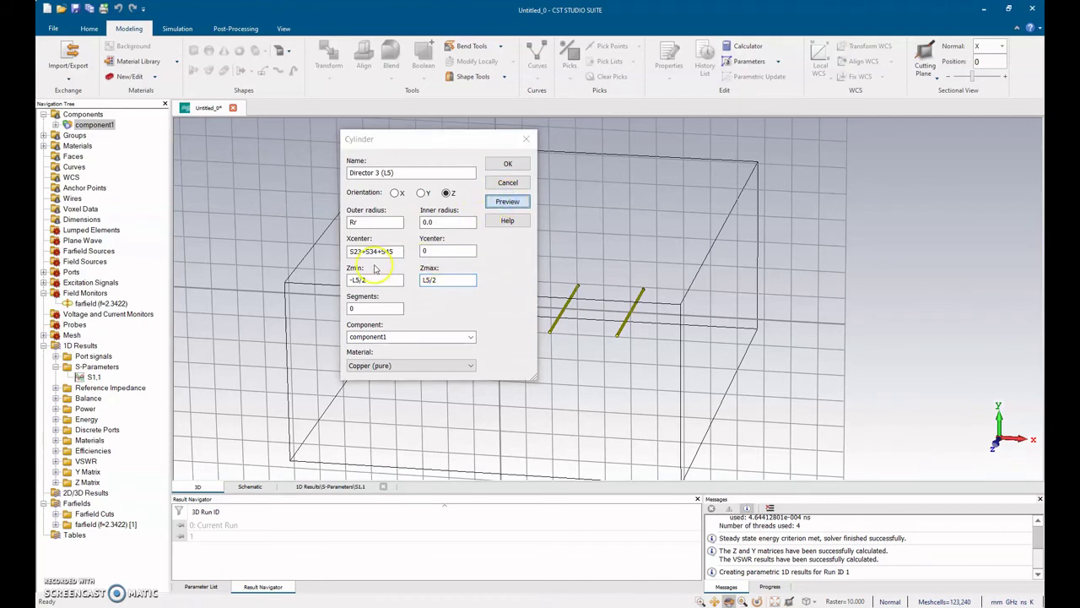
left_click(394, 260)
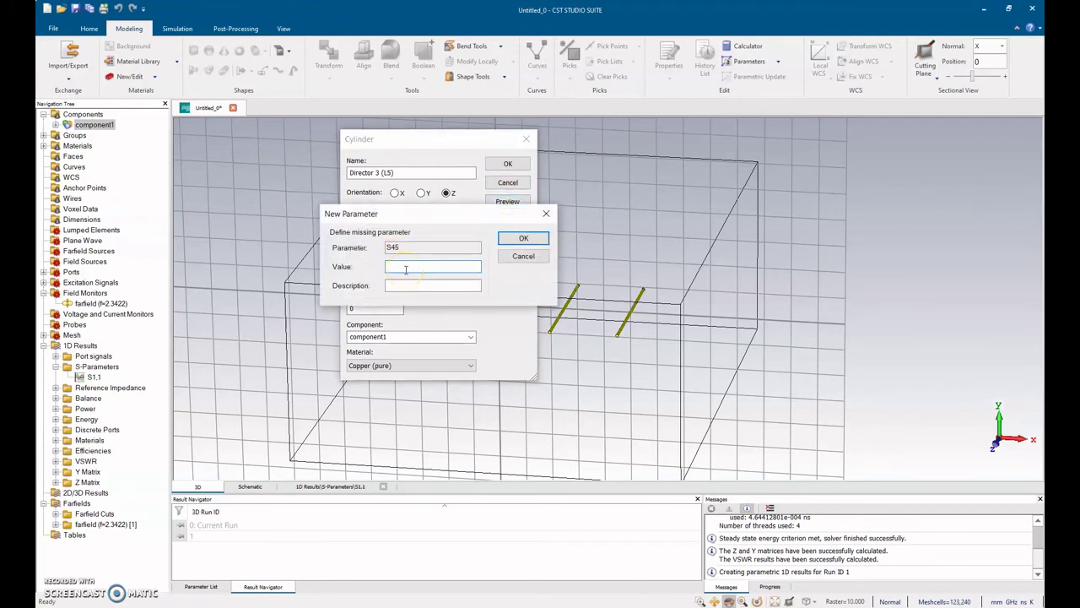
left_click(398, 285)
type("D")
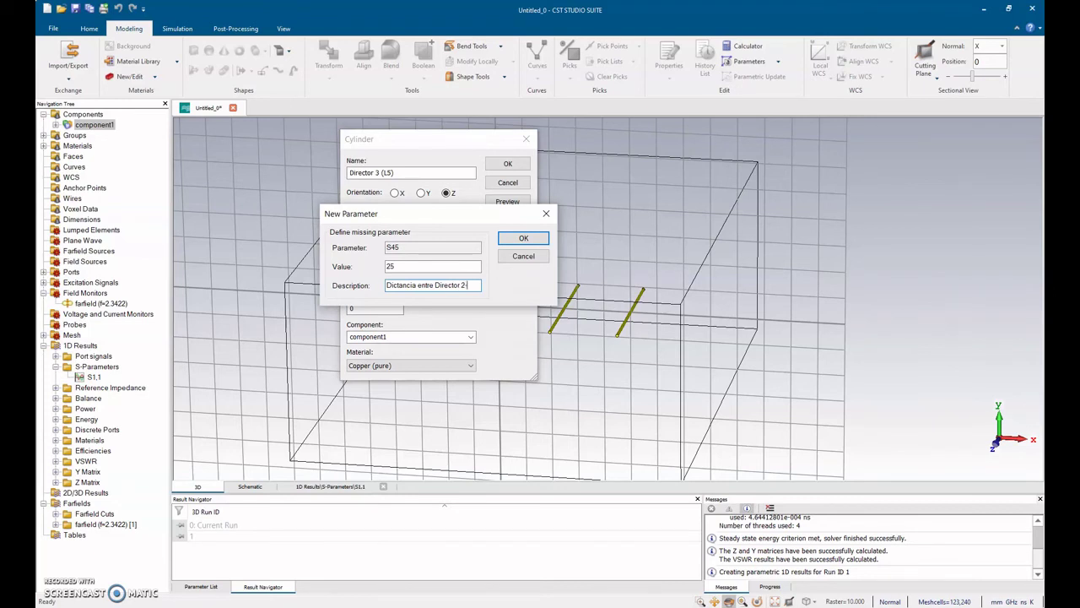
type("ictancia entre Director 2-Director 3")
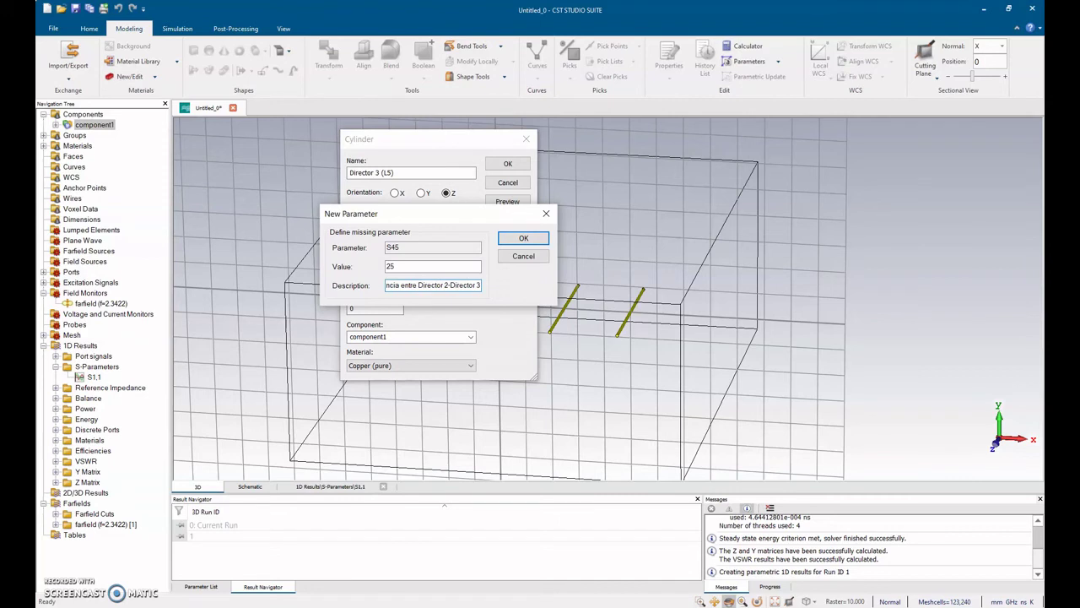
left_click(524, 239)
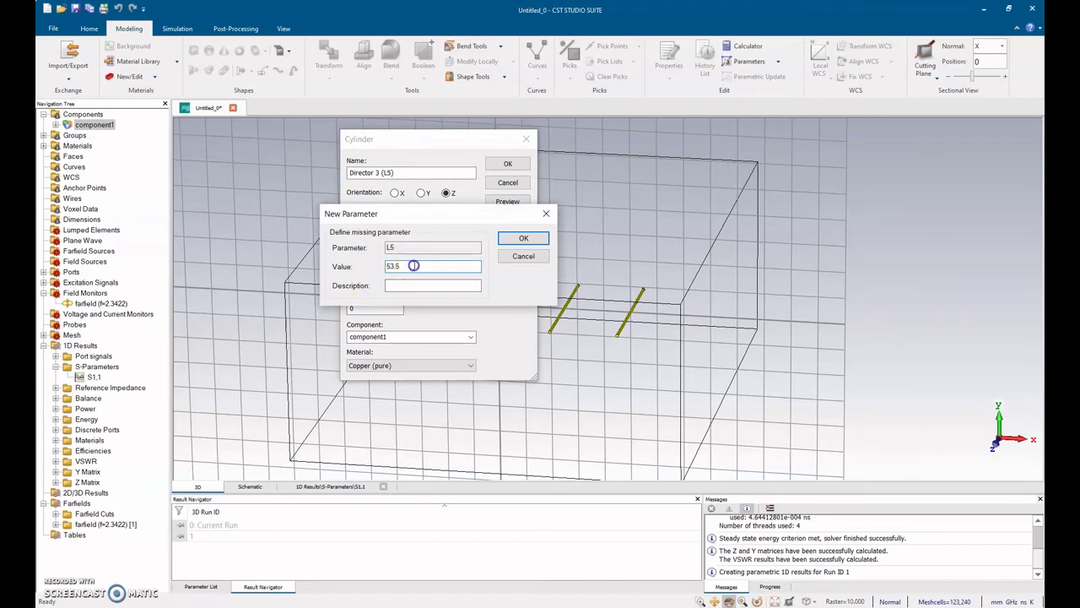
Define parameter L5 with the value L3 and the description "Longitud de Director 3".
left_click_drag(414, 265, 384, 270)
left_click_drag(407, 266, 378, 267)
left_click(393, 283)
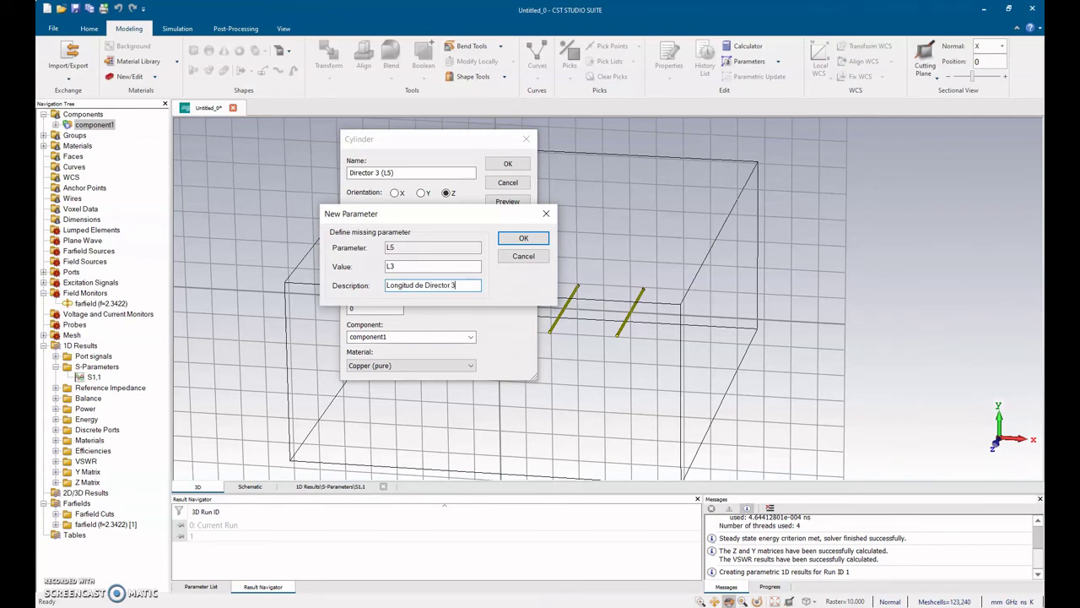
left_click(521, 239)
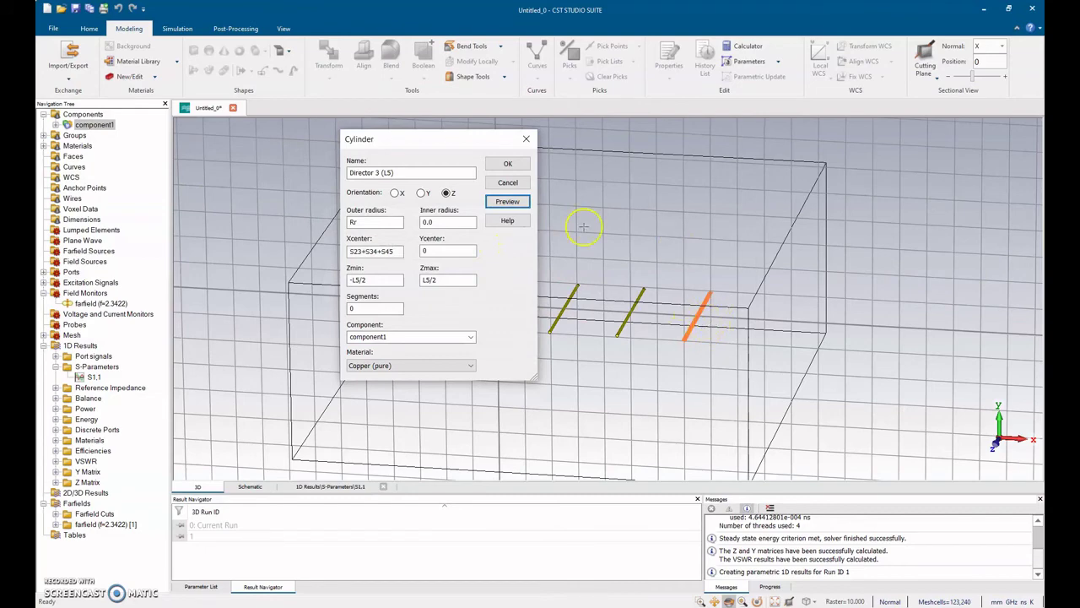
Create the third director, deleting the current and parametric results, and inspect the five-element antenna.
left_click(507, 162)
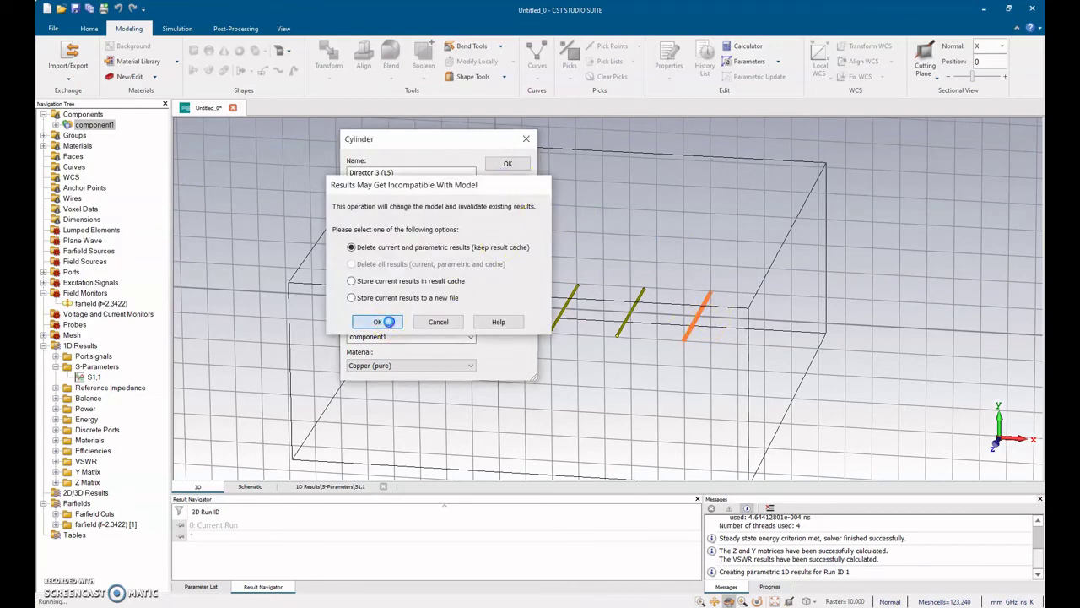
left_click(378, 384)
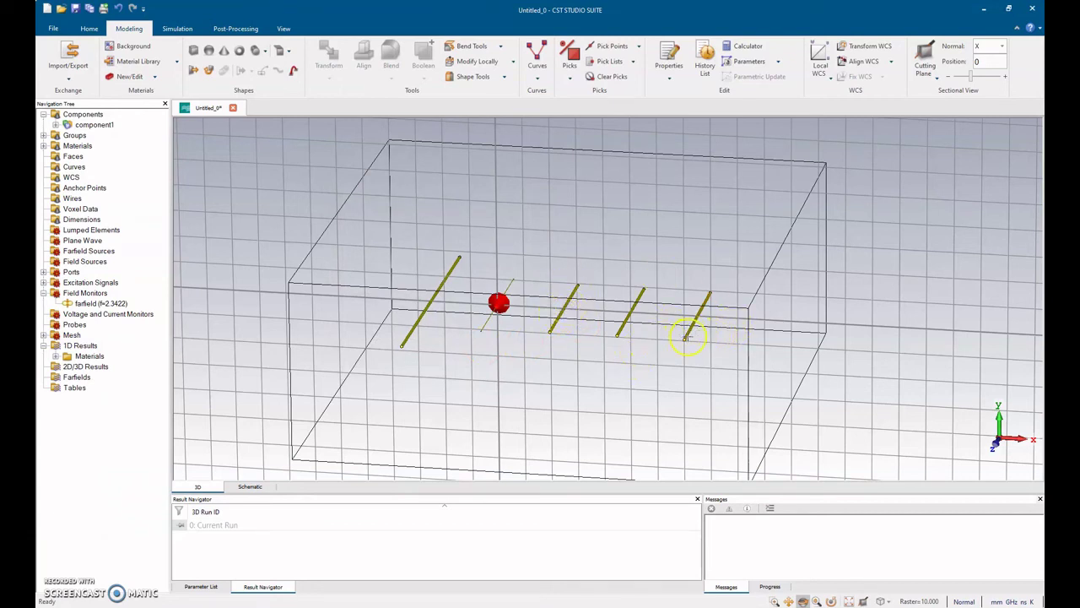
scroll(687, 336, "up", 2)
scroll(678, 323, "down", 2)
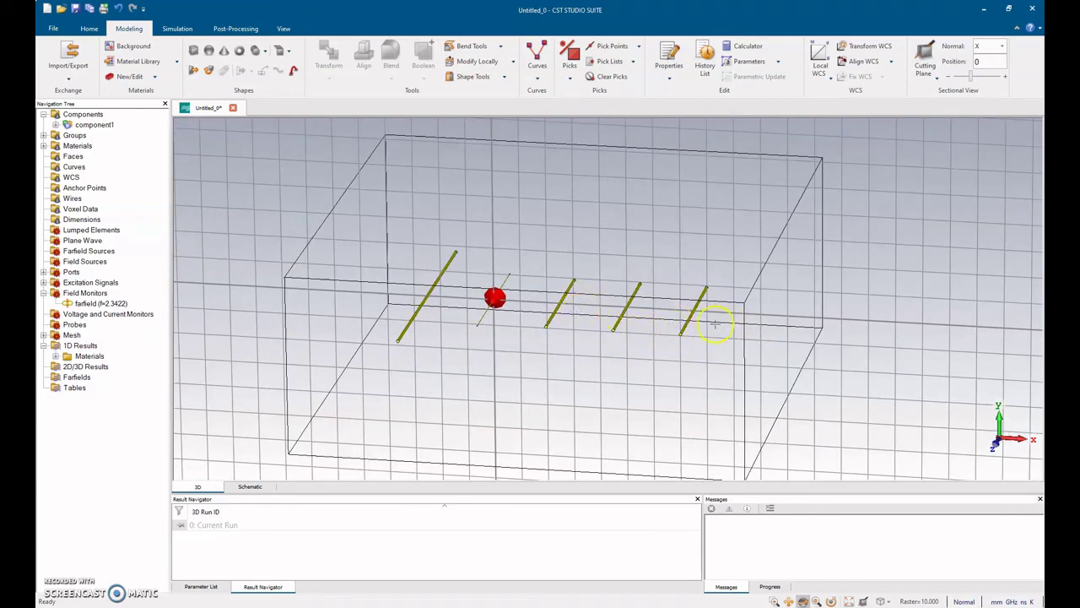
scroll(696, 325, "up", 3)
scroll(697, 325, "down", 3)
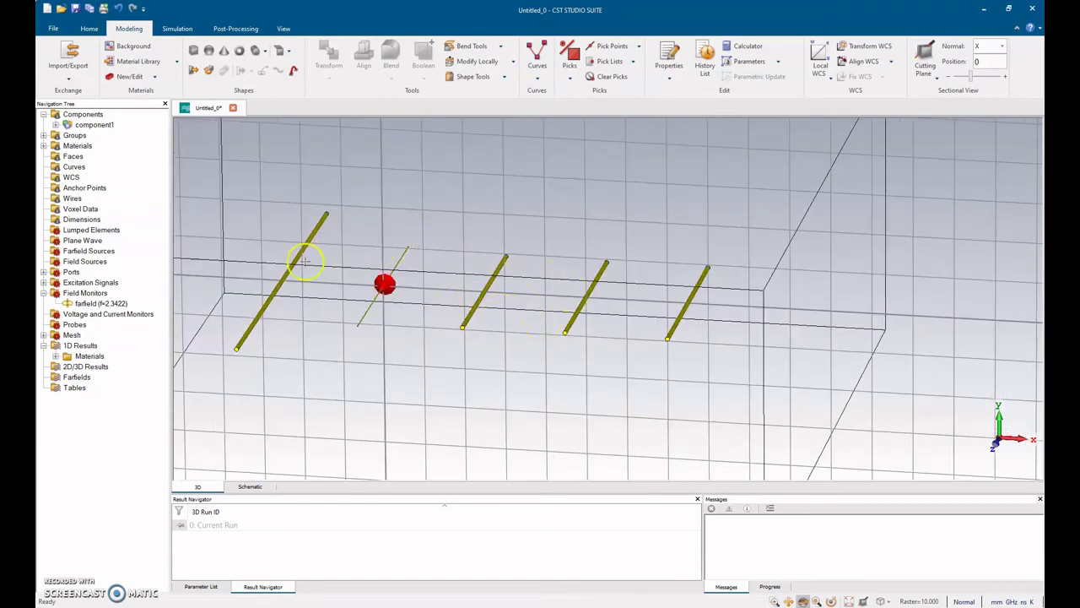
Run the time domain solver for the three-director antenna and switch to the design table in OneNote.
left_click(177, 27)
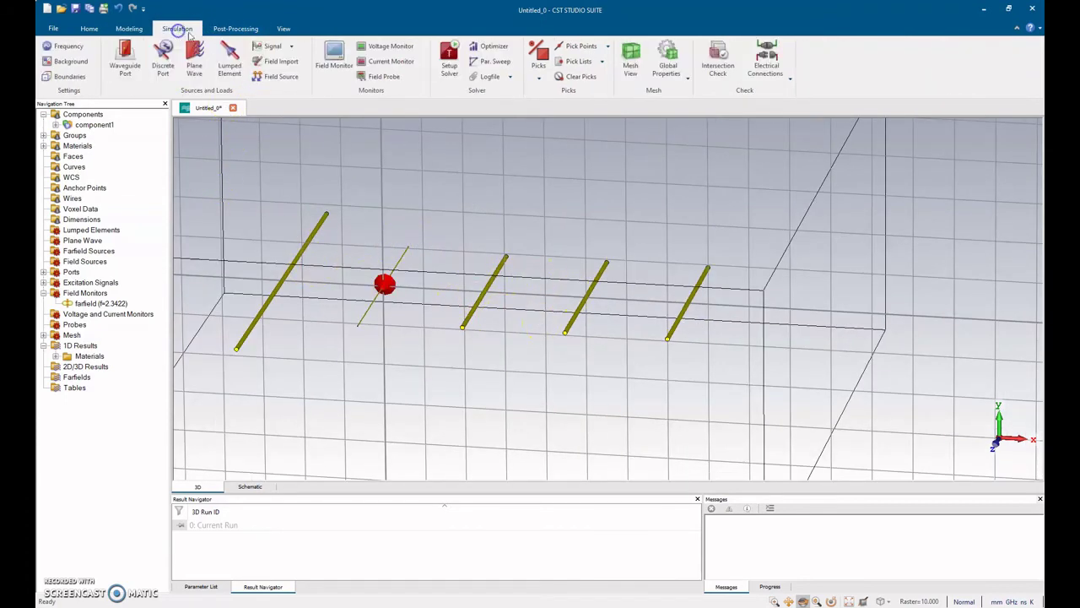
left_click(450, 65)
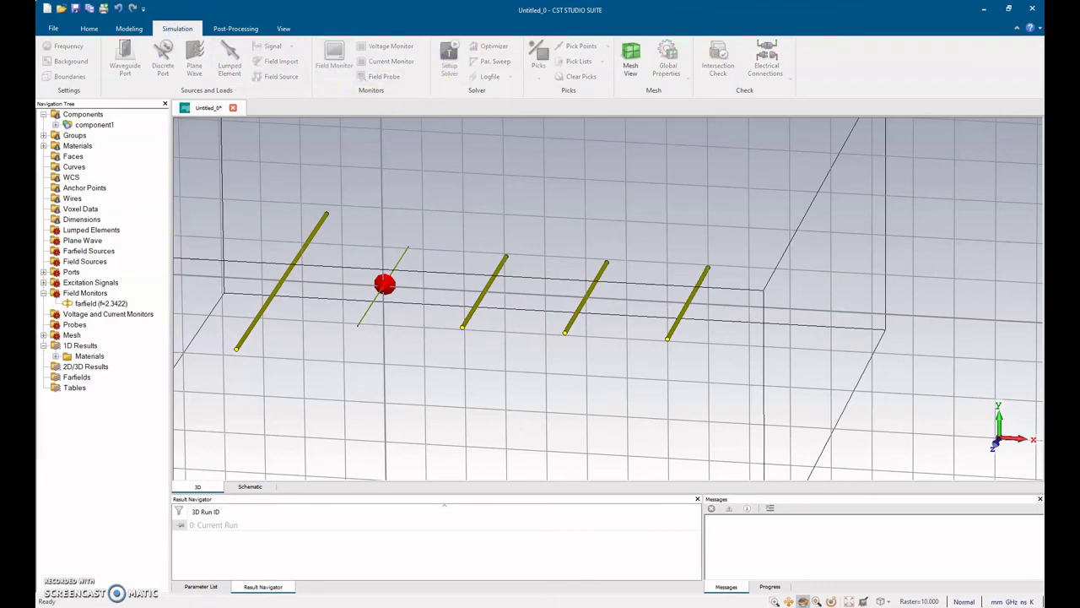
left_click(305, 147)
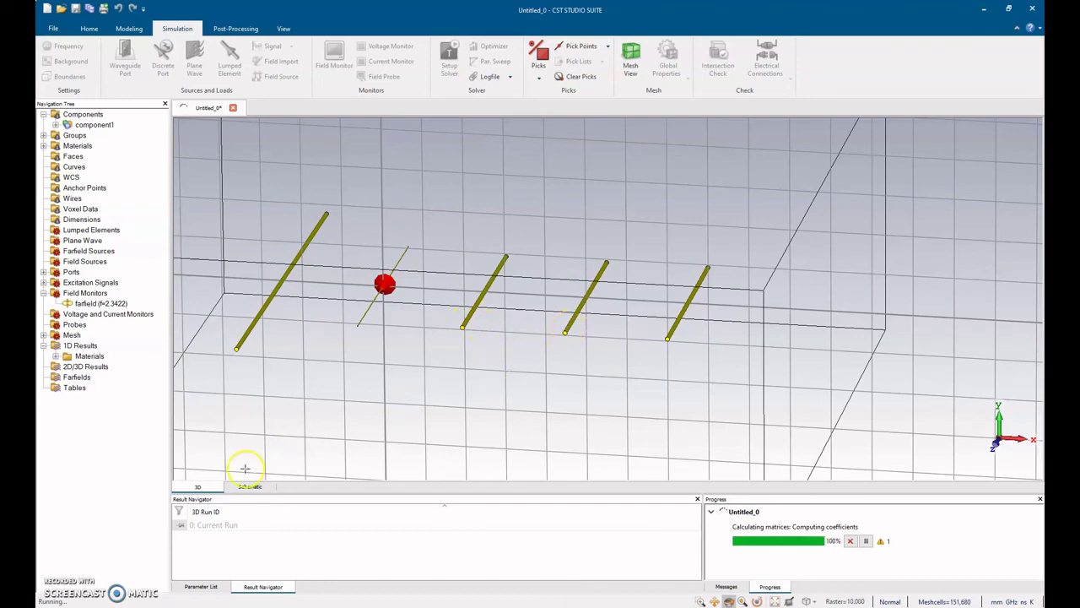
left_click(251, 604)
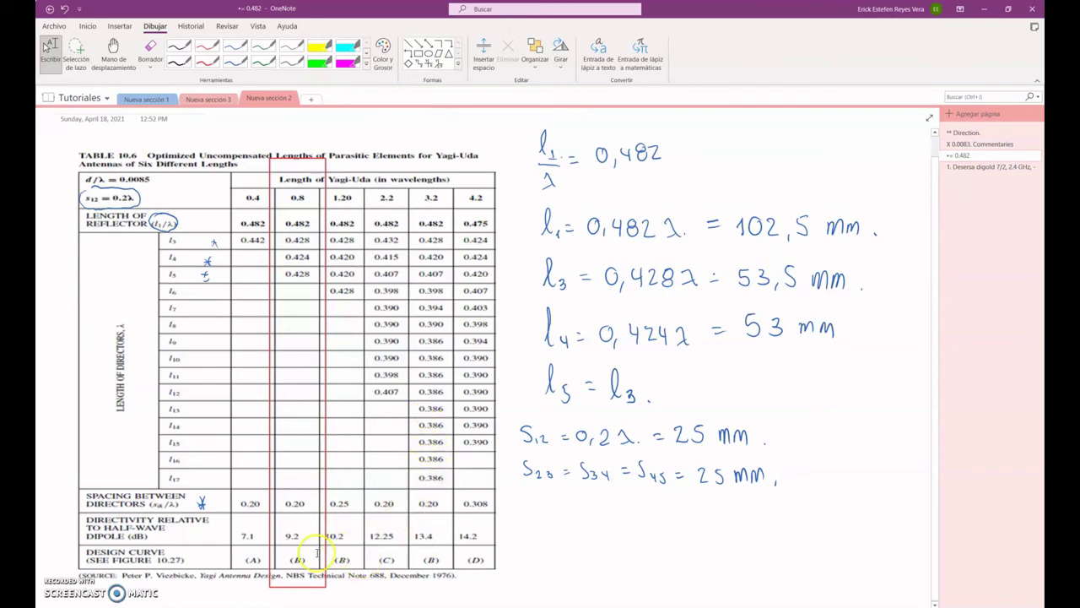
Switch back to CST Studio Suite, plot S1,1 and move the axis marker to the deepest dip at 2.4814 GHz.
key("alt+Tab")
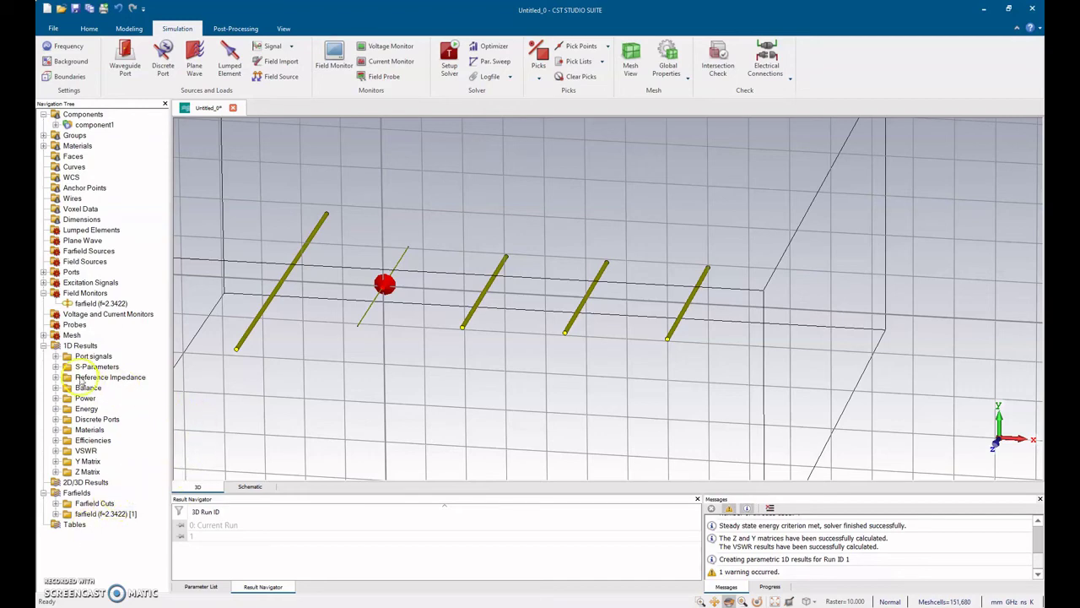
left_click(55, 367)
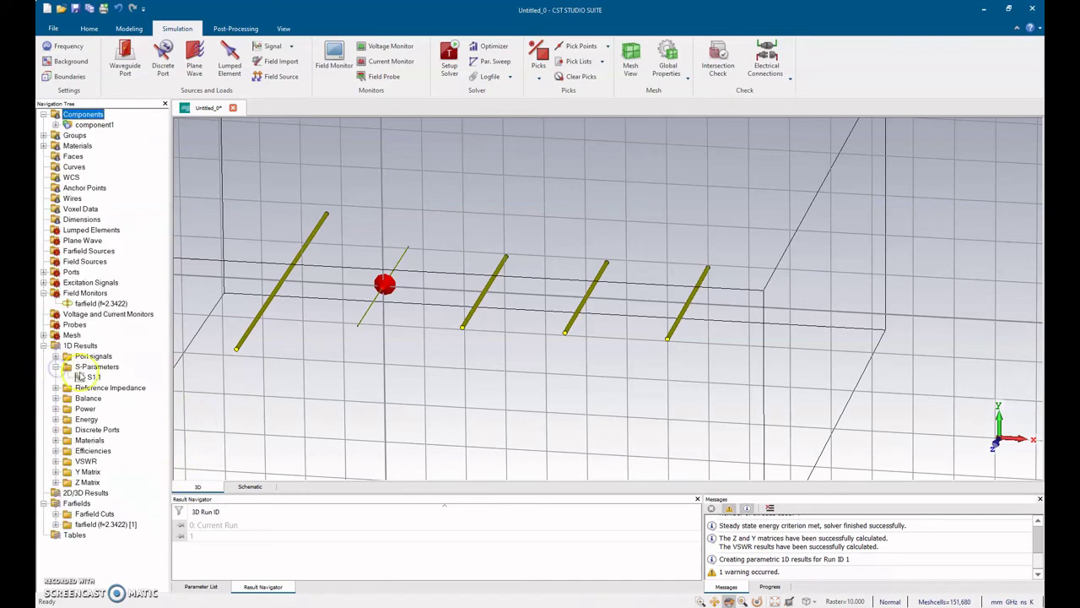
left_click(93, 377)
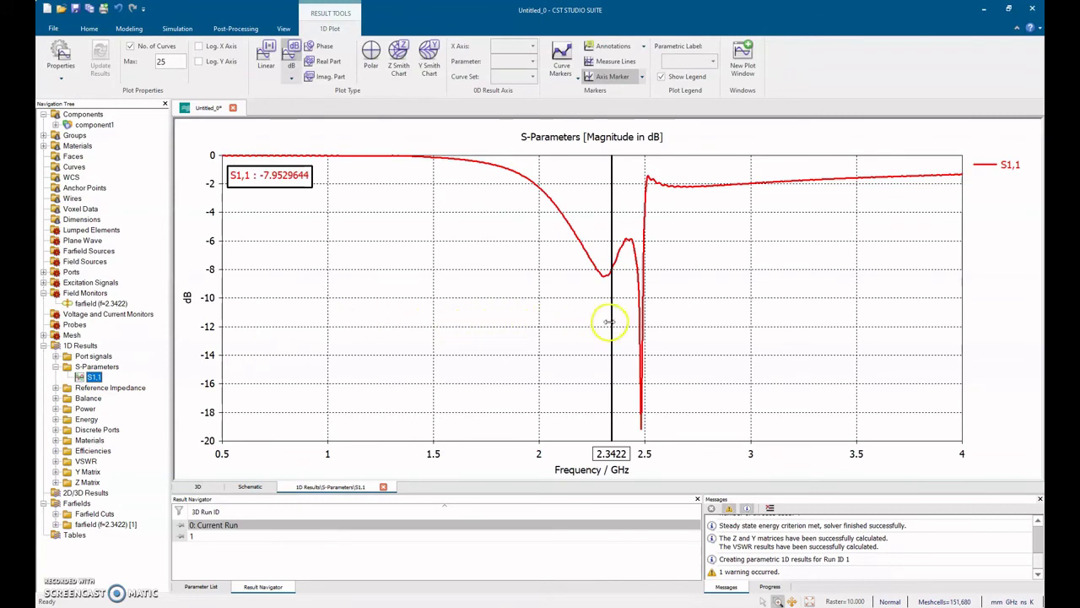
mouse_move(609, 321)
left_mouse_down()
mouse_move(640, 330)
mouse_move(640, 426)
left_mouse_up()
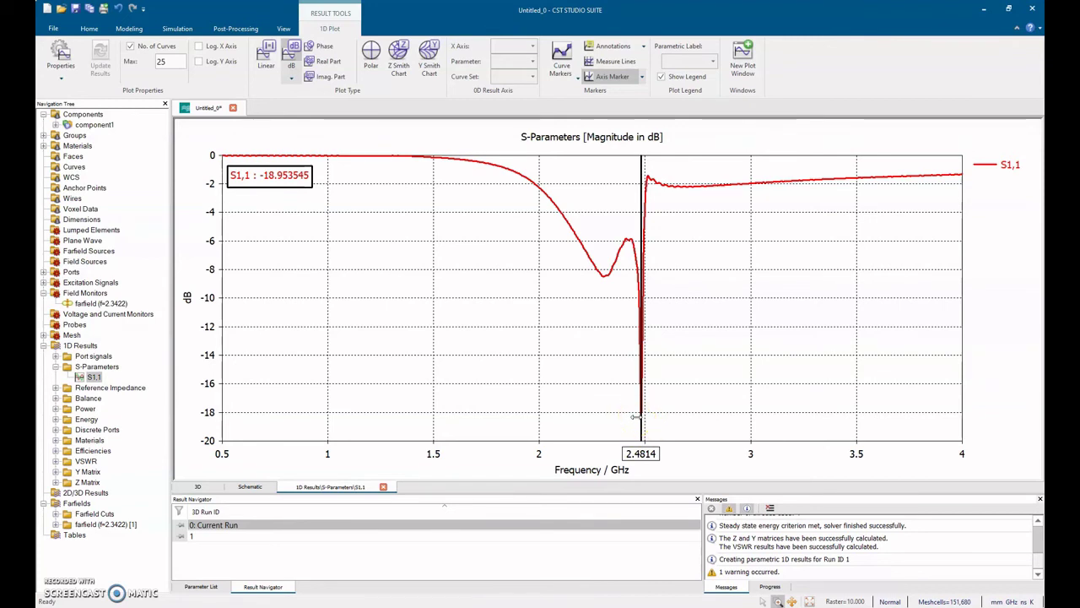
left_click(639, 203)
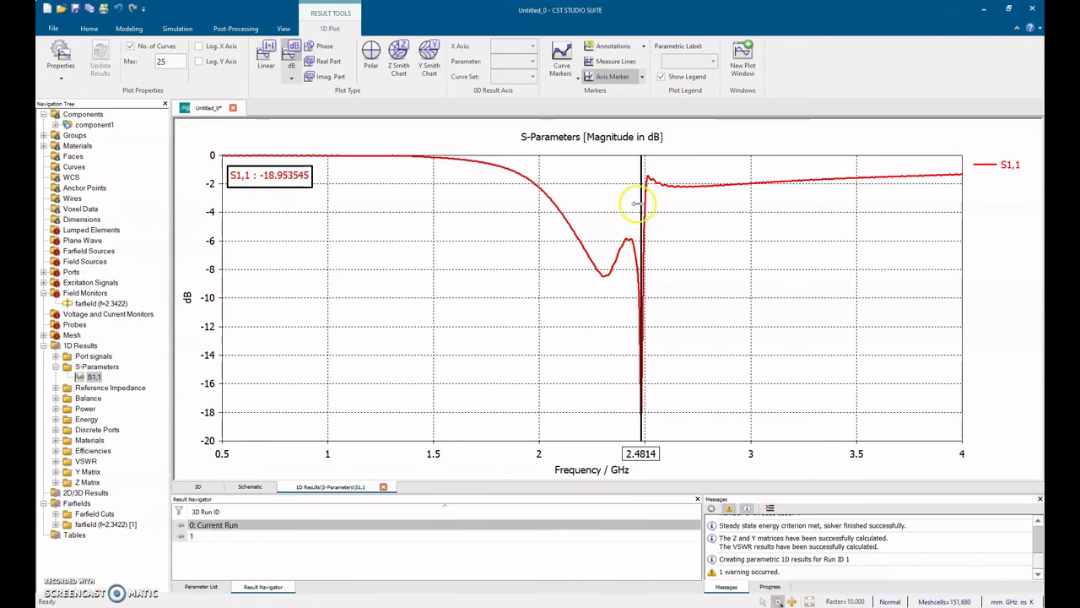
Read the shallower S1,1 dip with a curve marker and delete that marker from the plot.
left_click(607, 269)
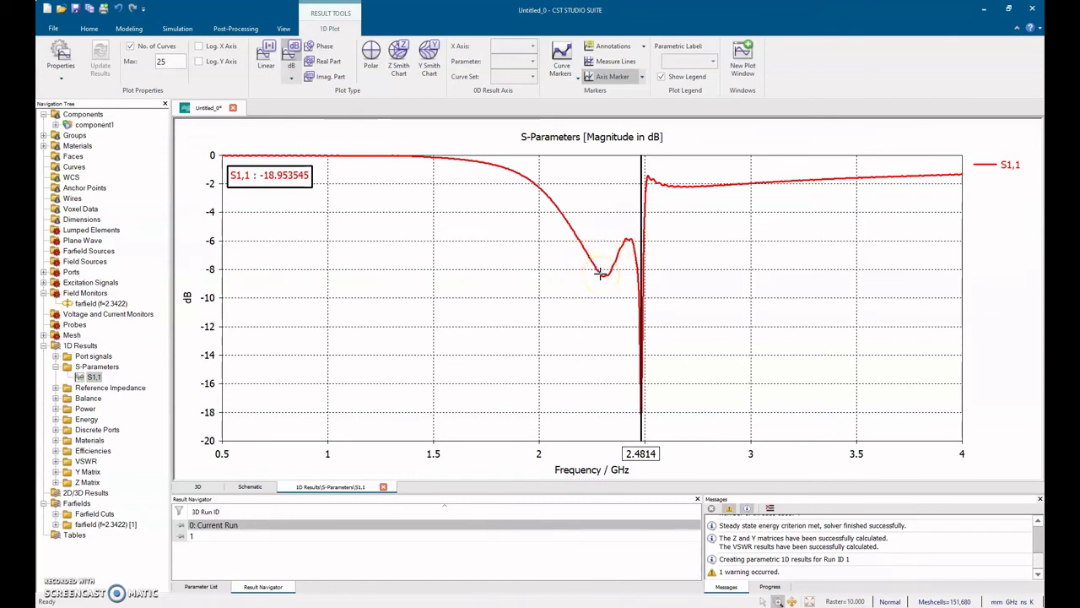
left_click(561, 61)
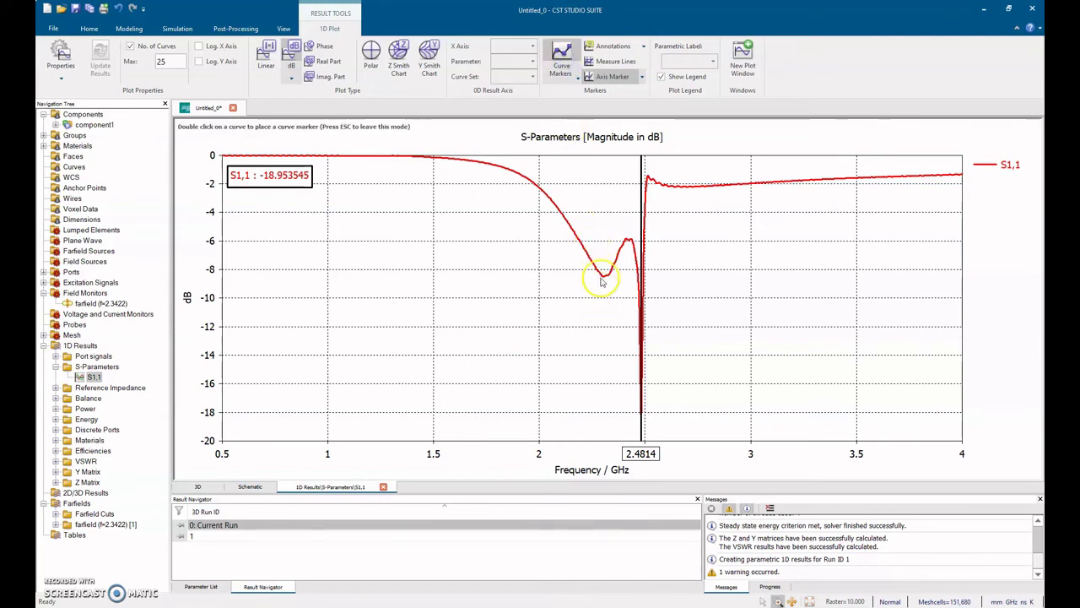
double_click(604, 277)
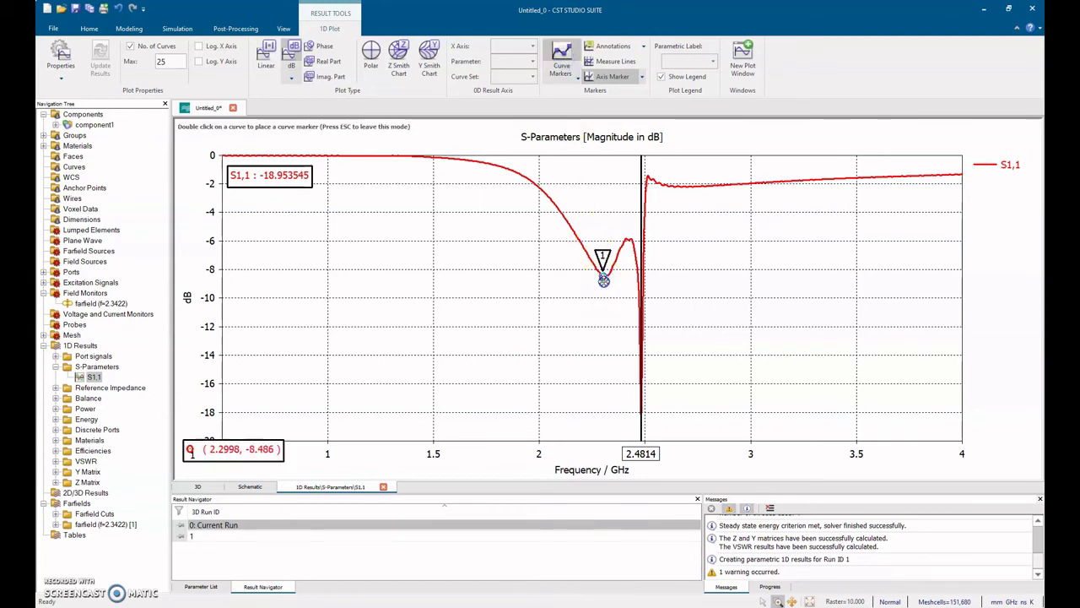
left_click_drag(603, 280, 604, 285)
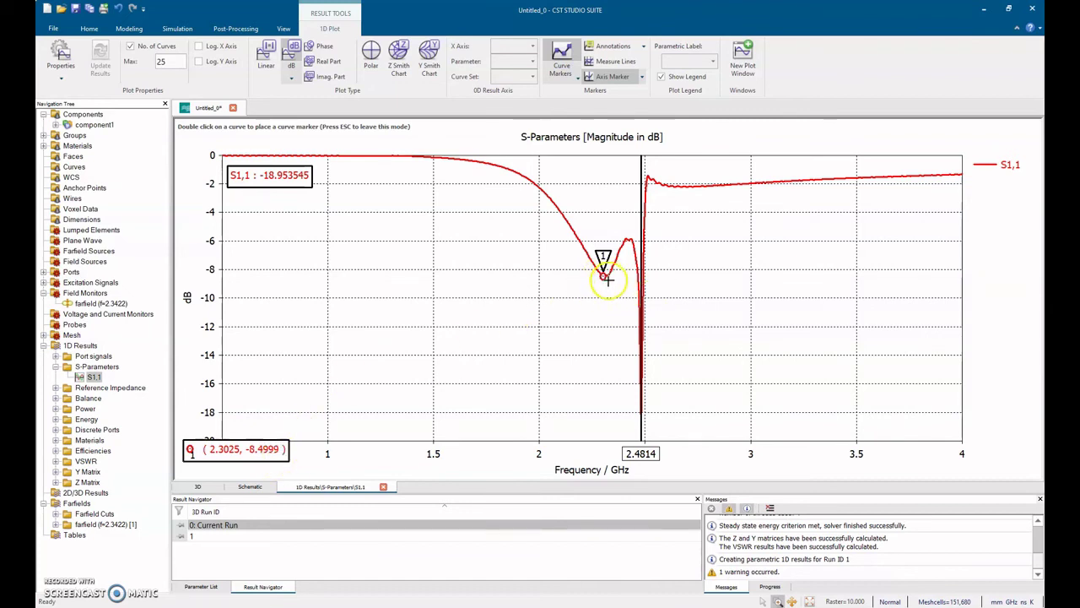
double_click(538, 203)
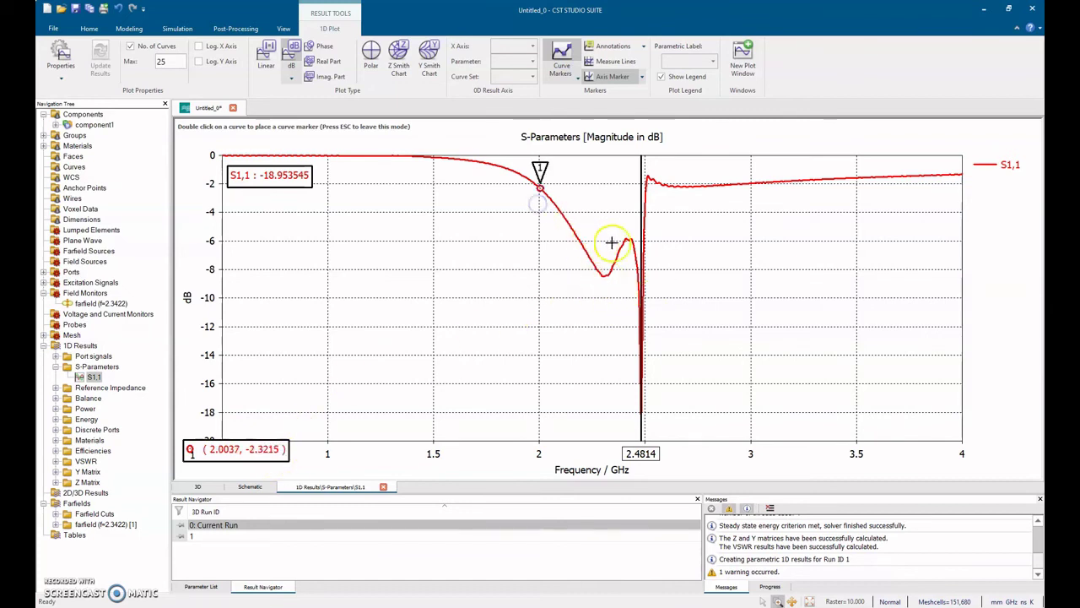
right_click(540, 188)
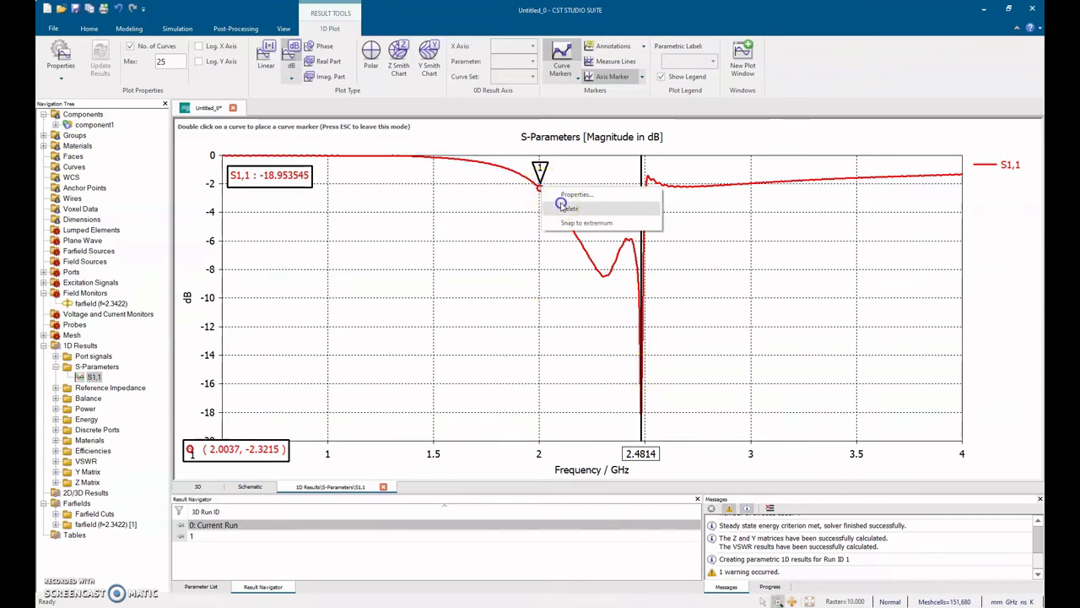
left_click(569, 208)
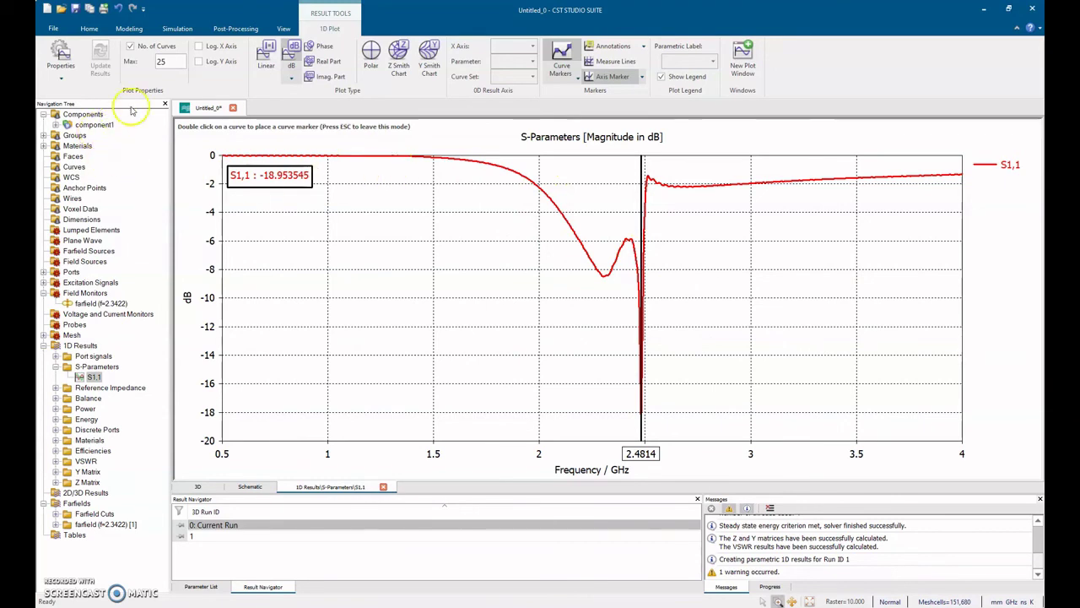
Review the cells per wavelength in the global hexahedral mesh properties and leave the settings unchanged.
left_click(240, 28)
left_click(193, 29)
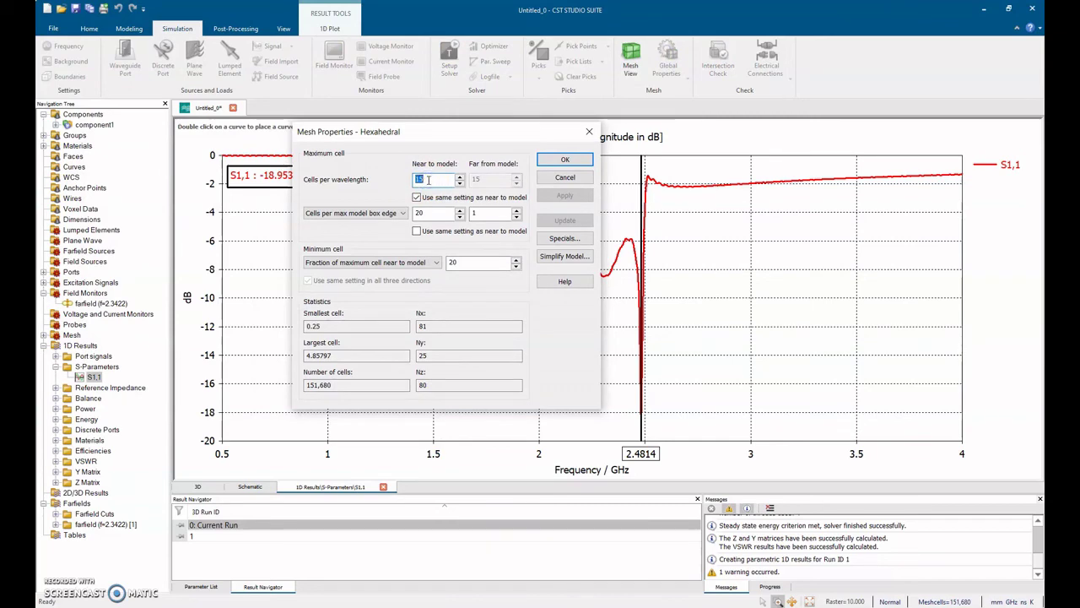
left_click(587, 132)
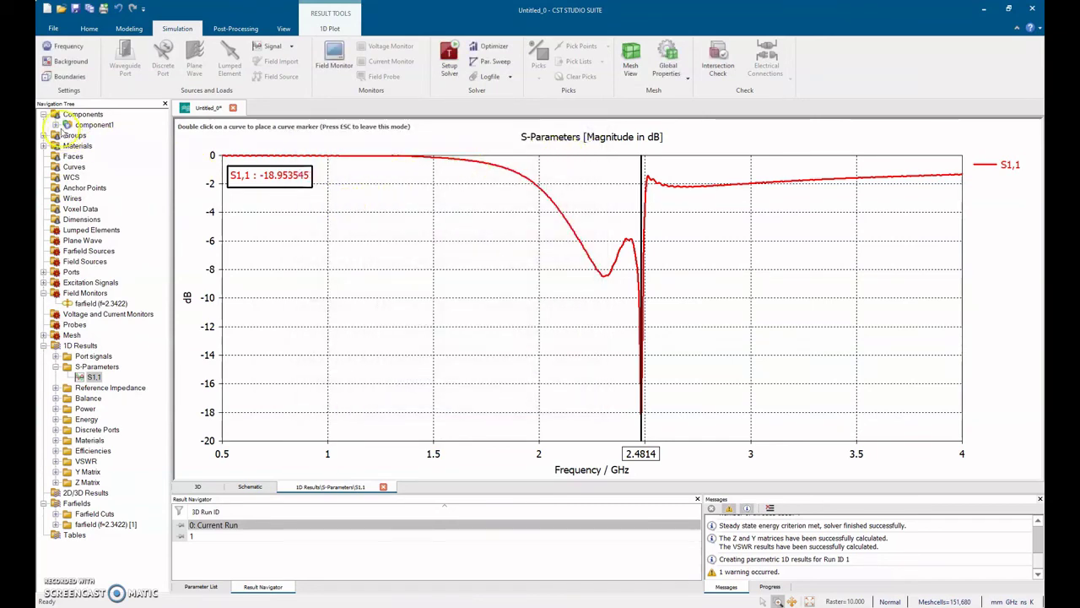
Select the Dioplo solid in component1 and display its hexahedral mesh on the cutting plane.
left_click(55, 124)
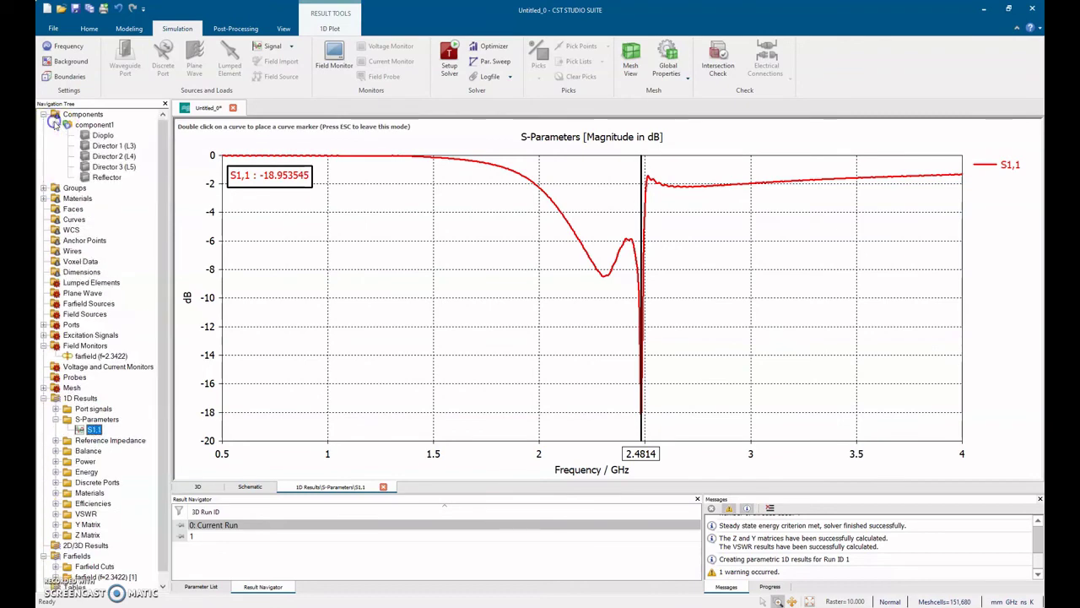
left_click(102, 135)
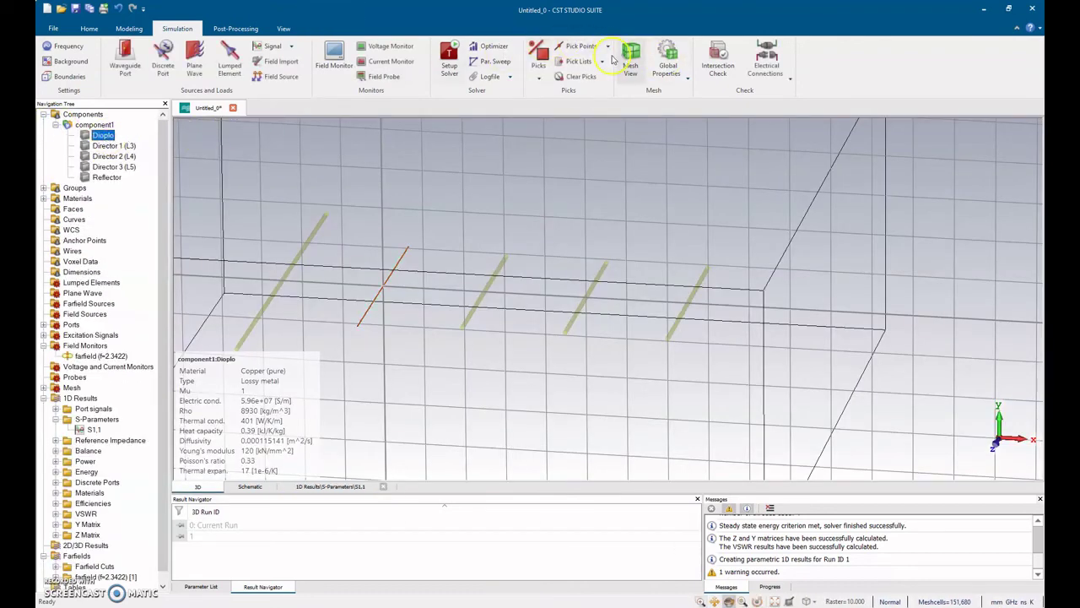
left_click(629, 61)
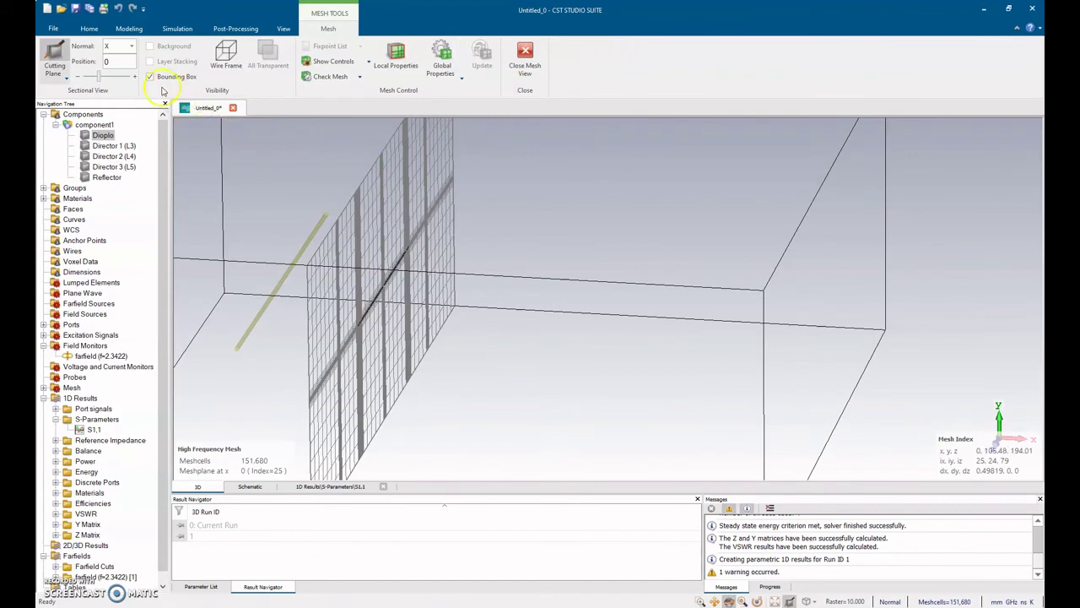
Examine the step width and boundary extension in Dioplo's local mesh properties, discard the dialog and leave the mesh view.
left_click(102, 135)
right_click(102, 135)
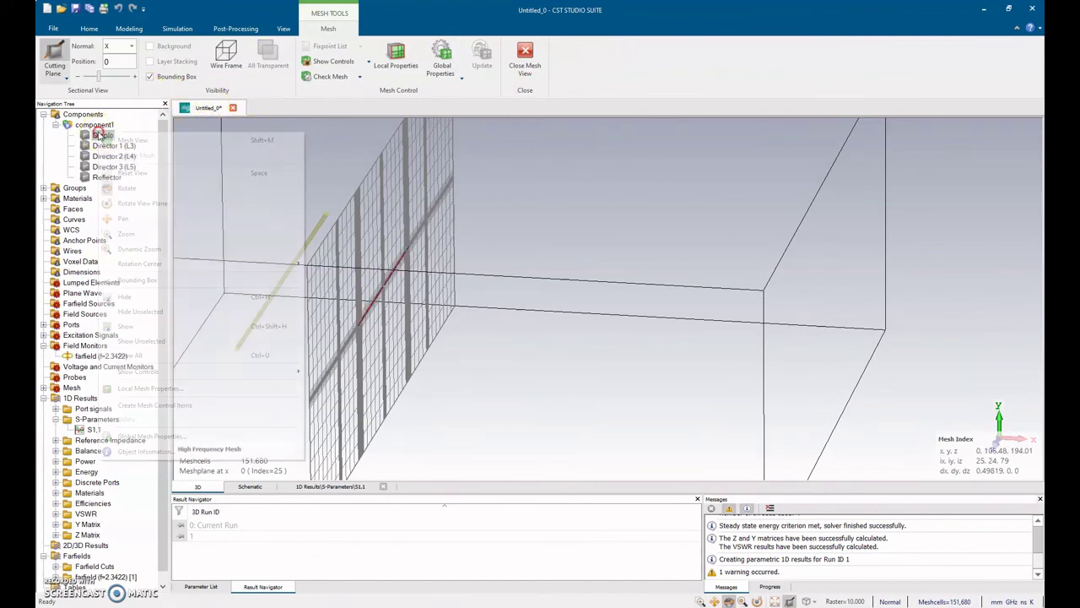
left_click(150, 388)
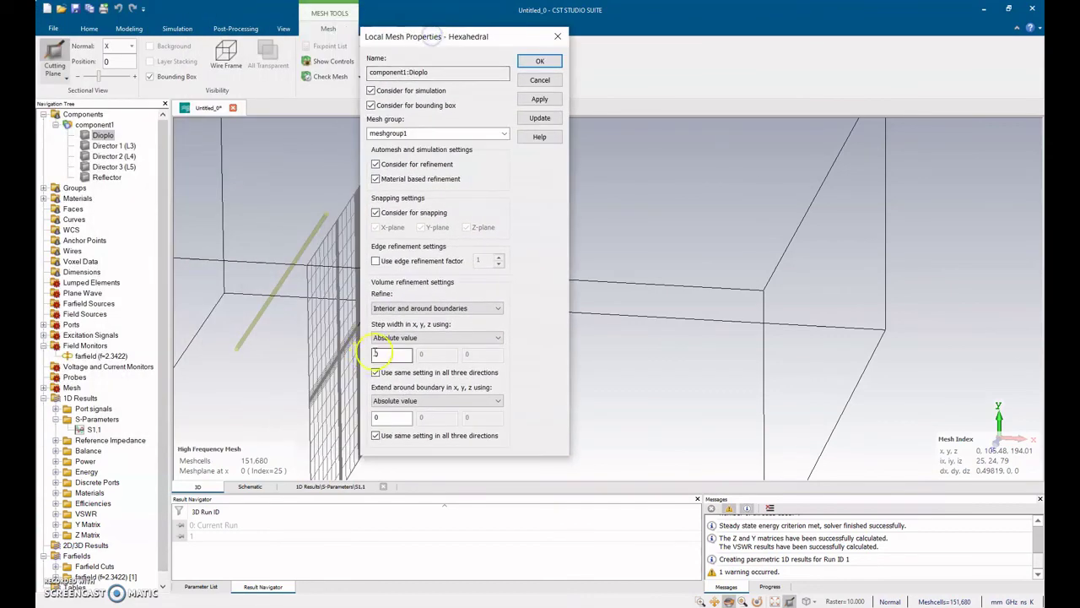
left_click(377, 354)
double_click(376, 354)
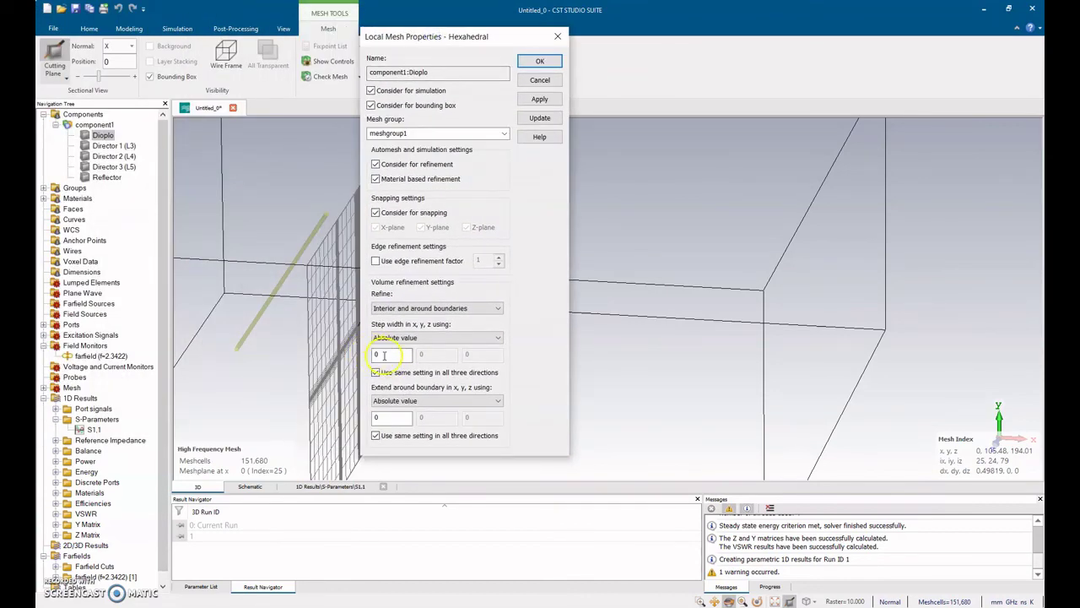
left_click(383, 419)
left_click(381, 418)
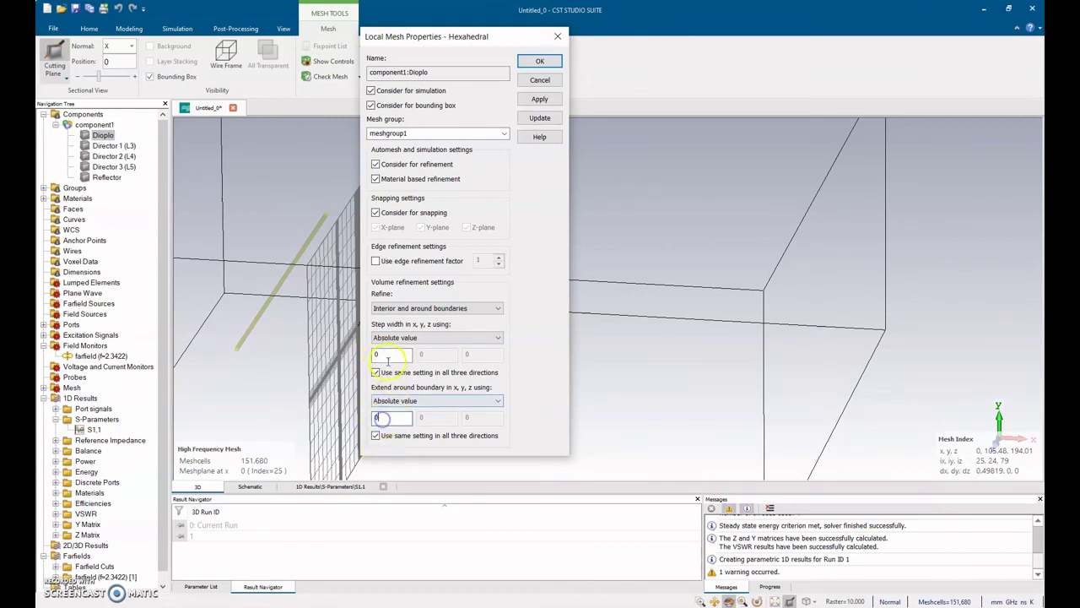
left_click(389, 354)
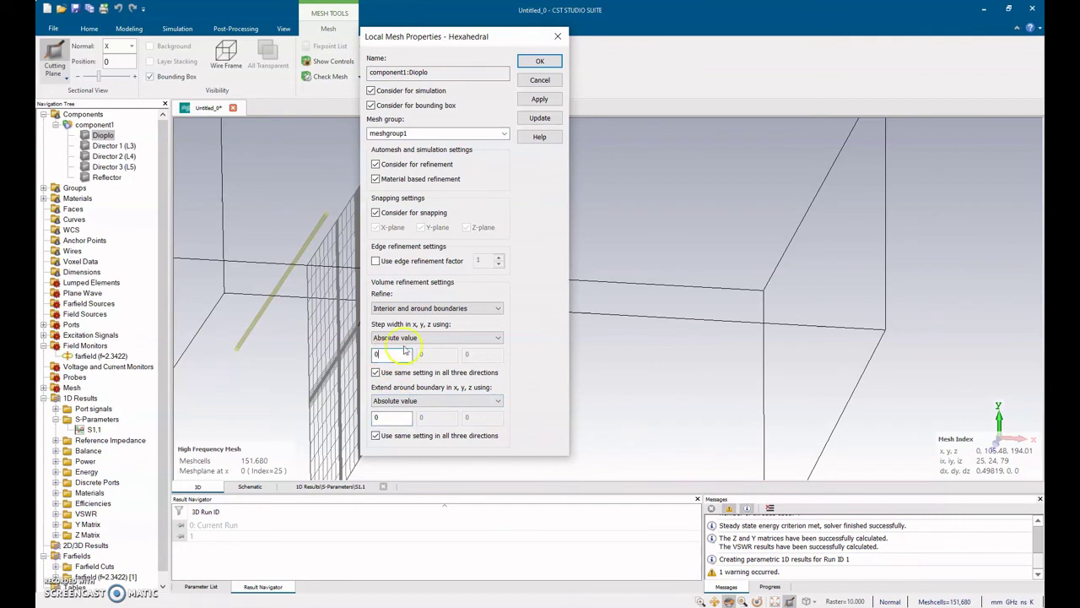
left_click(560, 38)
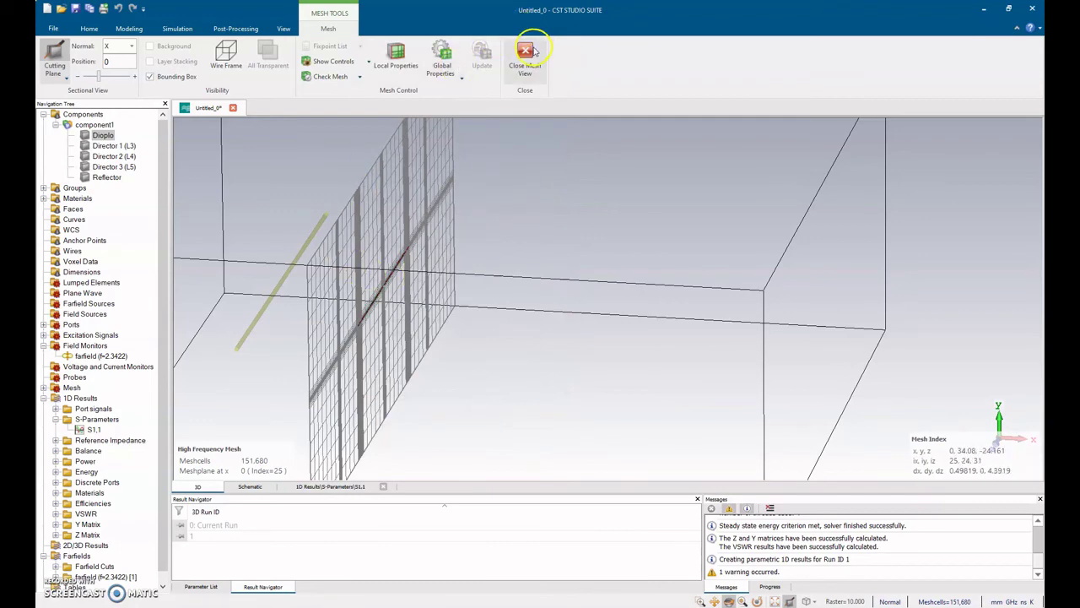
left_click(527, 53)
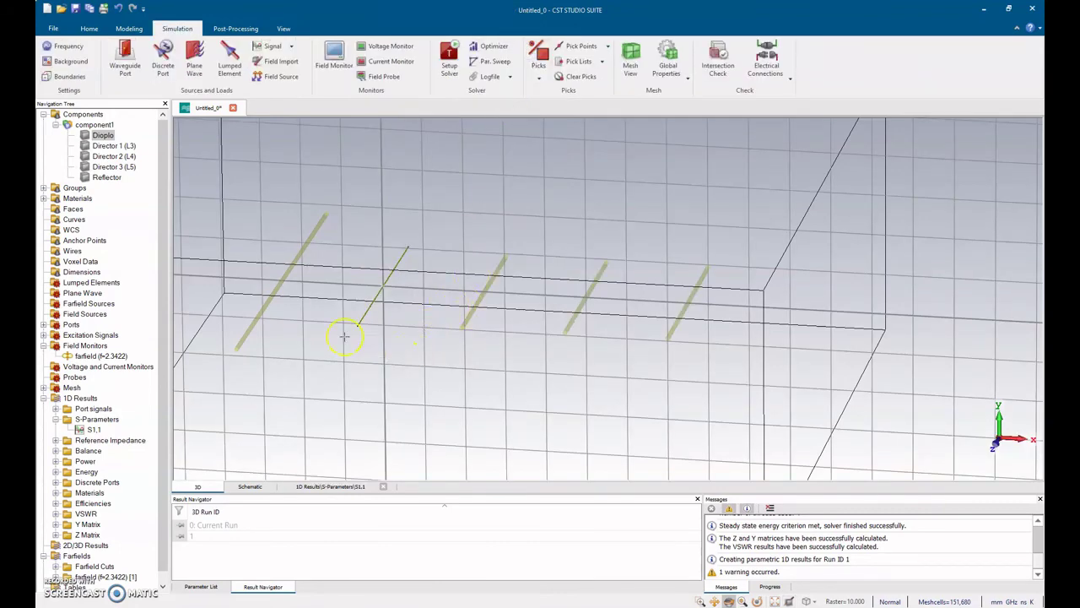
Show all of component1 and return to the S1,1 plot to examine its deepest dip.
left_click(93, 124)
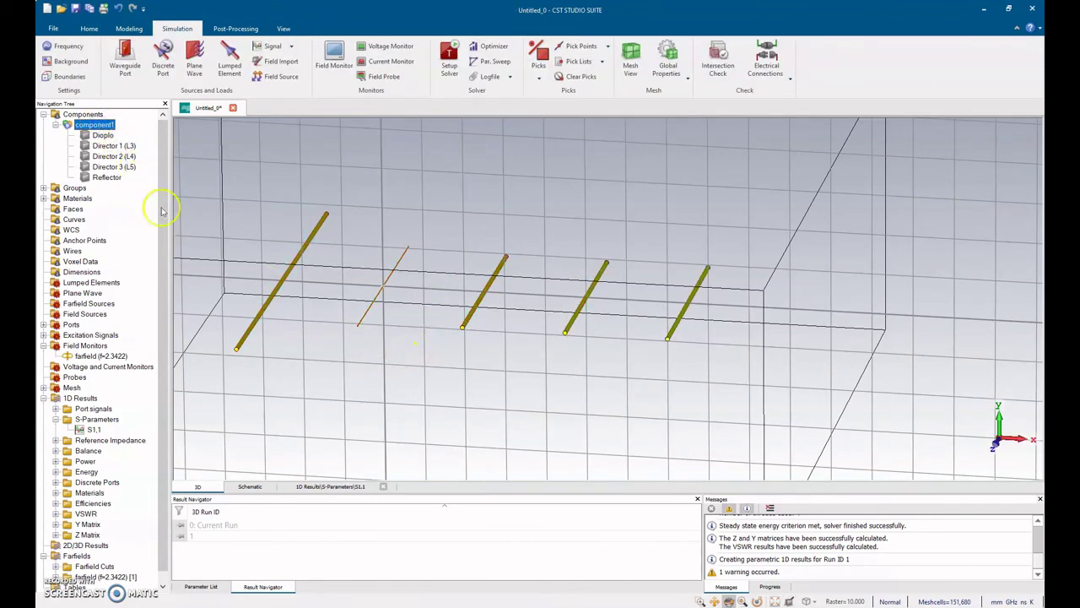
left_click(91, 429)
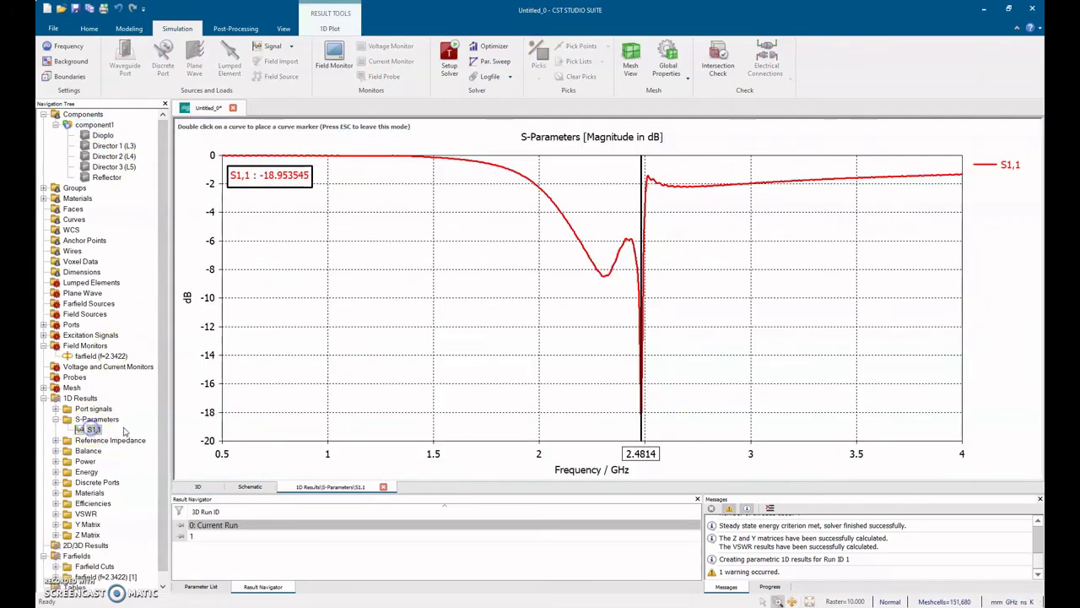
left_click(633, 414)
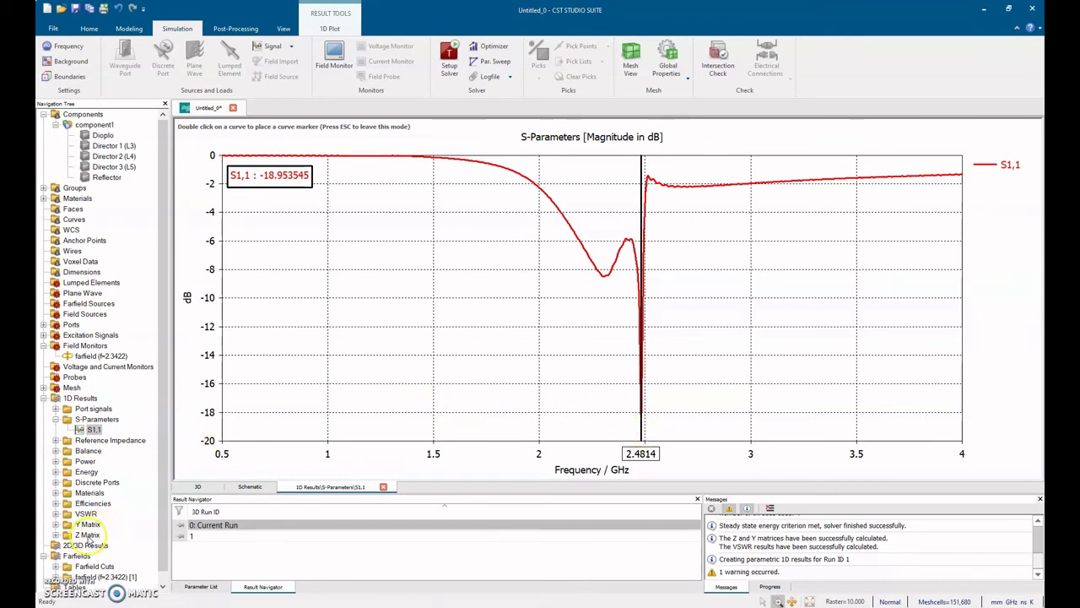
Plot the Z matrix and check the real and imaginary parts of Z1,1 at the axis marker.
left_click(87, 535)
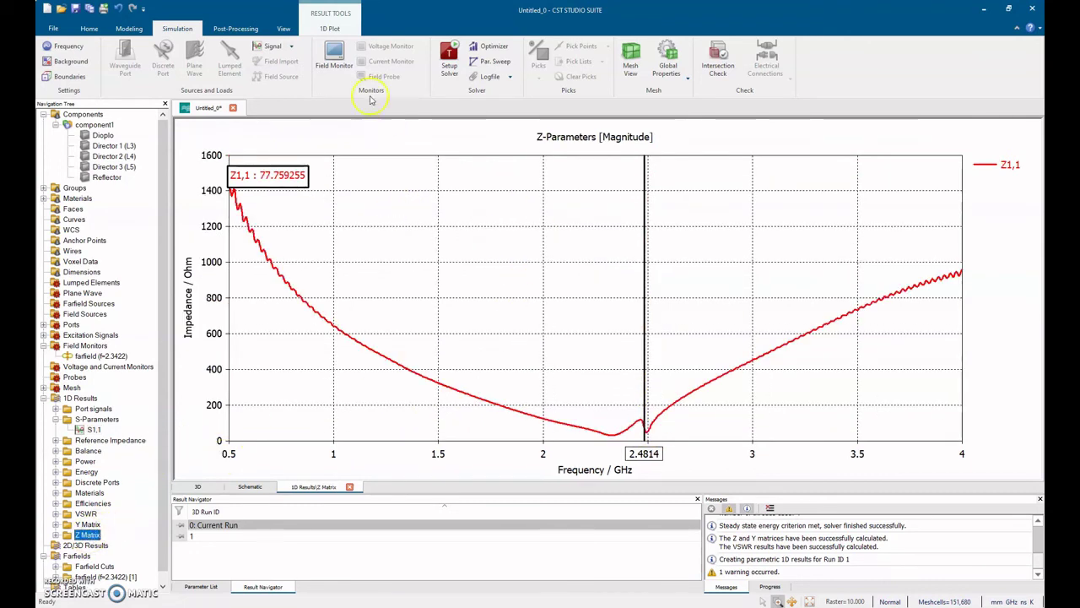
left_click(129, 28)
left_click(161, 28)
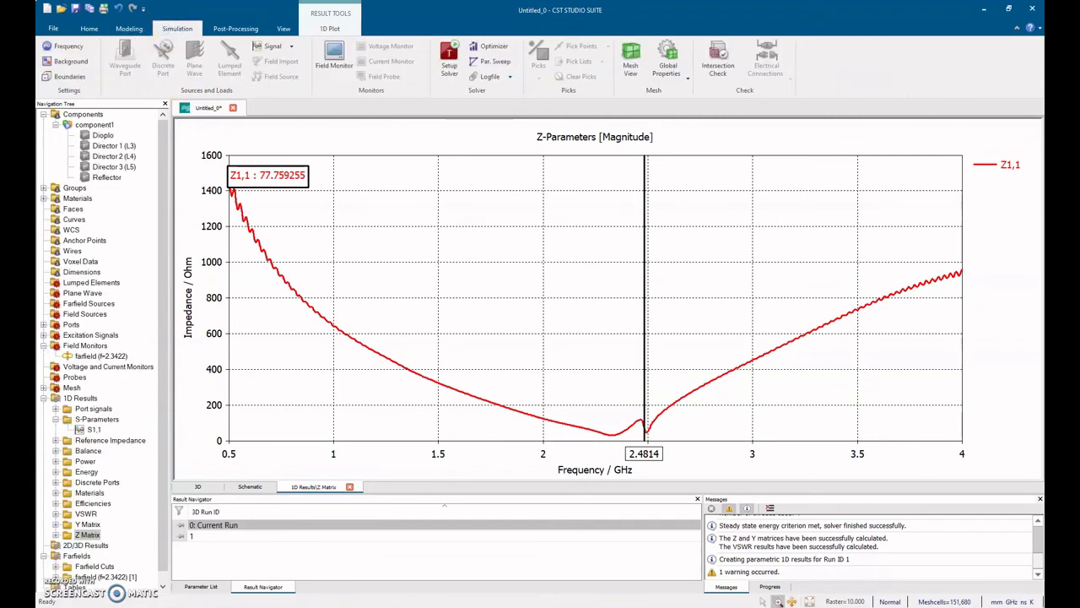
left_click(327, 29)
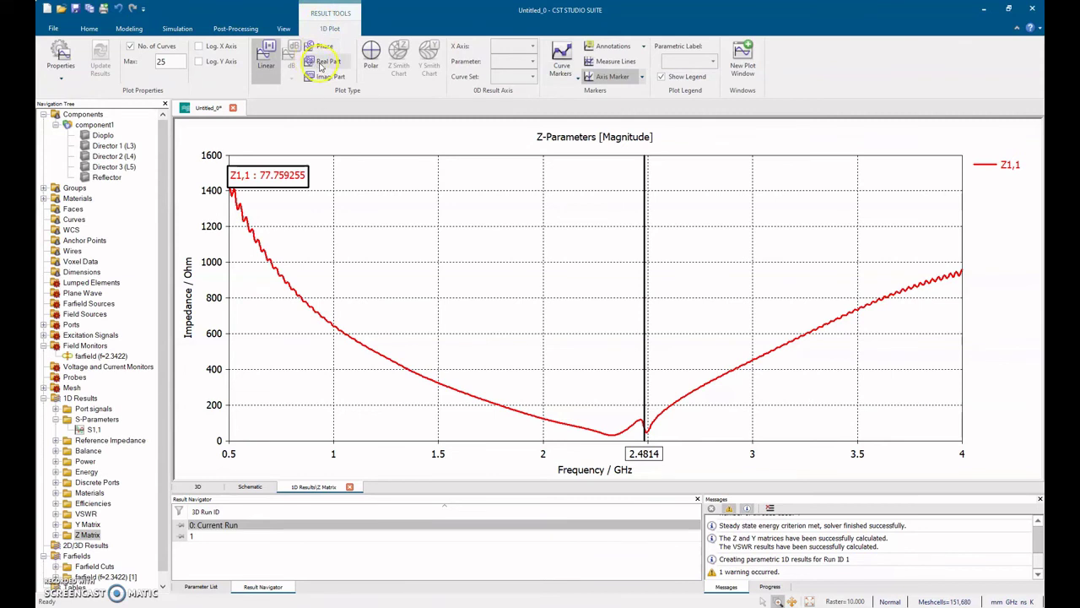
left_click(322, 63)
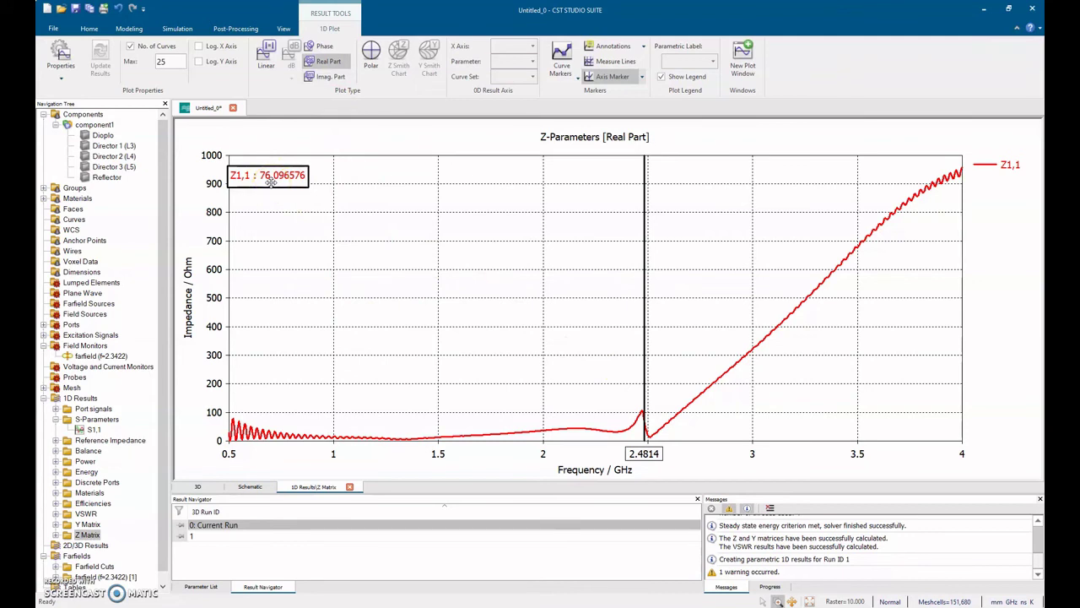
left_click(321, 77)
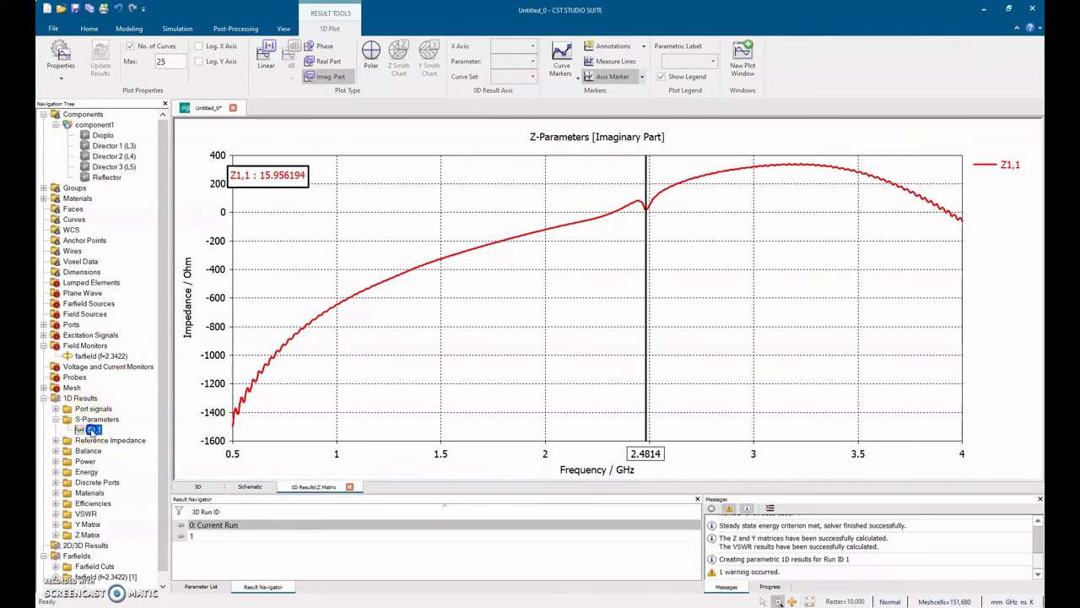
Return to the S1,1 plot and add a Farfield/RCS field monitor at 2.48 GHz.
left_click(94, 429)
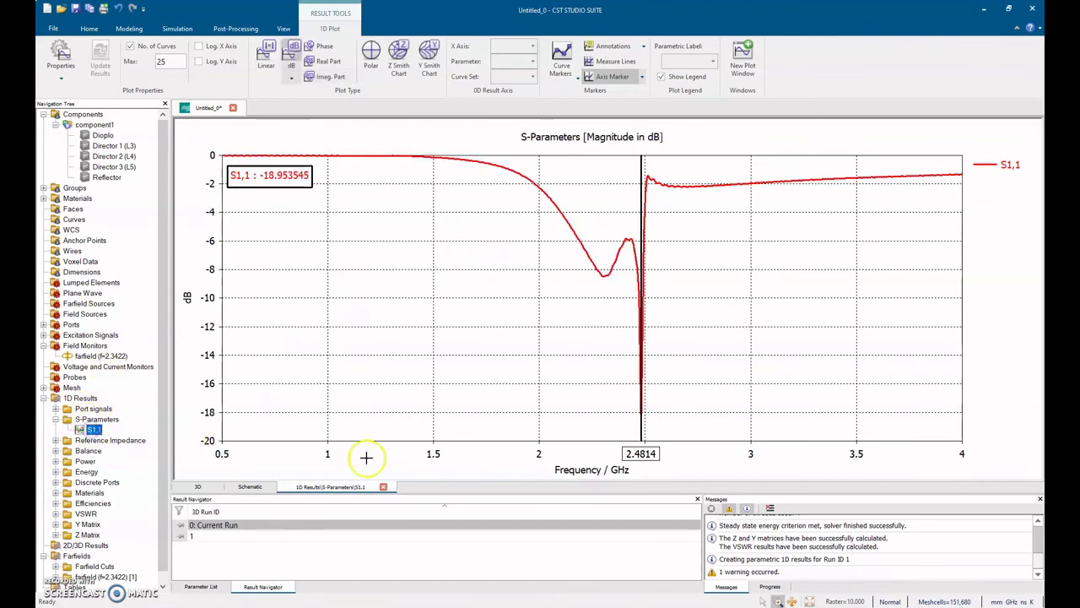
left_click(180, 28)
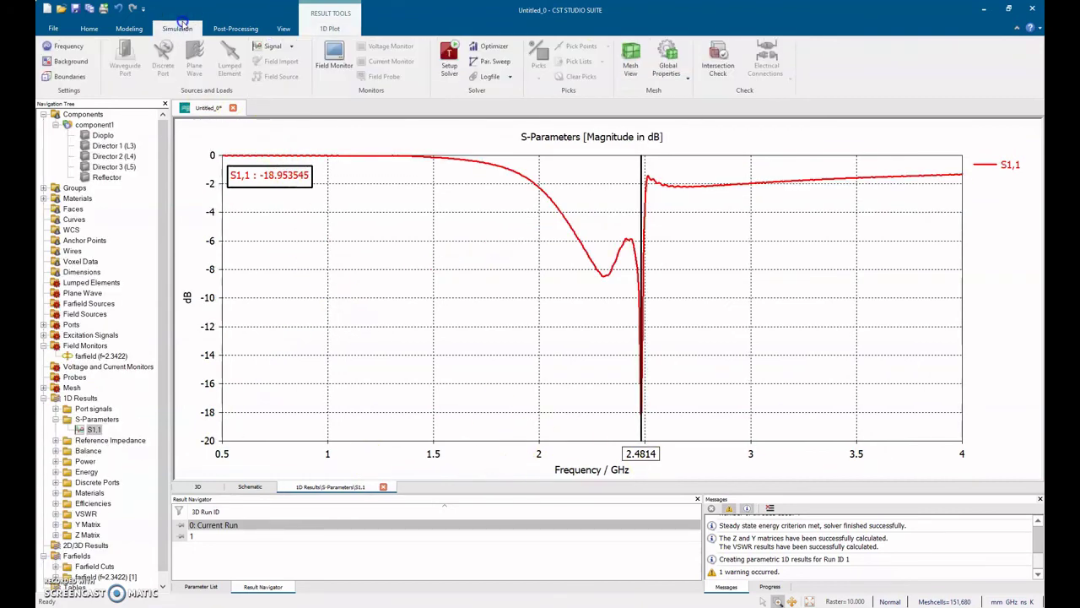
left_click(331, 59)
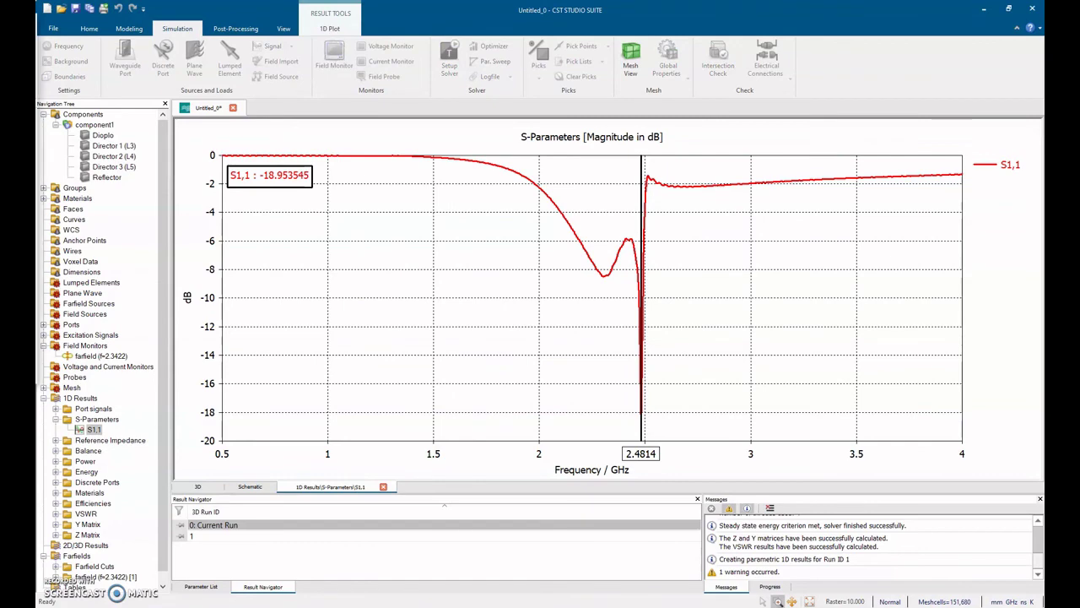
type("2.25")
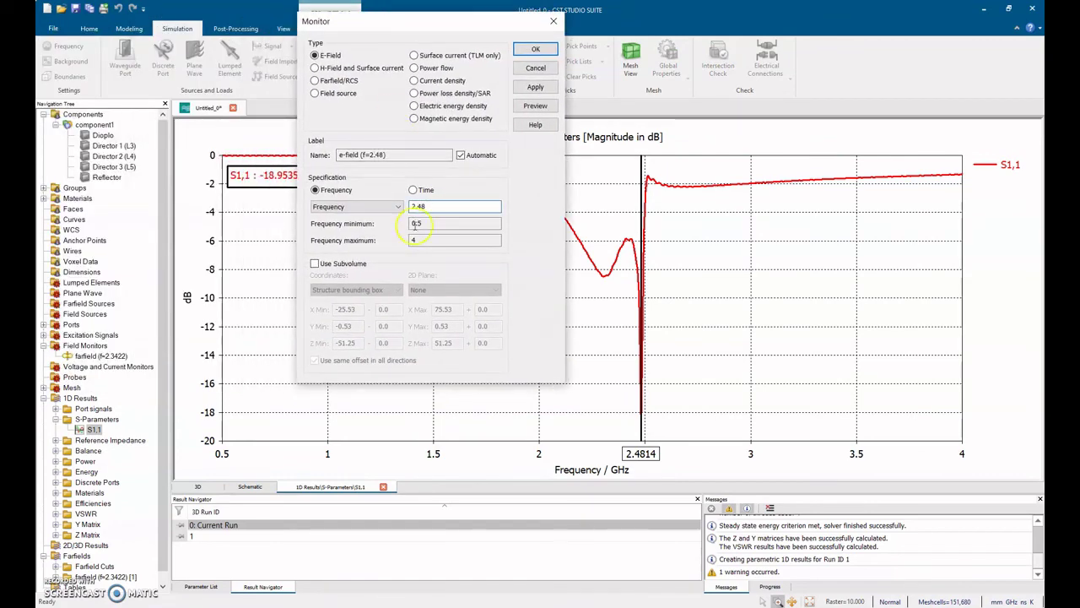
left_click(315, 81)
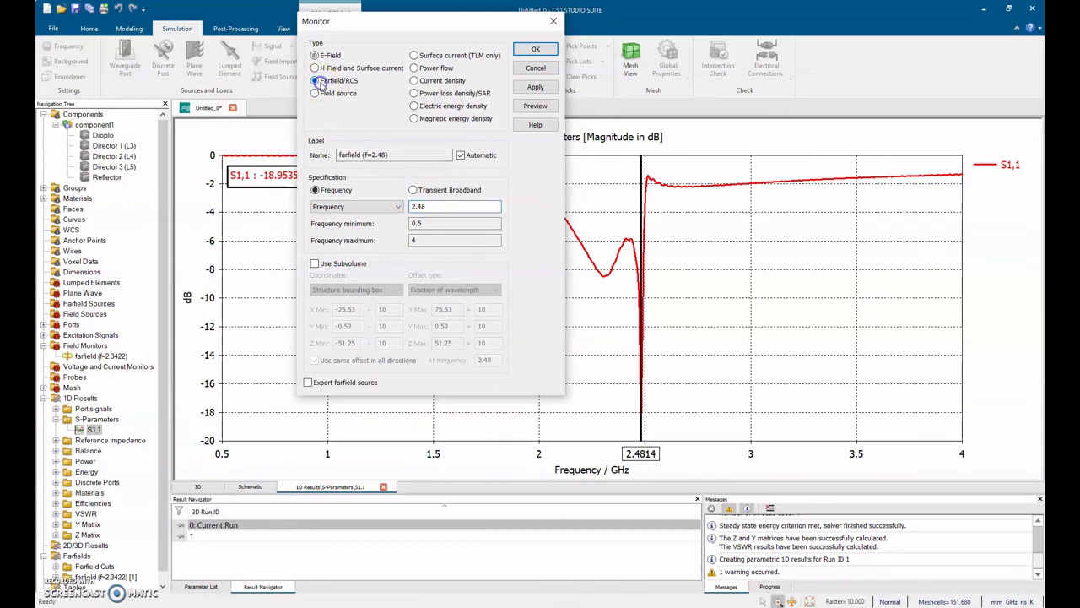
left_click(536, 50)
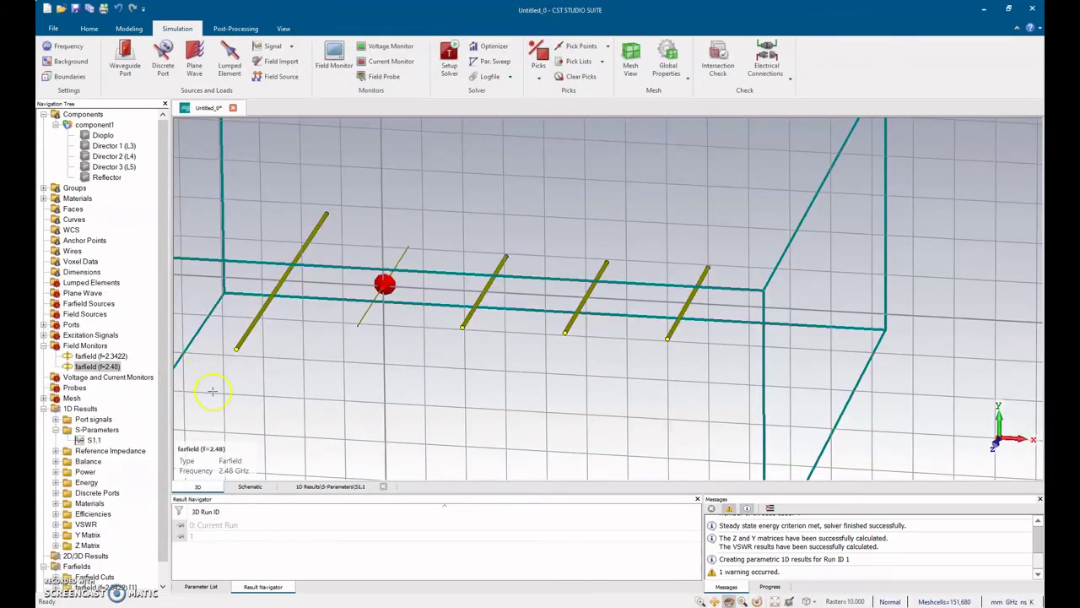
Delete the farfield monitor at 2.3422 GHz from the field monitors.
left_click(99, 356)
right_click(113, 356)
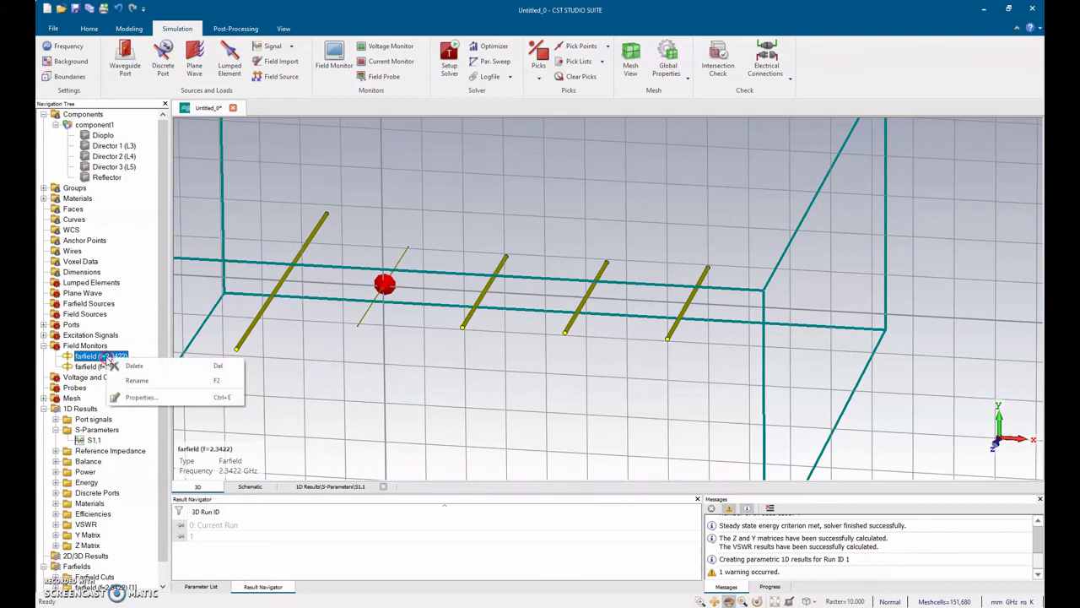
left_click(135, 377)
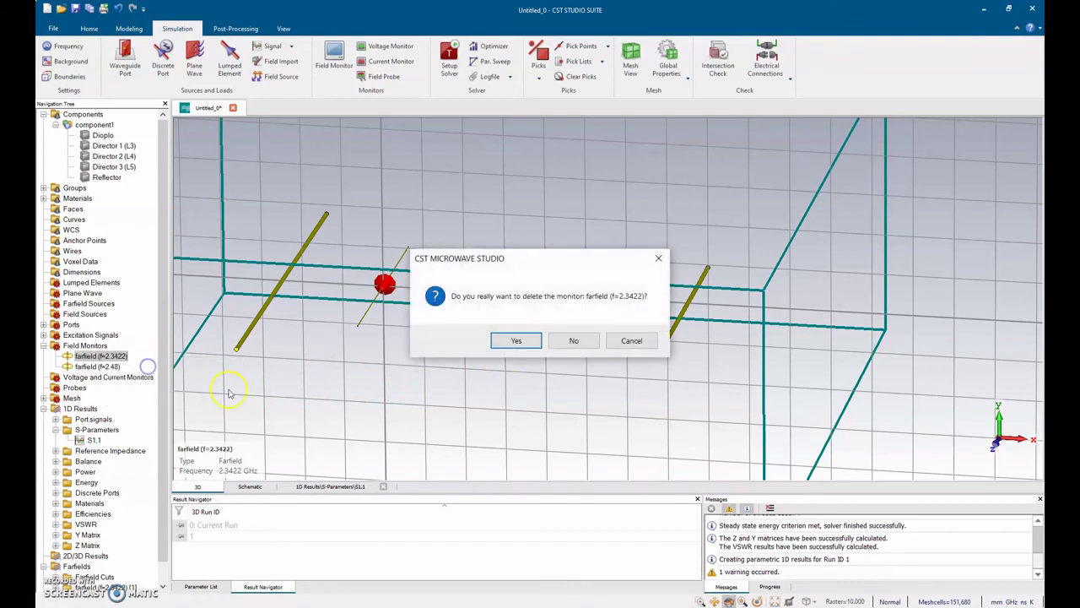
left_click(514, 340)
Start the time domain solver and consult the Yagi-Uda design table in OneNote during the run.
left_click(451, 64)
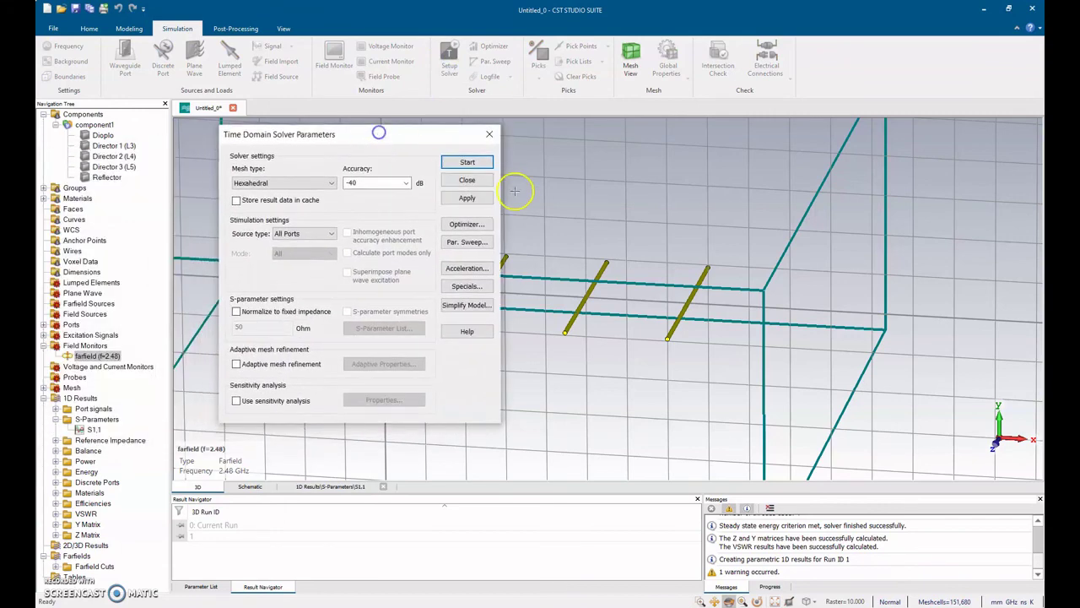
left_click(466, 162)
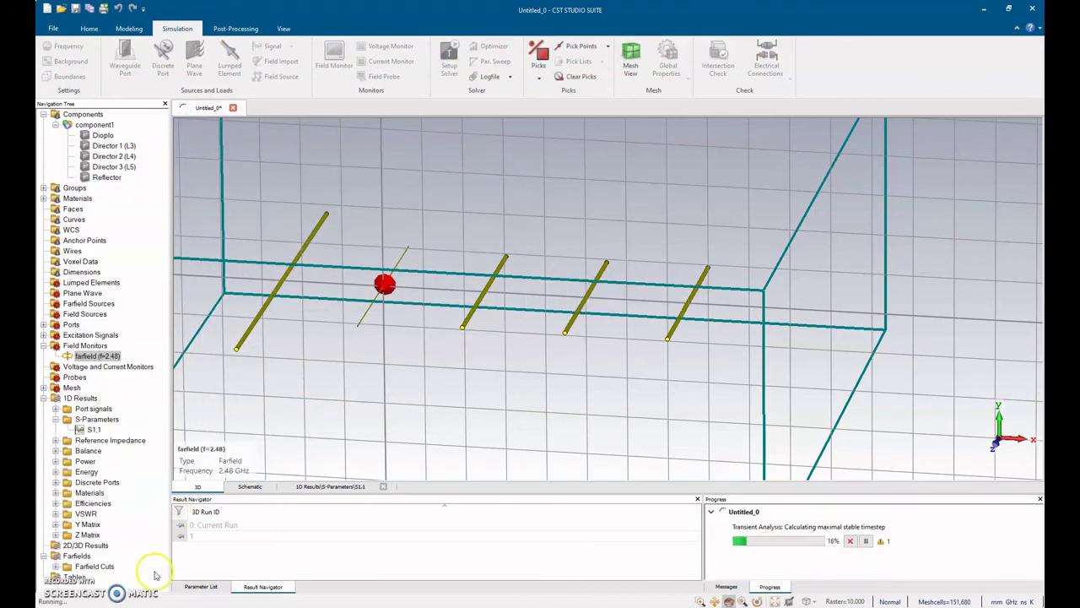
key("alt+Tab")
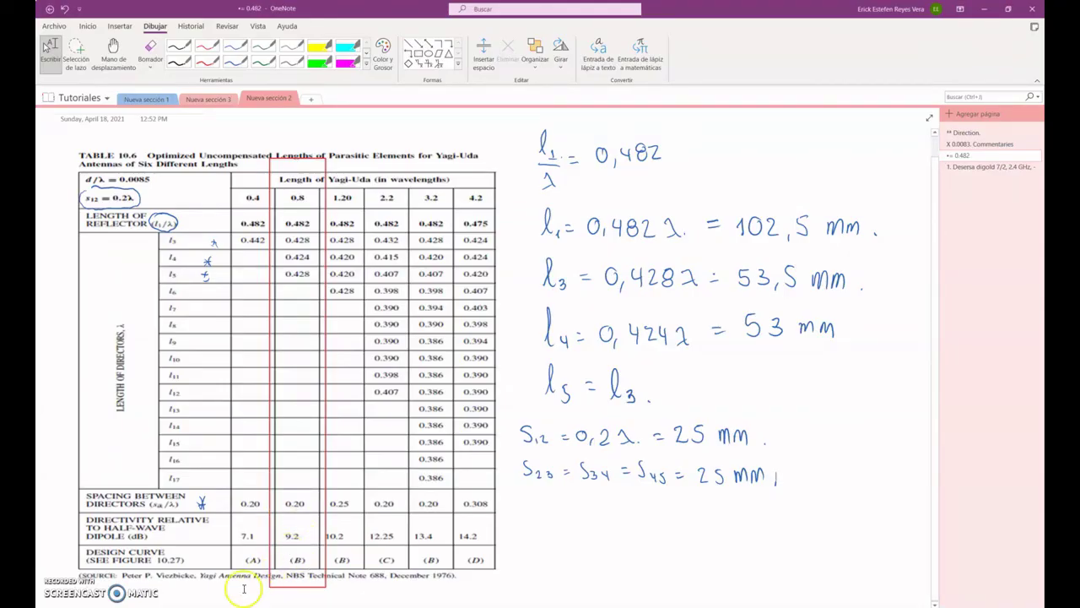
key("alt+Tab")
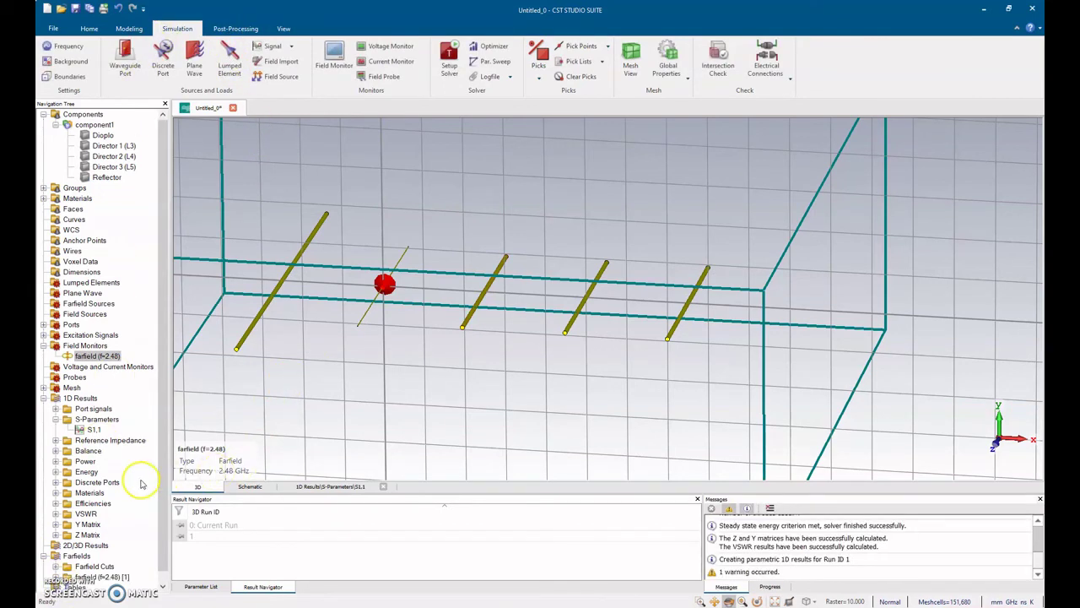
Display the 3D farfield at 2.48 GHz and compare its directivity with the design table in OneNote.
scroll(100, 494, "down", 1)
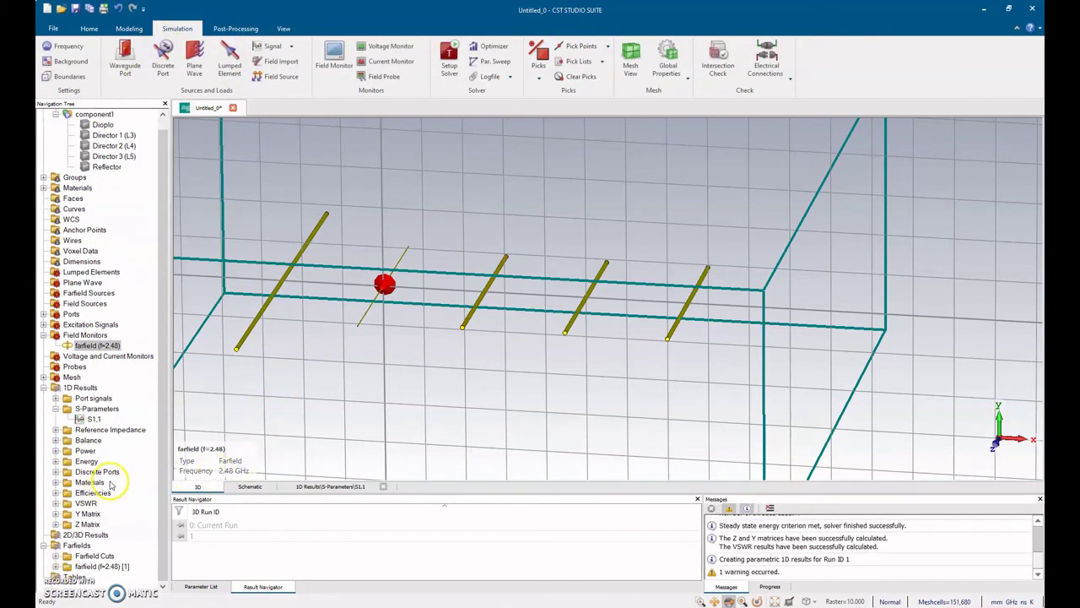
left_click(109, 568)
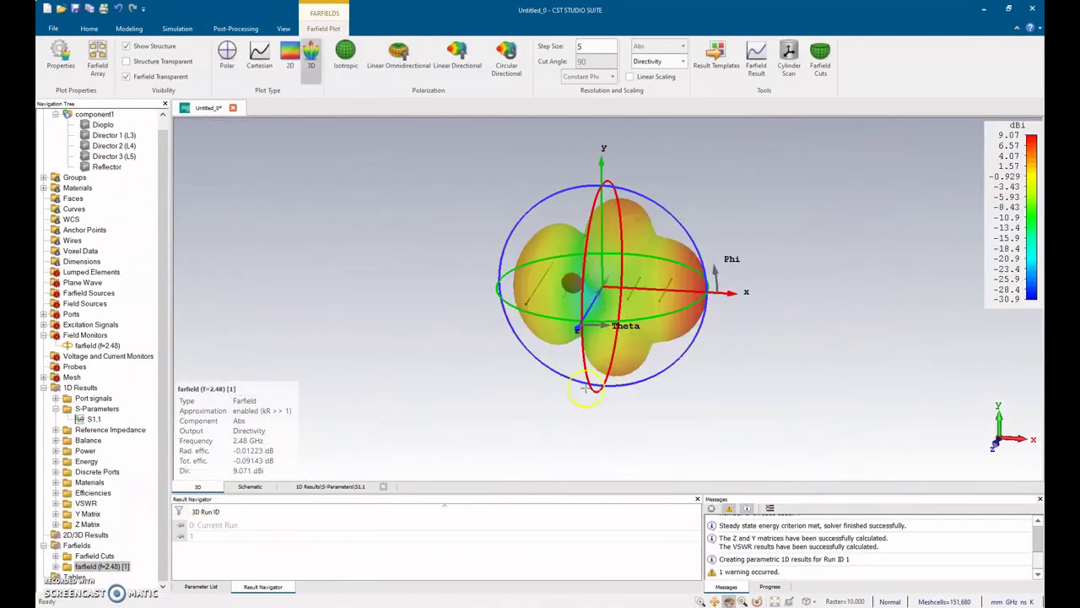
left_click_drag(670, 393, 648, 401)
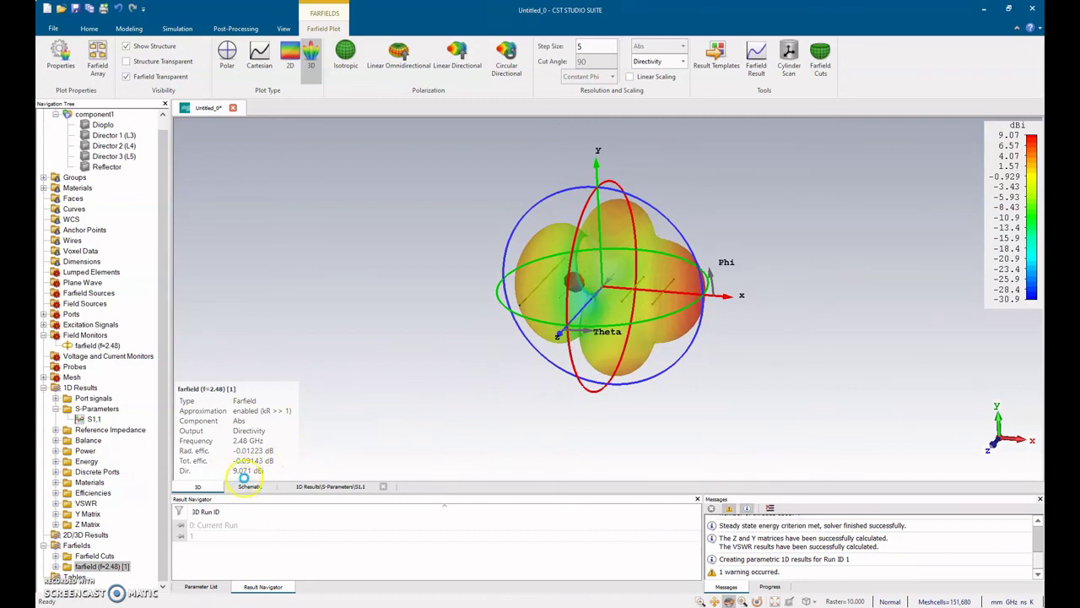
key("alt+Tab")
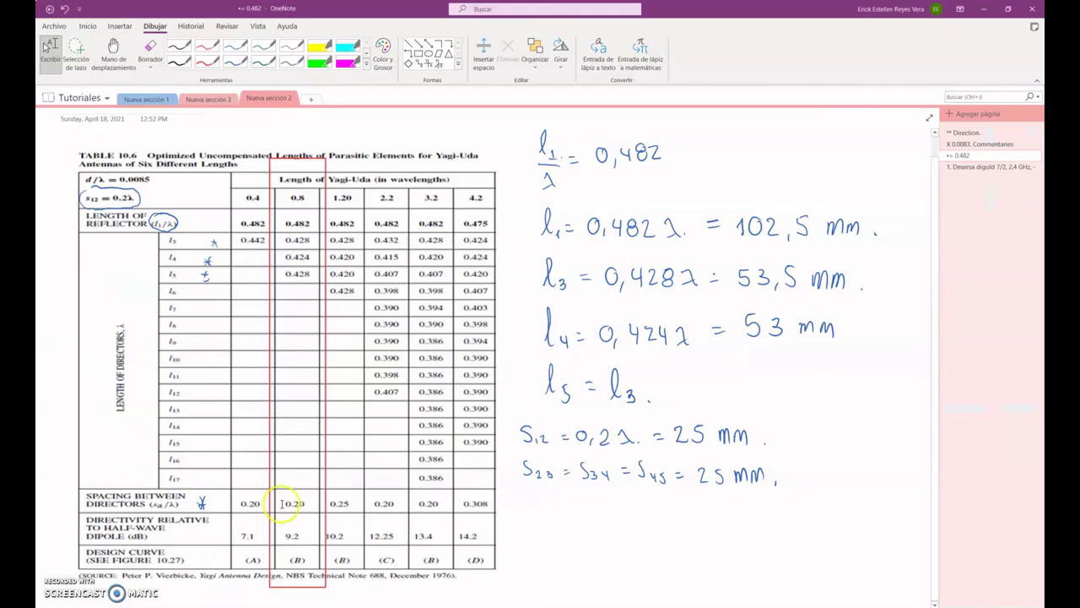
key("alt+Tab")
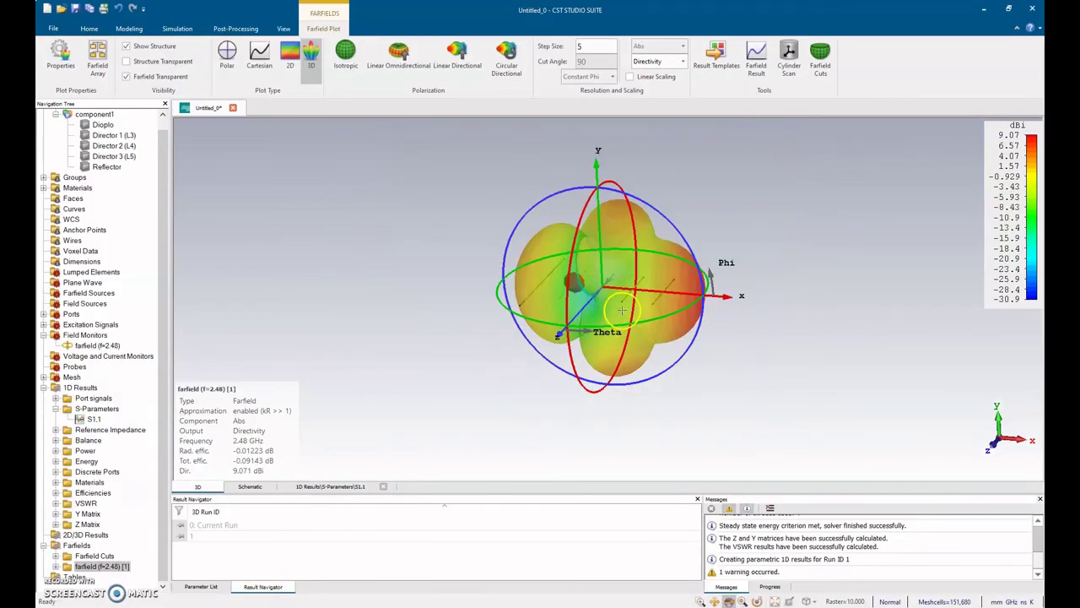
Inspect the 3D lobes, then plot the farfield as a polar cut at constant Theta of 90 degrees.
left_click_drag(620, 304, 643, 355)
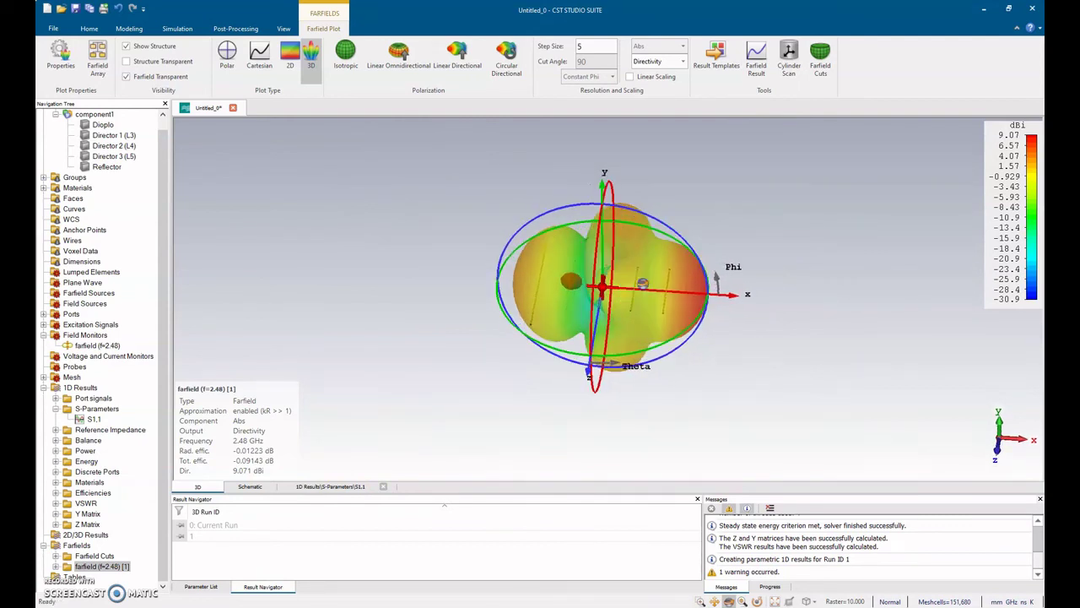
left_click_drag(624, 291, 643, 283)
left_click(227, 53)
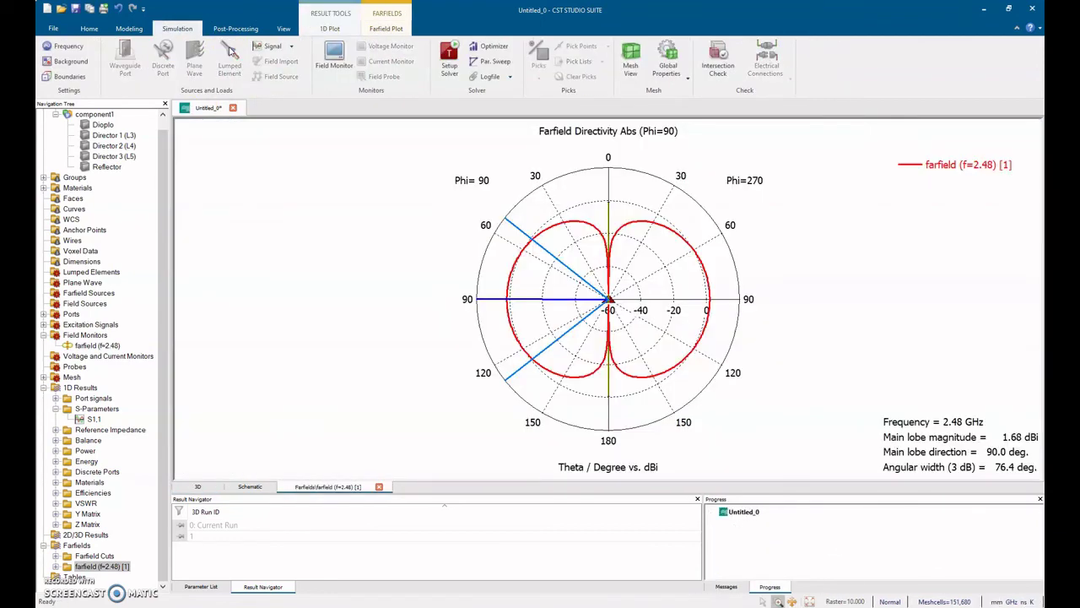
left_click(385, 31)
double_click(583, 61)
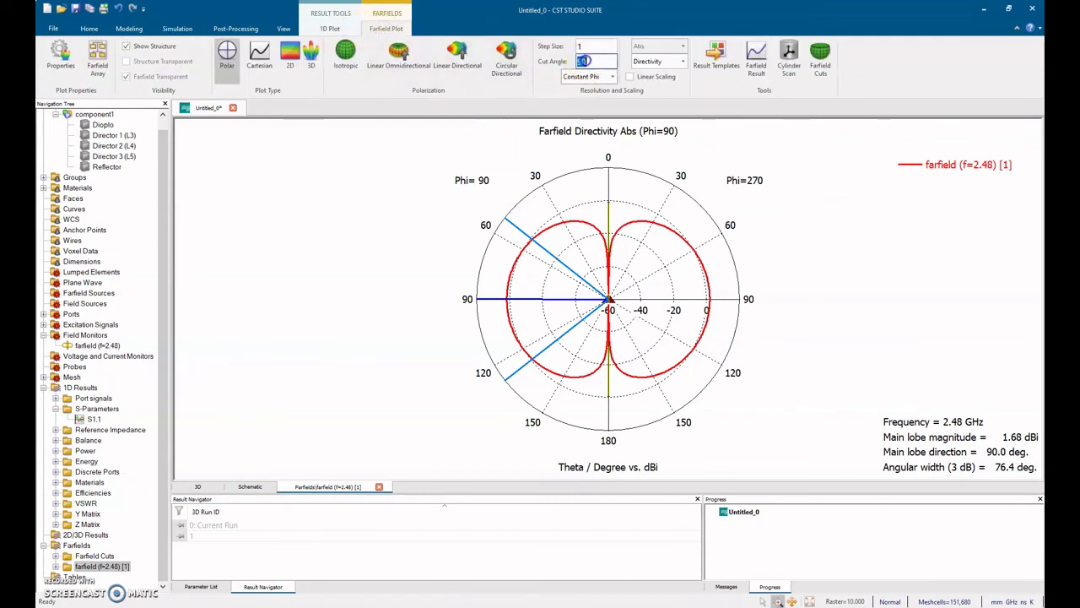
left_click(588, 76)
left_click(588, 91)
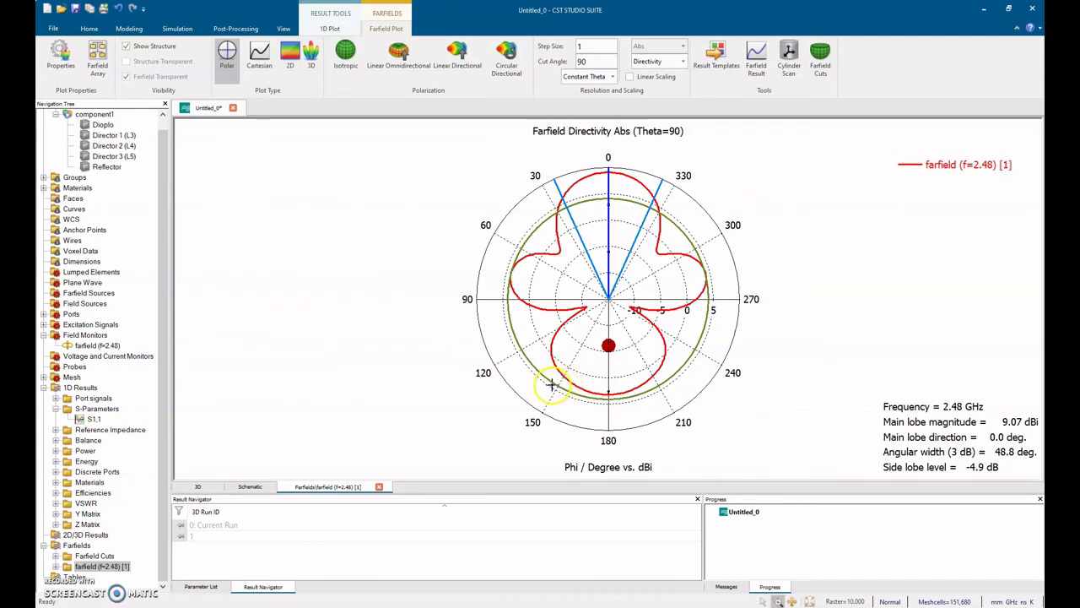
Show the component1 geometry and check the reflector position parameter Xr against the Dioplo and Reflector solids.
left_click(96, 115)
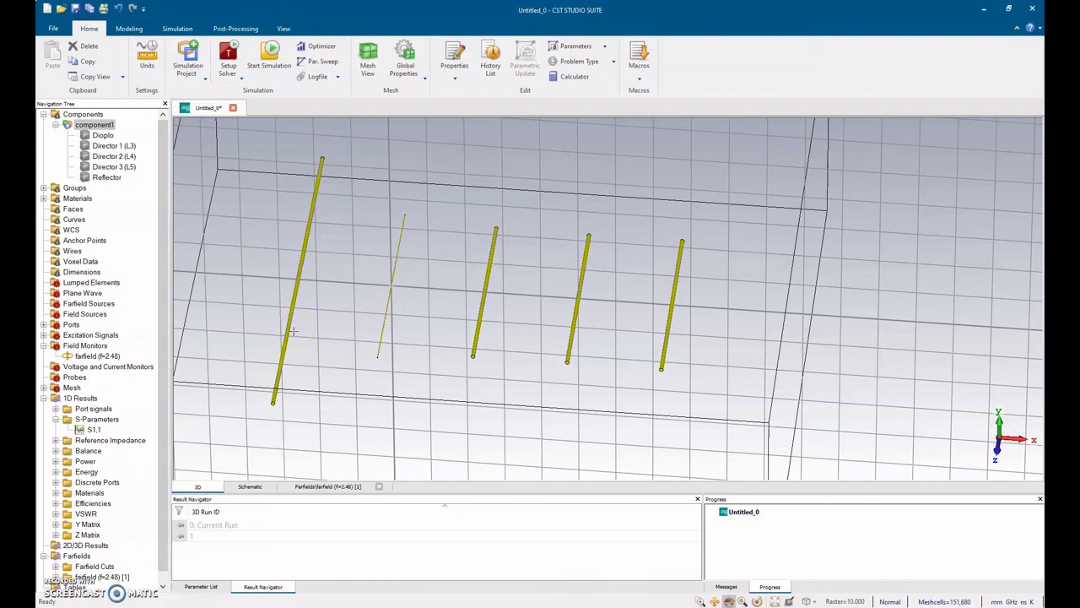
left_click(200, 586)
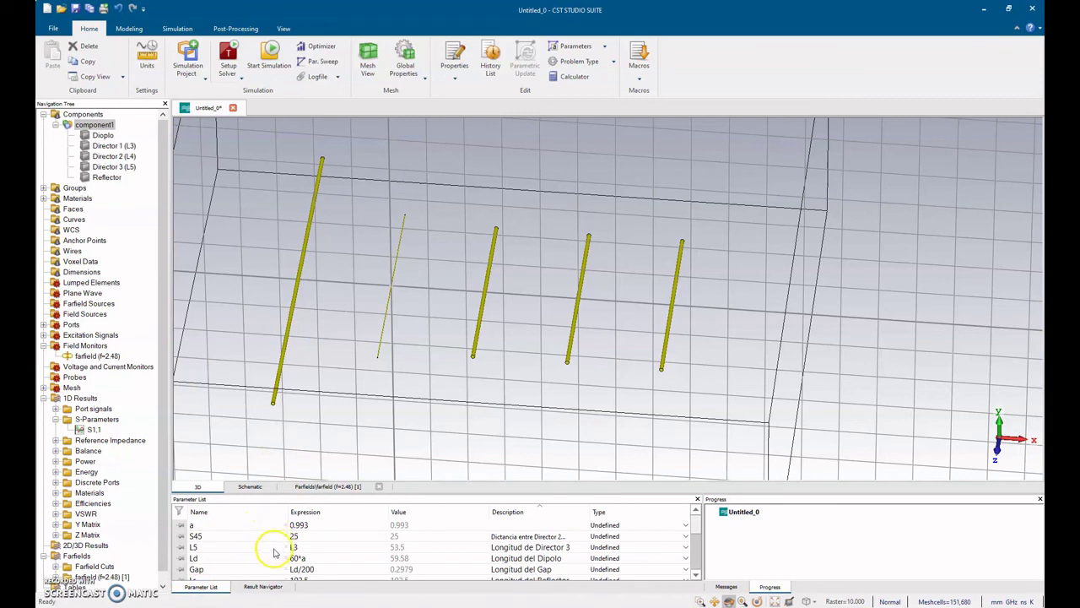
scroll(272, 559, "down", 3)
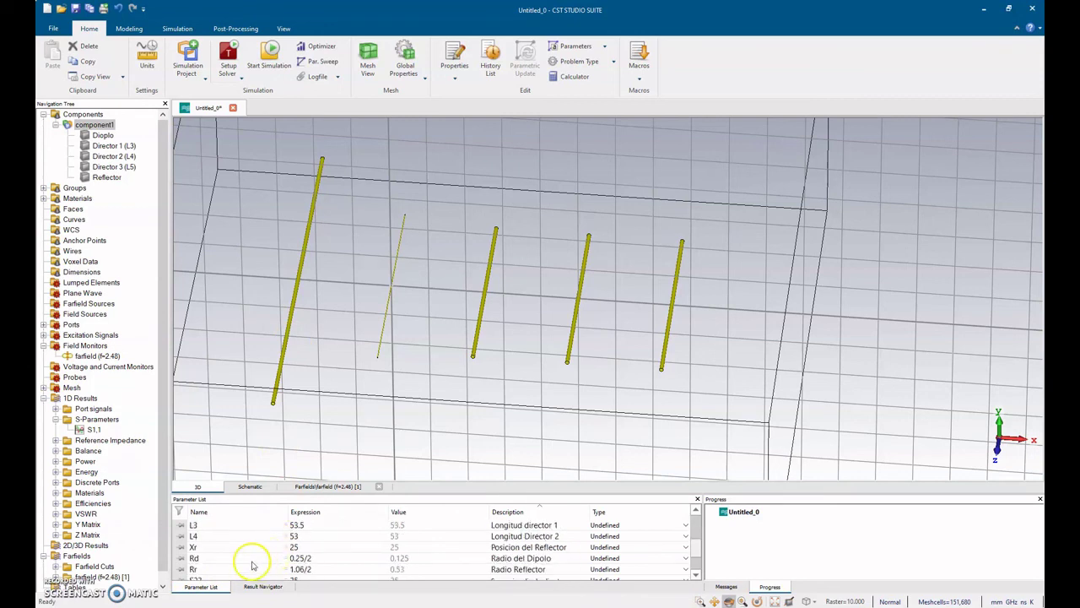
left_click(297, 546)
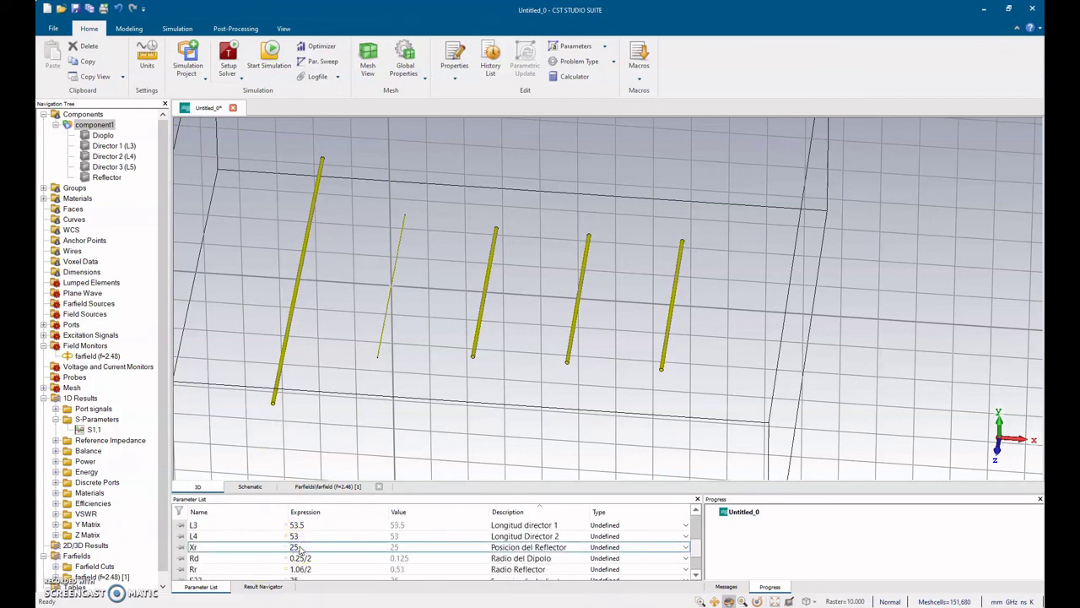
left_click(298, 549)
left_click(104, 136)
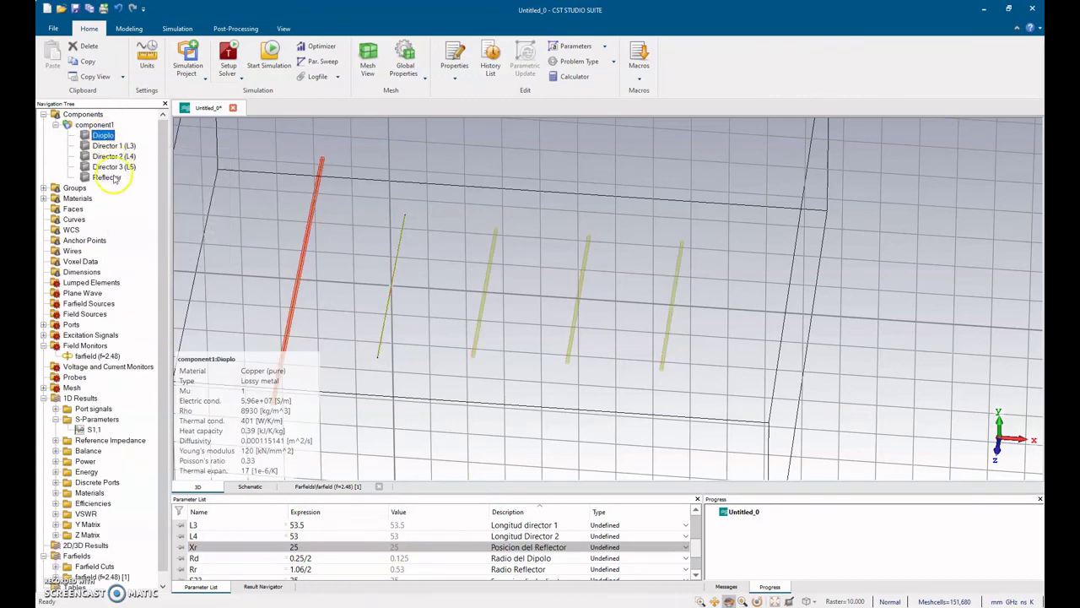
left_click(111, 177)
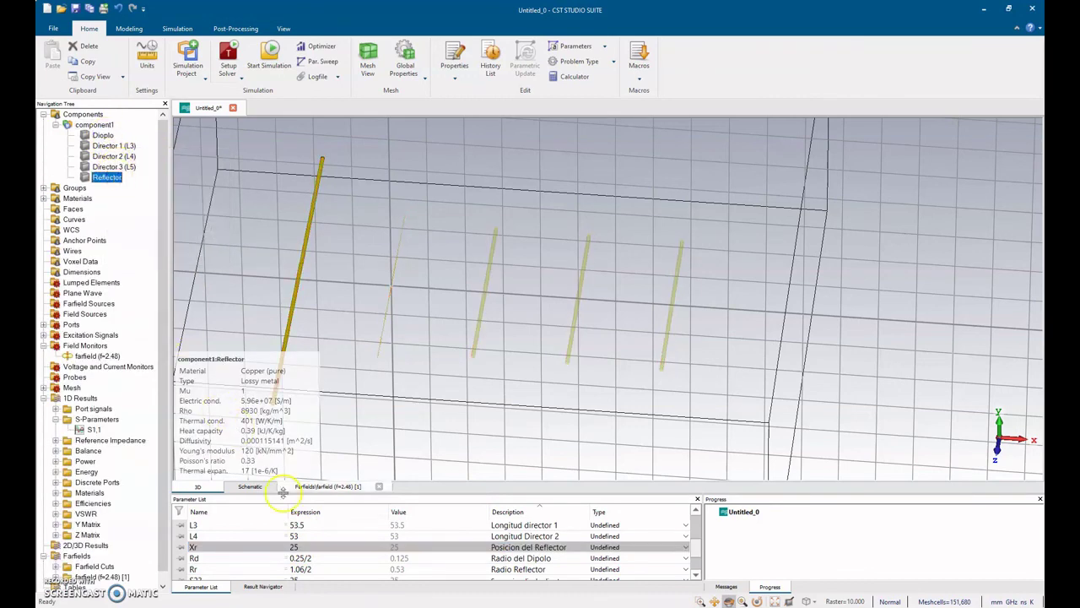
left_click(294, 546)
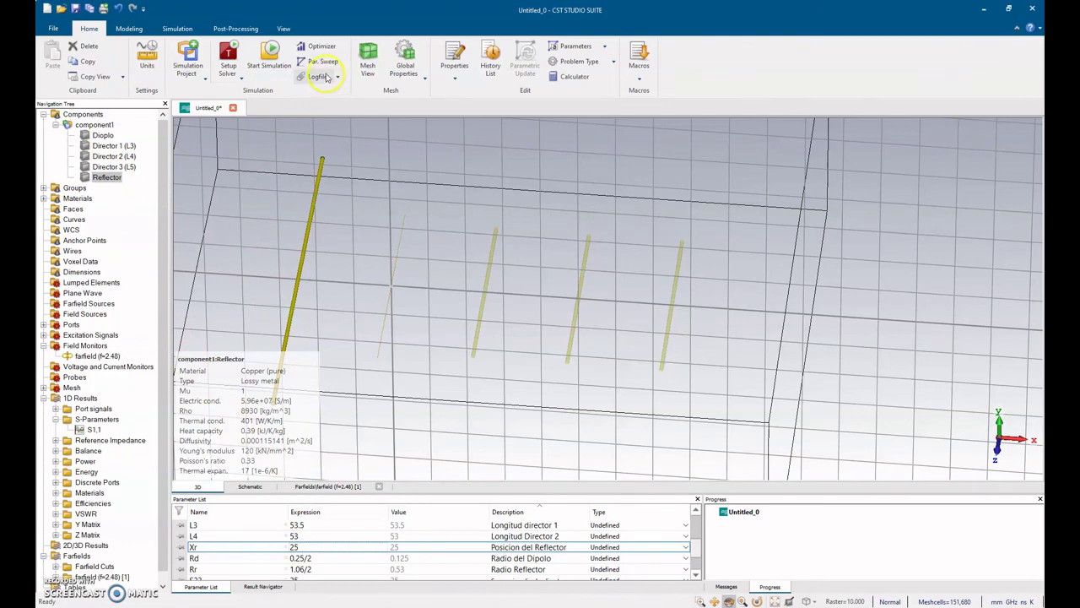
Create a new parameter sweep sequence and add Xr as its swept parameter.
left_click(323, 62)
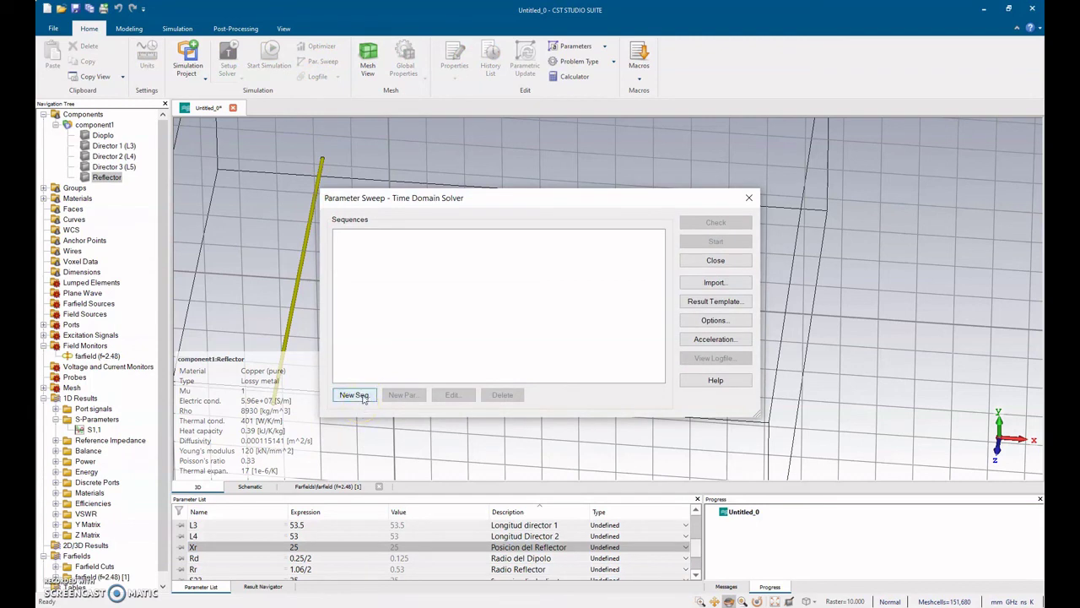
left_click(355, 394)
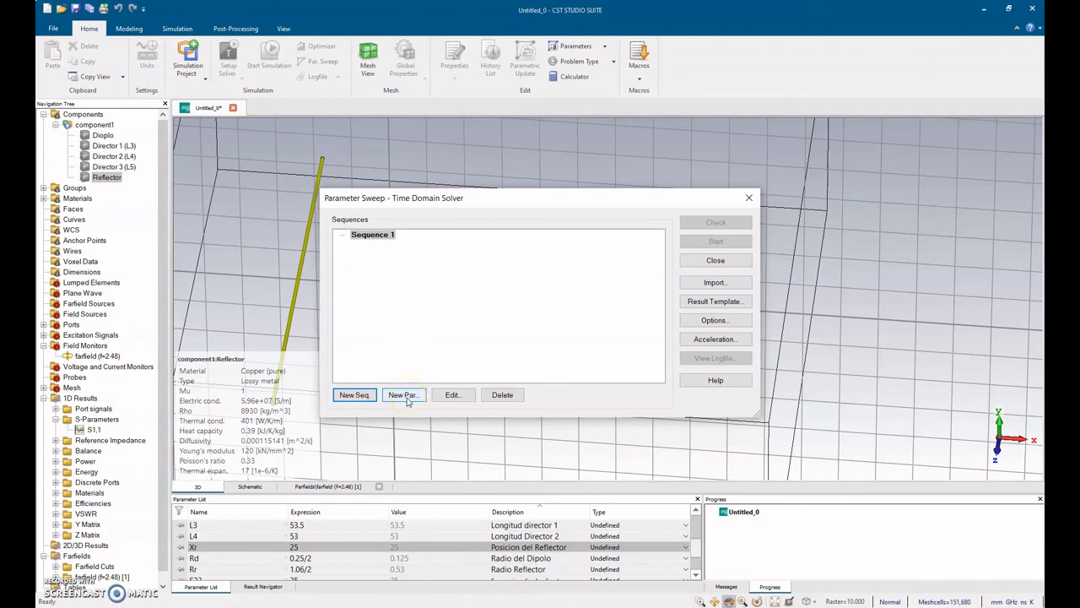
left_click(404, 395)
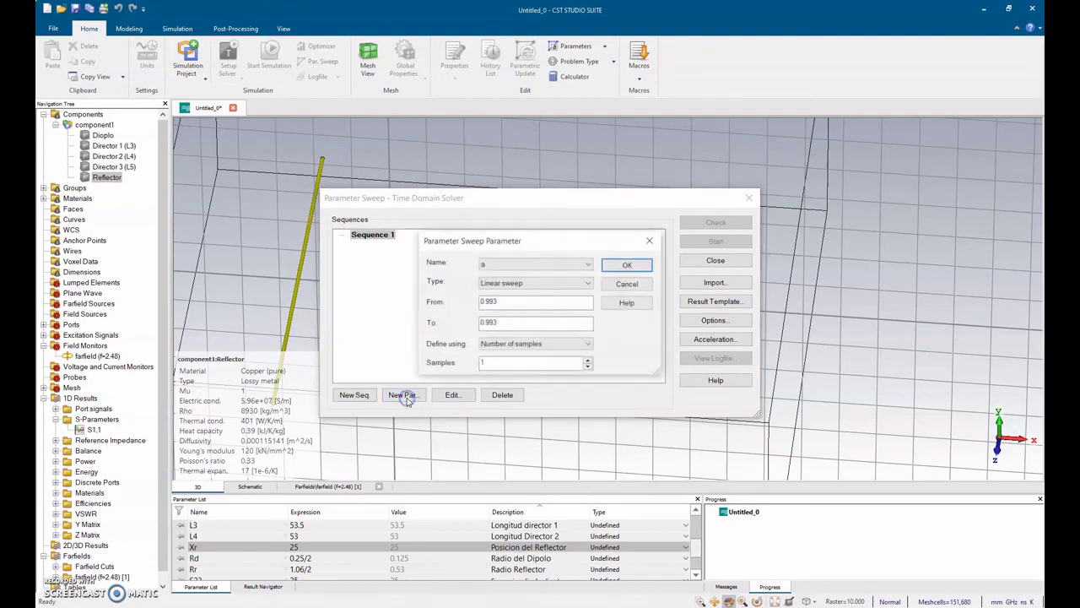
left_click(507, 264)
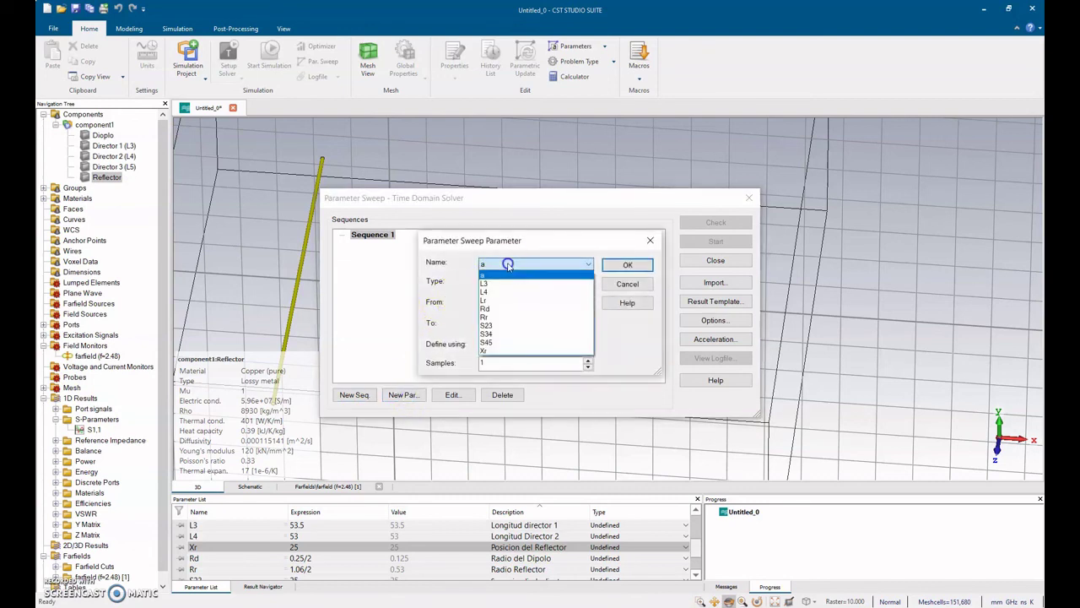
left_click(494, 348)
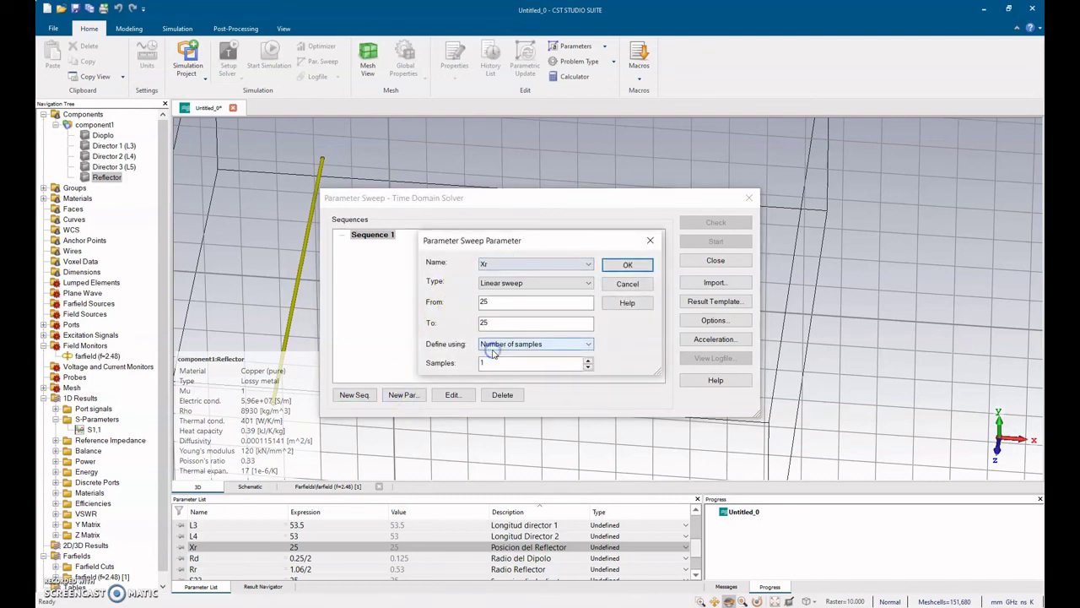
Define a linear sweep of Xr from 10 to 40 with a step width of 10.
left_click(504, 301)
double_click(504, 301)
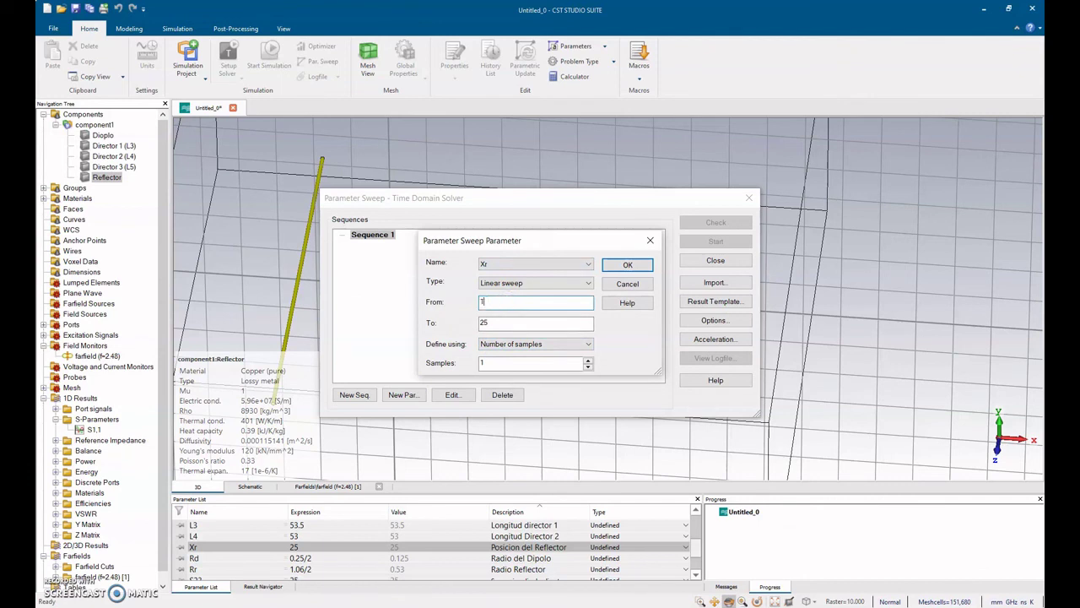
type("10")
left_click(496, 323)
double_click(475, 325)
left_click(570, 345)
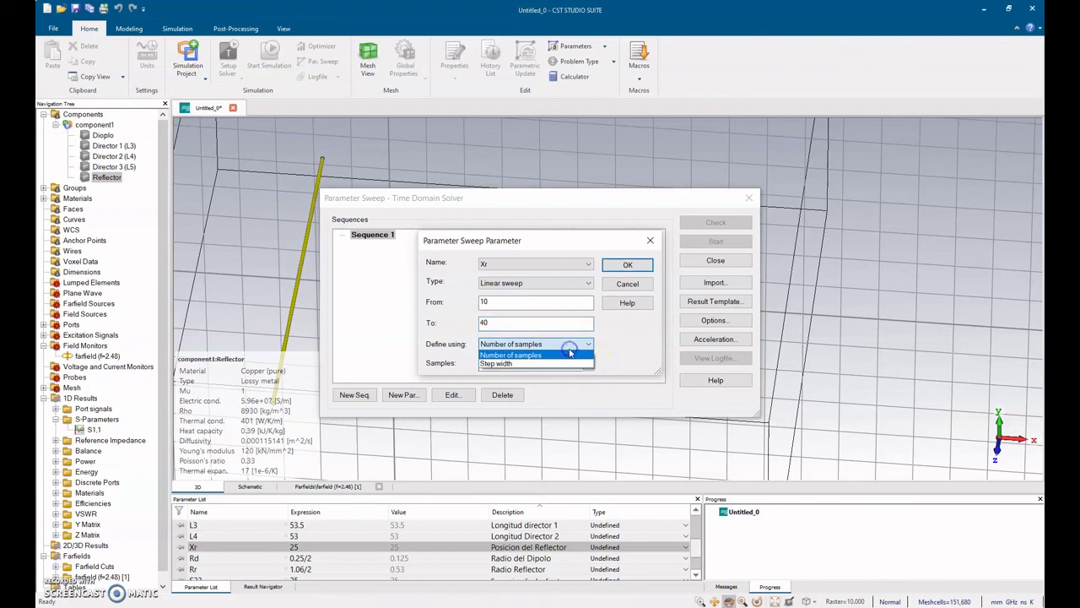
left_click(557, 362)
double_click(483, 362)
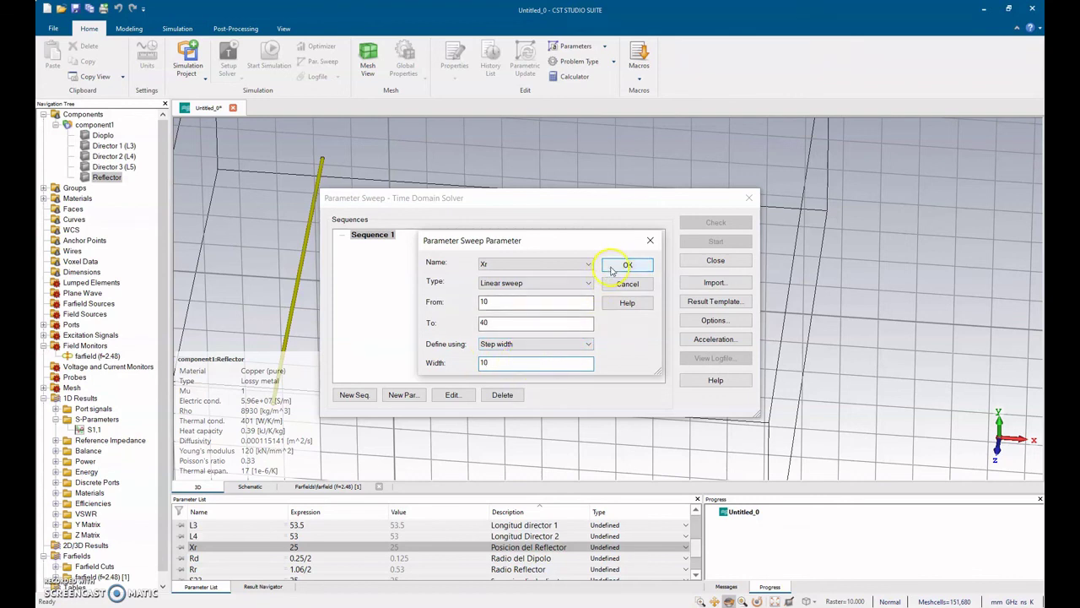
left_click(615, 269)
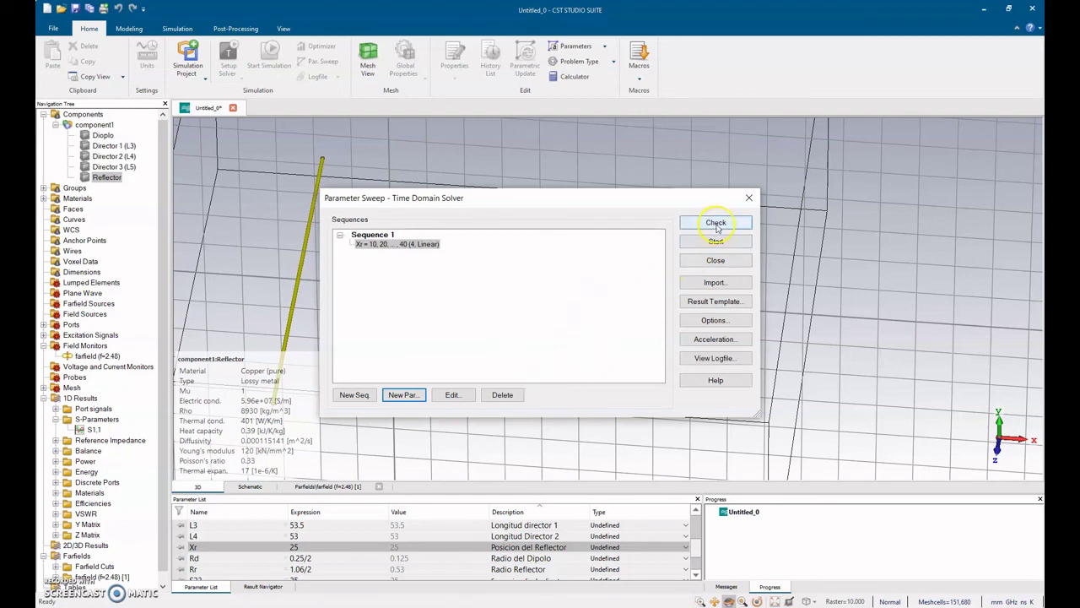
Check the Xr sweep sequence with the component1 geometry in view, and start the parameter sweep.
left_click_drag(610, 198, 797, 181)
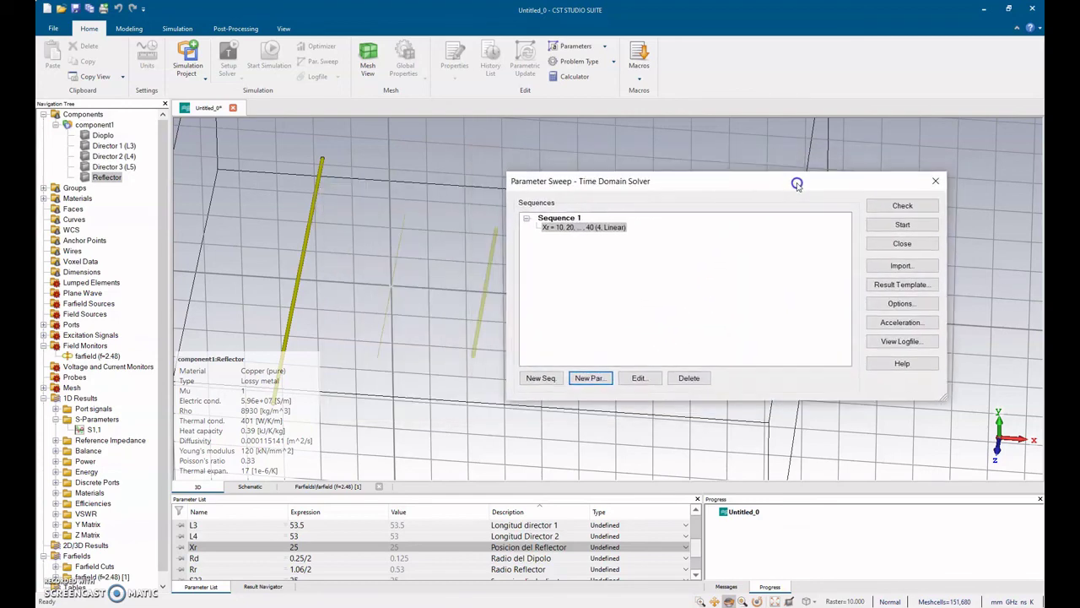
left_click(97, 124)
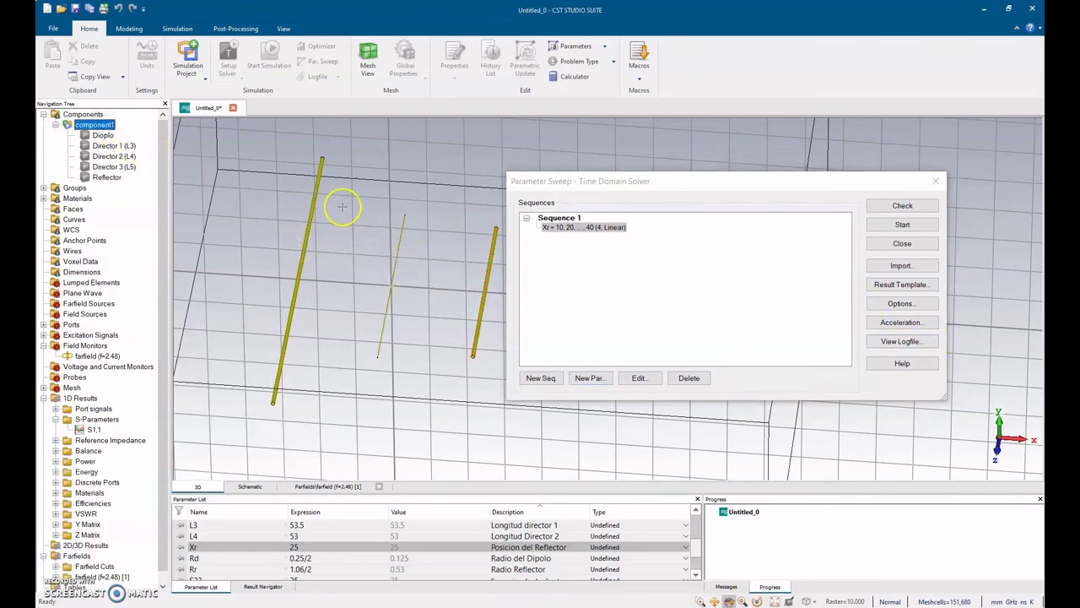
left_click(902, 205)
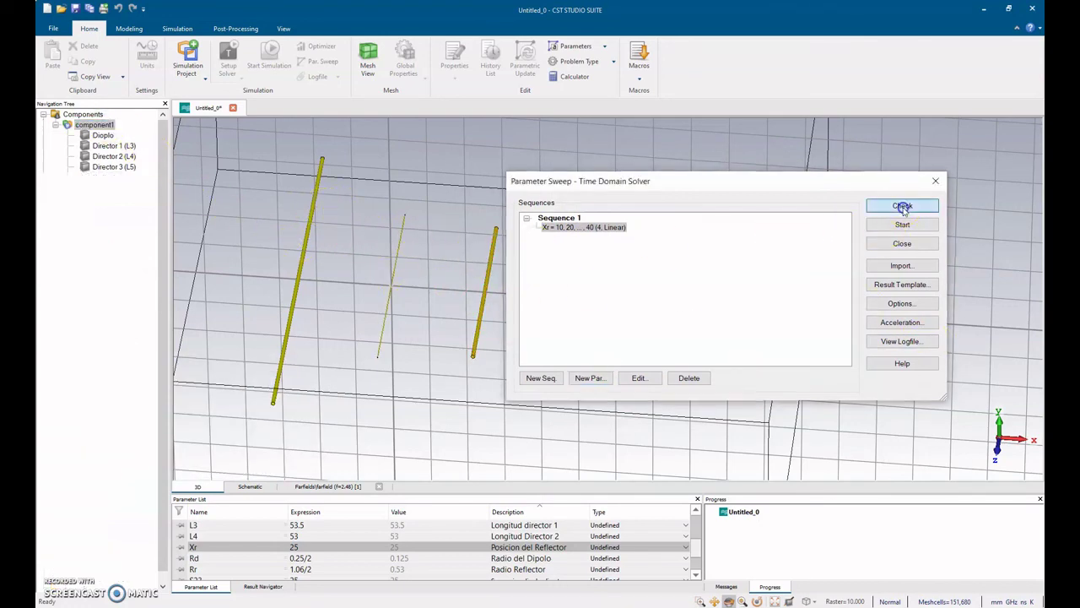
left_click(475, 370)
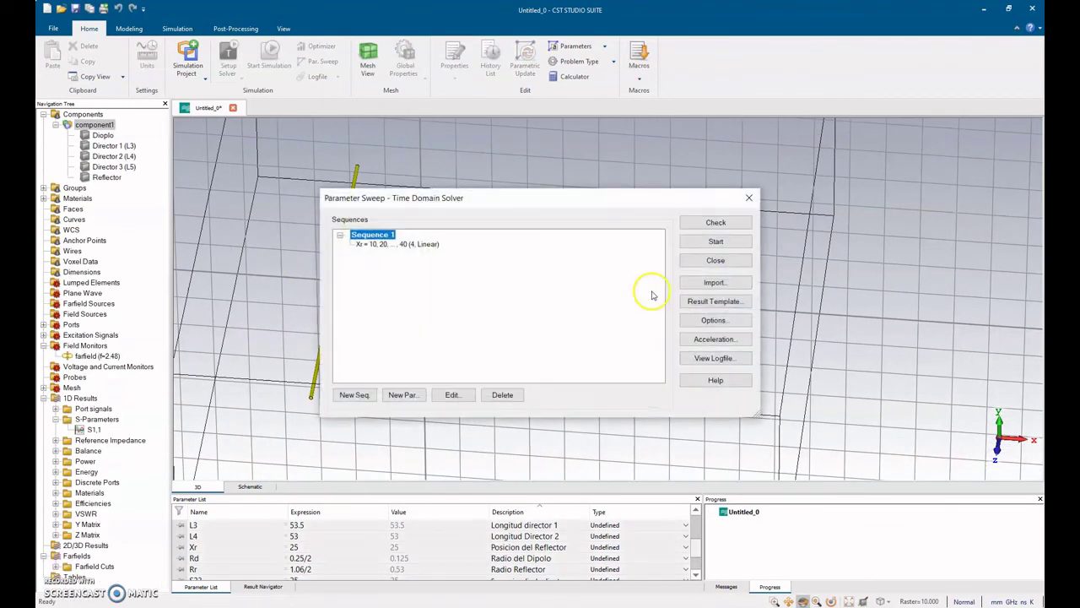
left_click(716, 242)
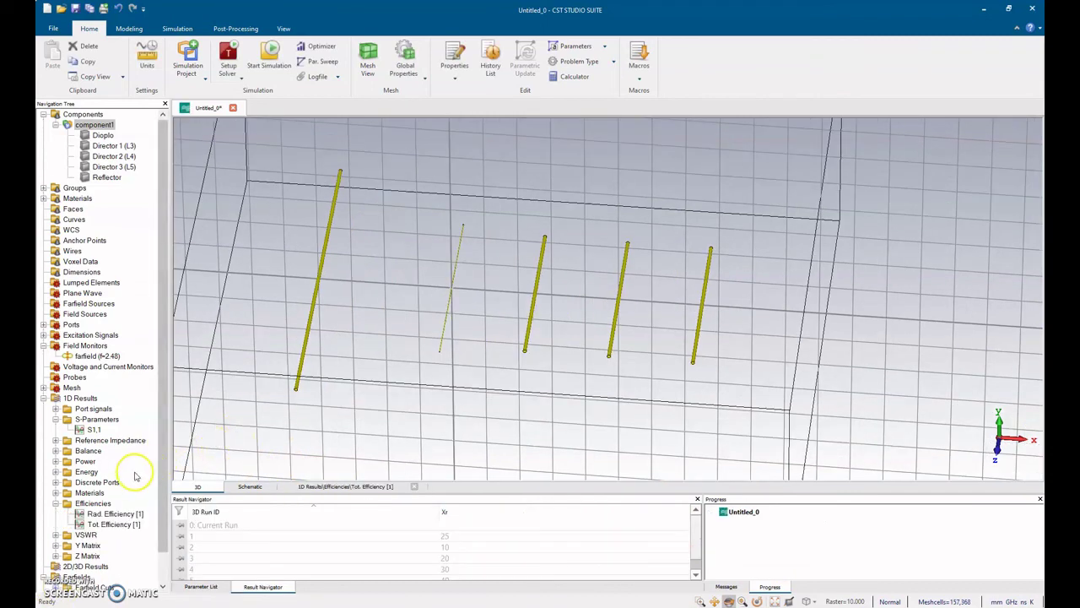
Plot S1,1 for the parameter sweep and examine the curve of each Xr run individually.
left_click(91, 429)
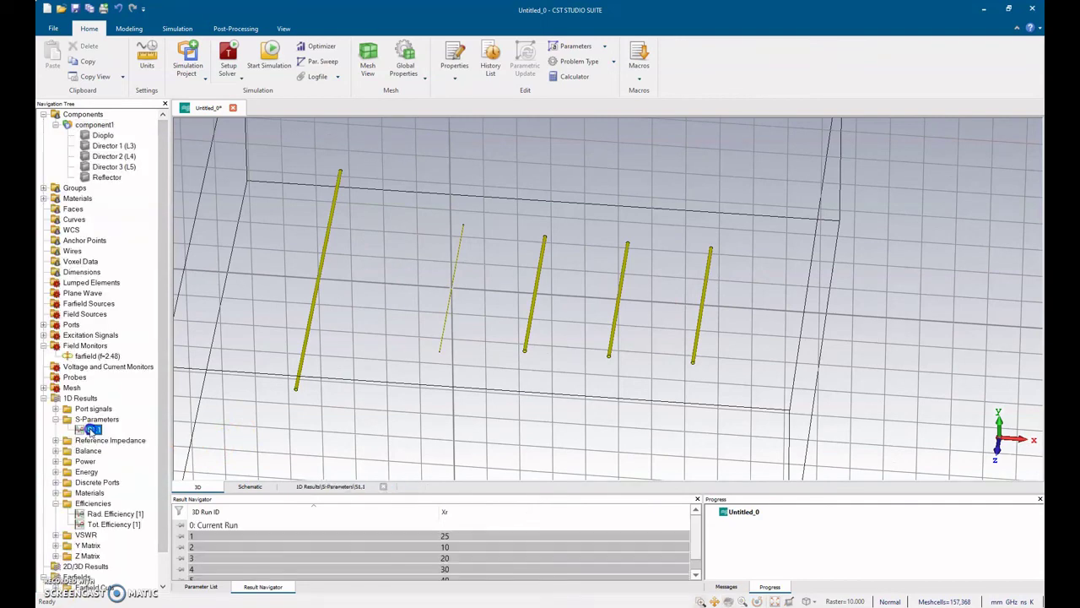
left_click(375, 547)
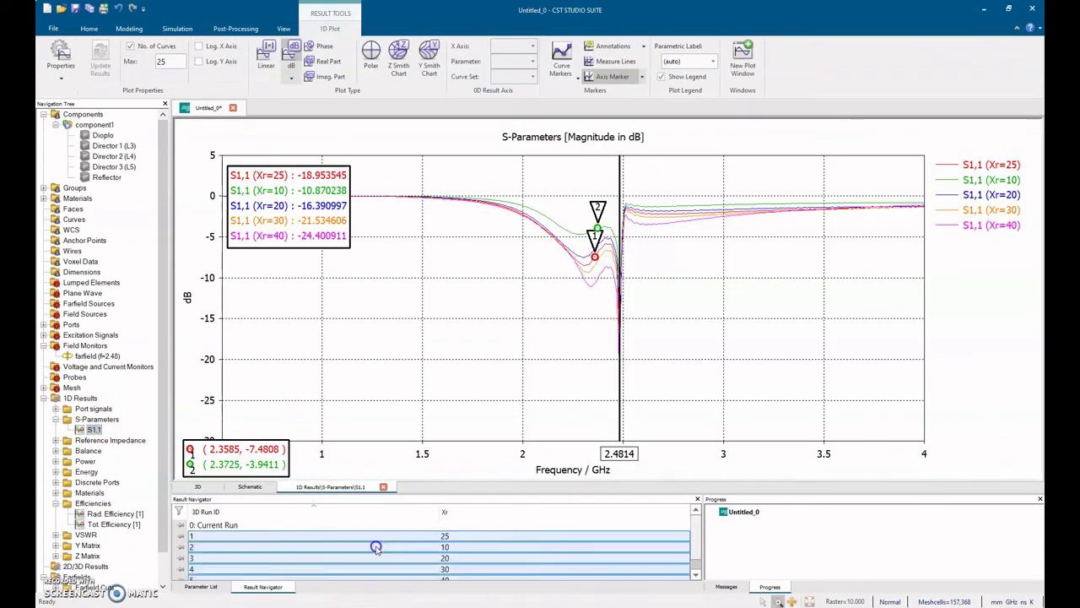
key("Up")
scroll(430, 545, "down", 1)
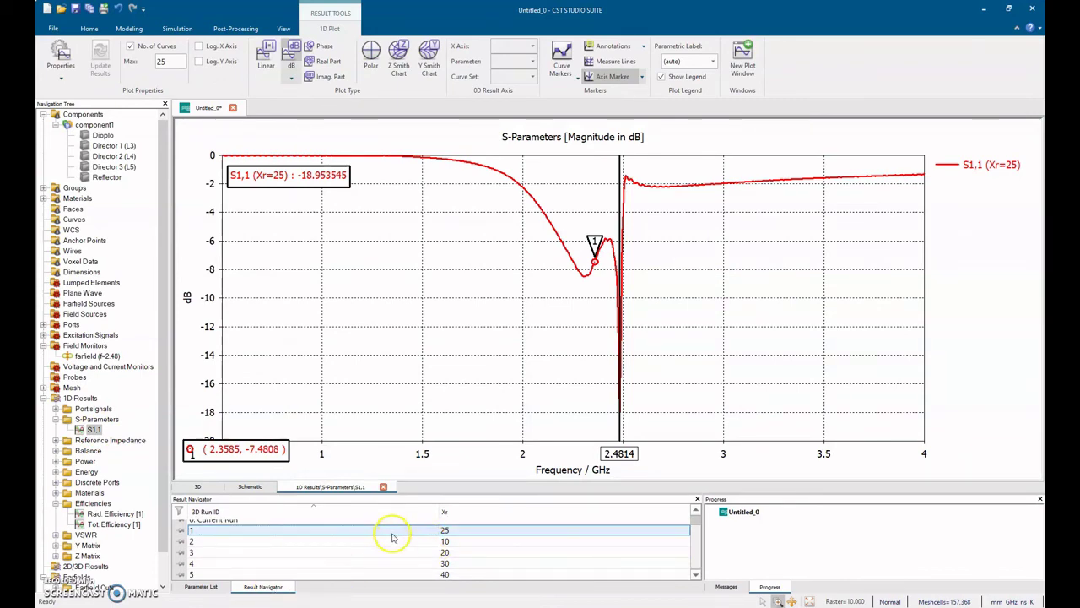
left_click(393, 541)
left_click(397, 552)
left_click(401, 563)
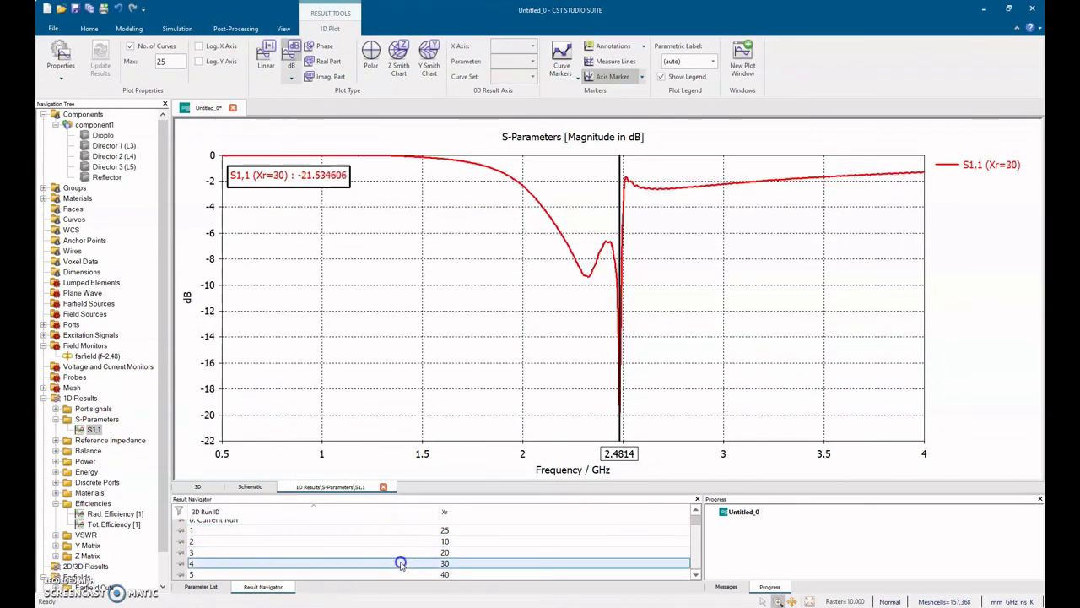
left_click(402, 573, "ctrl")
left_click(408, 562)
left_click(410, 573)
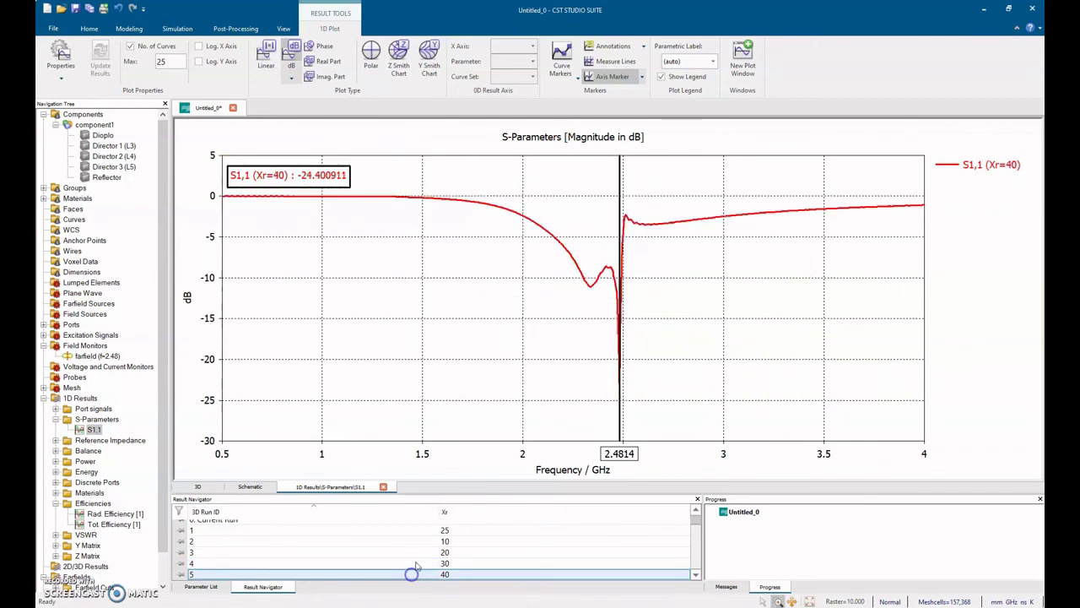
left_click(420, 532)
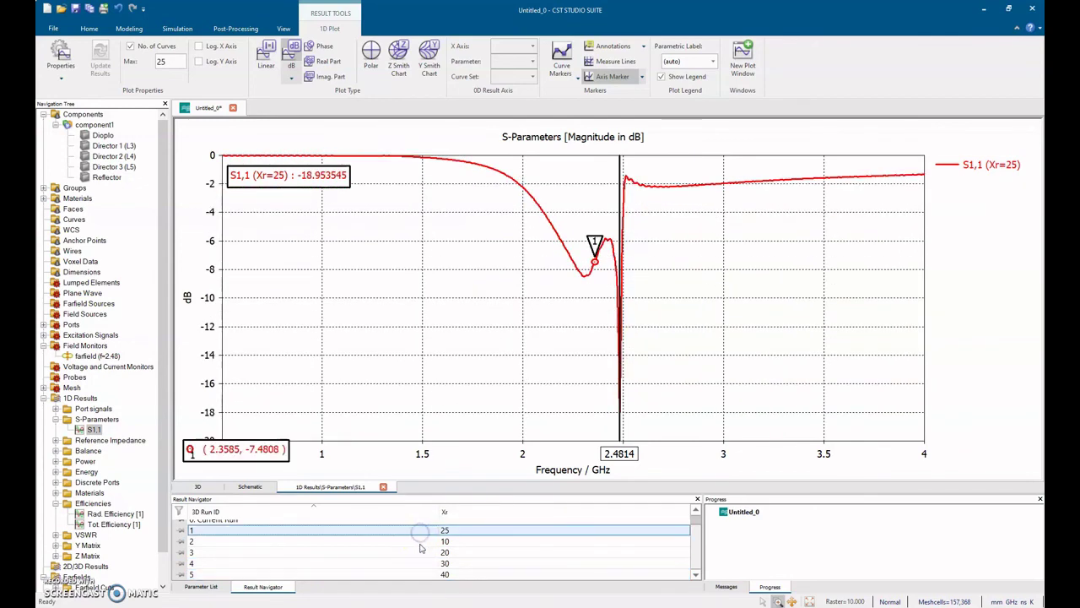
left_click(422, 550)
left_click(422, 551)
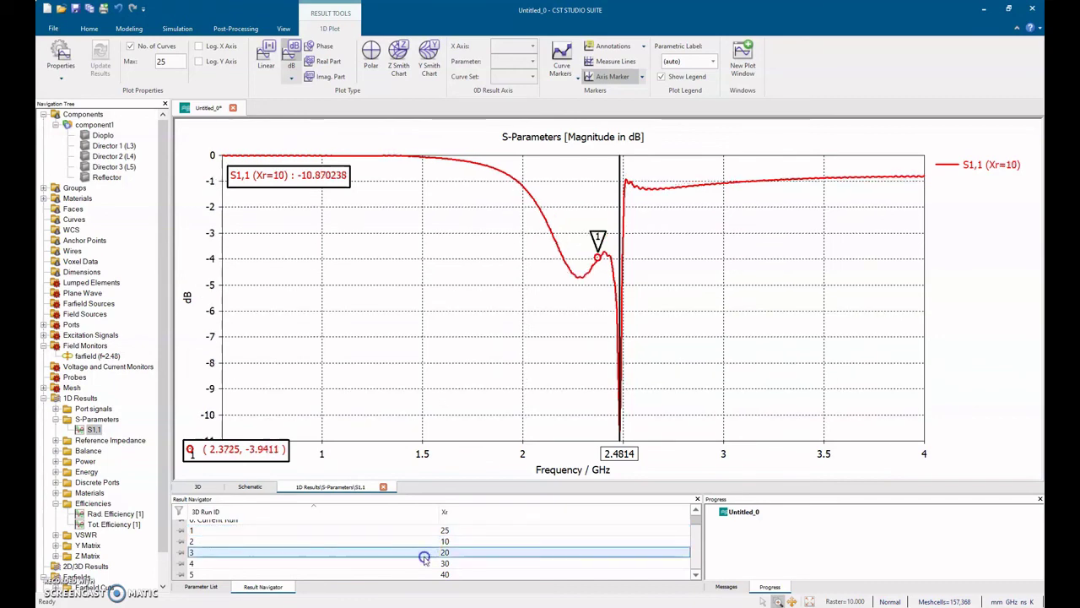
left_click(425, 563)
left_click(426, 574)
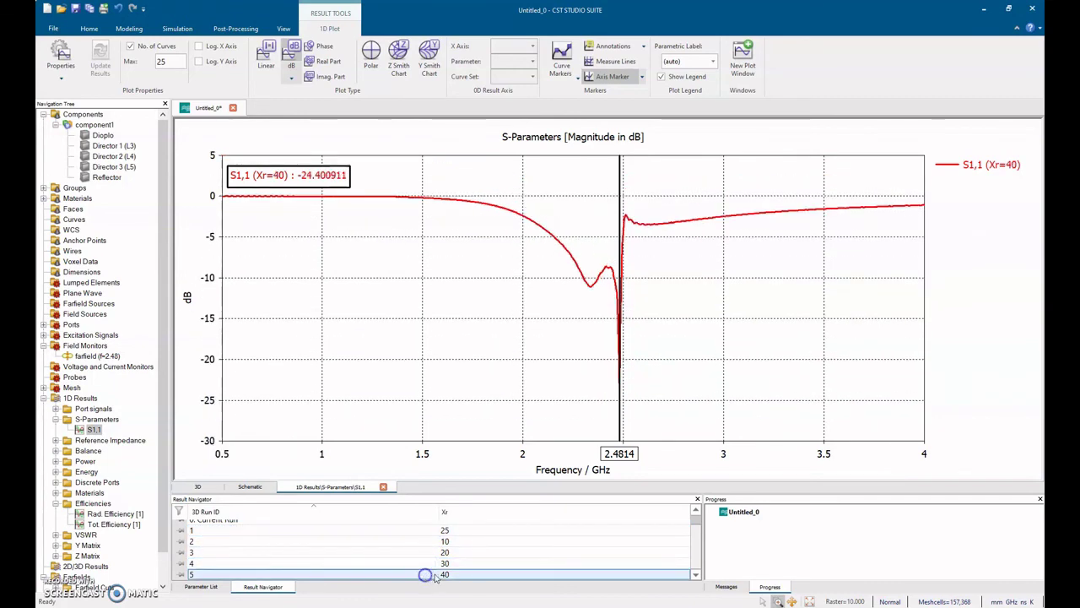
Move the axis marker to about 1.908 GHz and compare the S1,1 dips of the Xr runs, both overlaid and one by one.
left_click_drag(621, 374, 504, 380)
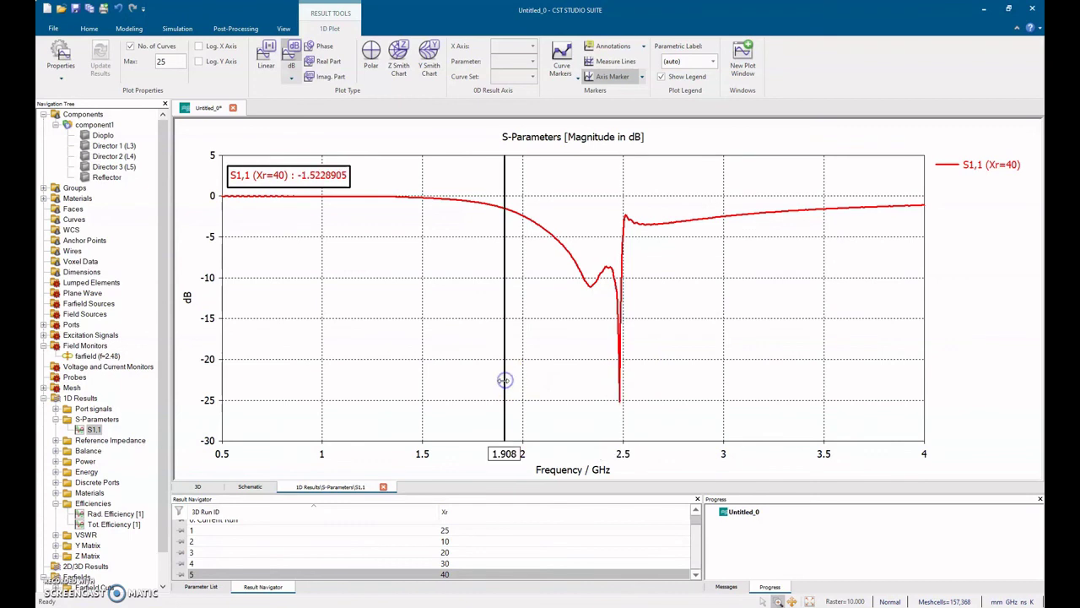
left_click(419, 532, "shift")
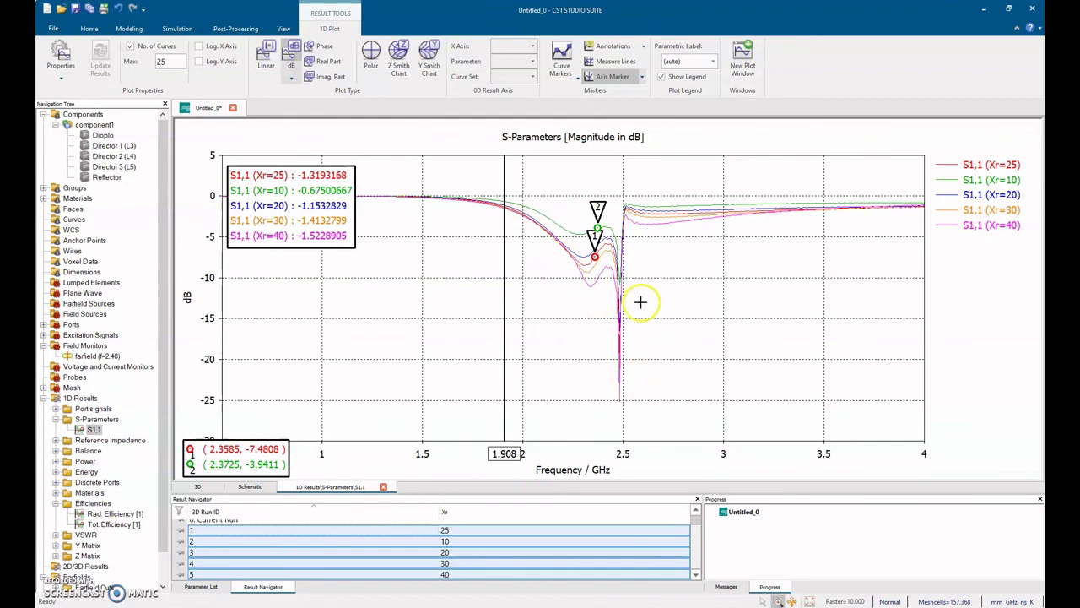
left_click(481, 541)
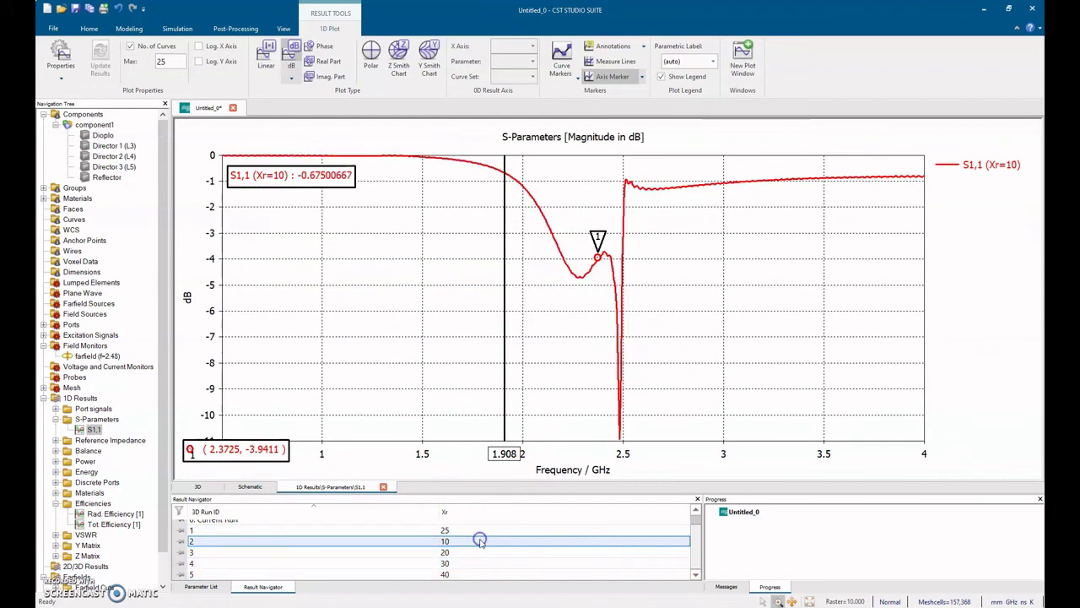
left_click(483, 552)
left_click(485, 563)
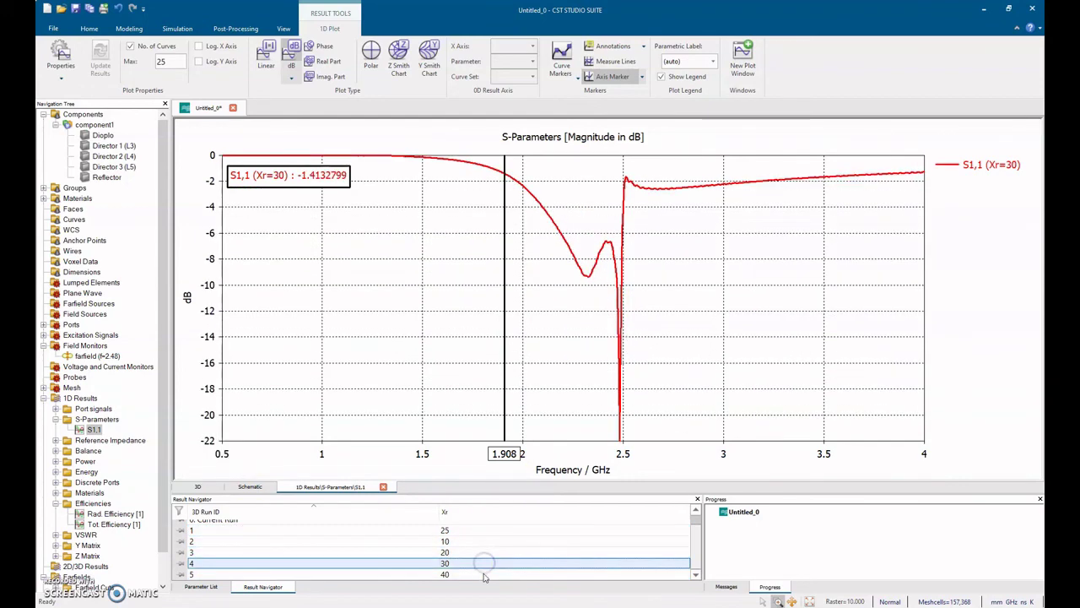
left_click(484, 574)
left_click(483, 563)
left_click(482, 552)
left_click(483, 574)
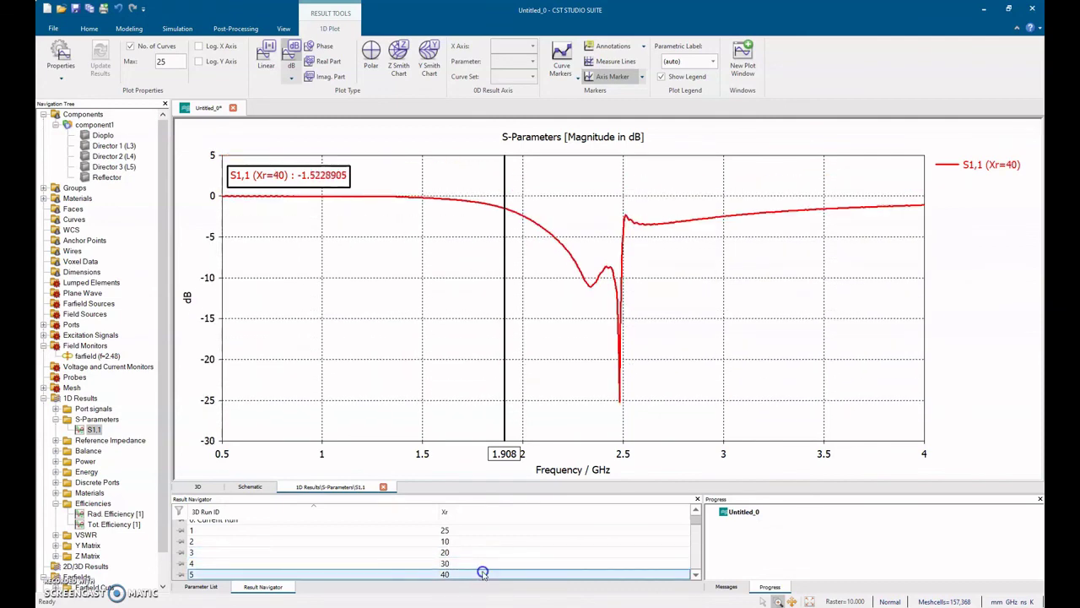
left_click(484, 563)
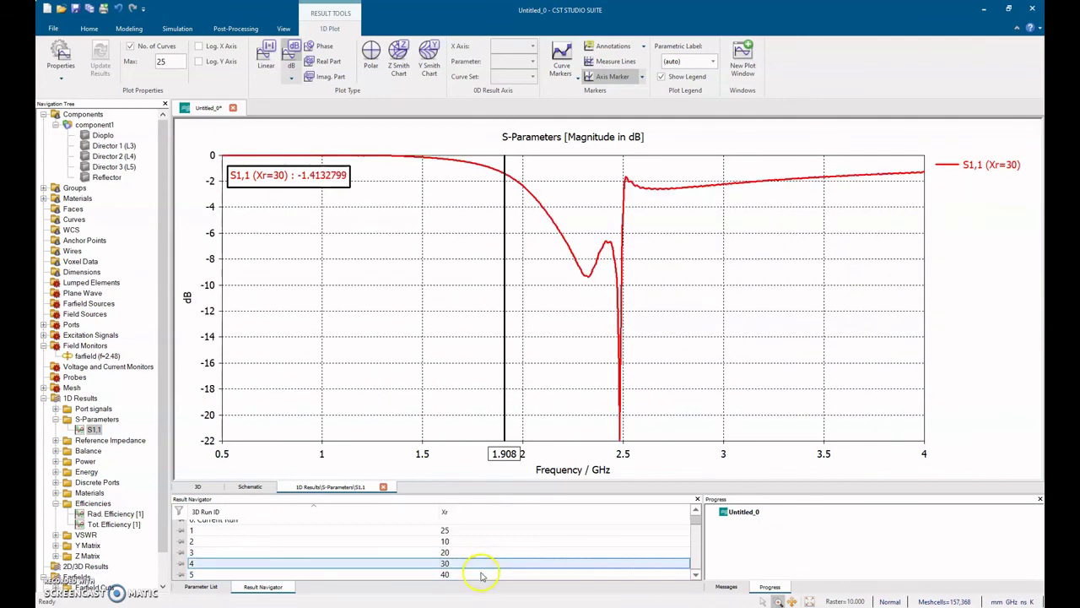
left_click(482, 575)
left_click(478, 552)
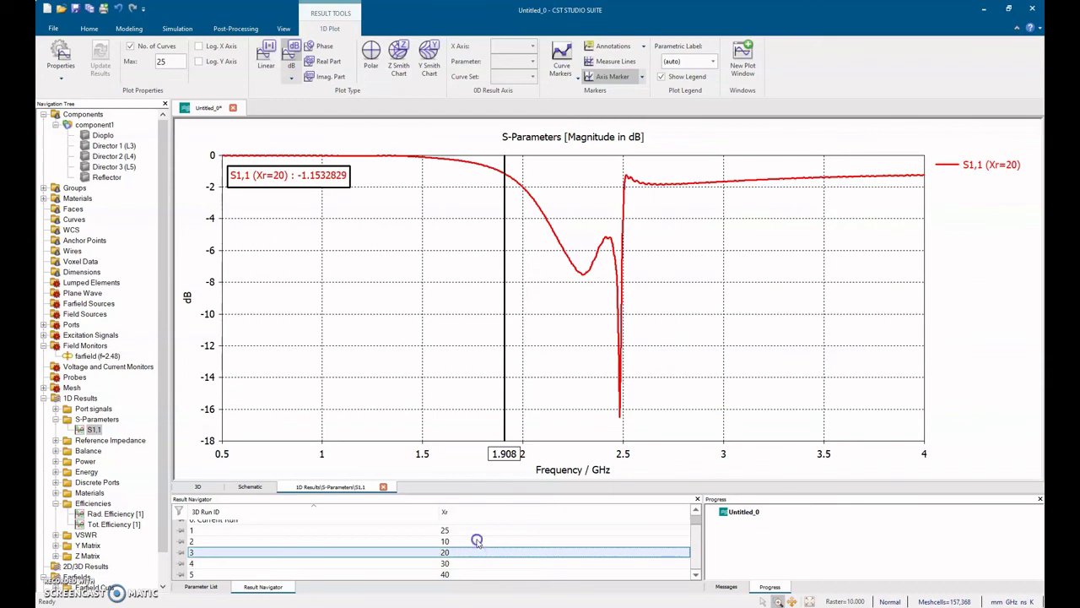
left_click(477, 540)
left_click(476, 529)
left_click(475, 545)
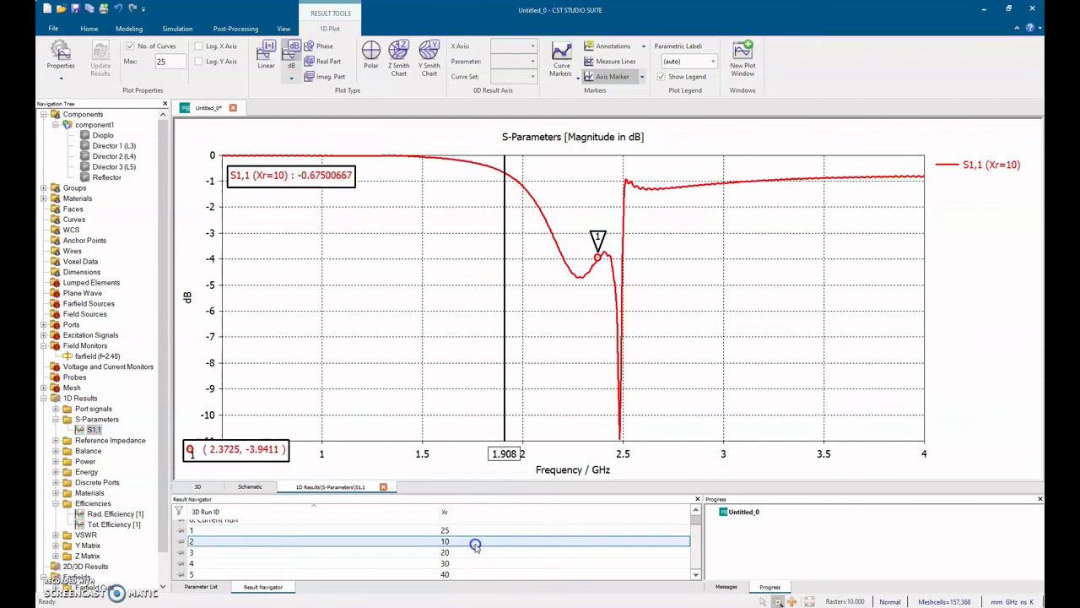
left_click(477, 553)
left_click(479, 563)
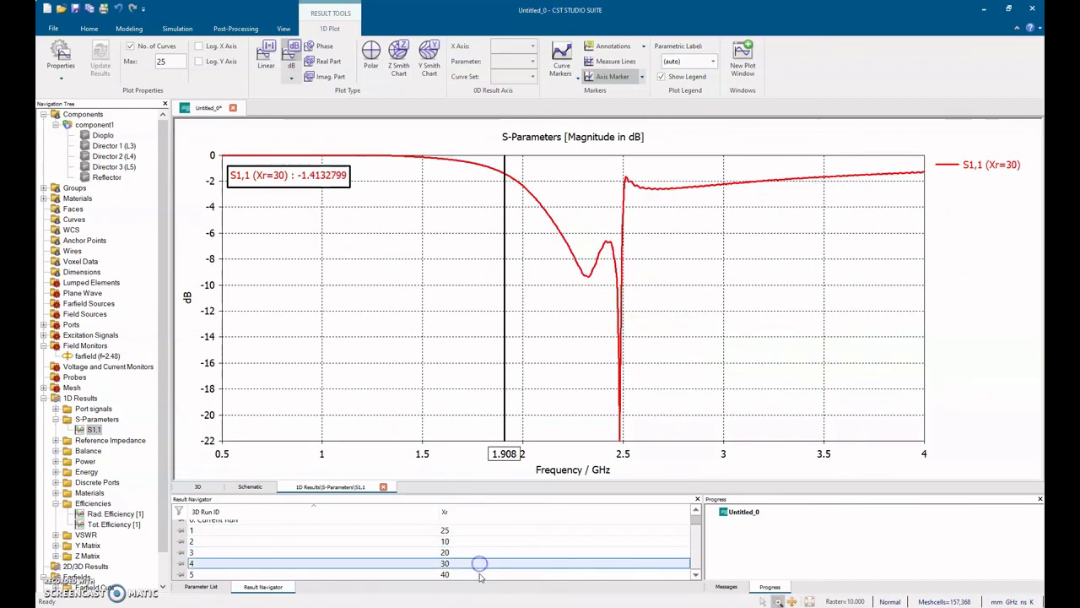
left_click(477, 574)
left_click(475, 540)
left_click(478, 531)
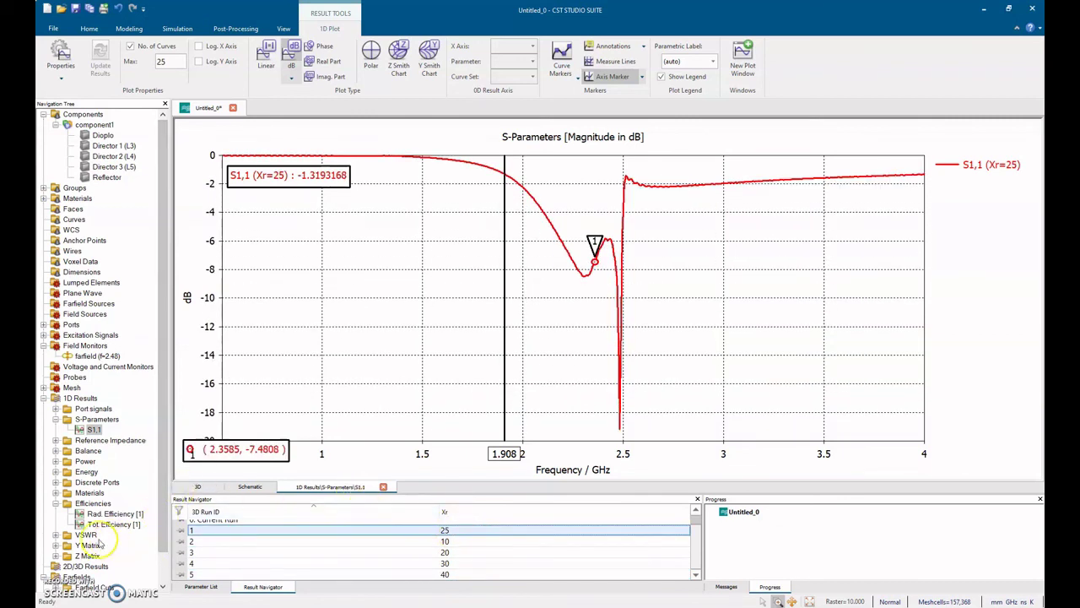
Plot the real part of Z1,1 with the Xr = 10, 20, 30 and 40 runs overlaid.
left_click(88, 556)
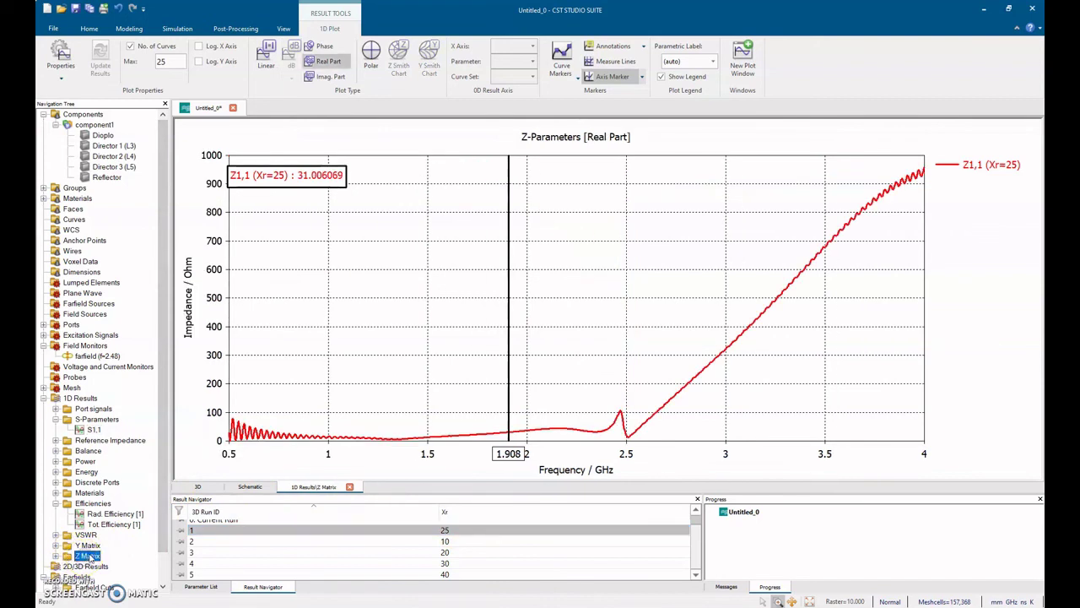
left_click(468, 543)
left_click(520, 546)
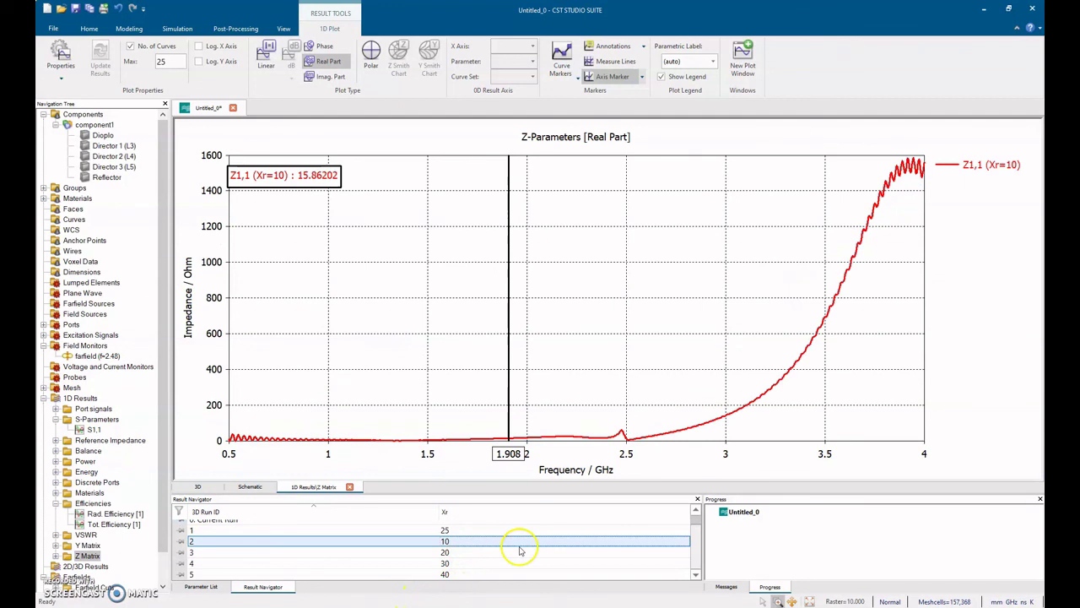
left_click(489, 574, "shift")
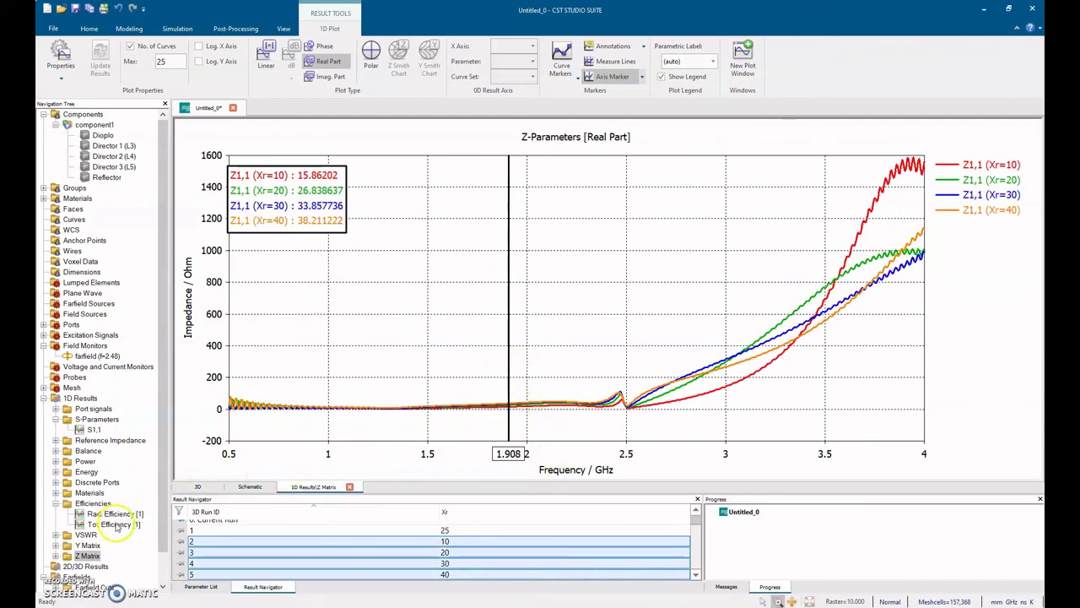
Place the axis marker at about 2.484 GHz on the S1,1 dip and read the real part of Z1,1 there for the overlaid runs.
left_click(93, 430)
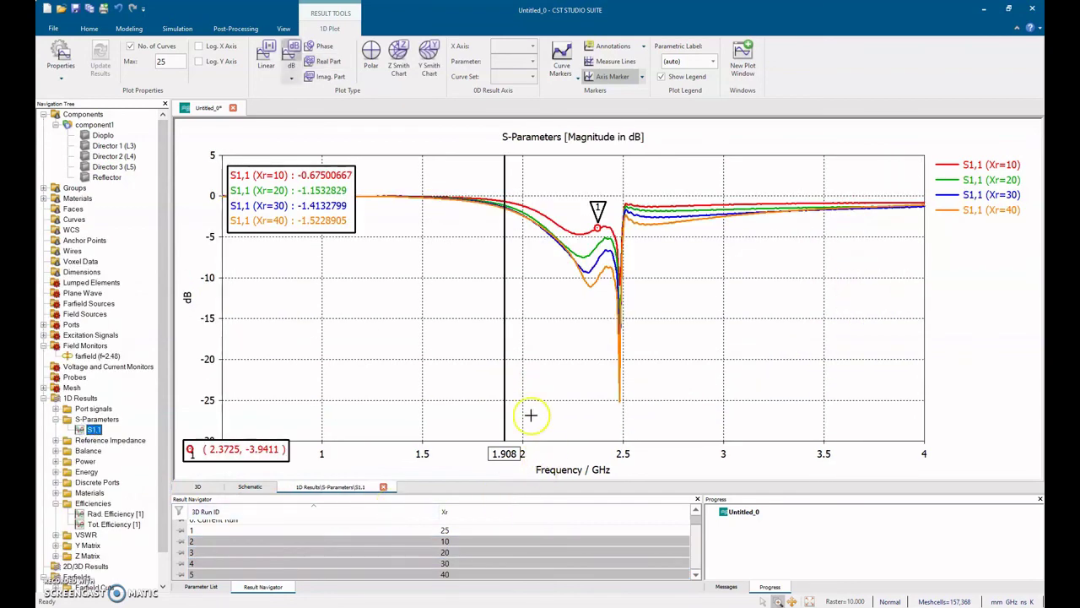
left_click(506, 441)
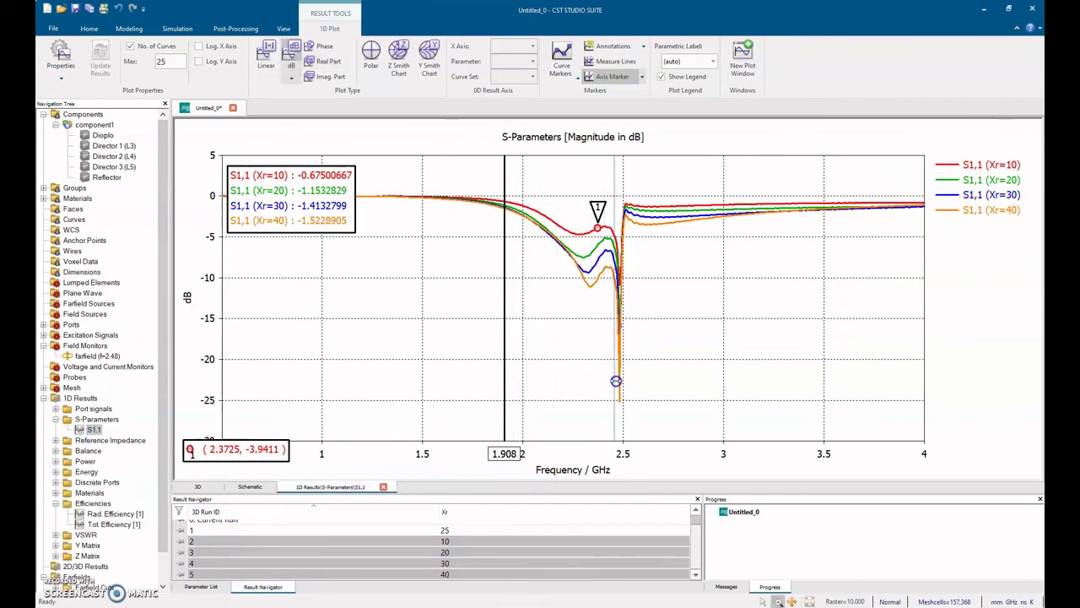
left_click(620, 381)
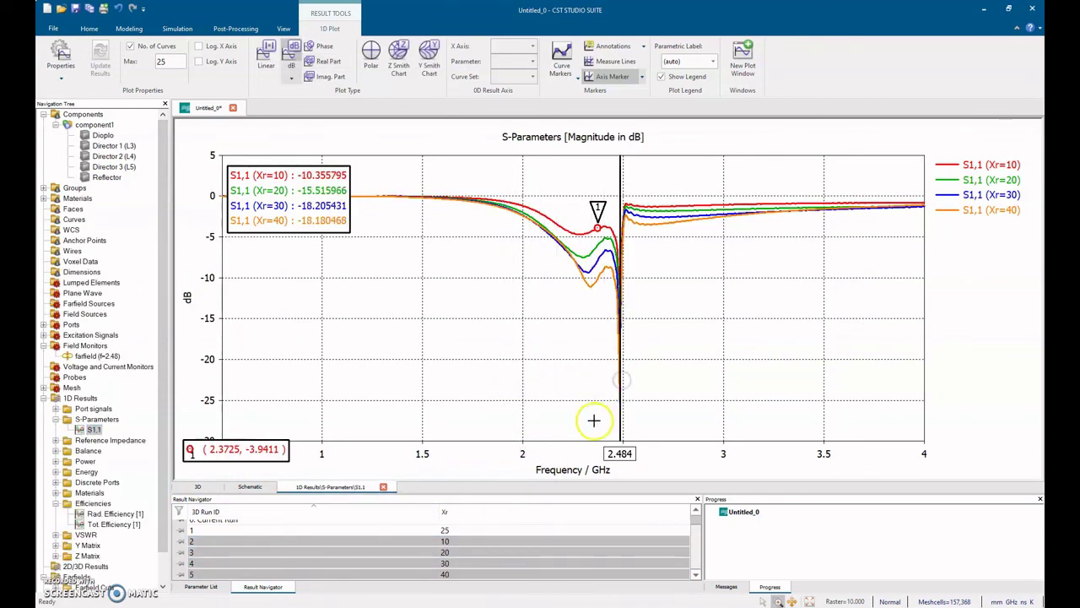
left_click(86, 557)
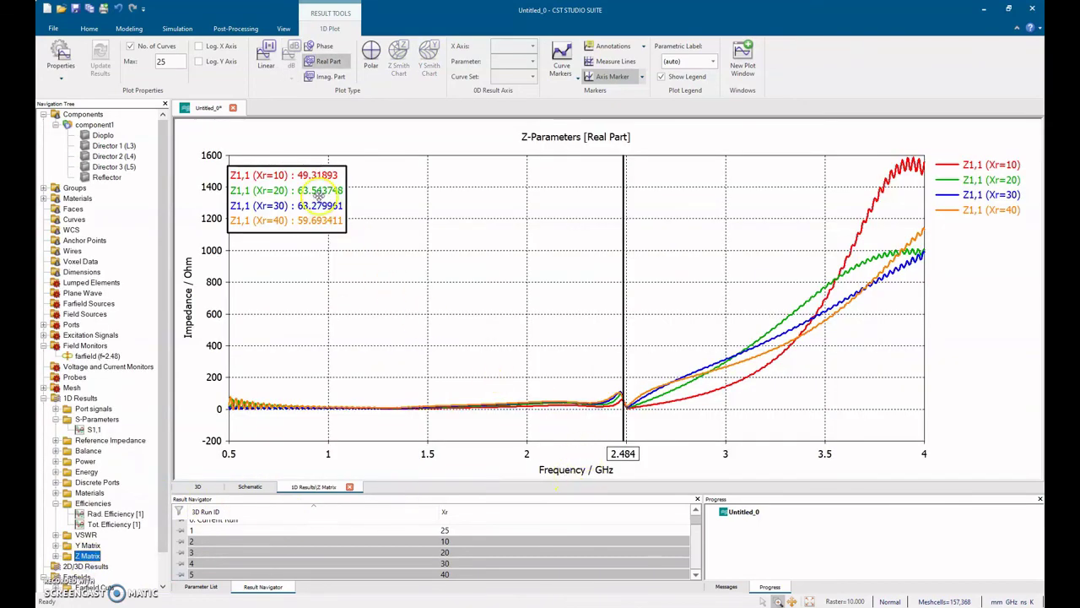